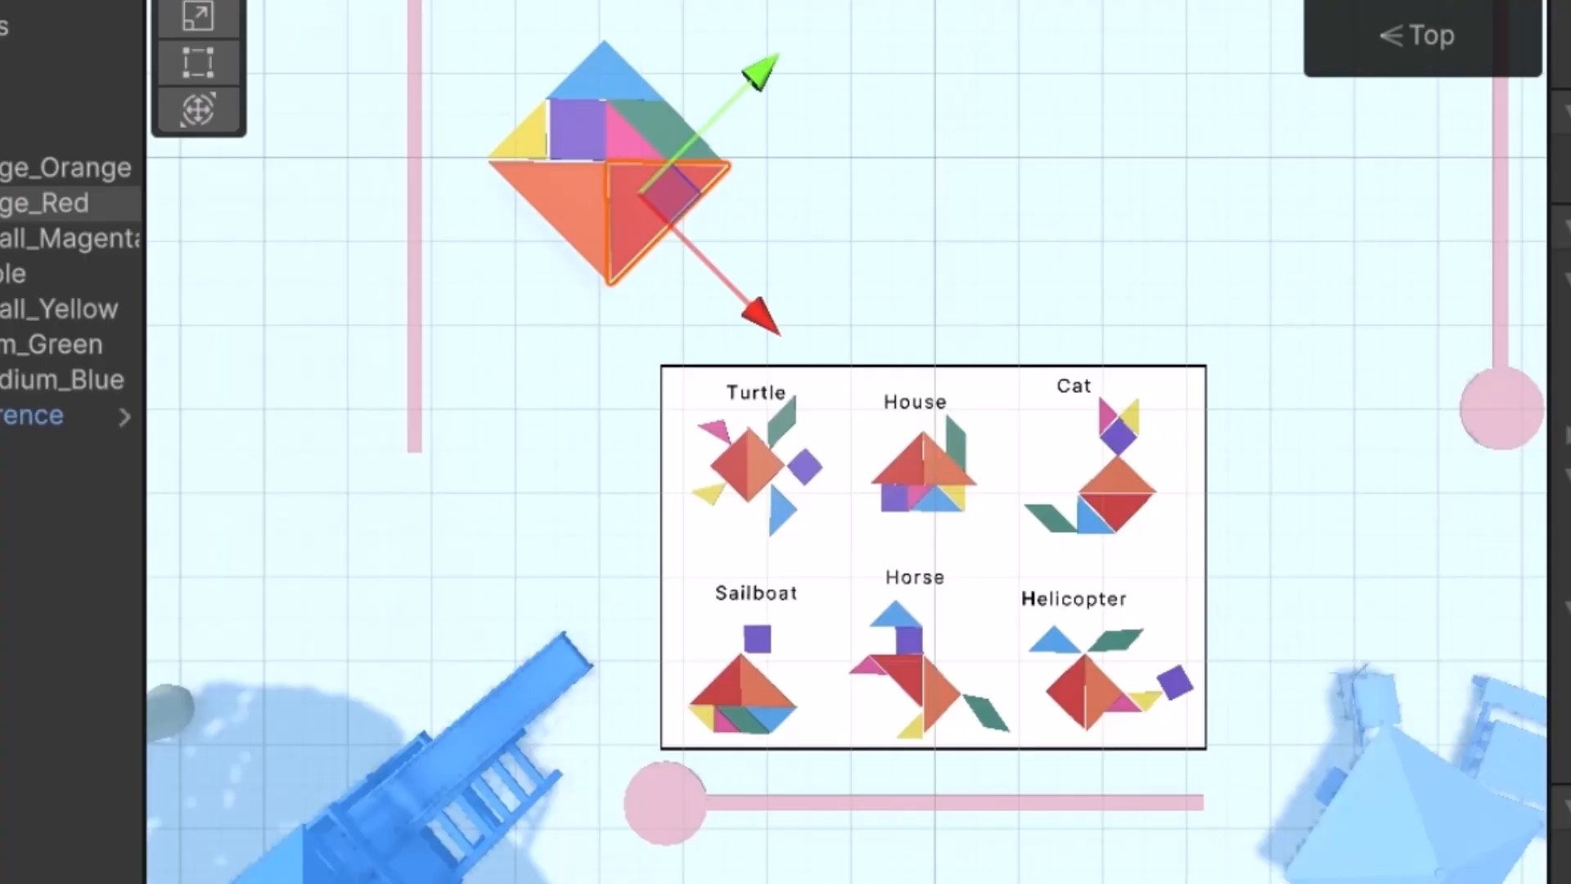
Select the large orange, blue top and large red triangles to inspect them
{"action": "left_click", "coordinate": [566, 197]}
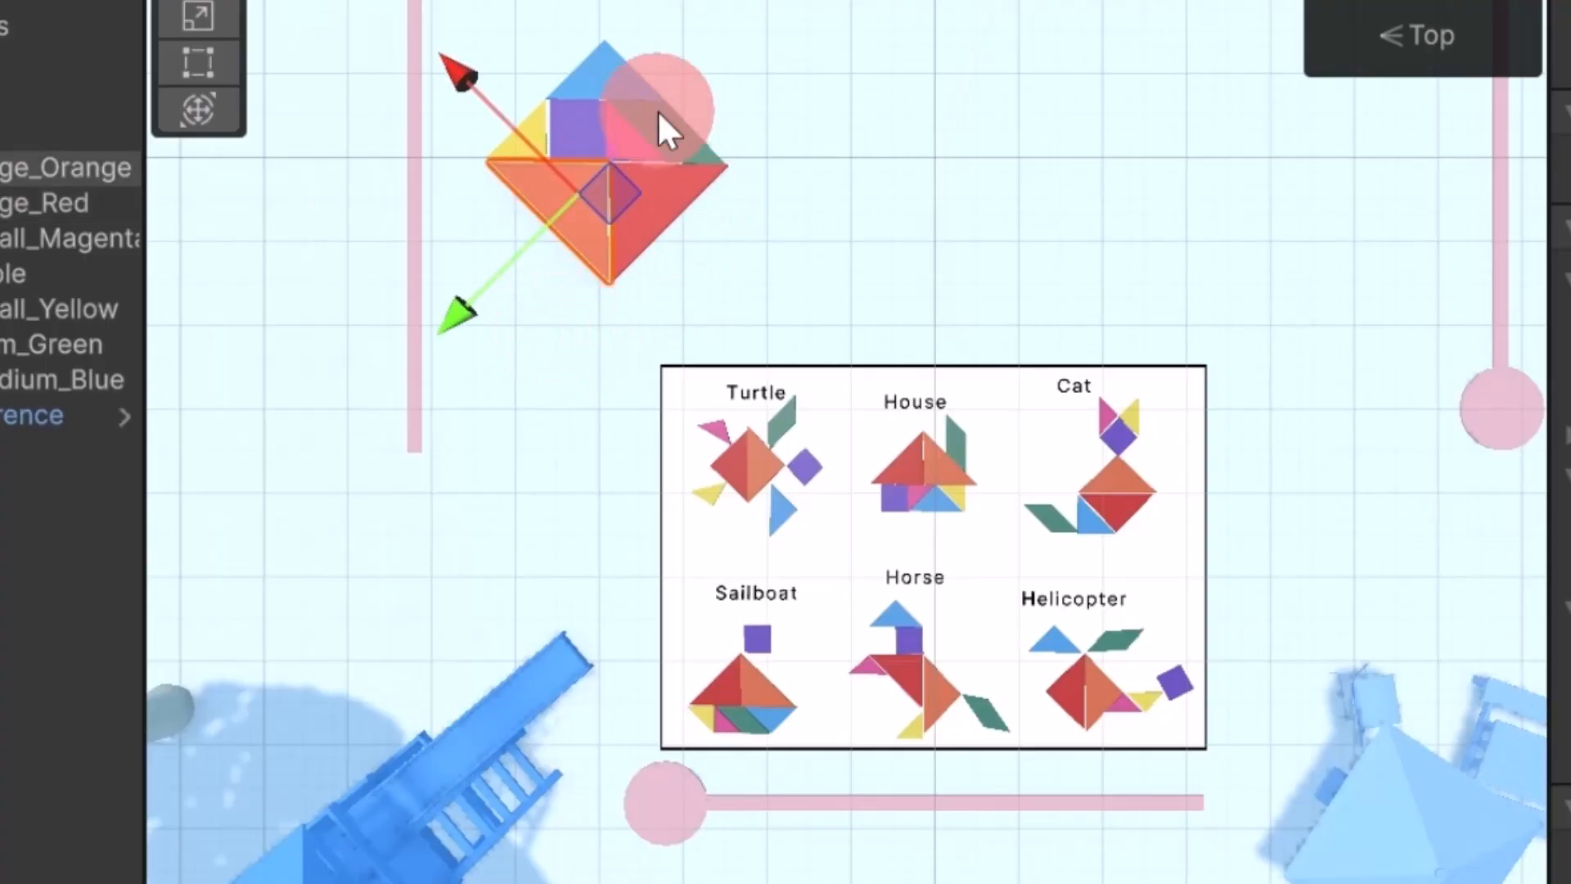
{"action": "left_click", "coordinate": [621, 81]}
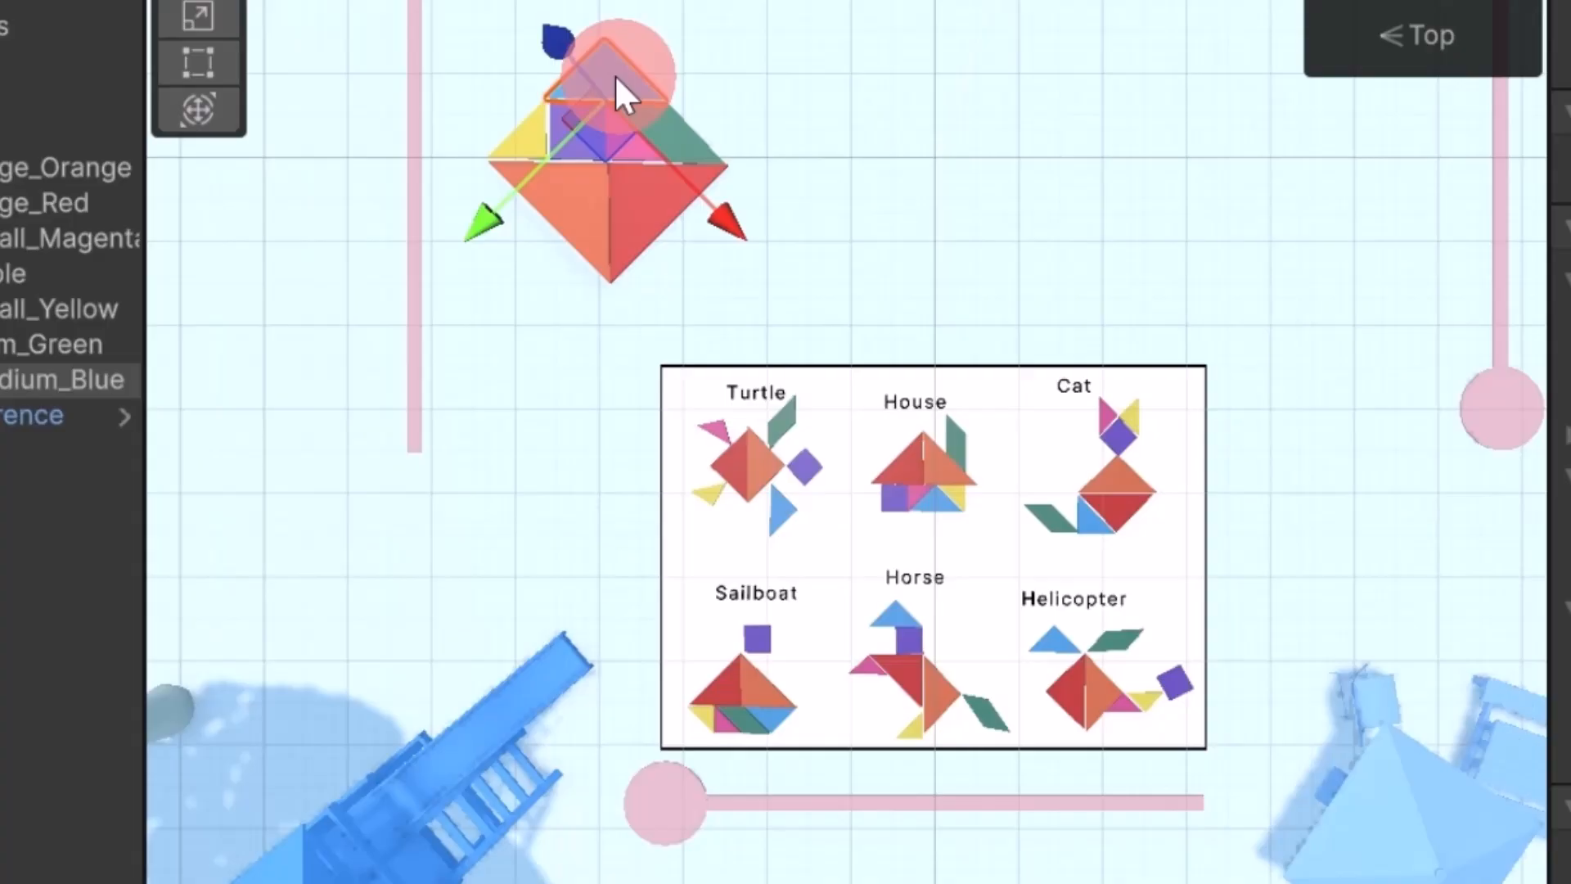
{"action": "left_click", "coordinate": [665, 211]}
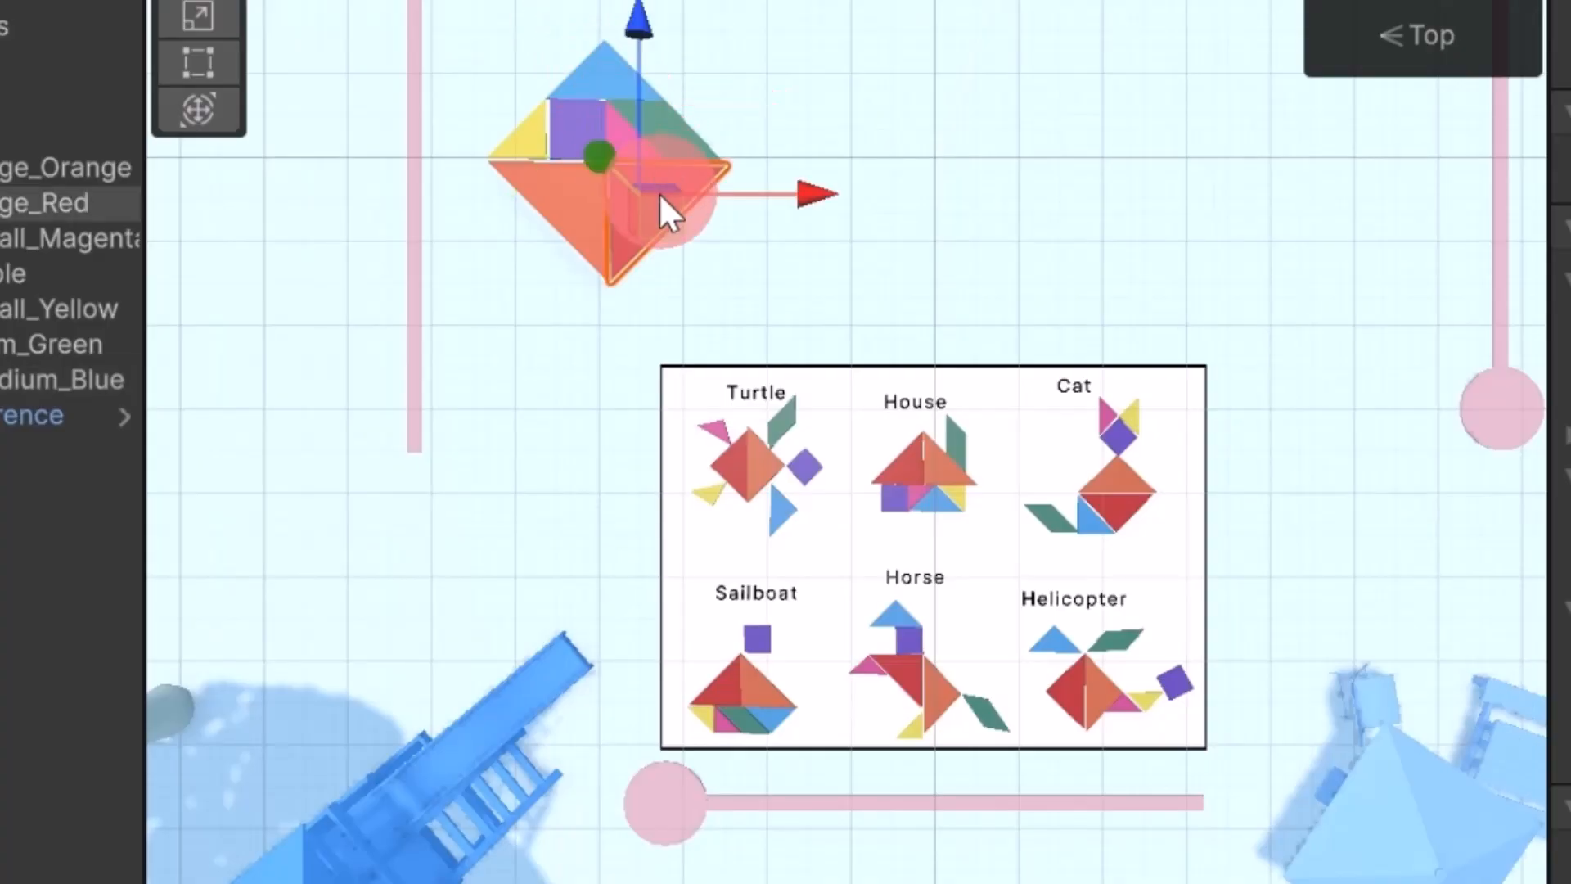
{"action": "left_click", "coordinate": [586, 203]}
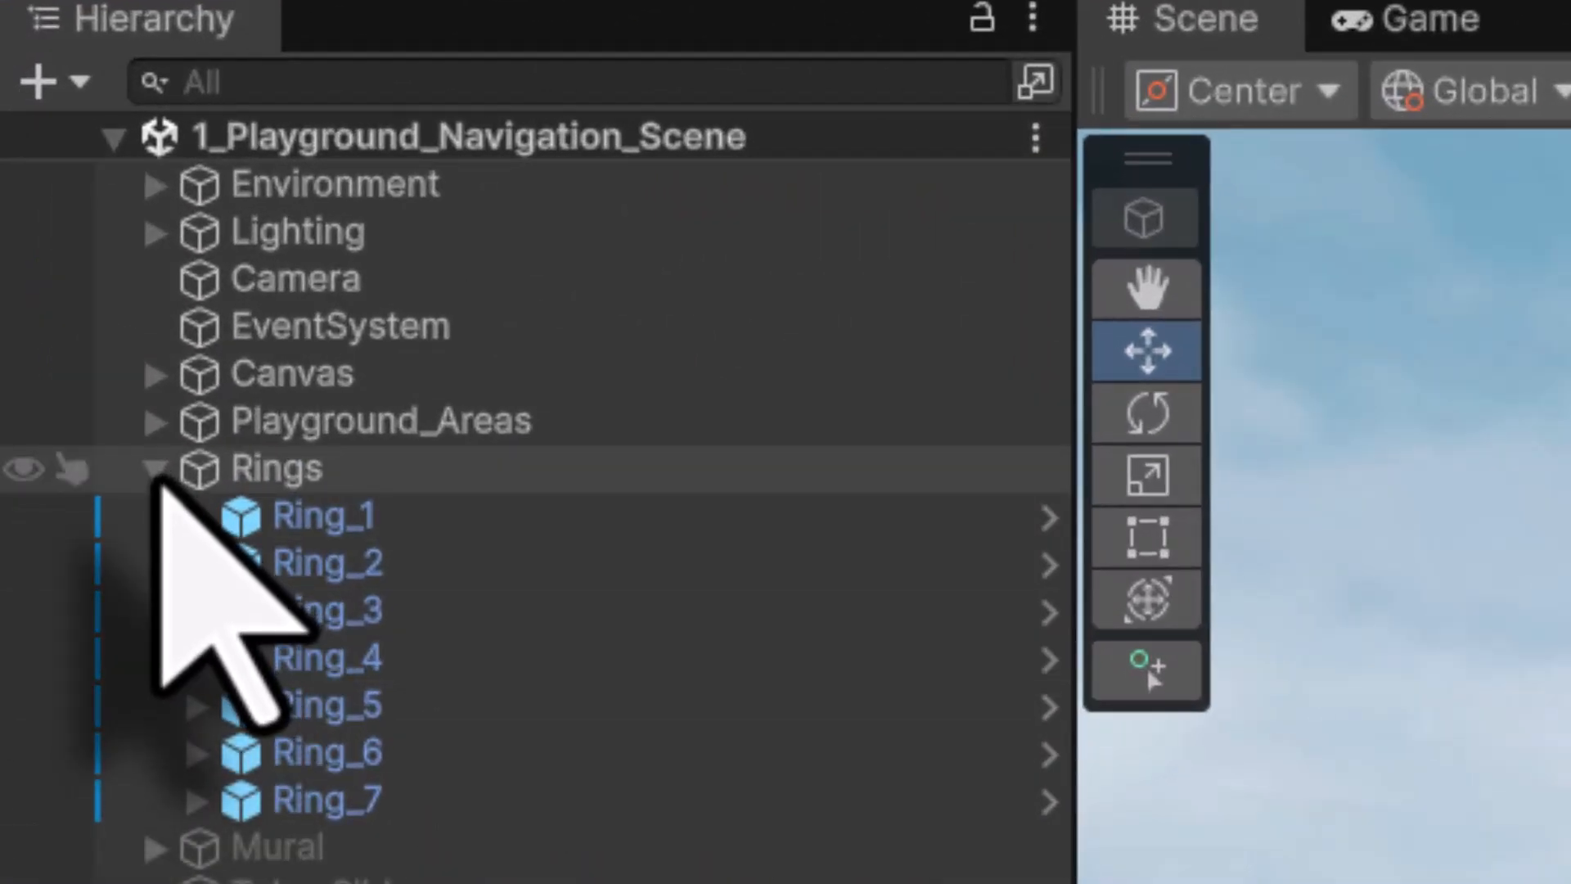
Collapse and deactivate the Rings group, then select the Mural group
{"action": "left_click", "coordinate": [154, 473]}
{"action": "left_click", "coordinate": [281, 473]}
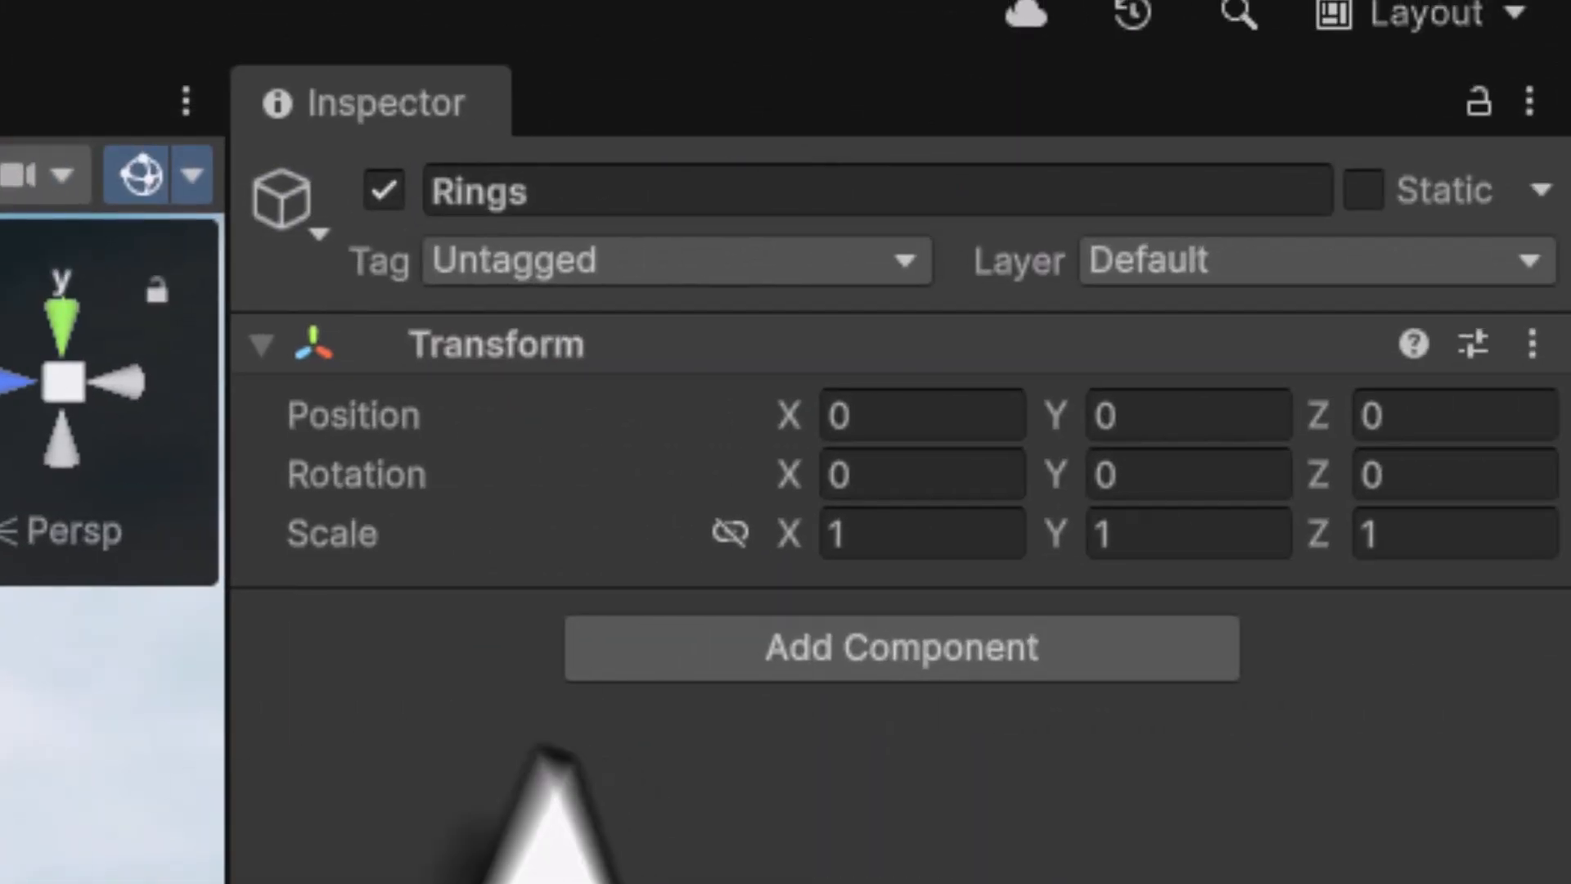
{"action": "left_click", "coordinate": [381, 191]}
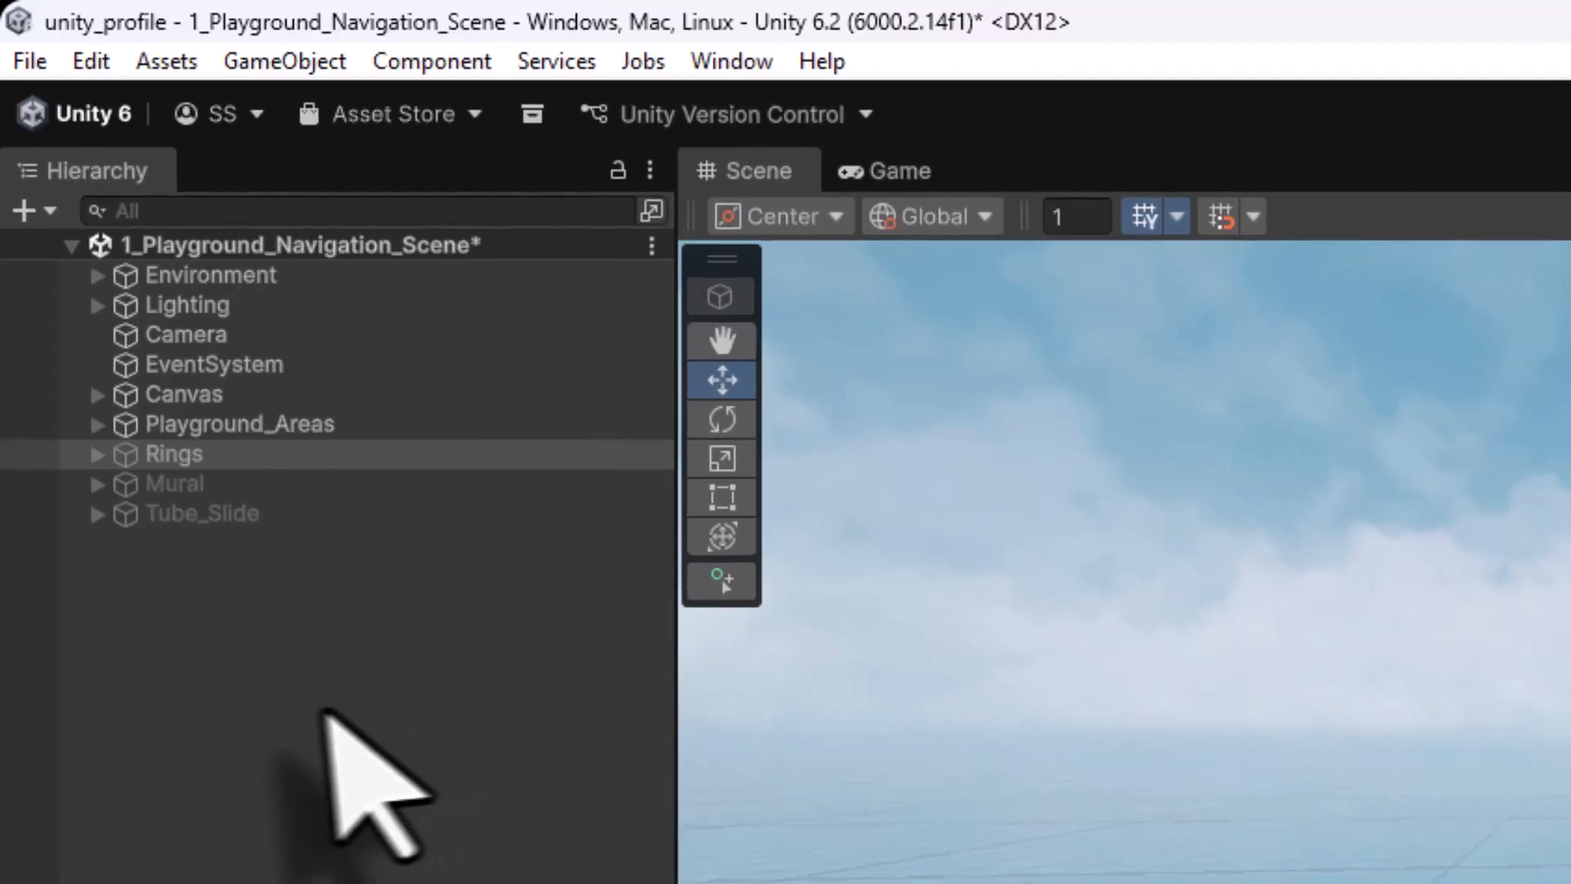
{"action": "left_click", "coordinate": [185, 485]}
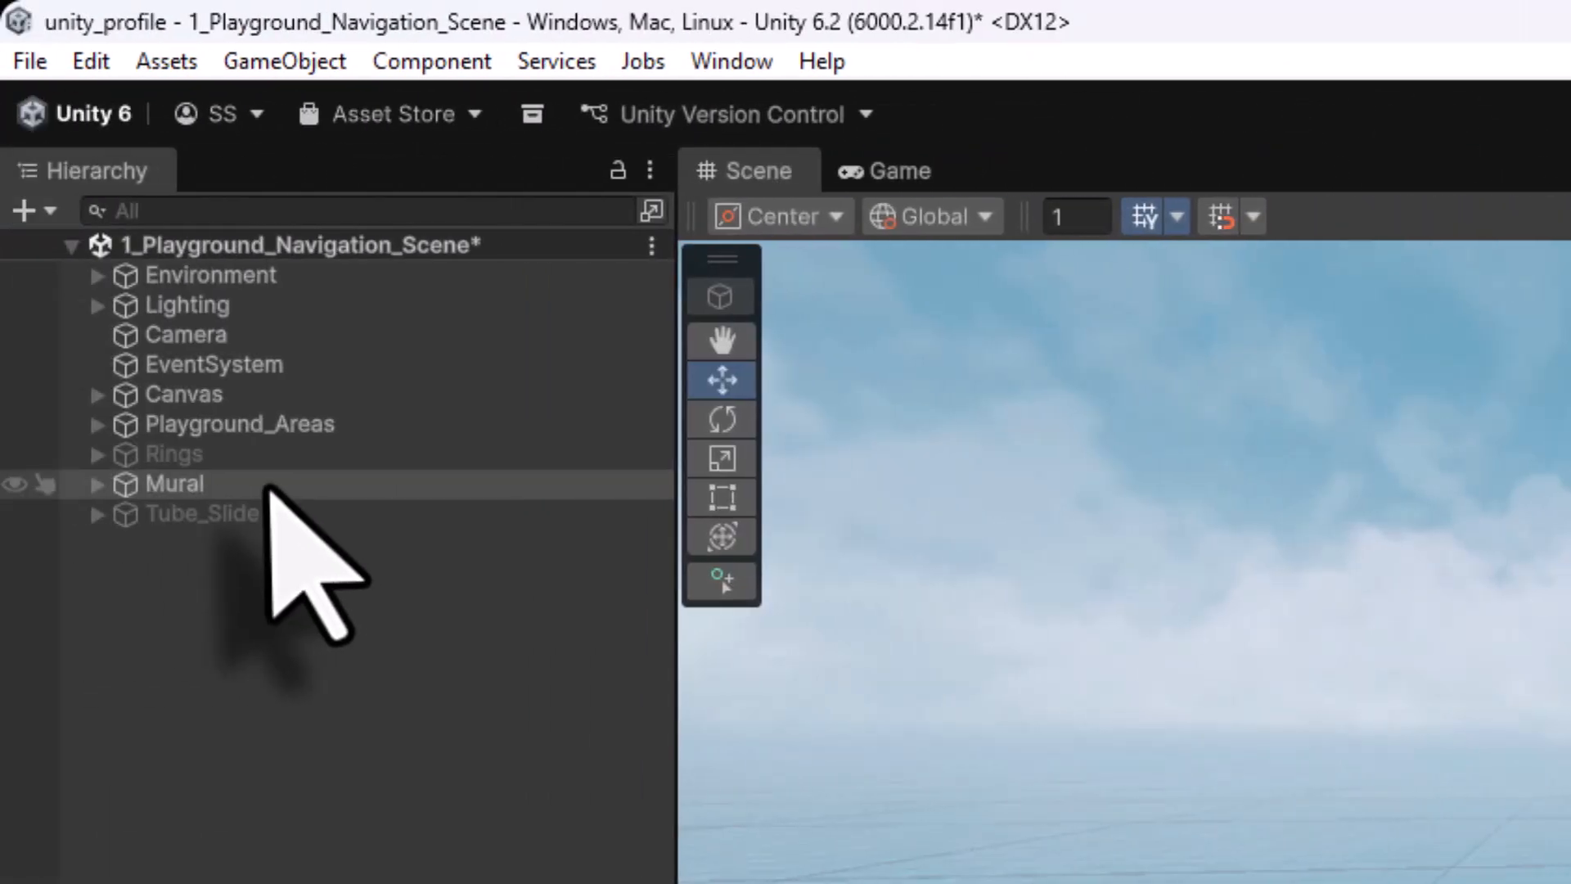
Frame the Mural in the Scene view and tilt the camera down toward the ground
{"action": "double_click", "coordinate": [270, 482]}
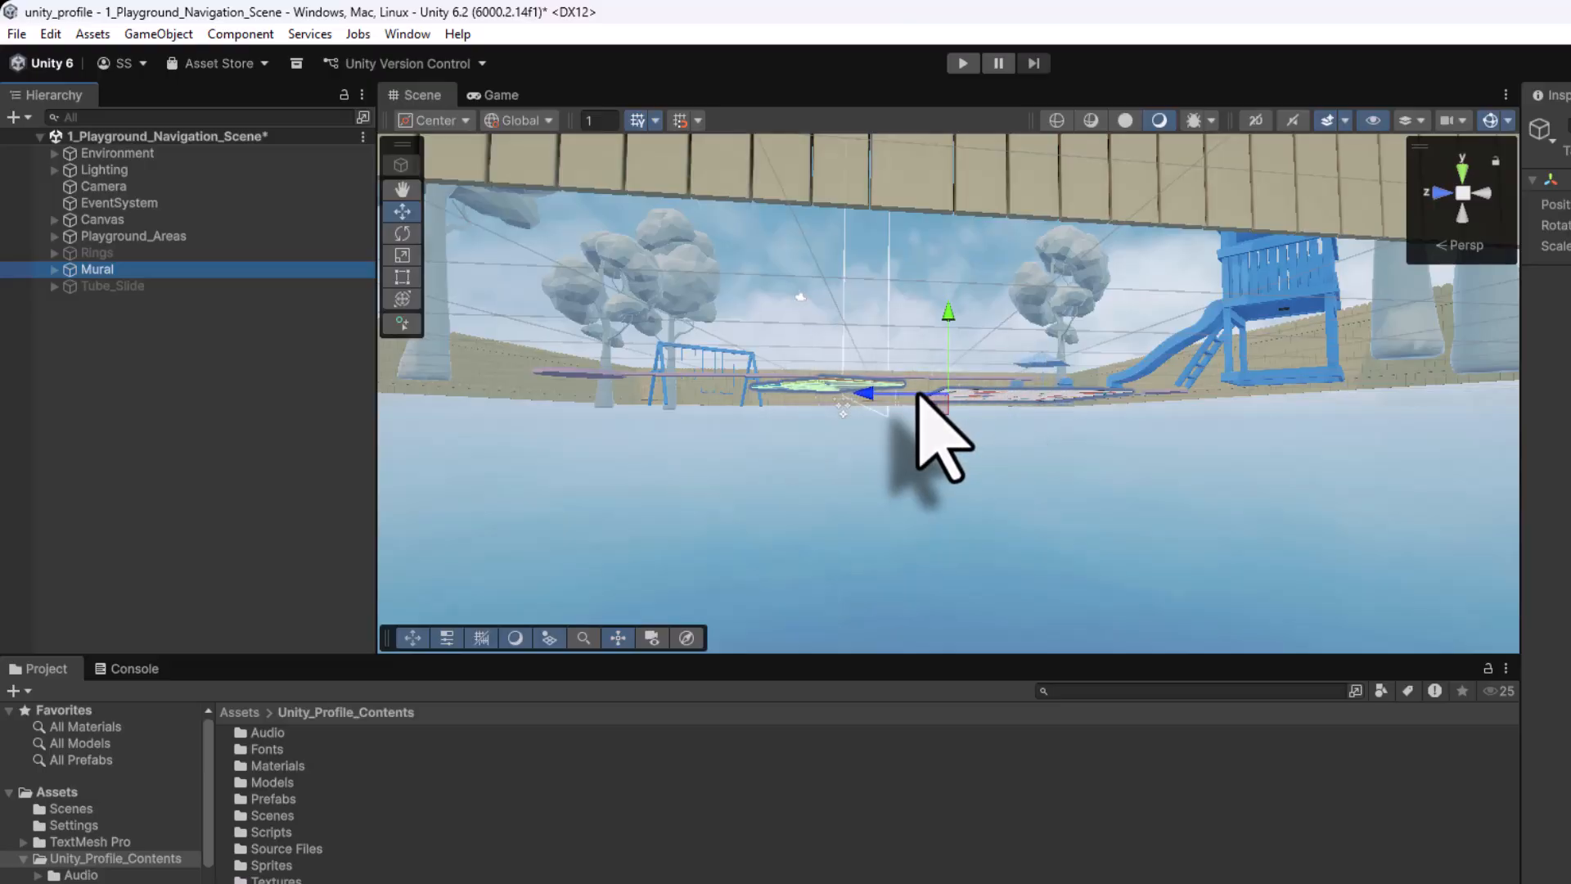
{"action": "right_click_drag", "start_coordinate": [895, 327], "coordinate": [877, 597]}
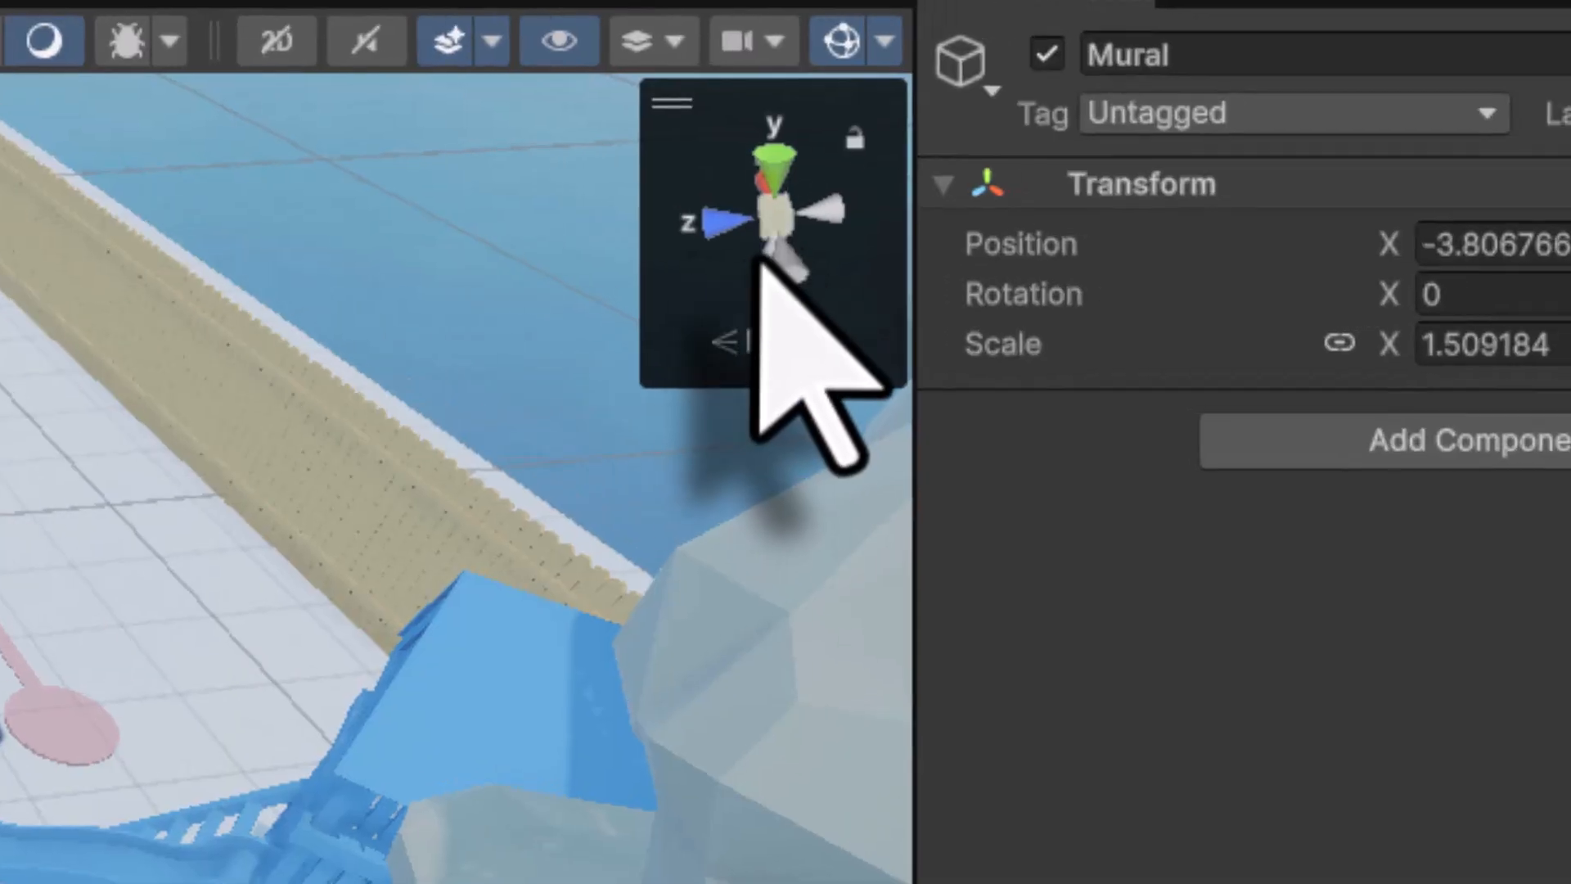
Switch the Scene view to the Top preset direction
{"action": "right_click", "coordinate": [769, 252]}
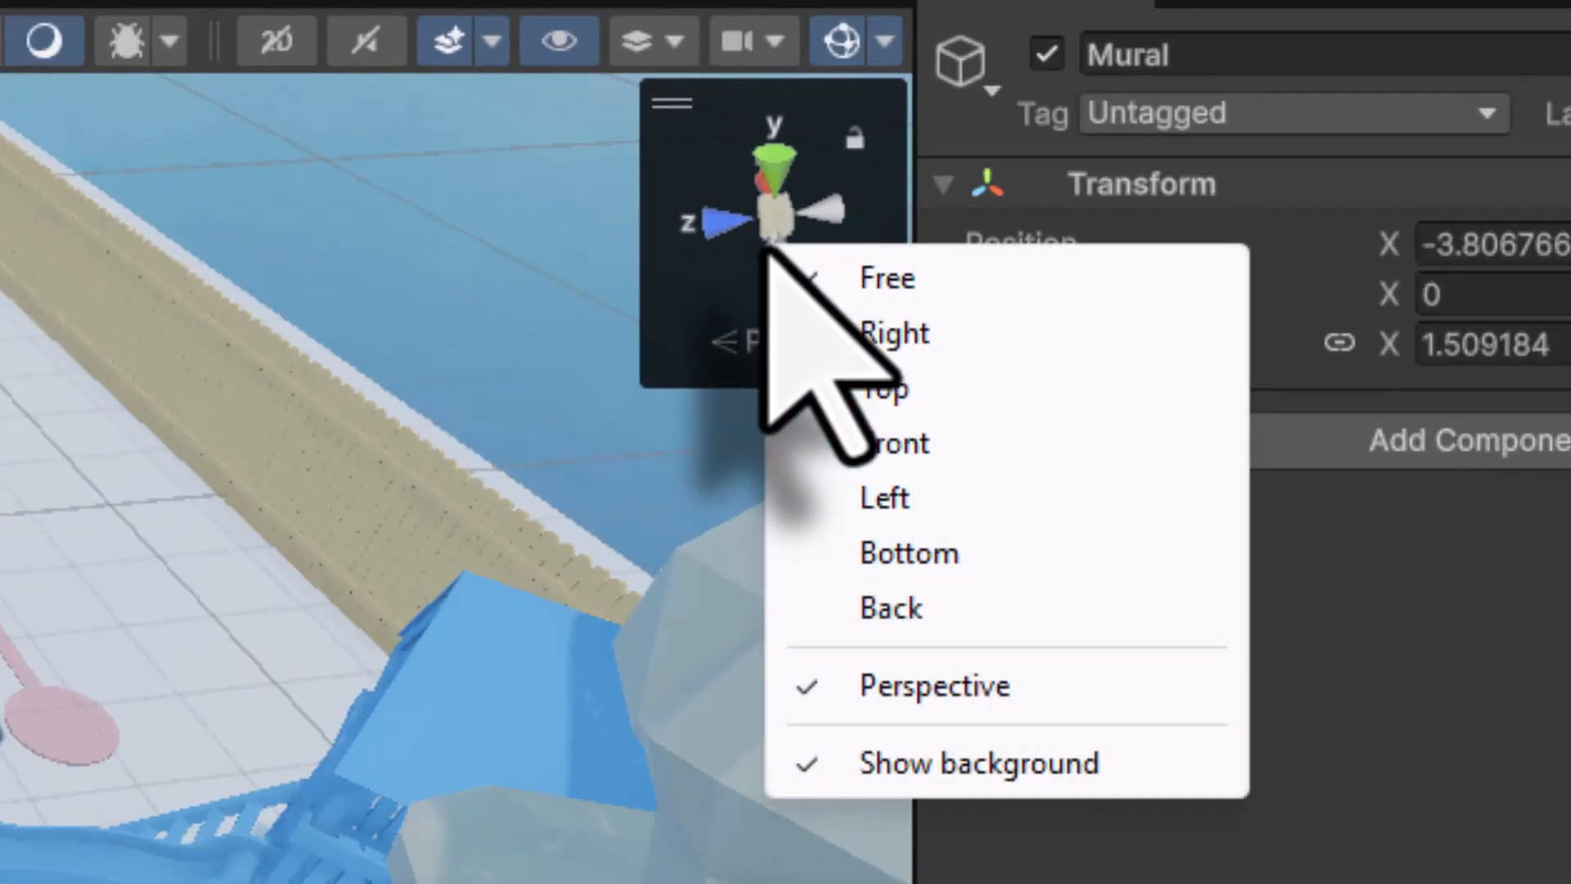
{"action": "left_click", "coordinate": [822, 385]}
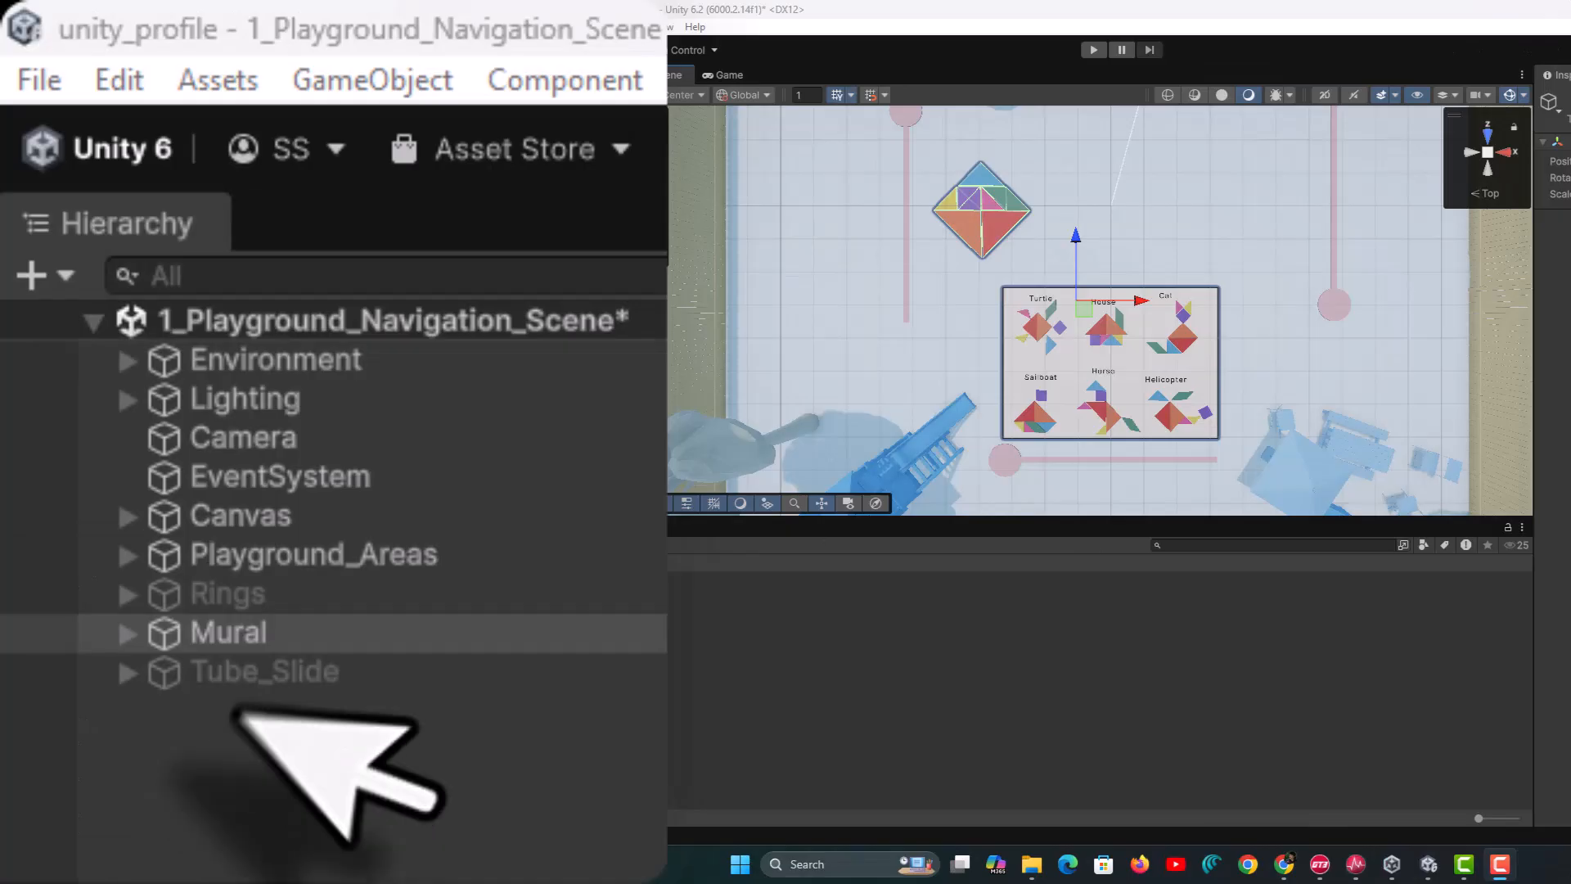
Expand Mural and Puzzle_Pieces in the Hierarchy to list the seven tangram pieces
{"action": "left_click", "coordinate": [42, 212]}
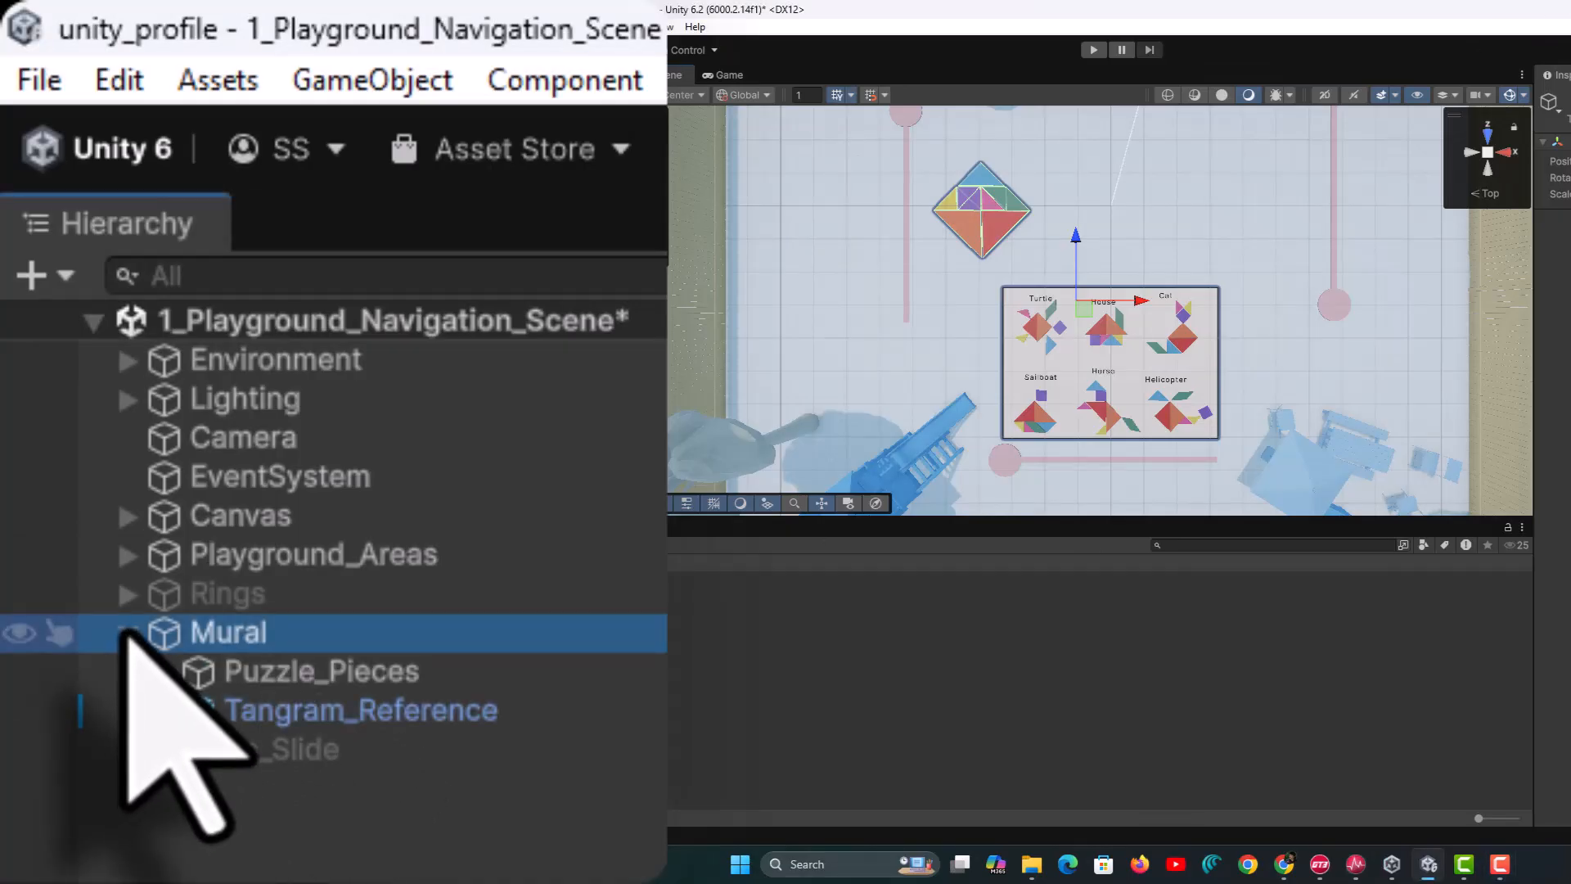
{"action": "left_click", "coordinate": [300, 669]}
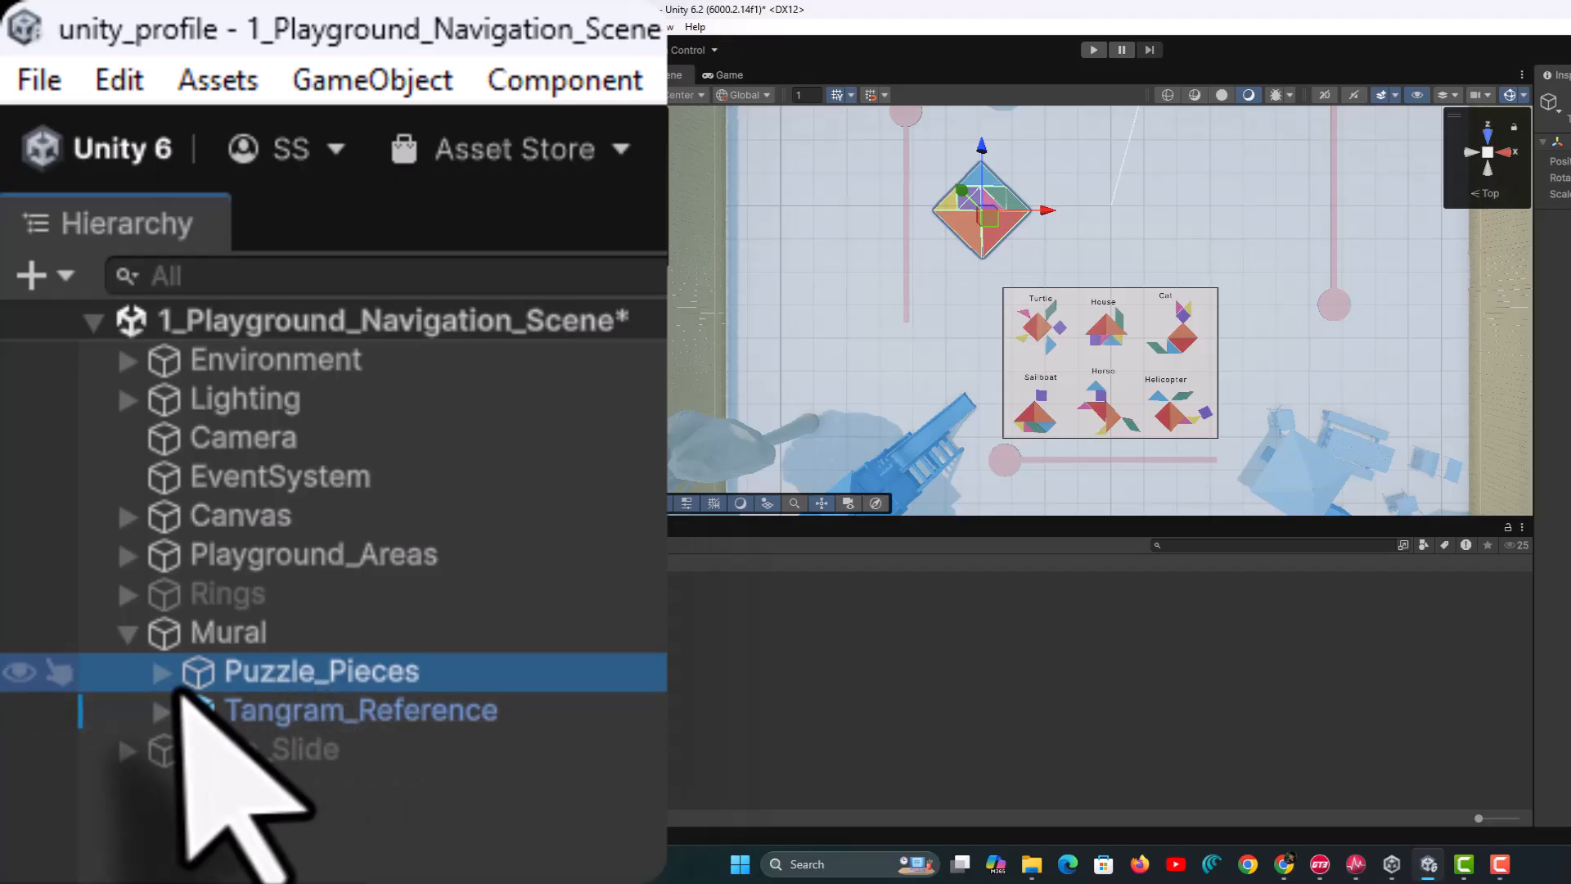
{"action": "left_click", "coordinate": [161, 672]}
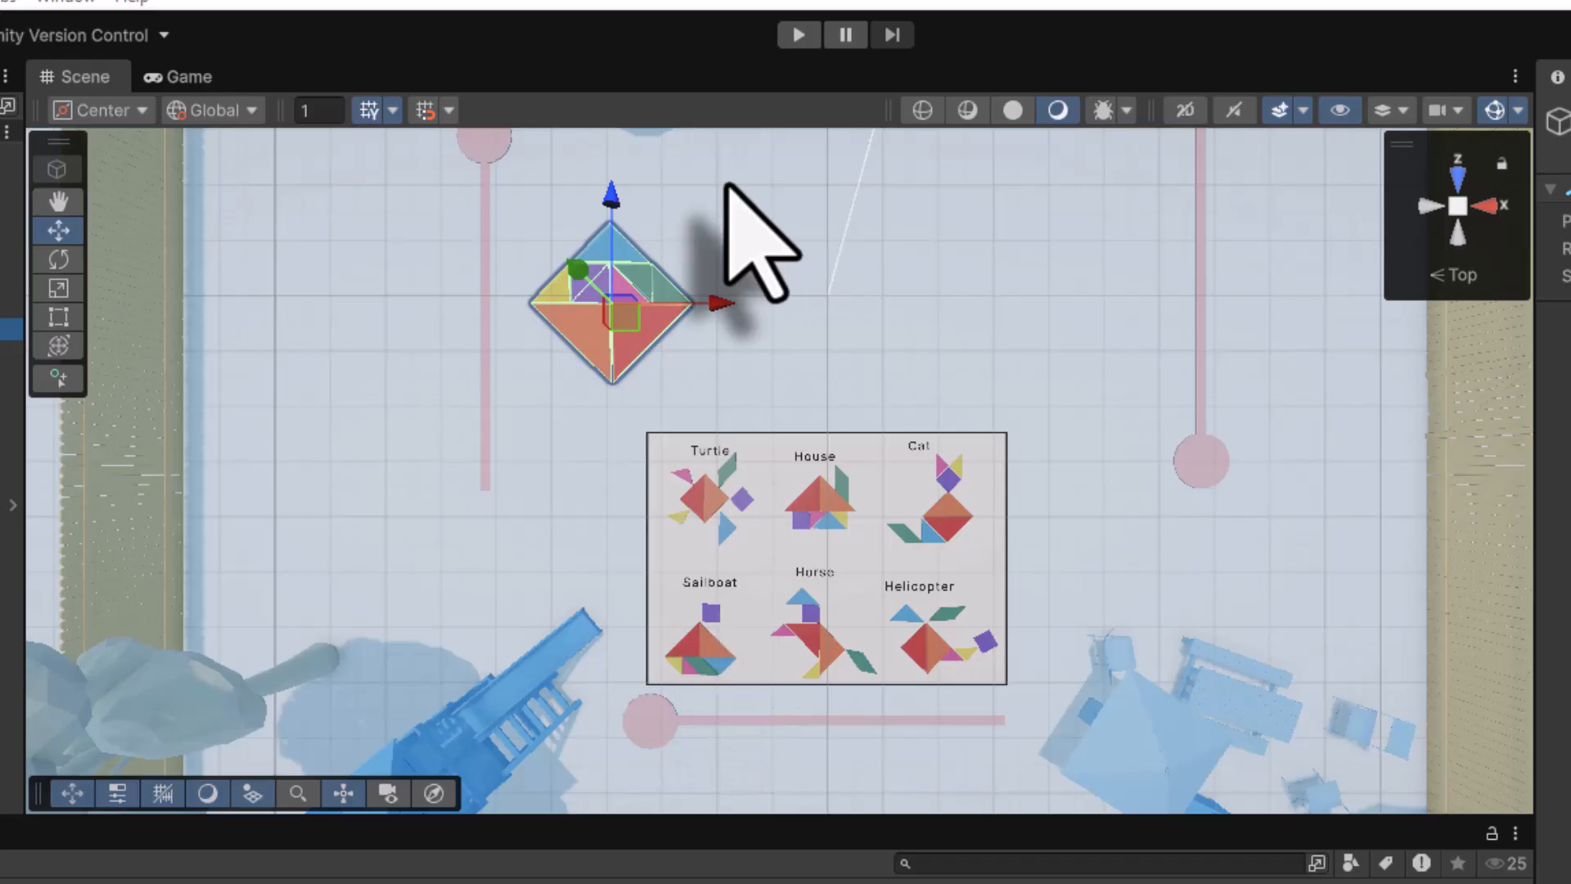
{"action": "right_click_drag", "start_coordinate": [907, 316], "coordinate": [892, 577]}
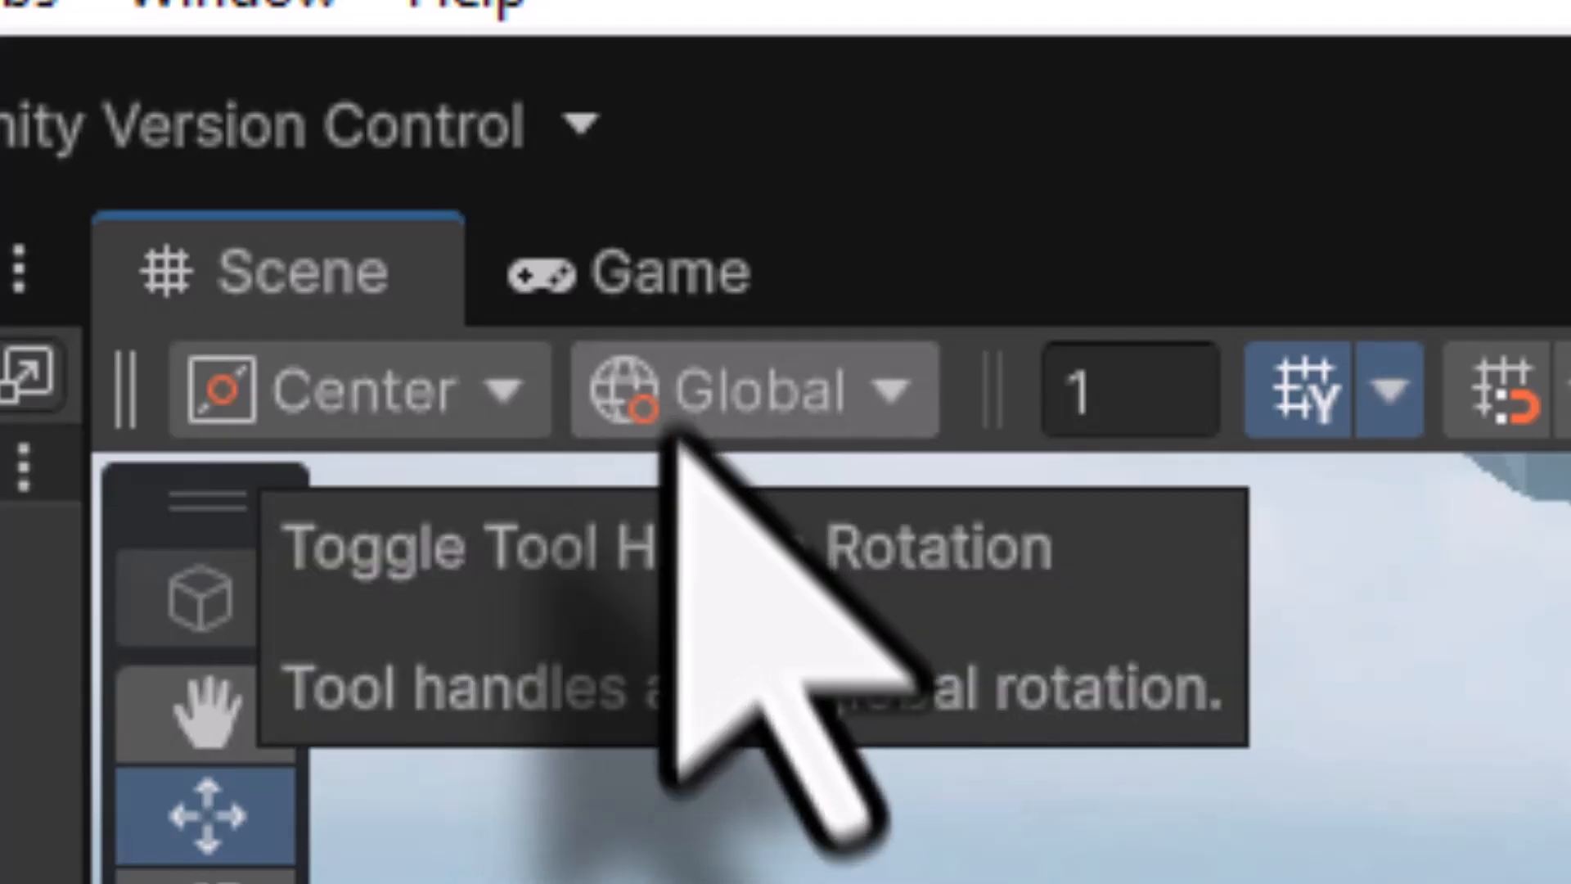
Keep handle rotation on Global, switch to Top view, and frame Puzzle_Pieces
{"action": "left_click", "coordinate": [881, 411]}
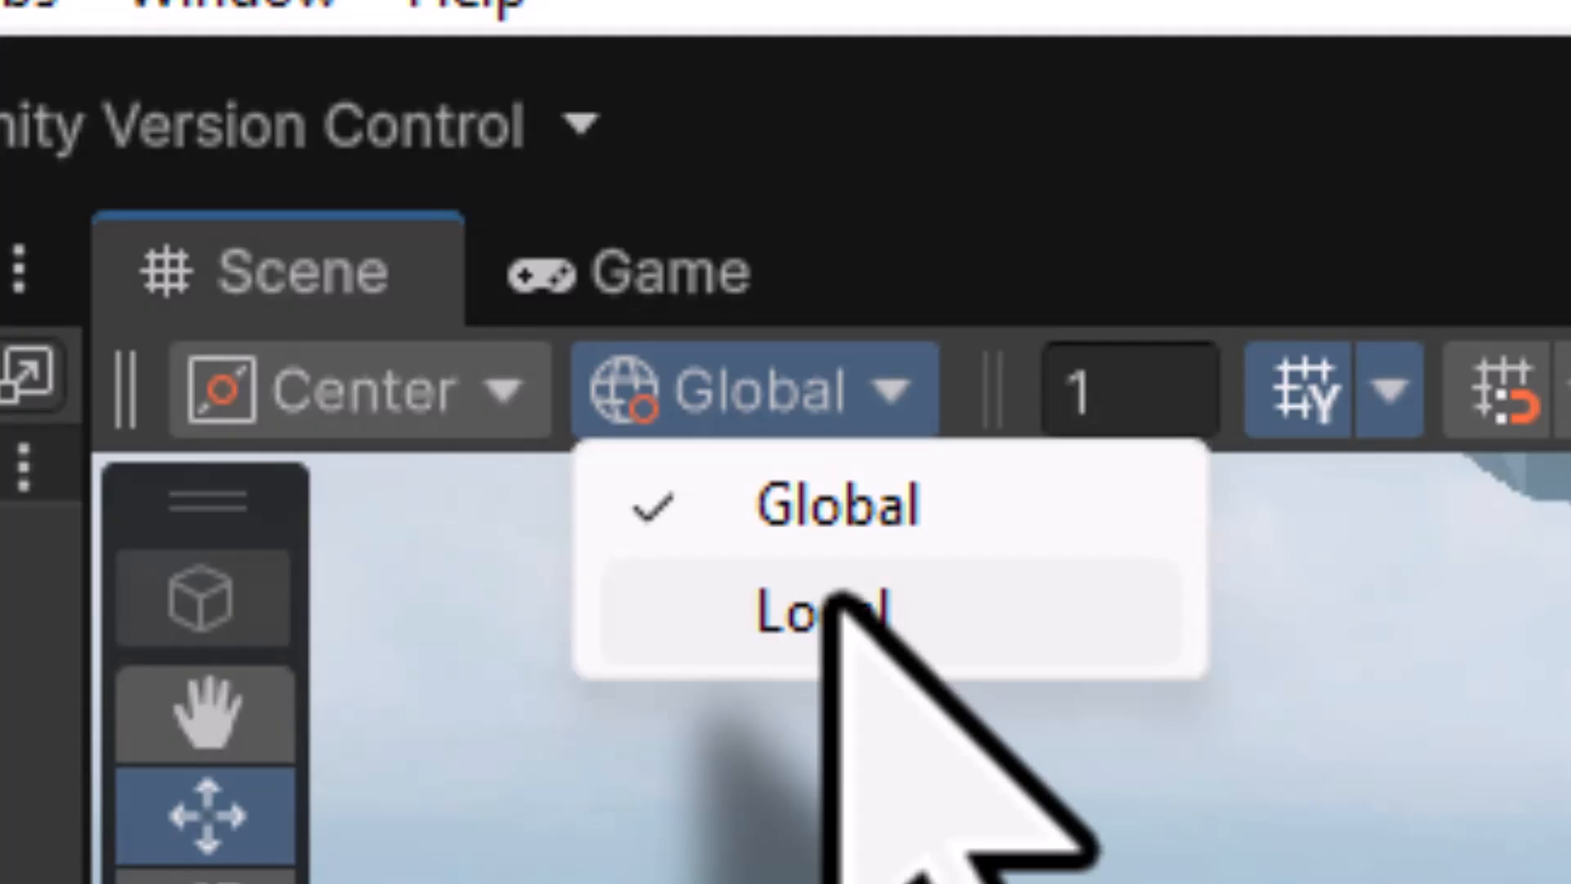
{"action": "left_click", "coordinate": [833, 494]}
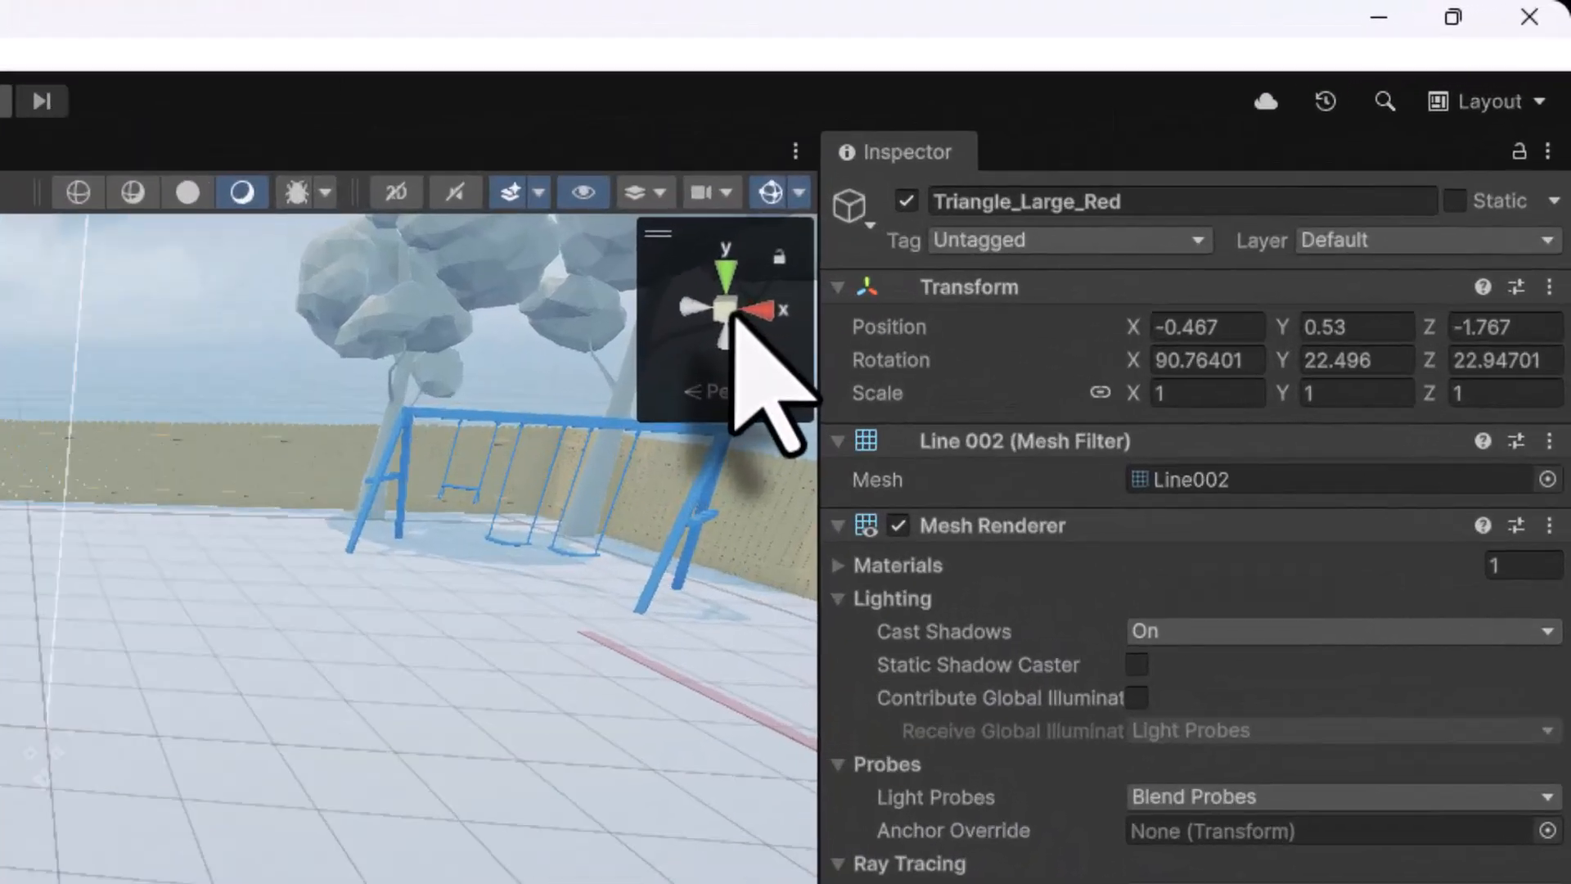
{"action": "right_click", "coordinate": [1139, 158]}
{"action": "left_click", "coordinate": [589, 495]}
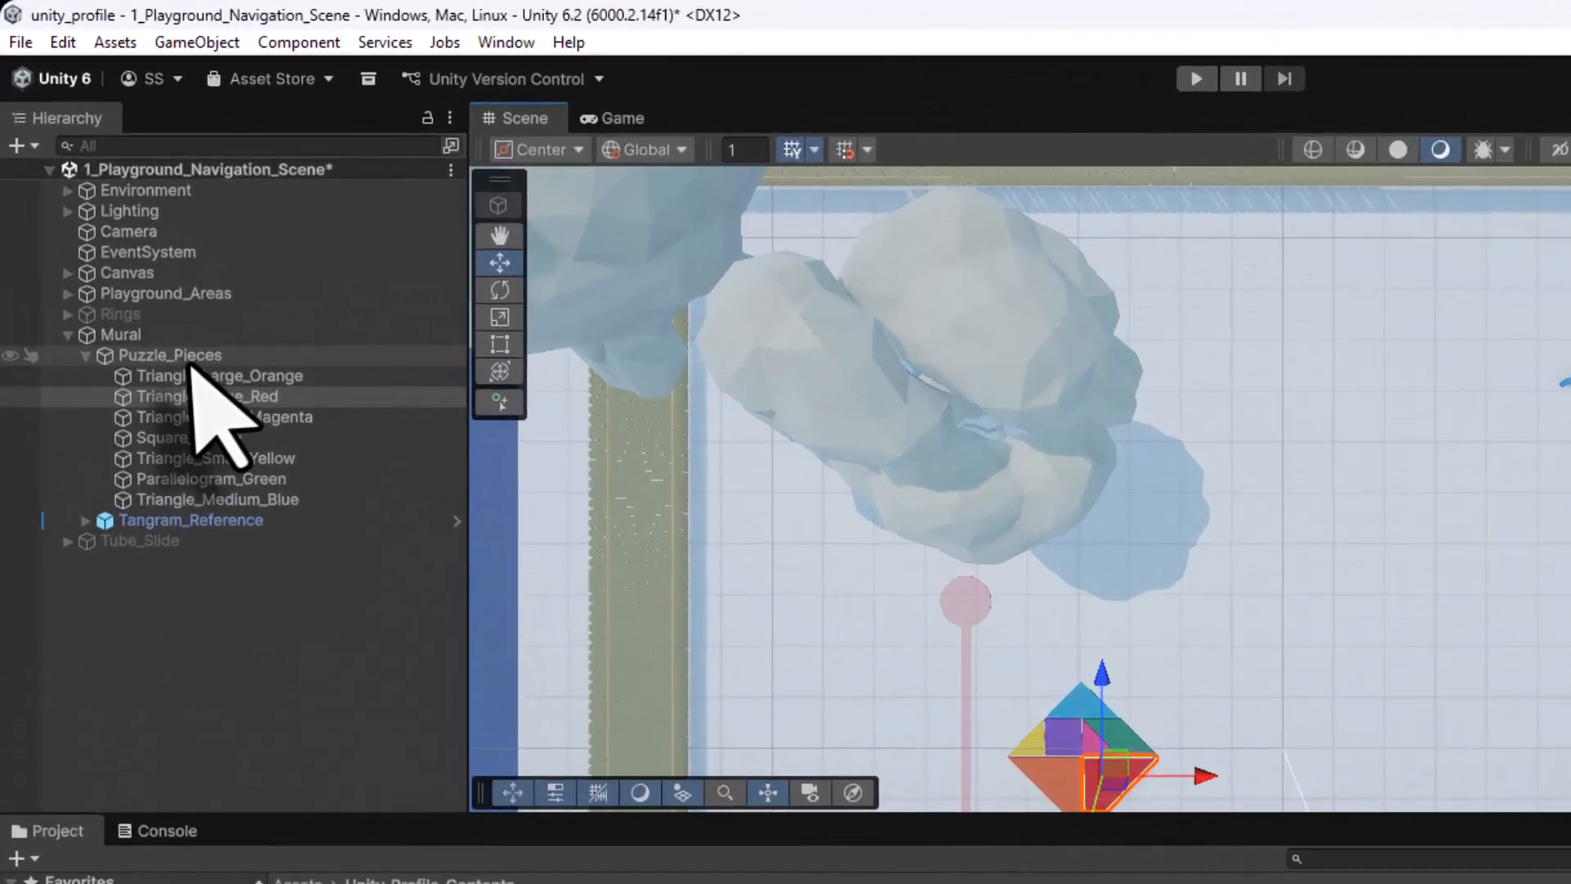
{"action": "double_click", "coordinate": [190, 360]}
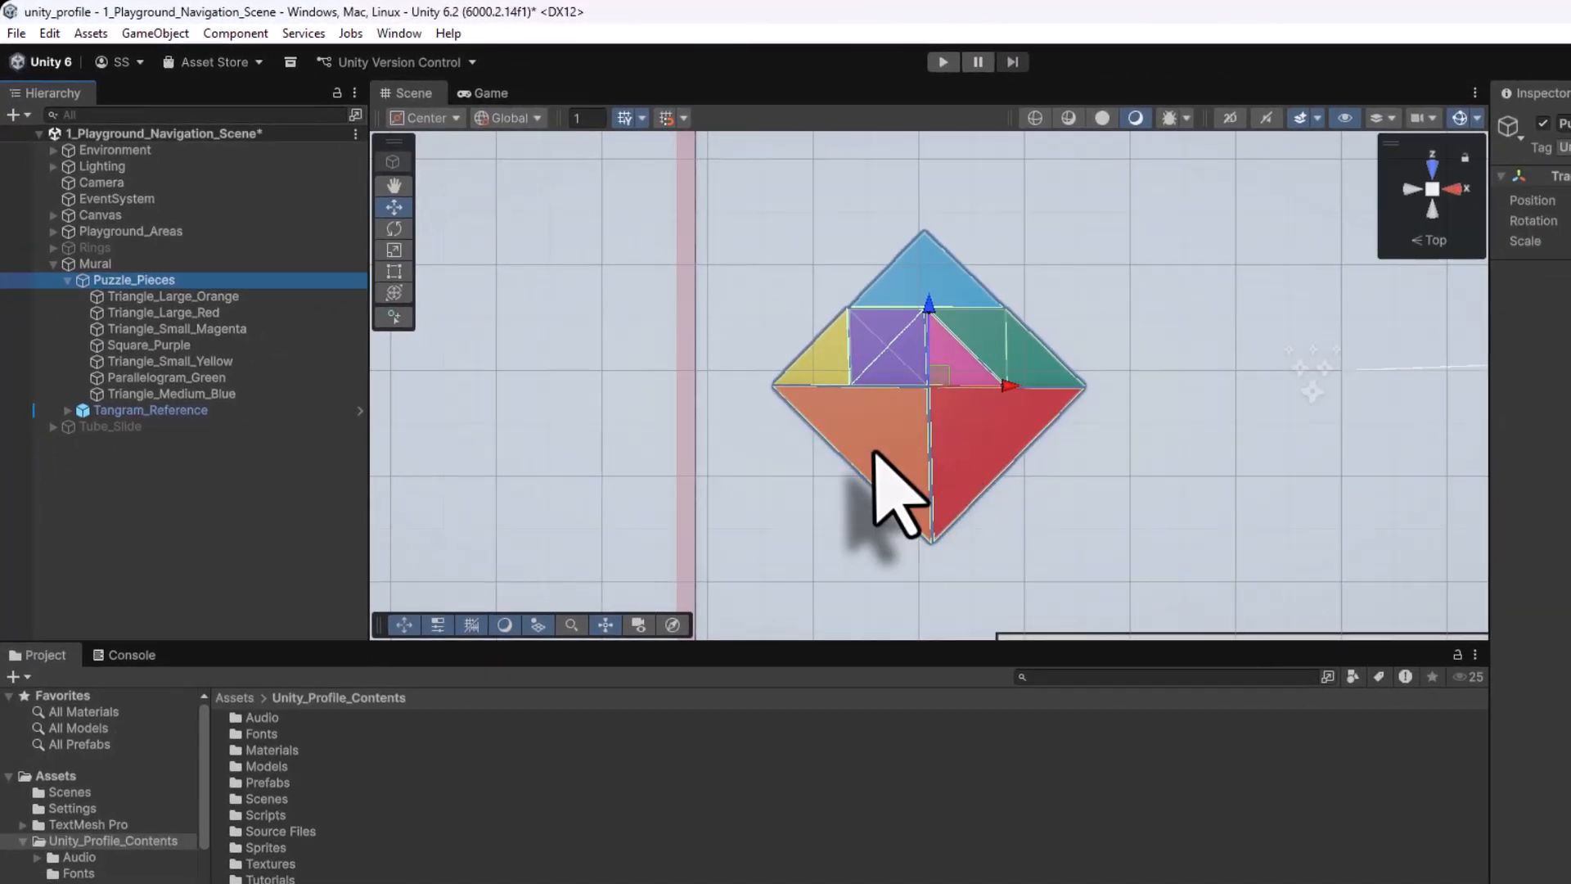
{"action": "left_click", "coordinate": [875, 458]}
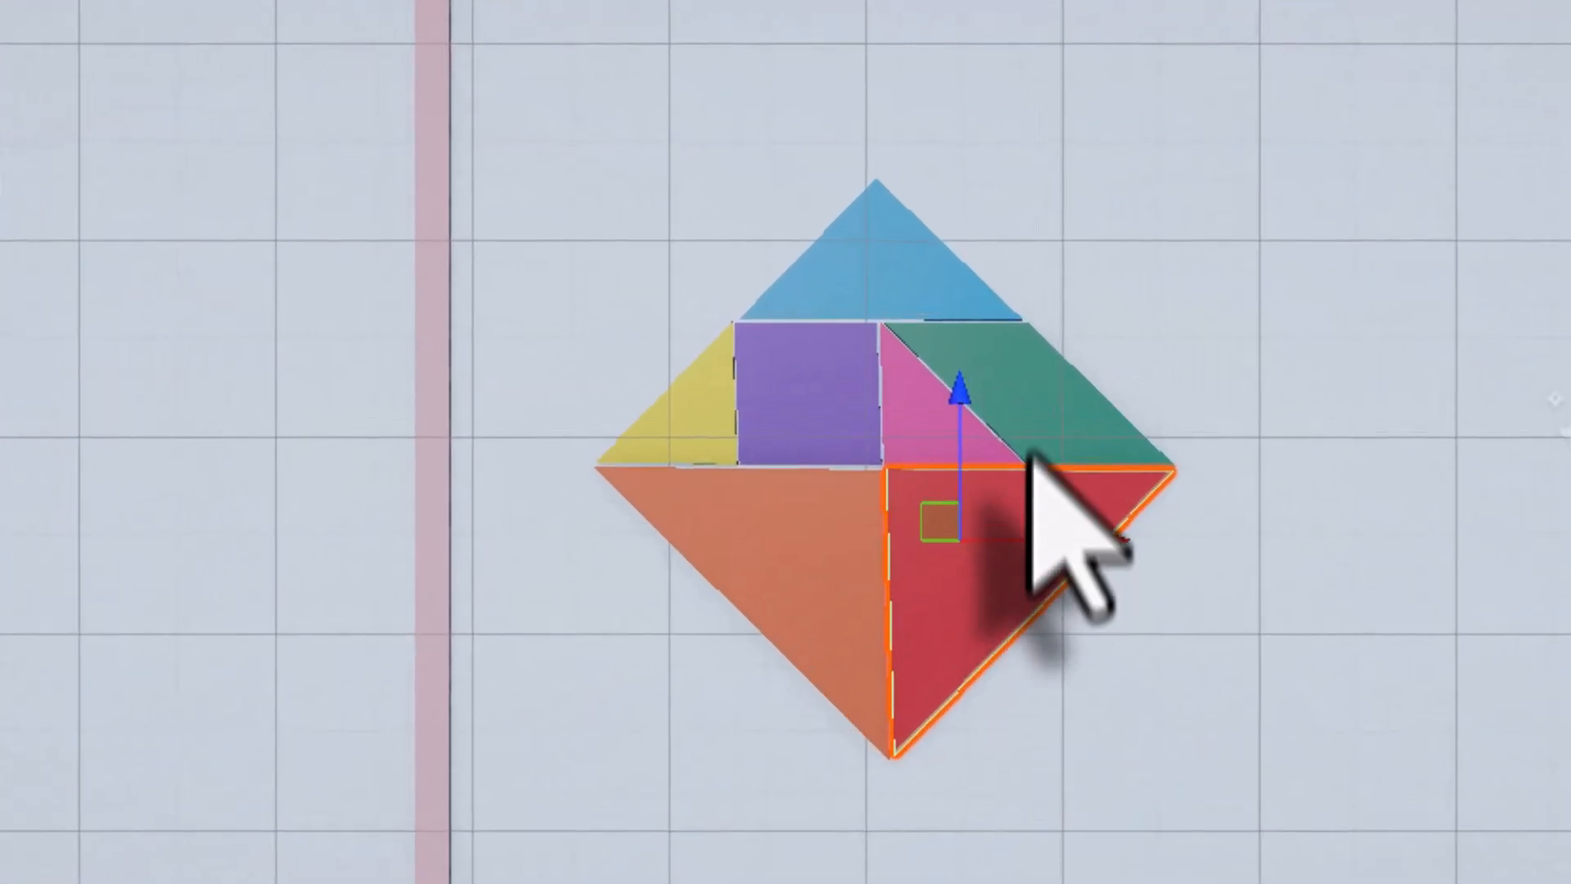
{"action": "left_click", "coordinate": [1004, 355]}
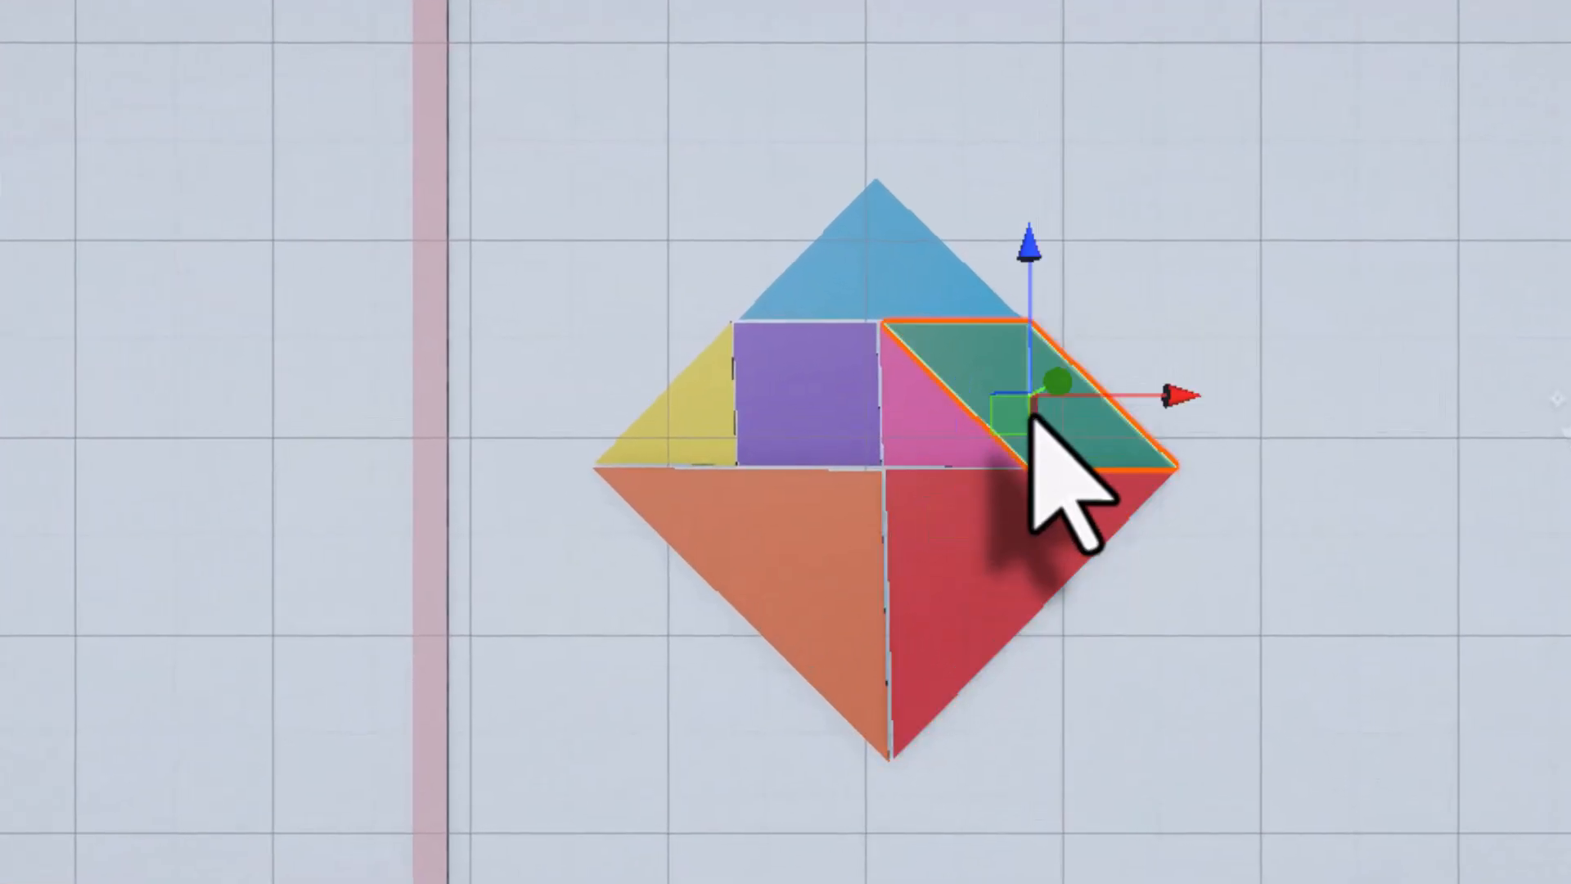
{"action": "left_click", "coordinate": [909, 296]}
{"action": "left_click", "coordinate": [903, 411]}
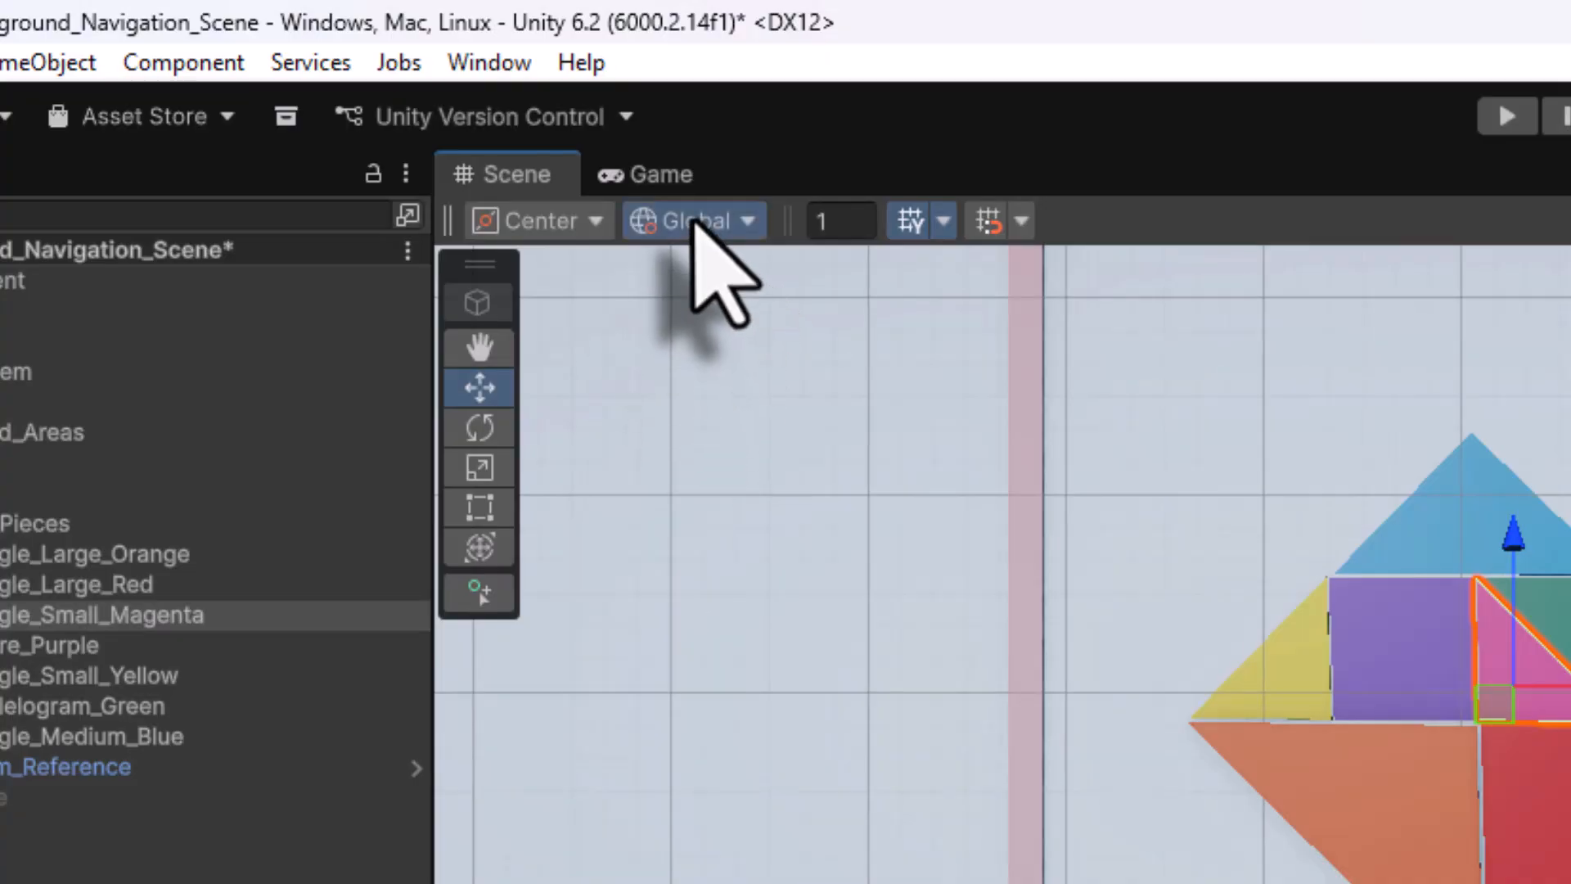
{"action": "left_click", "coordinate": [694, 219]}
{"action": "left_click", "coordinate": [720, 308]}
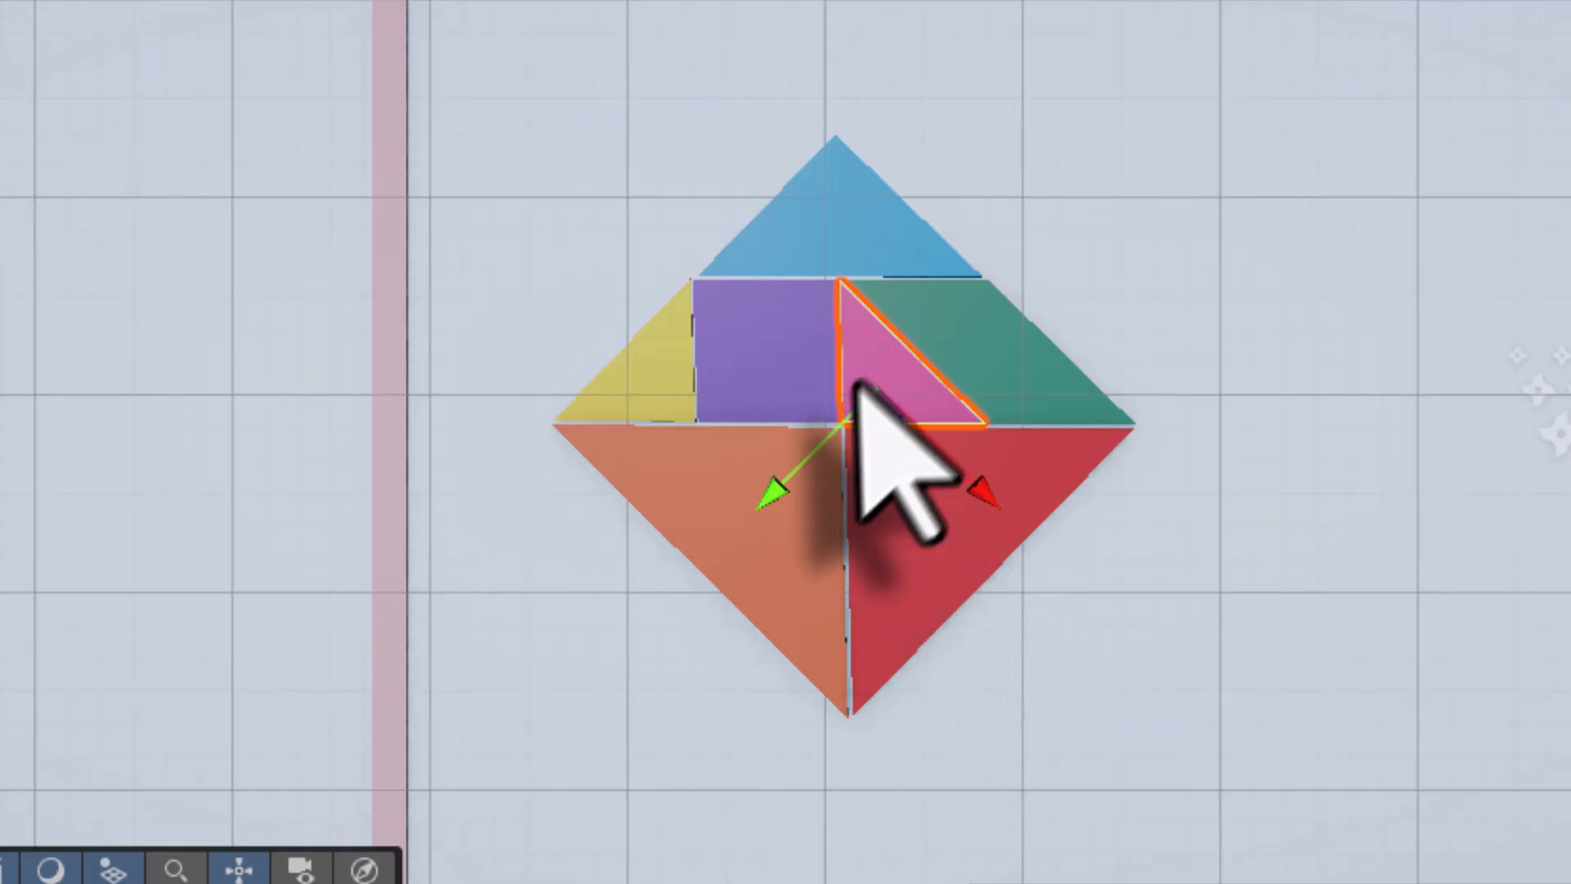
{"action": "left_click", "coordinate": [902, 548]}
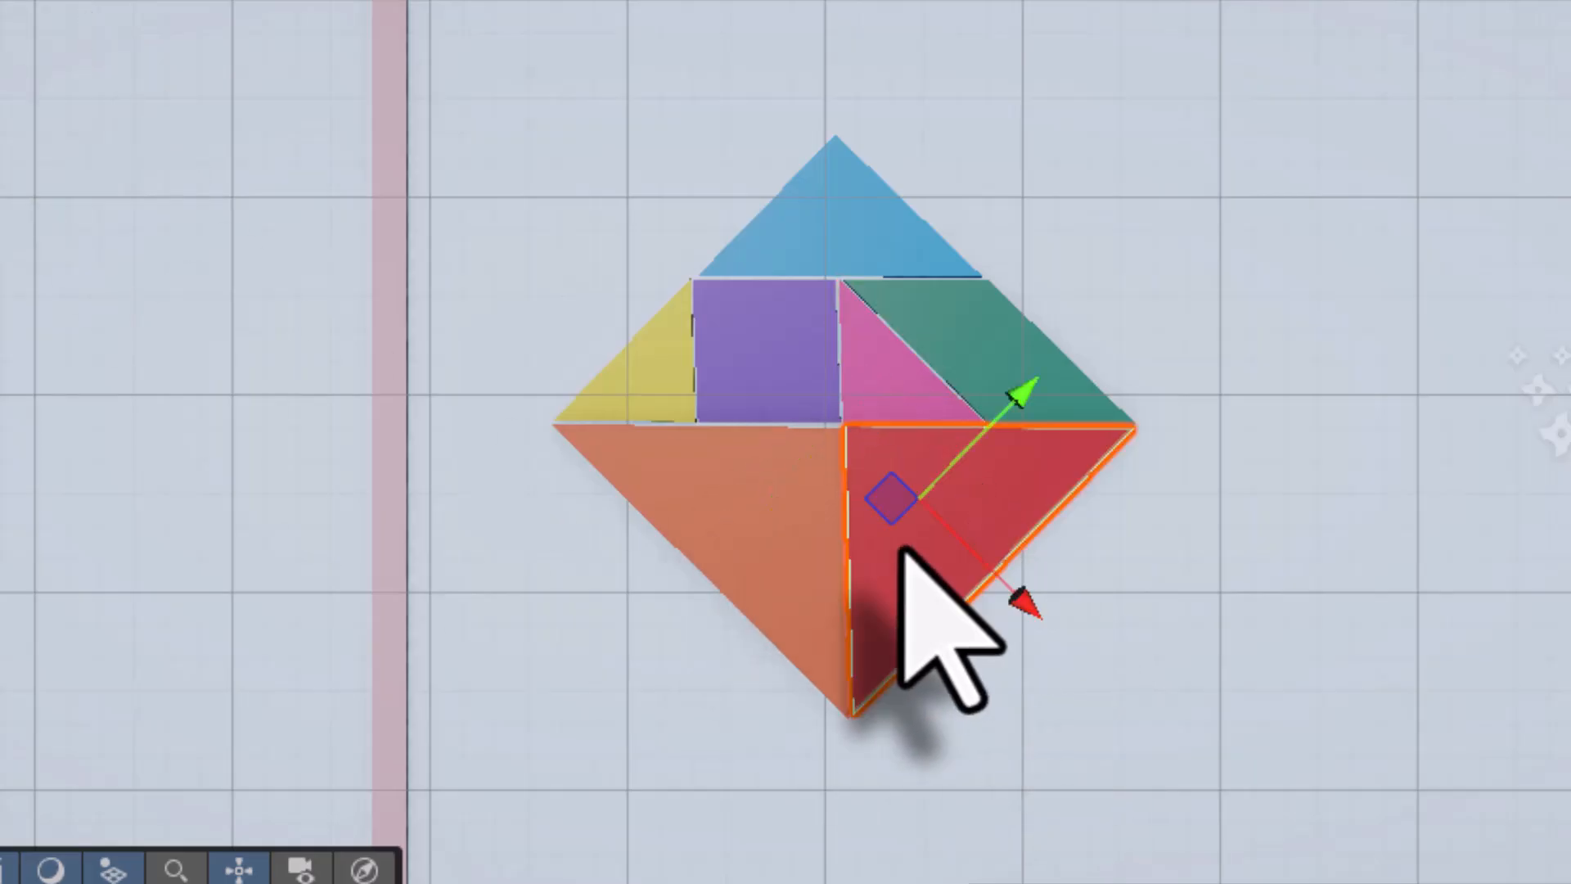
{"action": "left_click", "coordinate": [767, 546]}
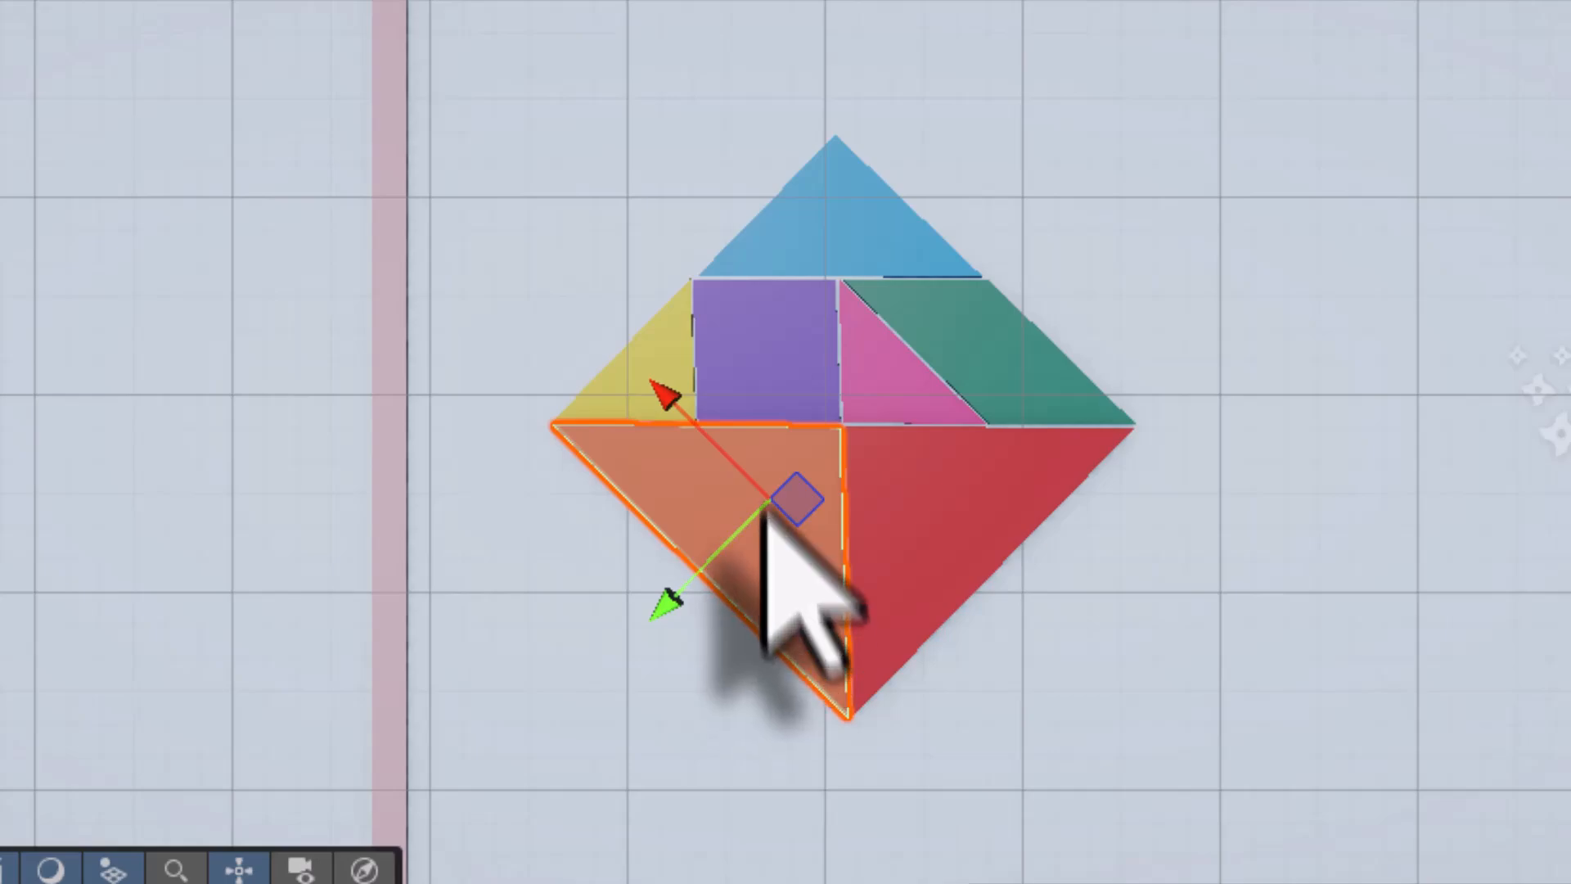
{"action": "left_click", "coordinate": [762, 359]}
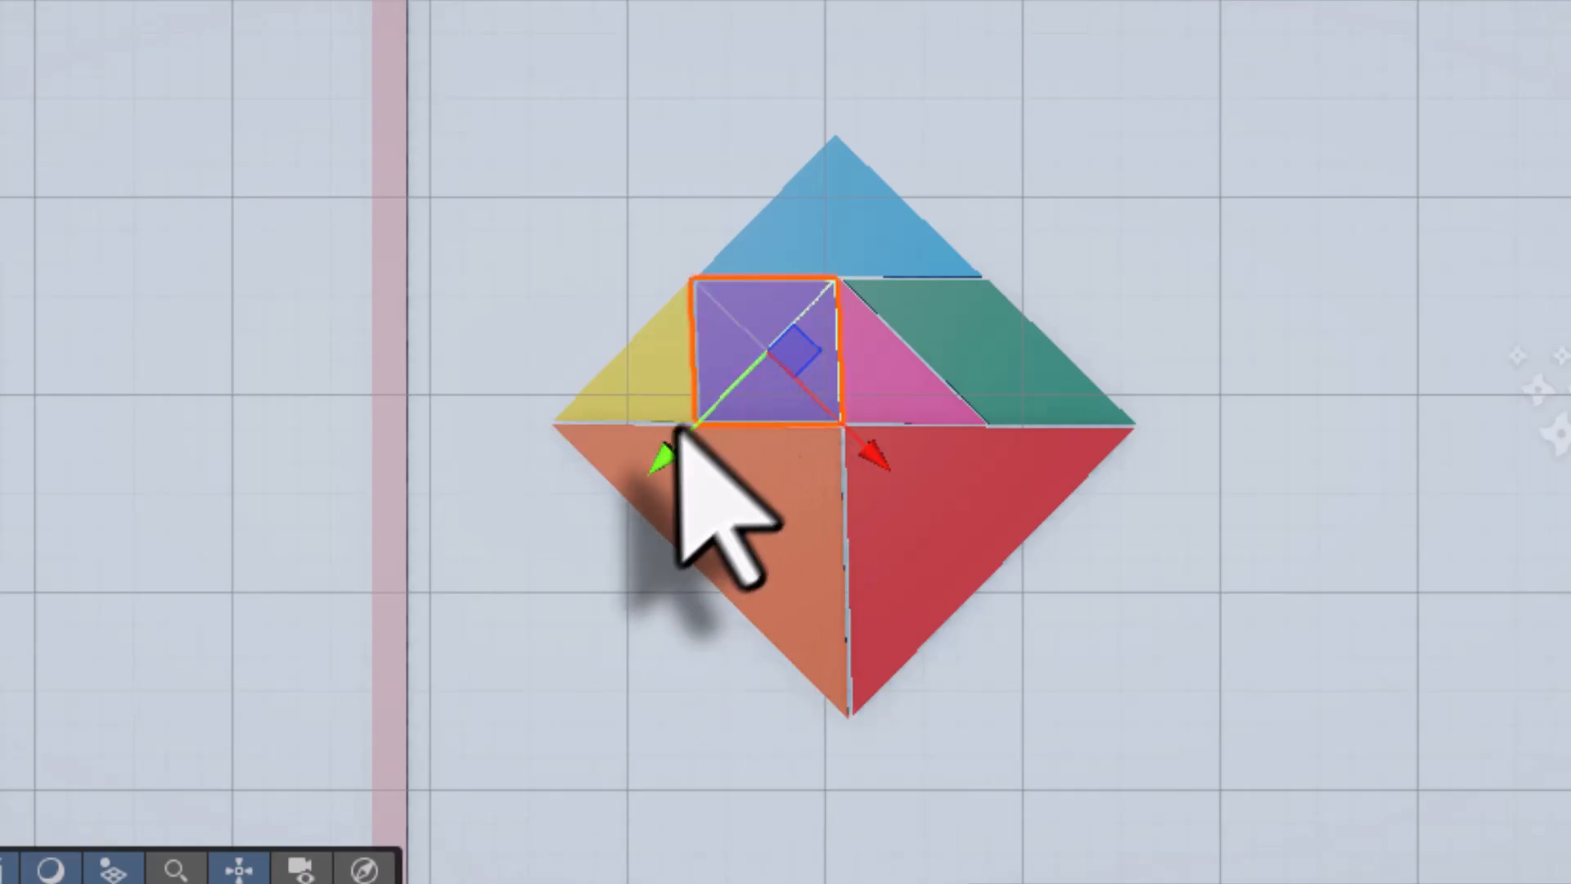
{"action": "left_click", "coordinate": [842, 218]}
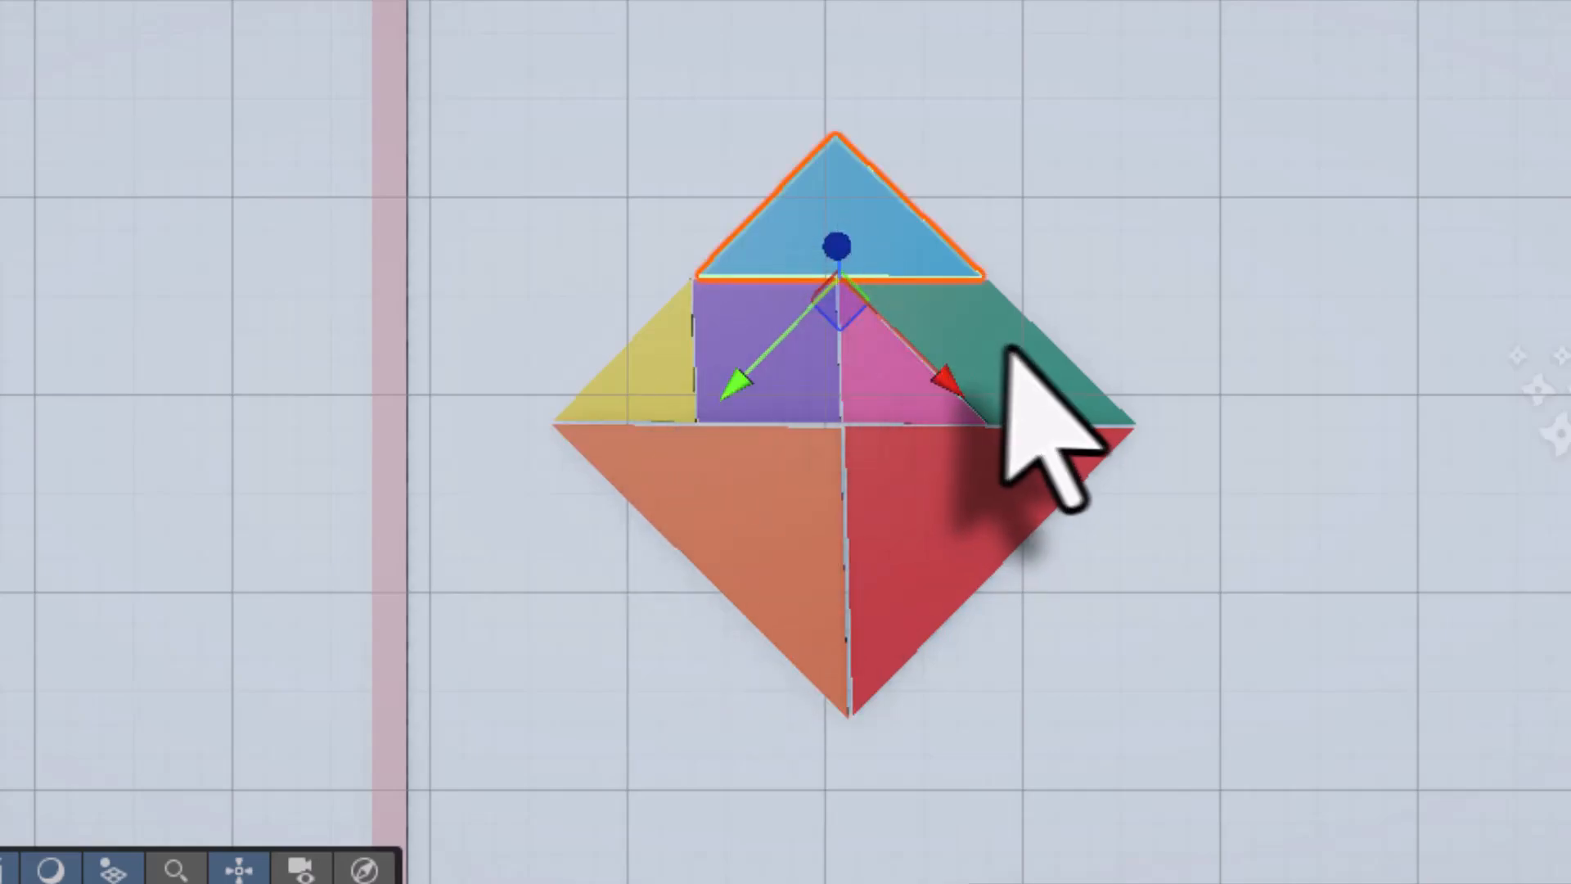
{"action": "left_click", "coordinate": [1000, 348]}
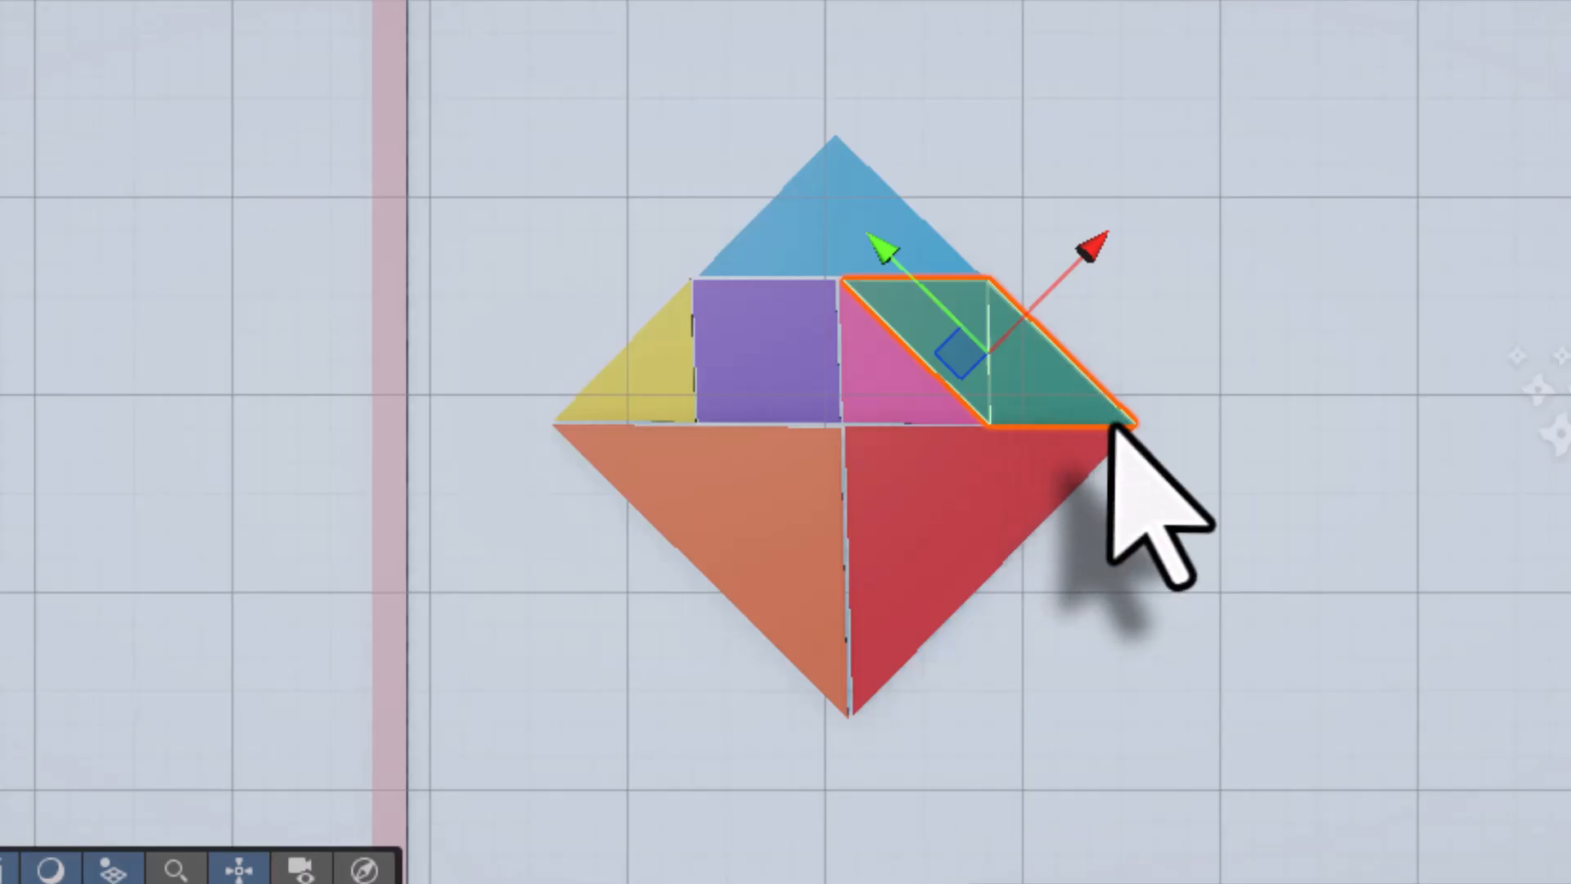
{"action": "left_click", "coordinate": [959, 299]}
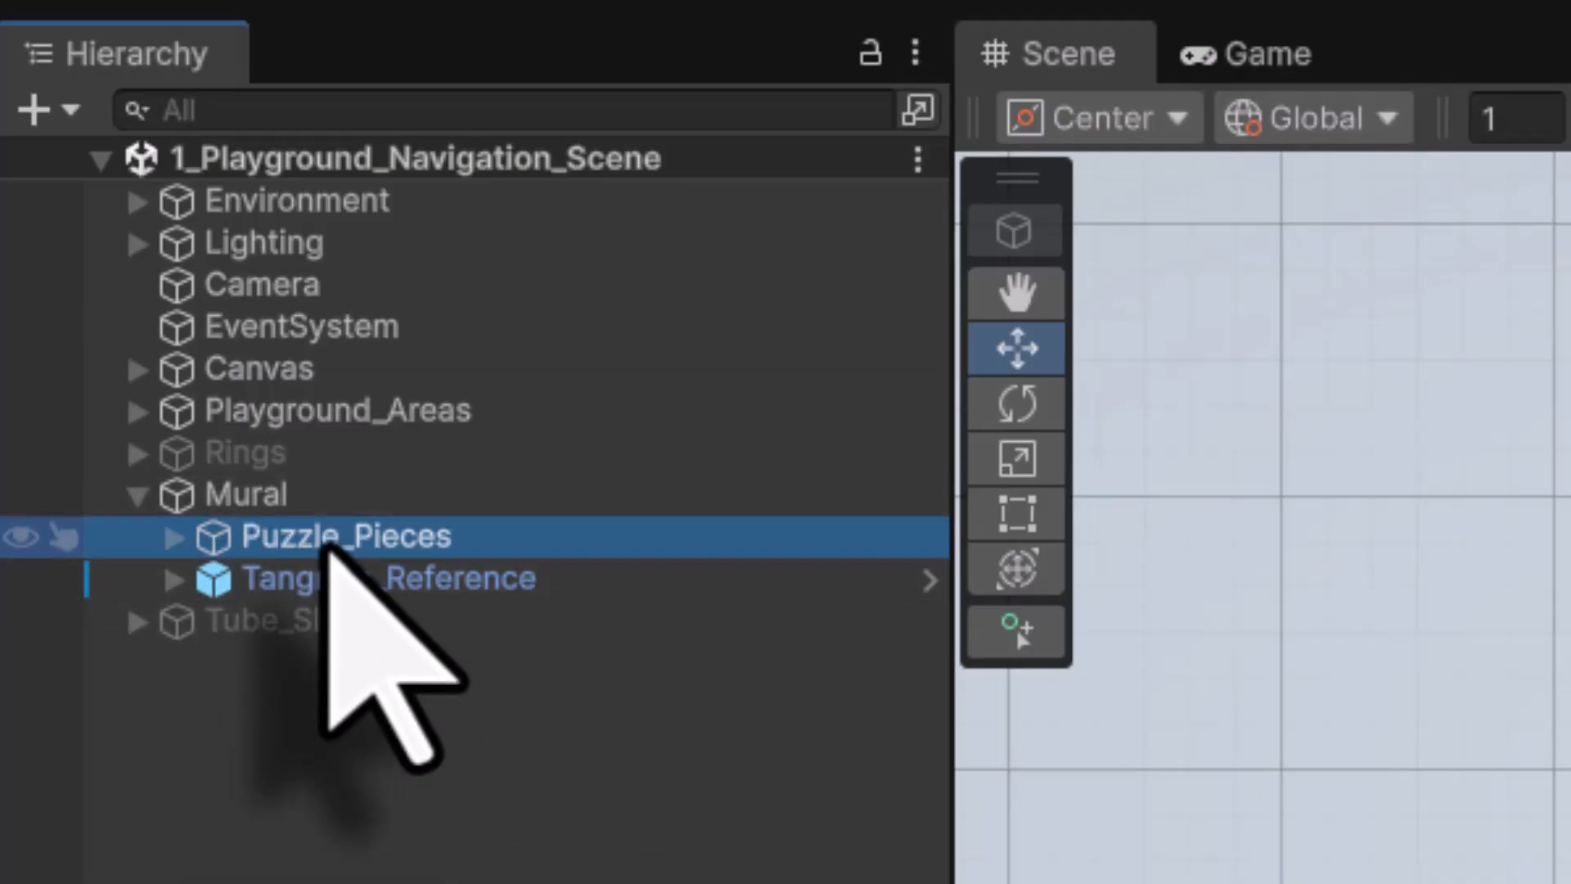
Frame the Tangram_Reference card, pan the puzzle square into view, and select the red triangle
{"action": "left_click", "coordinate": [344, 582]}
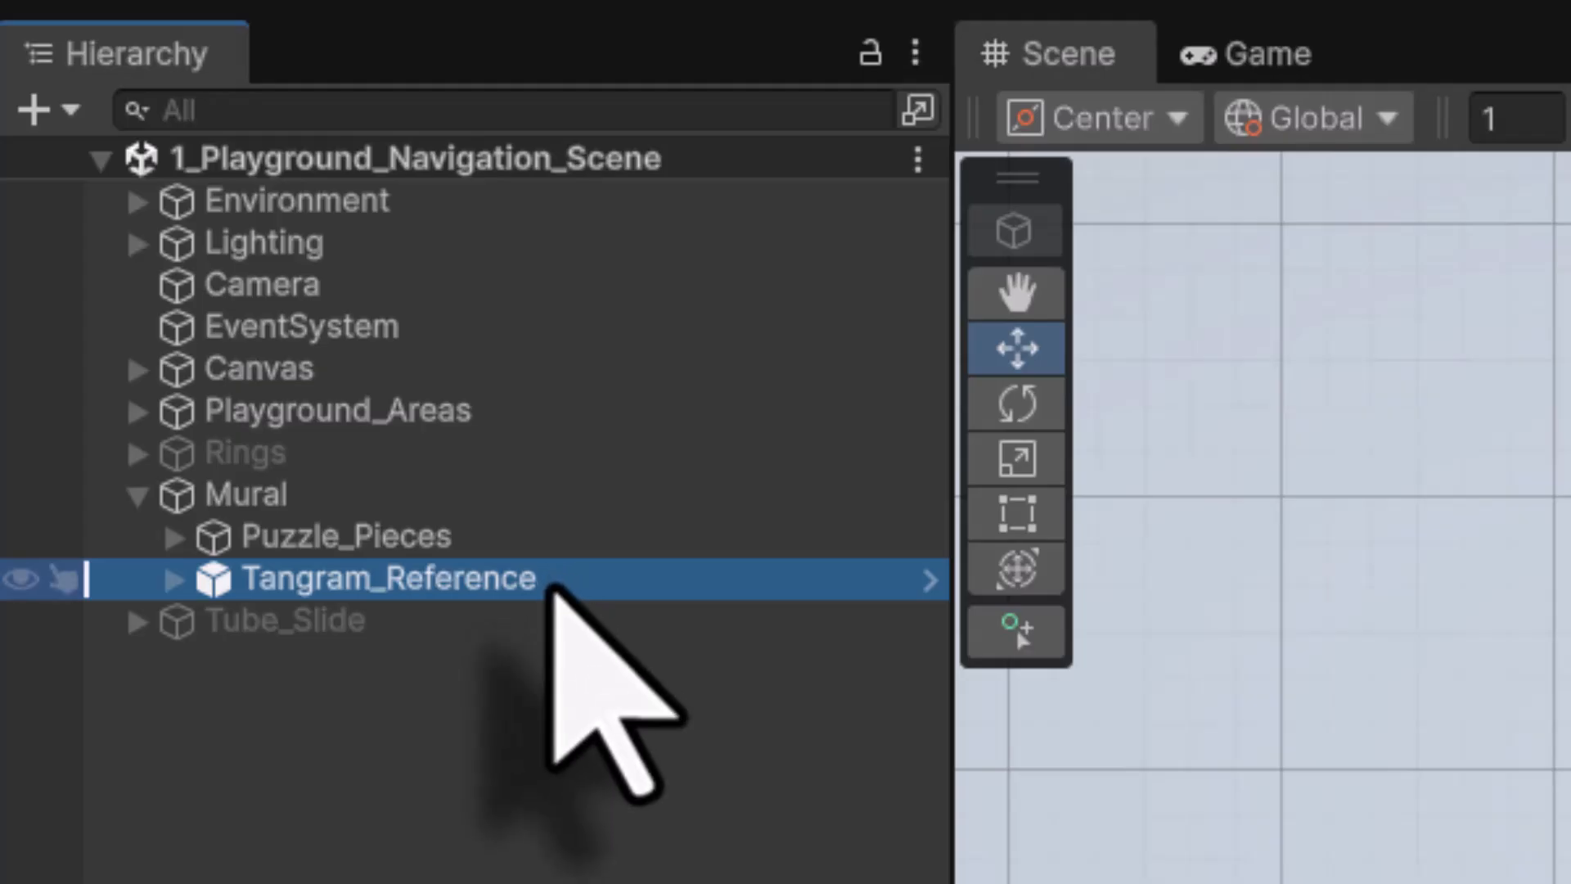
{"action": "double_click", "coordinate": [491, 579]}
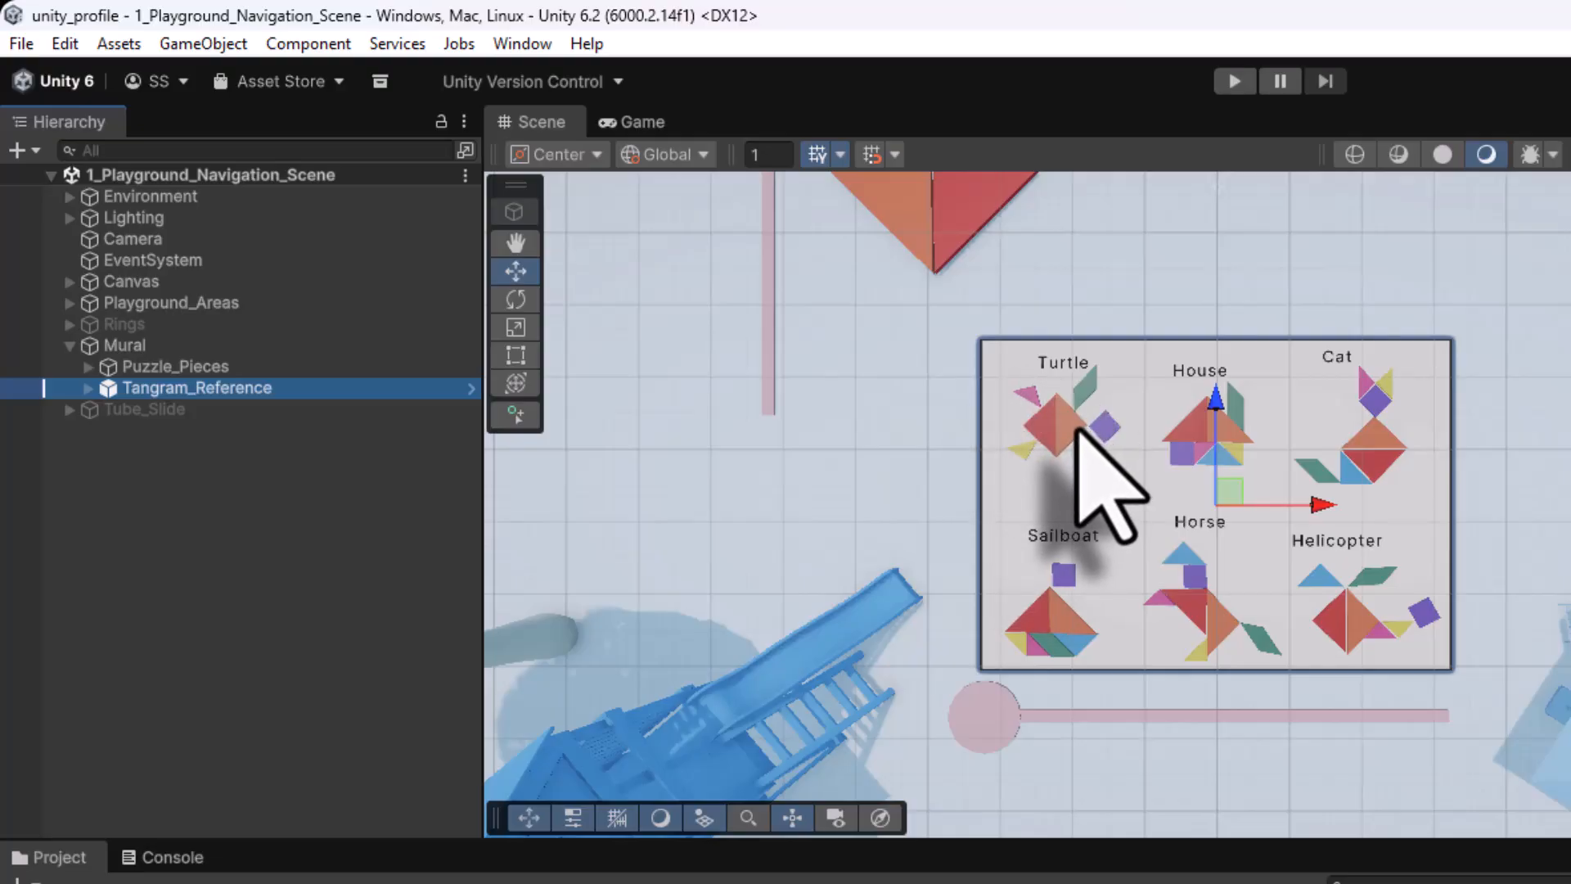
{"action": "middle_click_drag", "start_coordinate": [1122, 260], "coordinate": [1133, 488]}
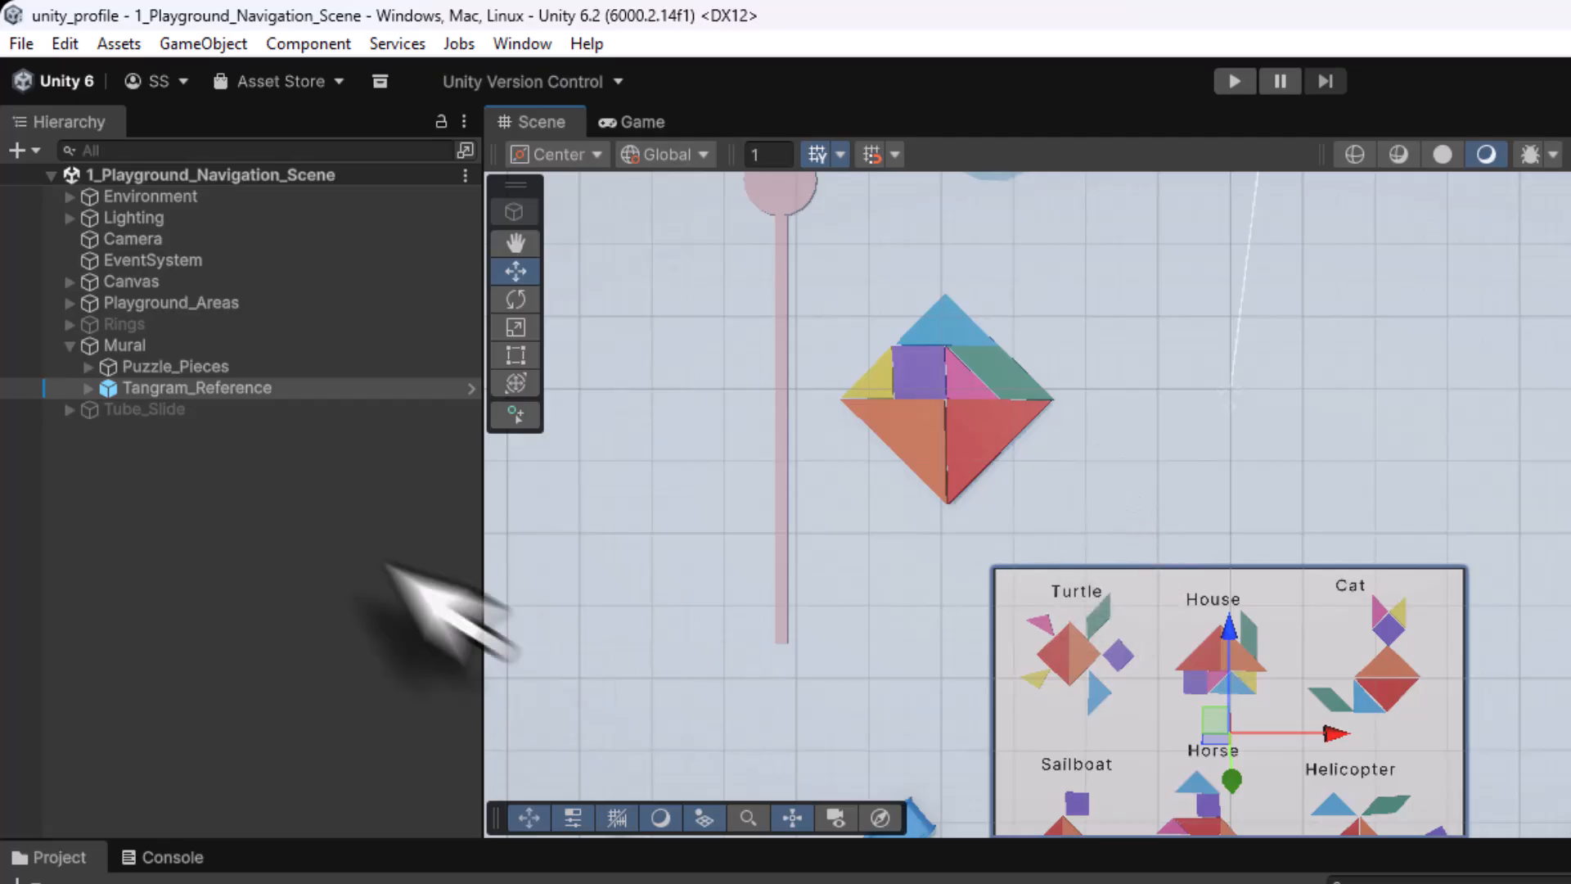
{"action": "left_click", "coordinate": [201, 365]}
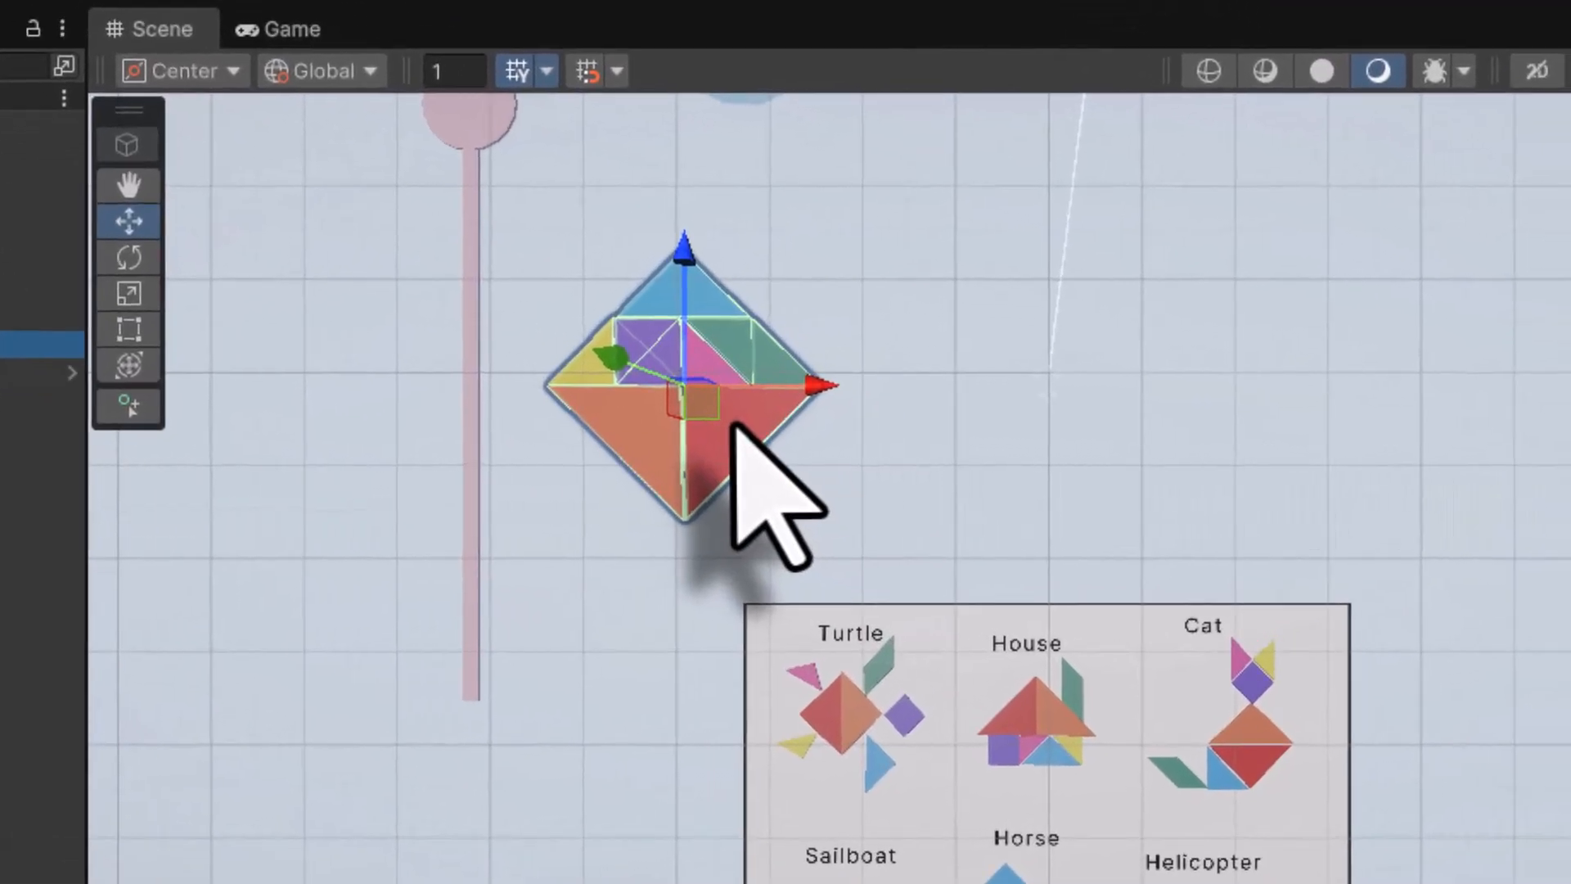
{"action": "left_click", "coordinate": [988, 431]}
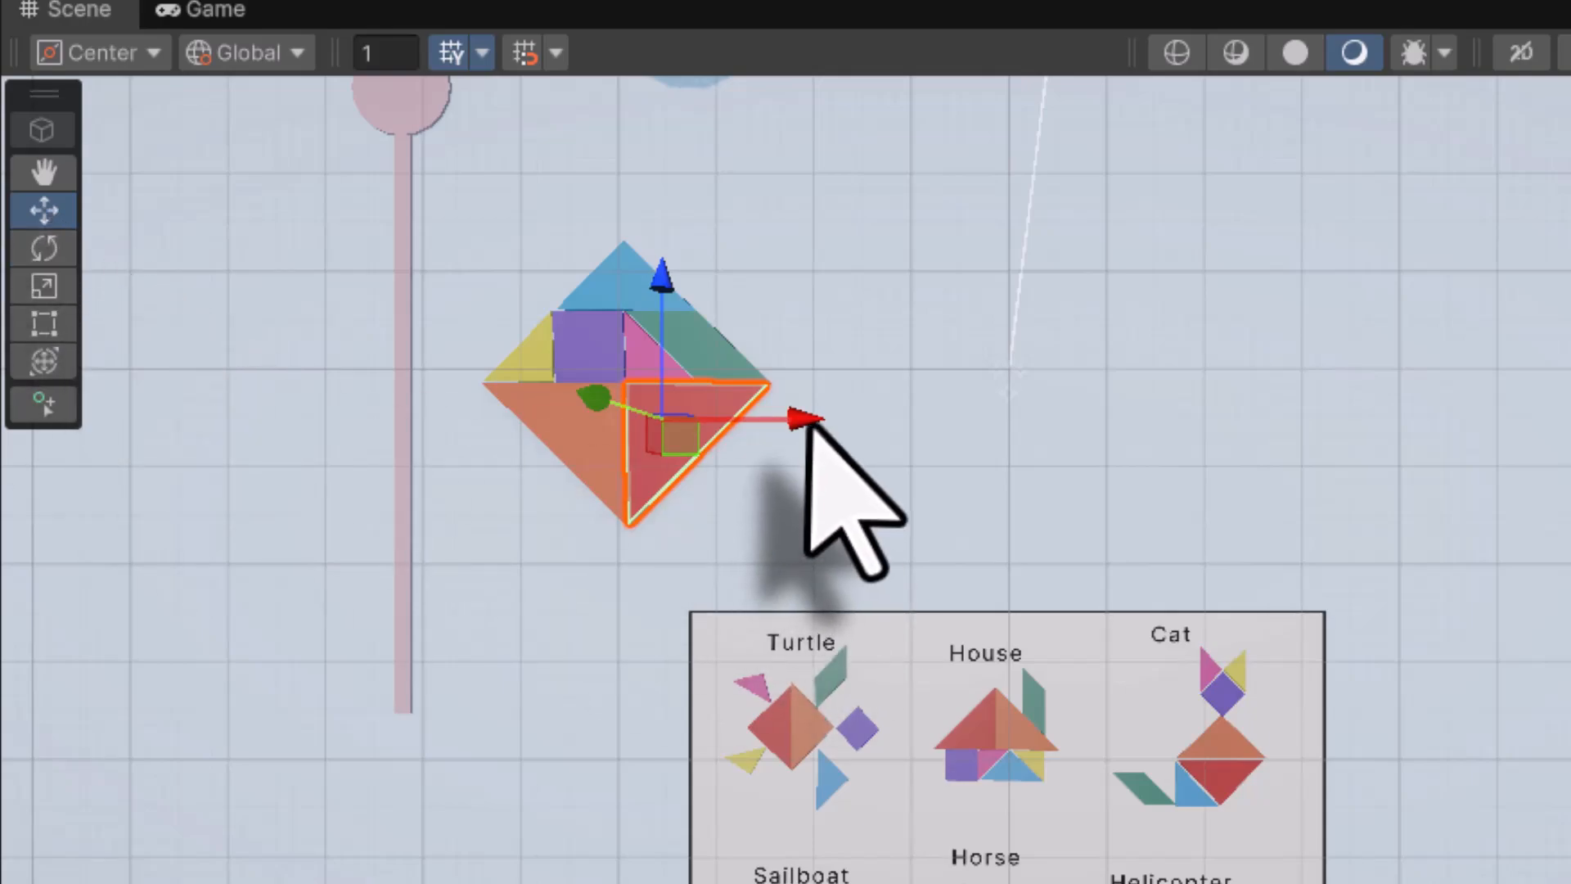
Slide the red and orange triangles out of the square and rotate them into diamond halves
{"action": "left_click_drag", "start_coordinate": [806, 421], "coordinate": [1068, 426]}
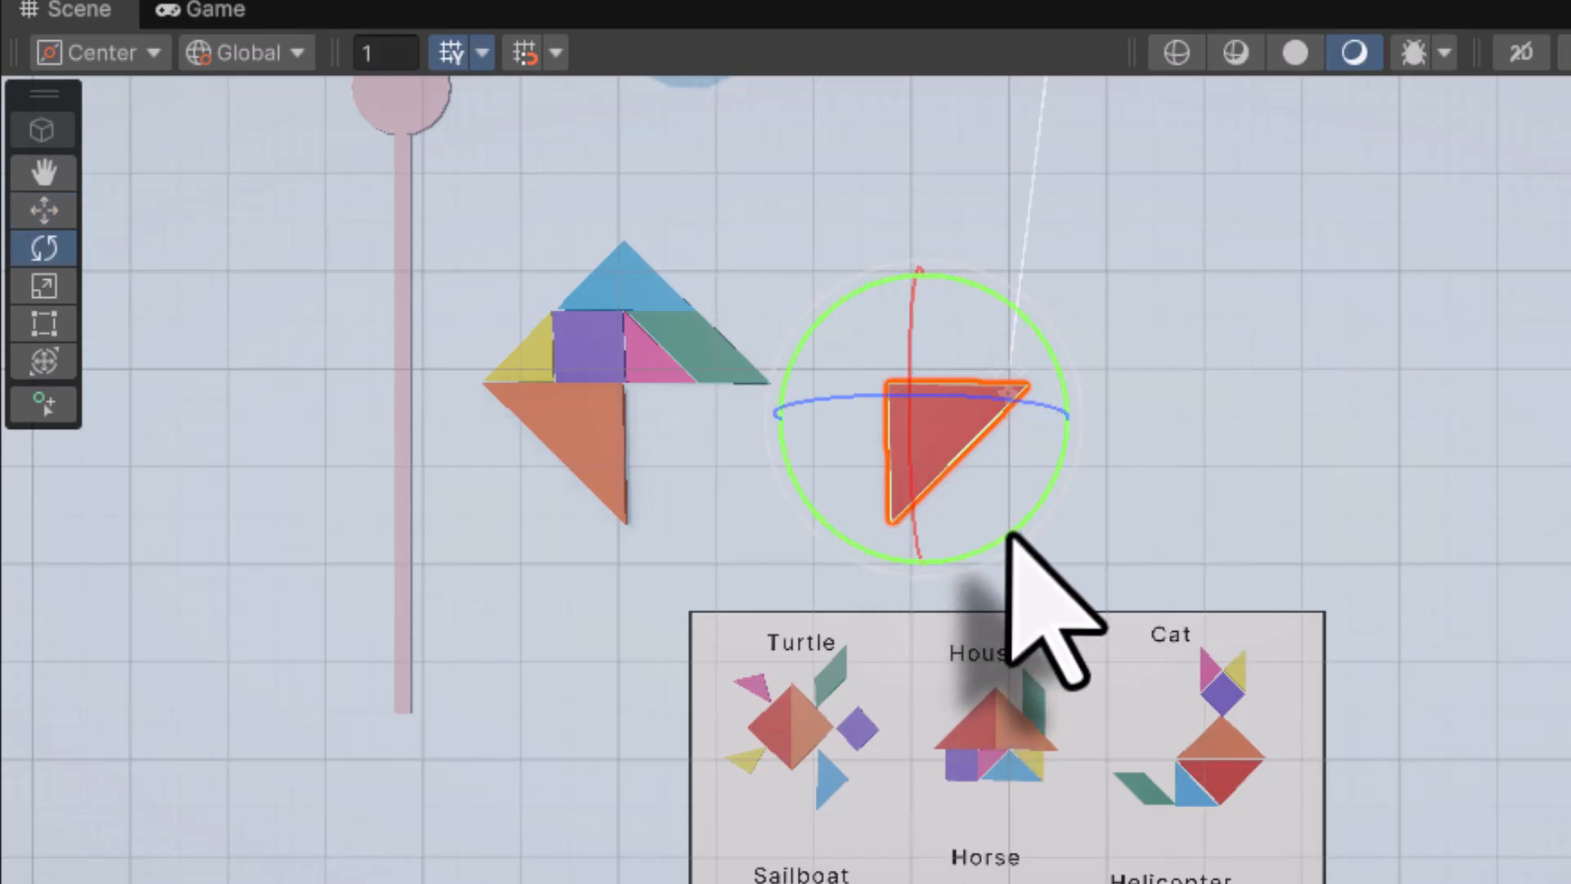
{"action": "left_click_drag", "start_coordinate": [1012, 540], "coordinate": [1111, 349]}
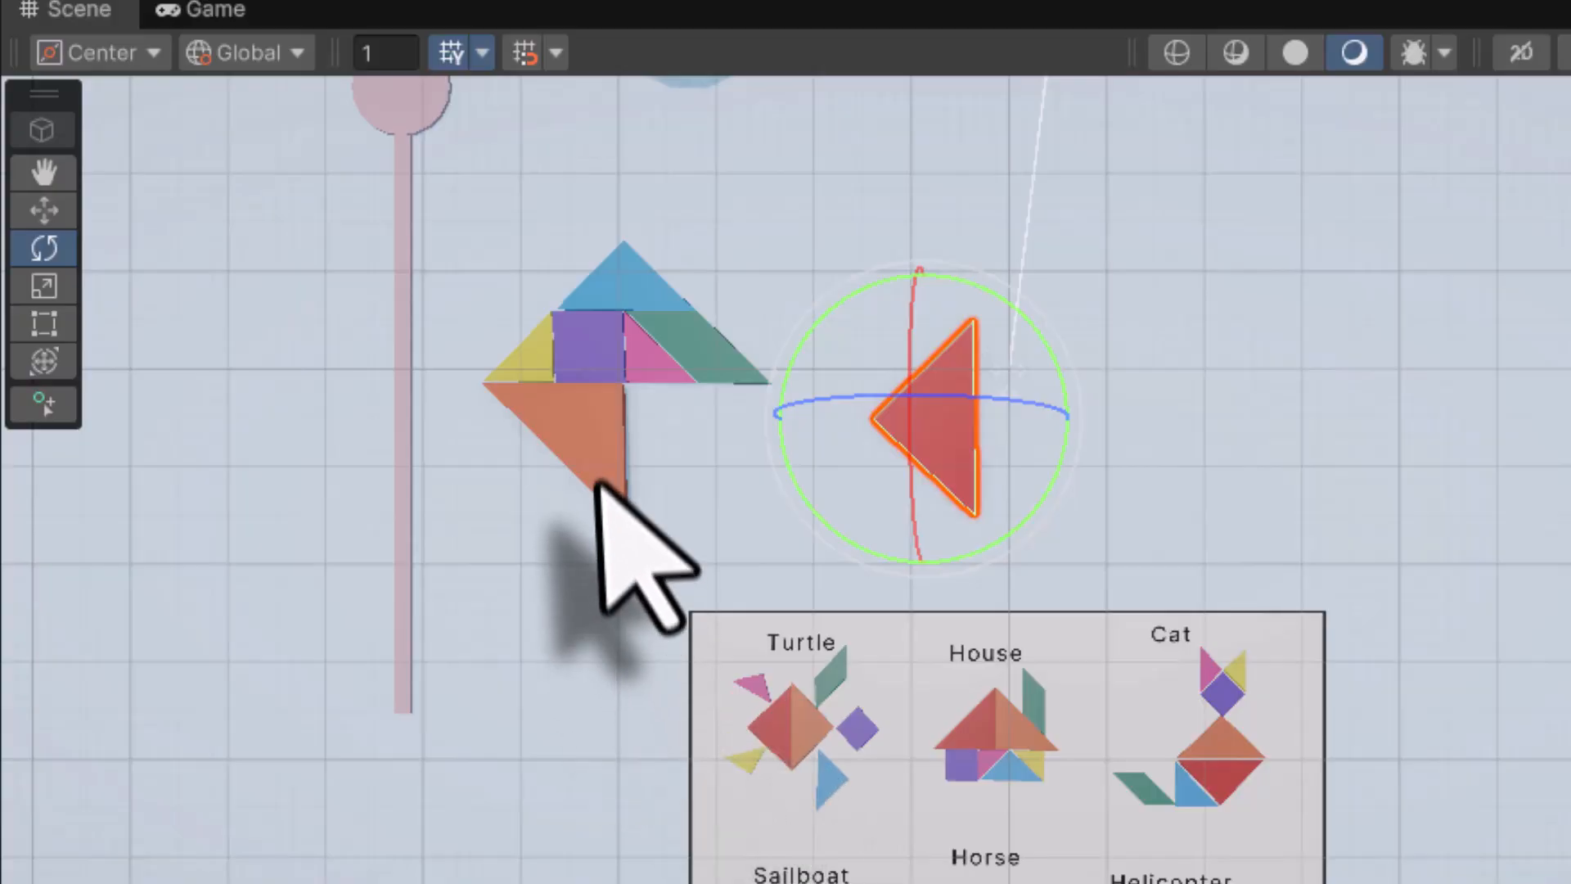
{"action": "left_click", "coordinate": [595, 456]}
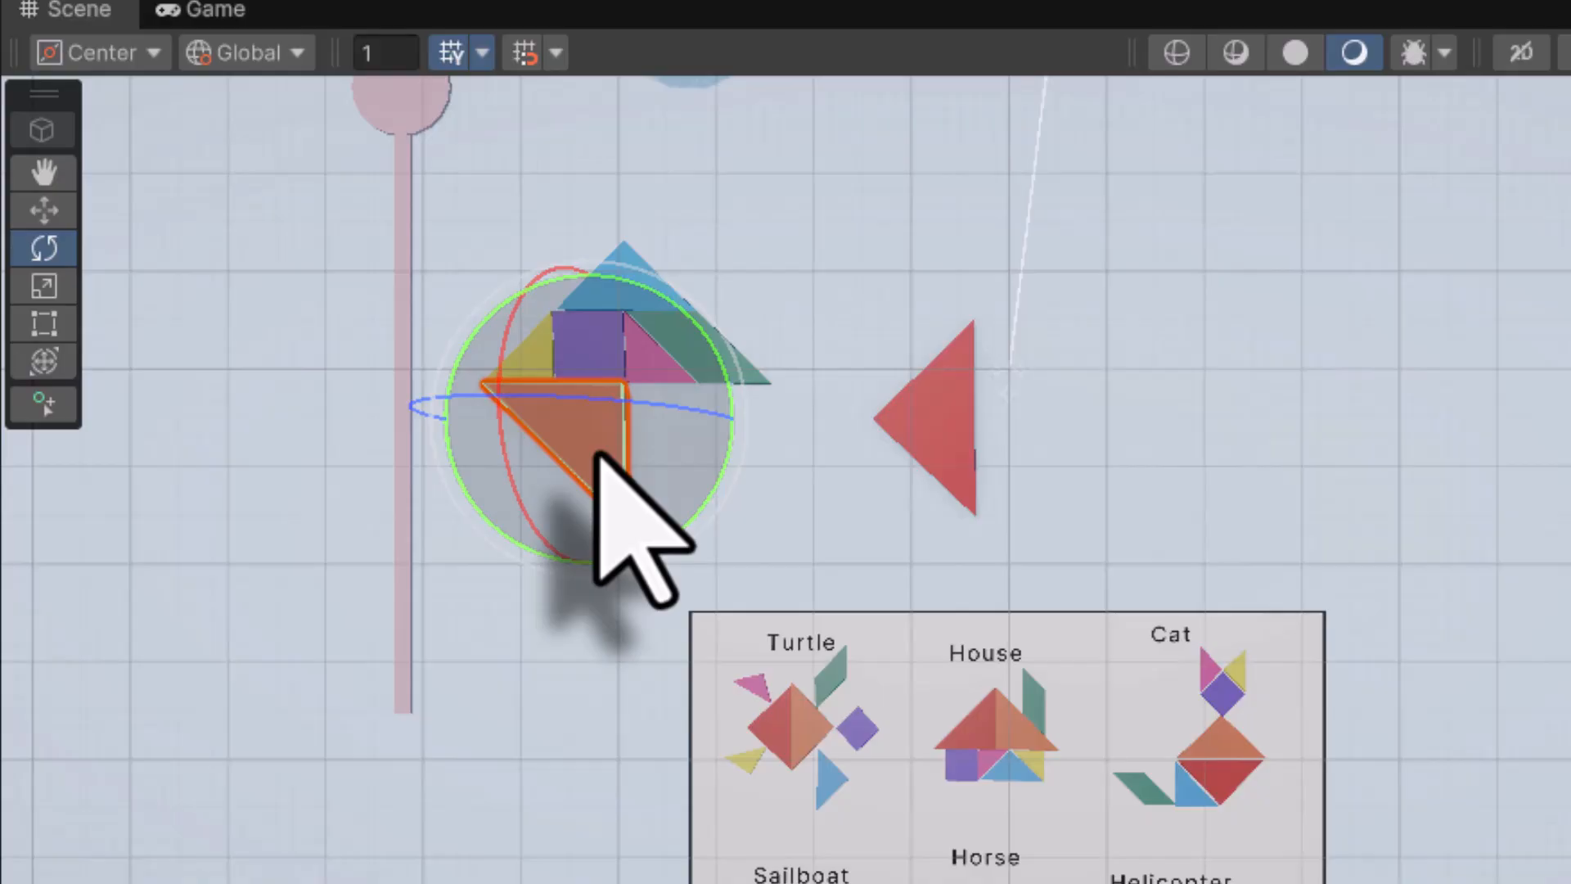
{"action": "key", "text": "w"}
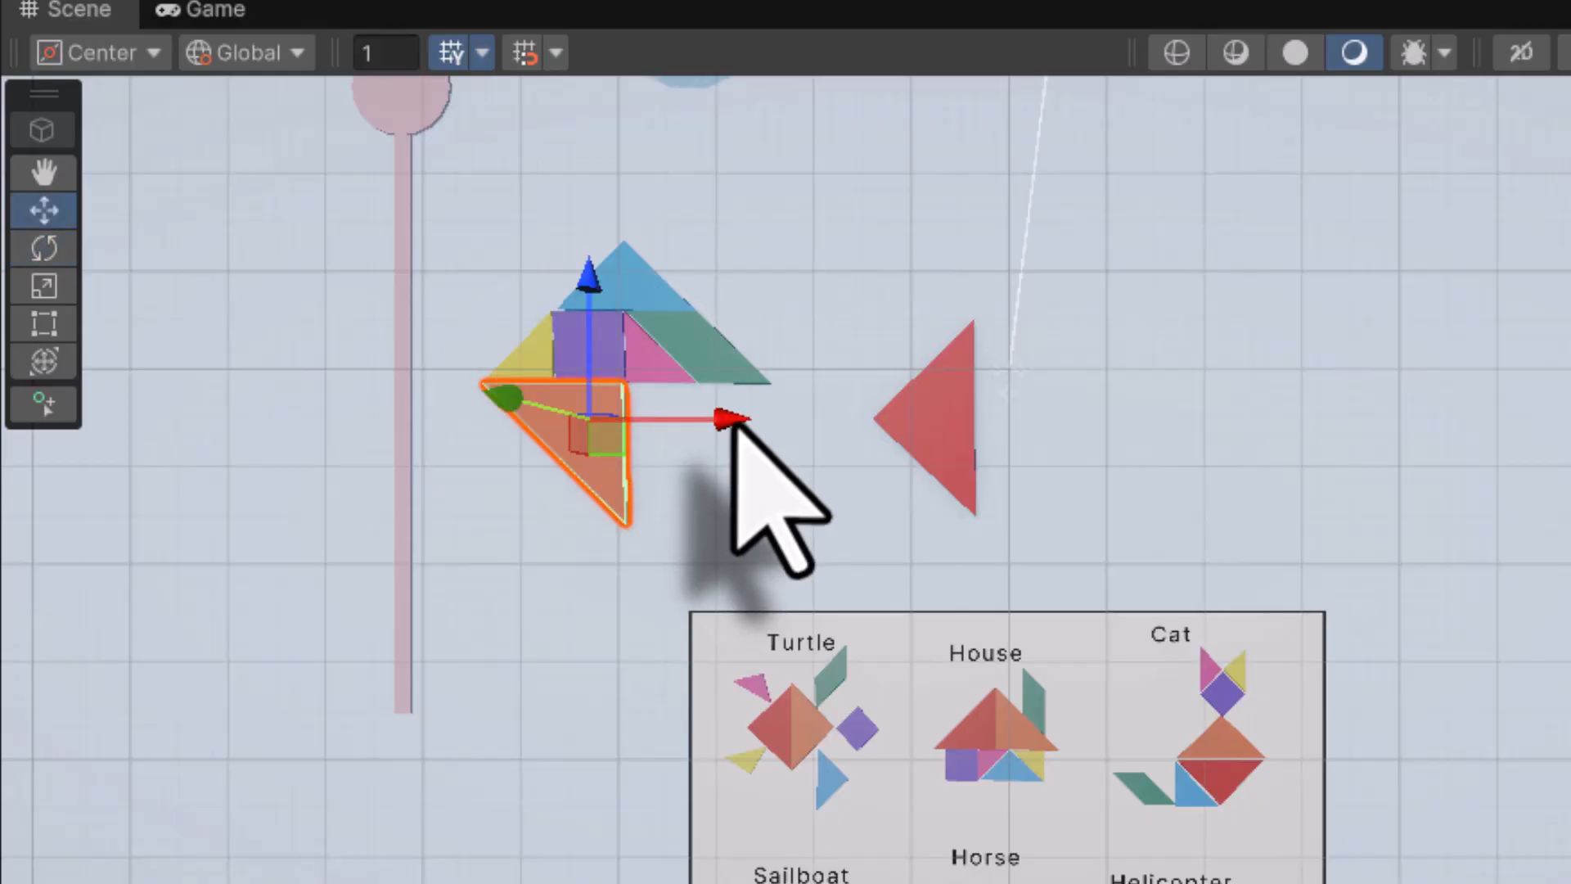
{"action": "left_click_drag", "start_coordinate": [730, 421], "coordinate": [1238, 419]}
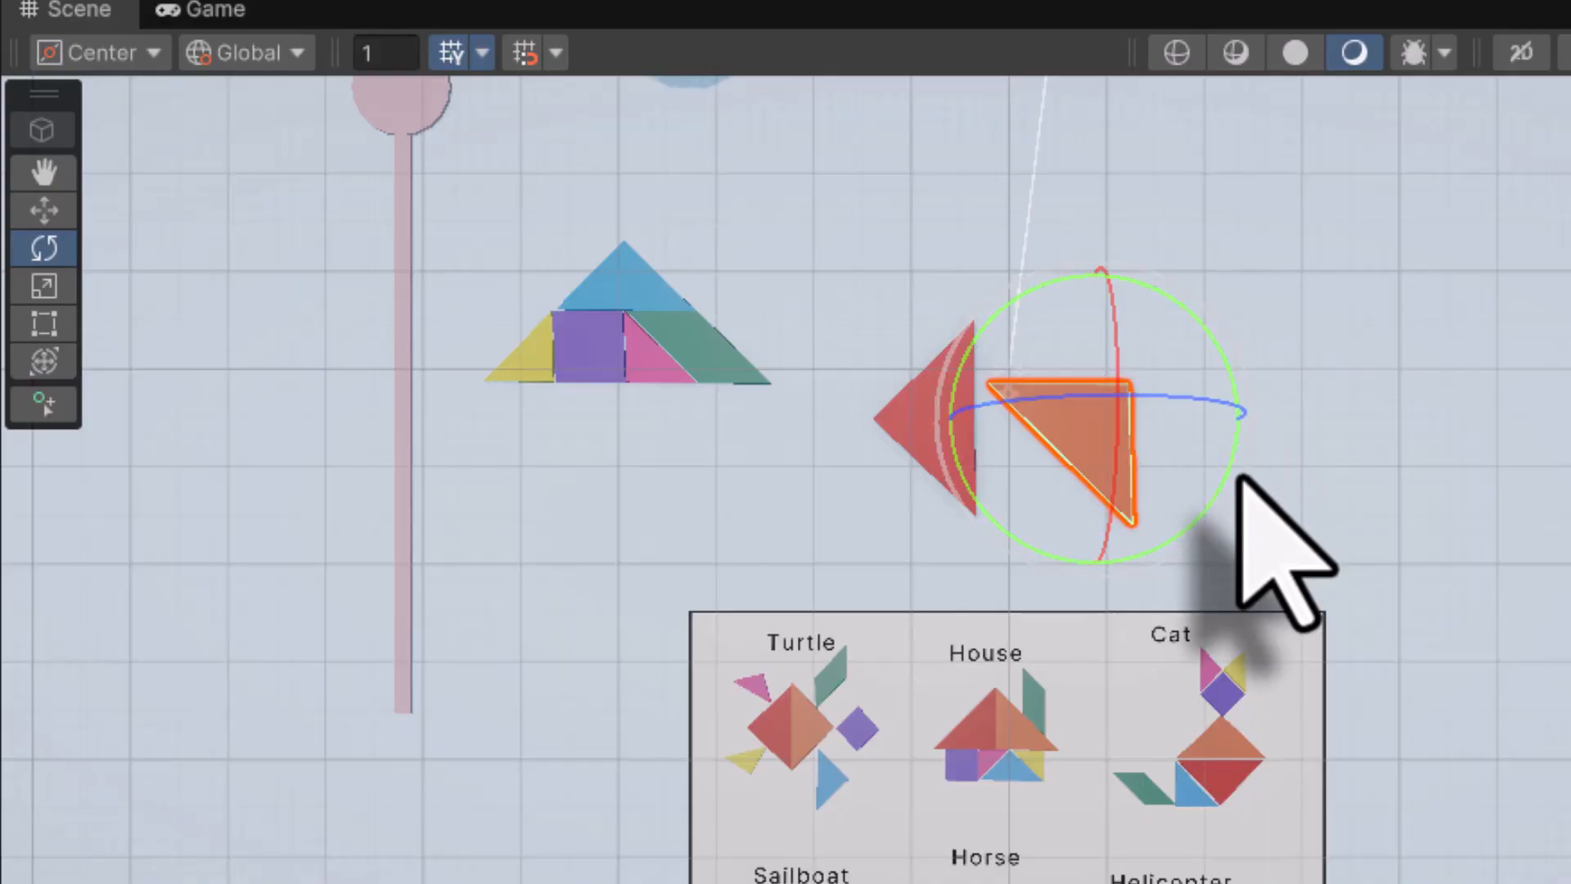
{"action": "left_click_drag", "start_coordinate": [1227, 502], "coordinate": [1050, 620]}
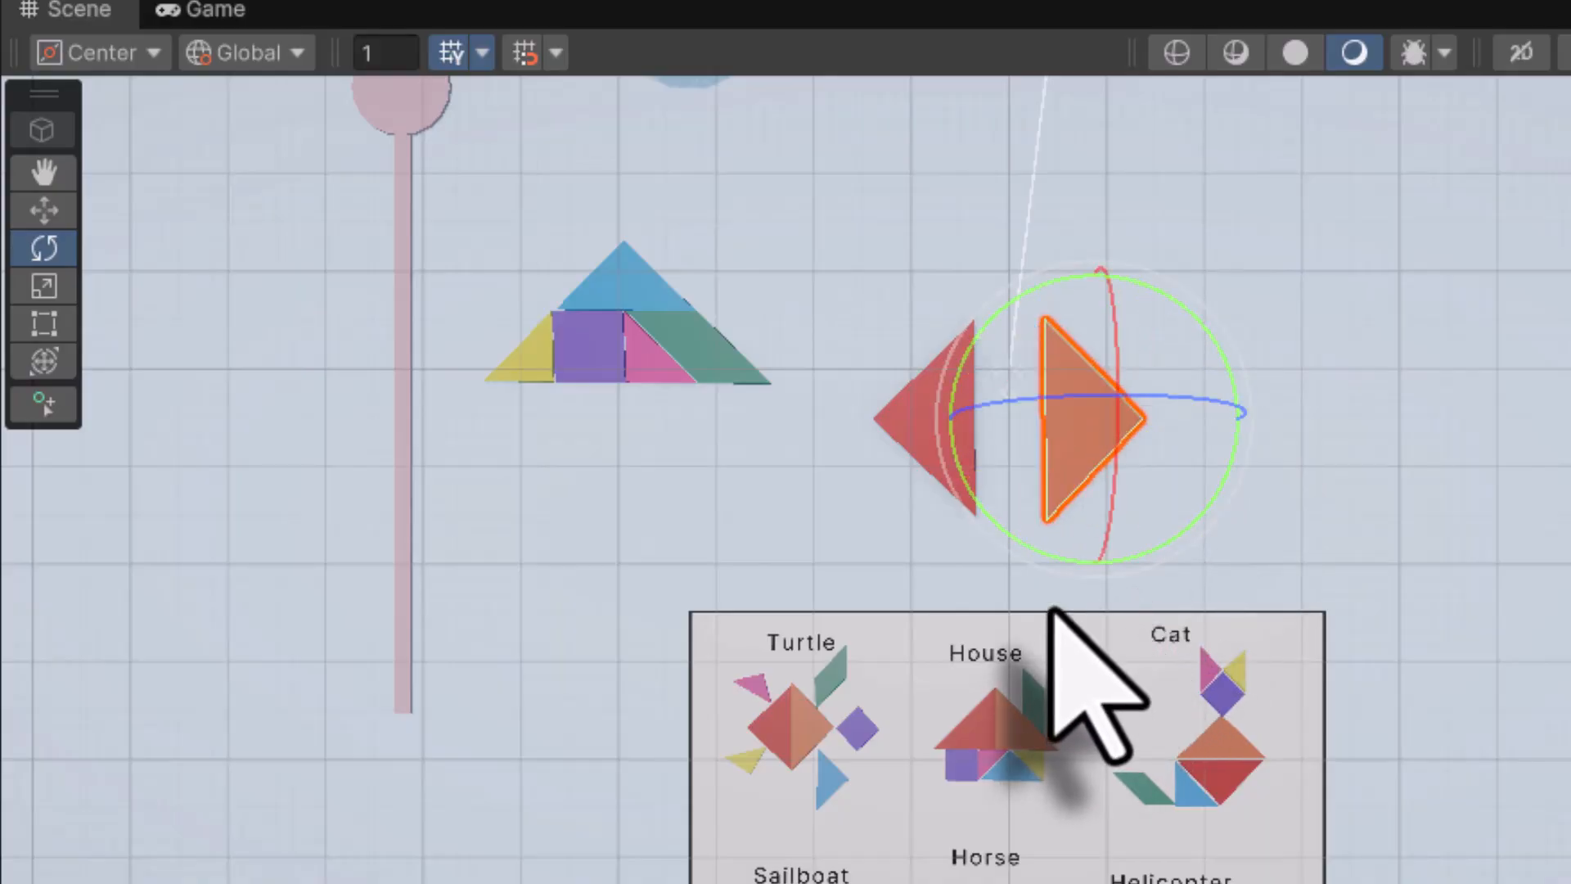
Close the diamond by fitting orange against red, then move the green parallelogram onto it
{"action": "key", "text": "w"}
{"action": "left_click_drag", "start_coordinate": [1229, 418], "coordinate": [1160, 415]}
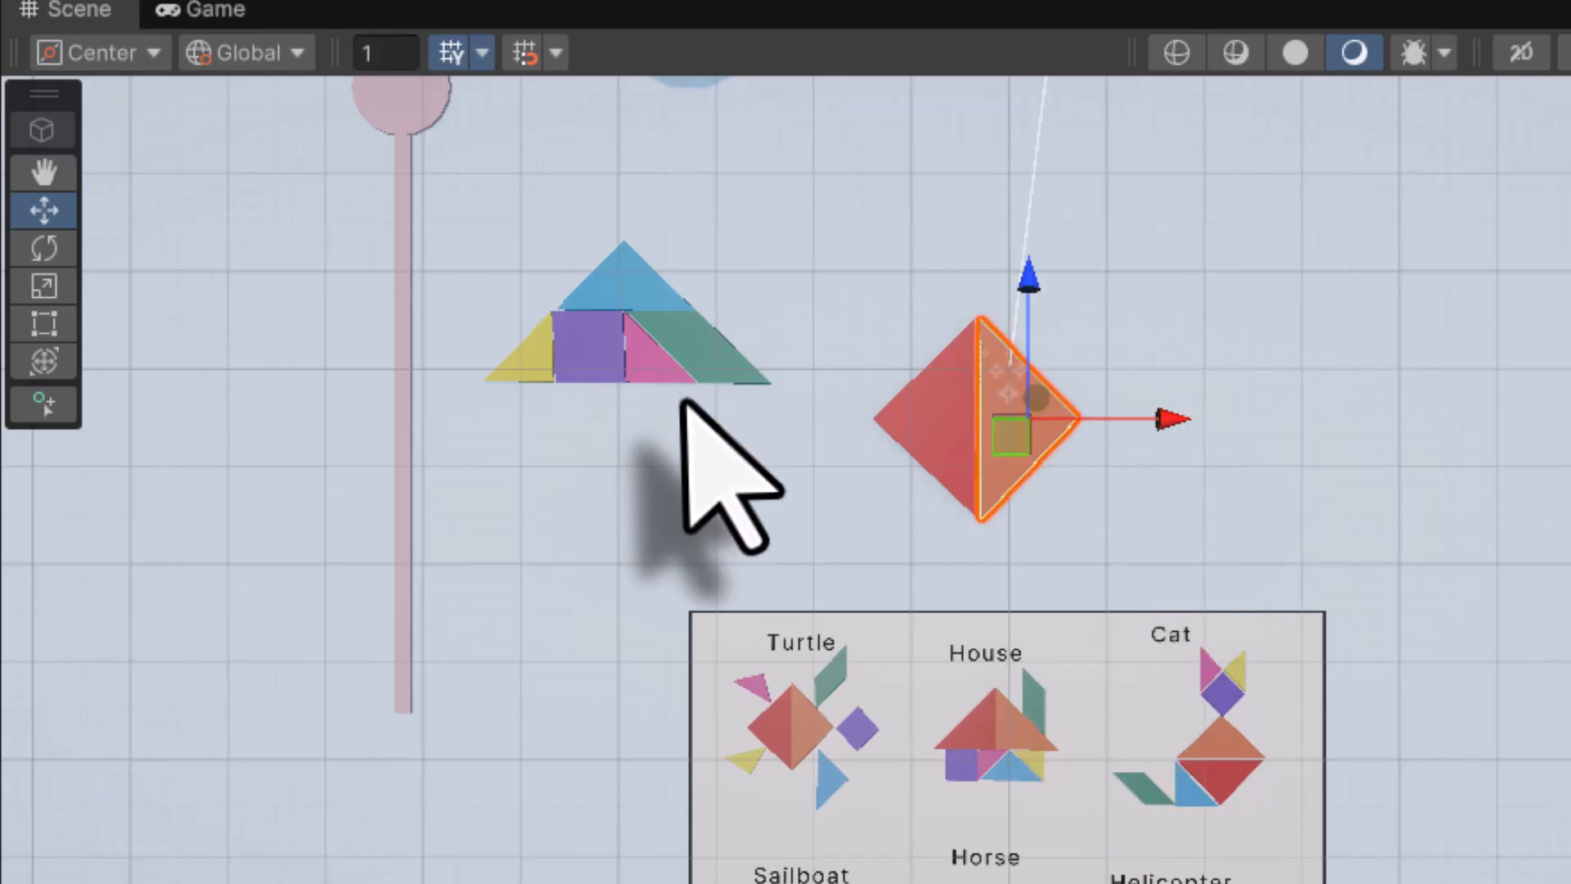
{"action": "left_click", "coordinate": [705, 355]}
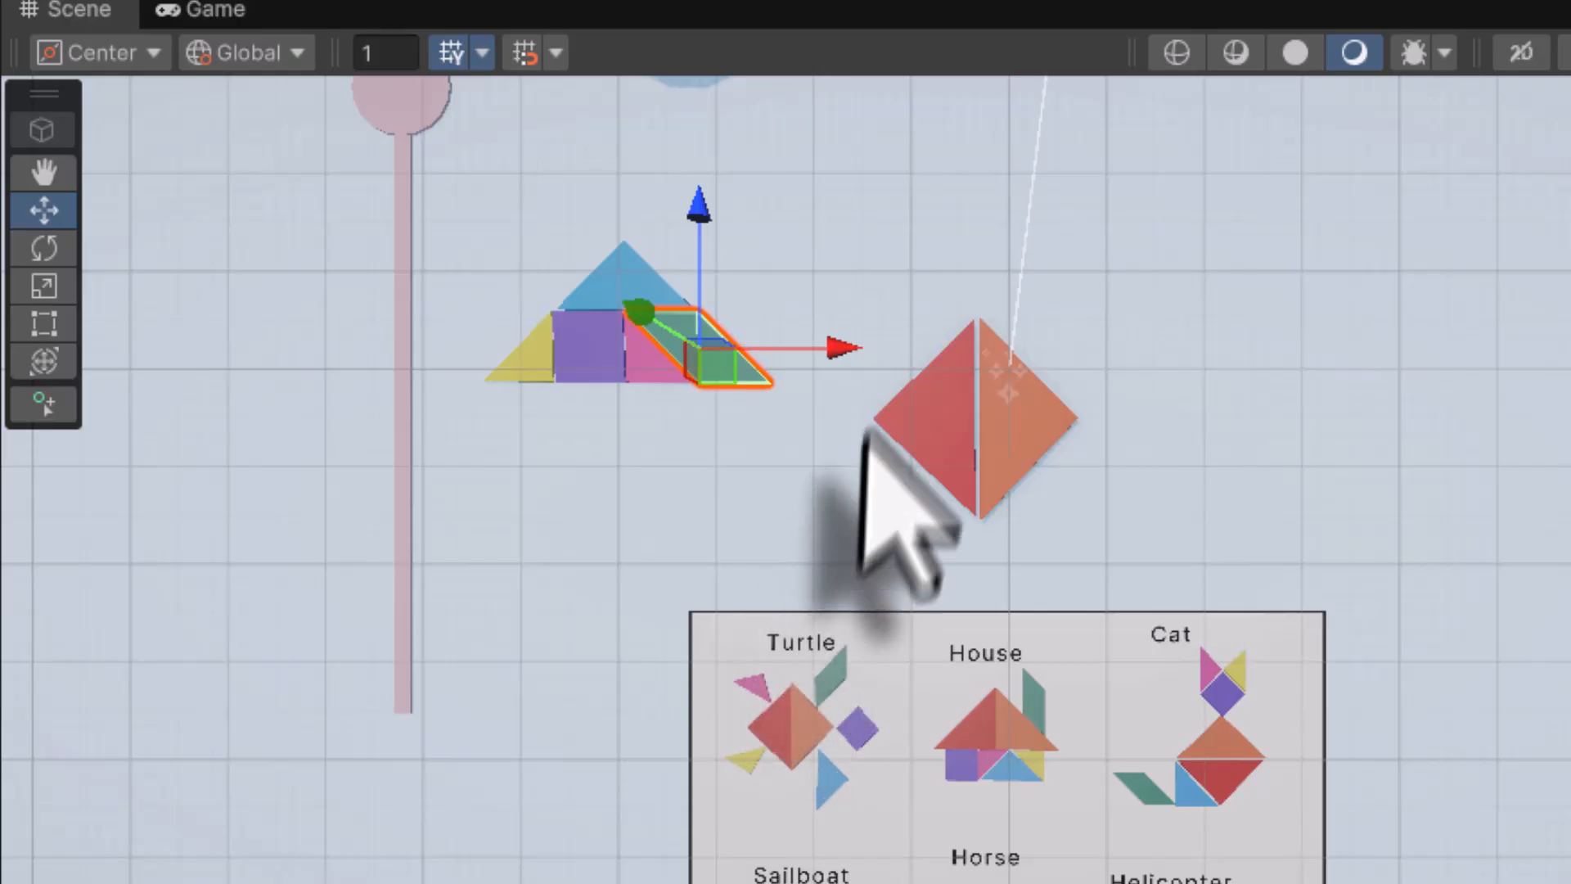
{"action": "left_click_drag", "start_coordinate": [842, 352], "coordinate": [1201, 366]}
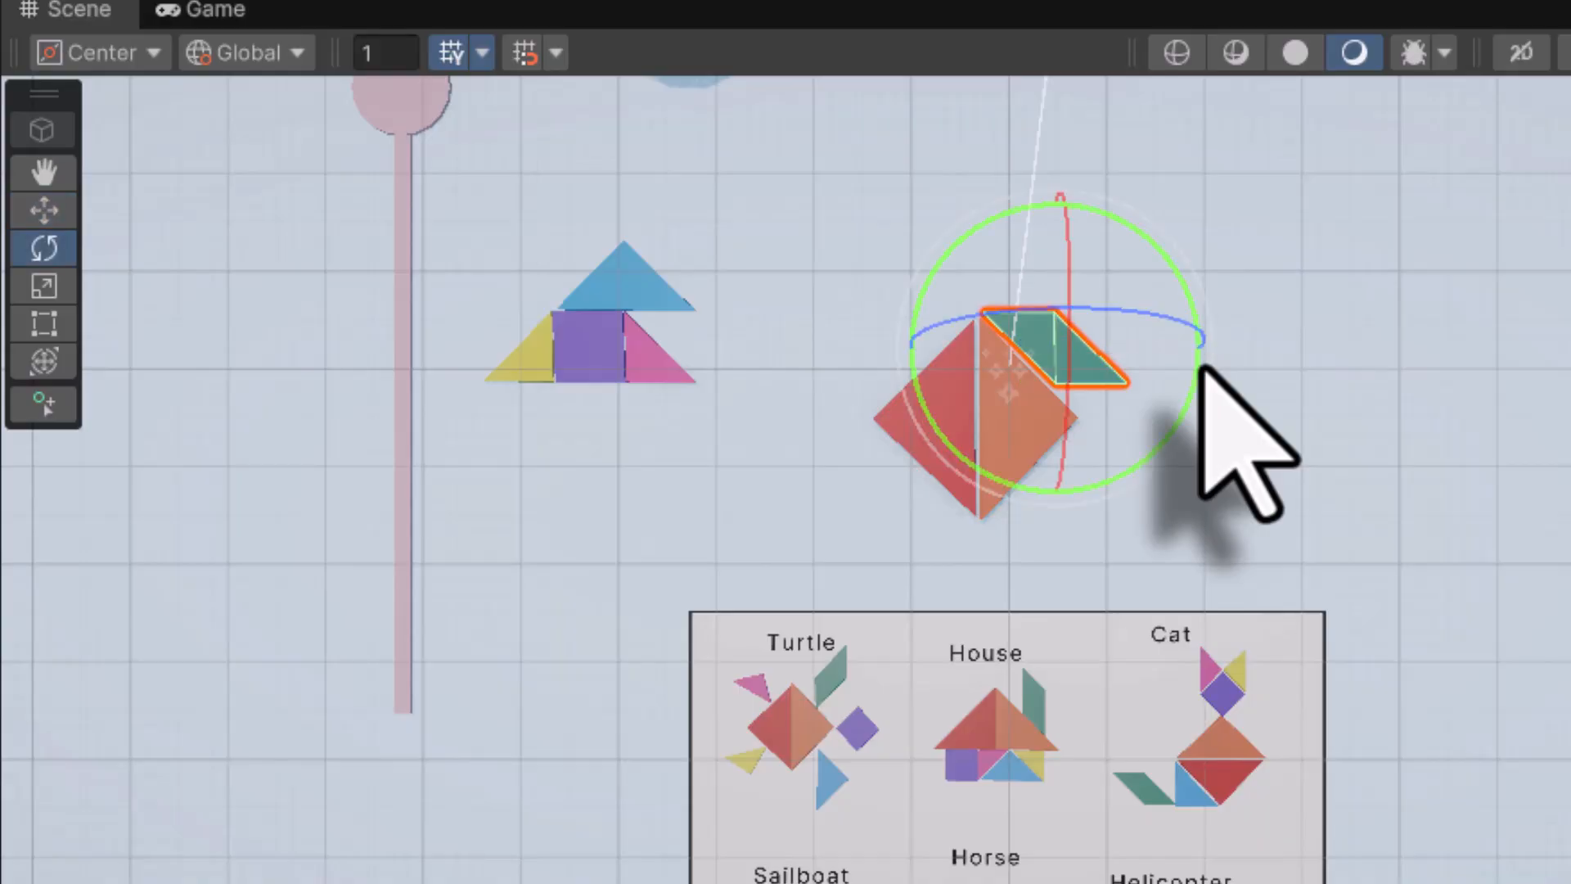
Rotate the green parallelogram upright and raise it above the diamond
{"action": "left_click_drag", "start_coordinate": [1190, 430], "coordinate": [810, 615]}
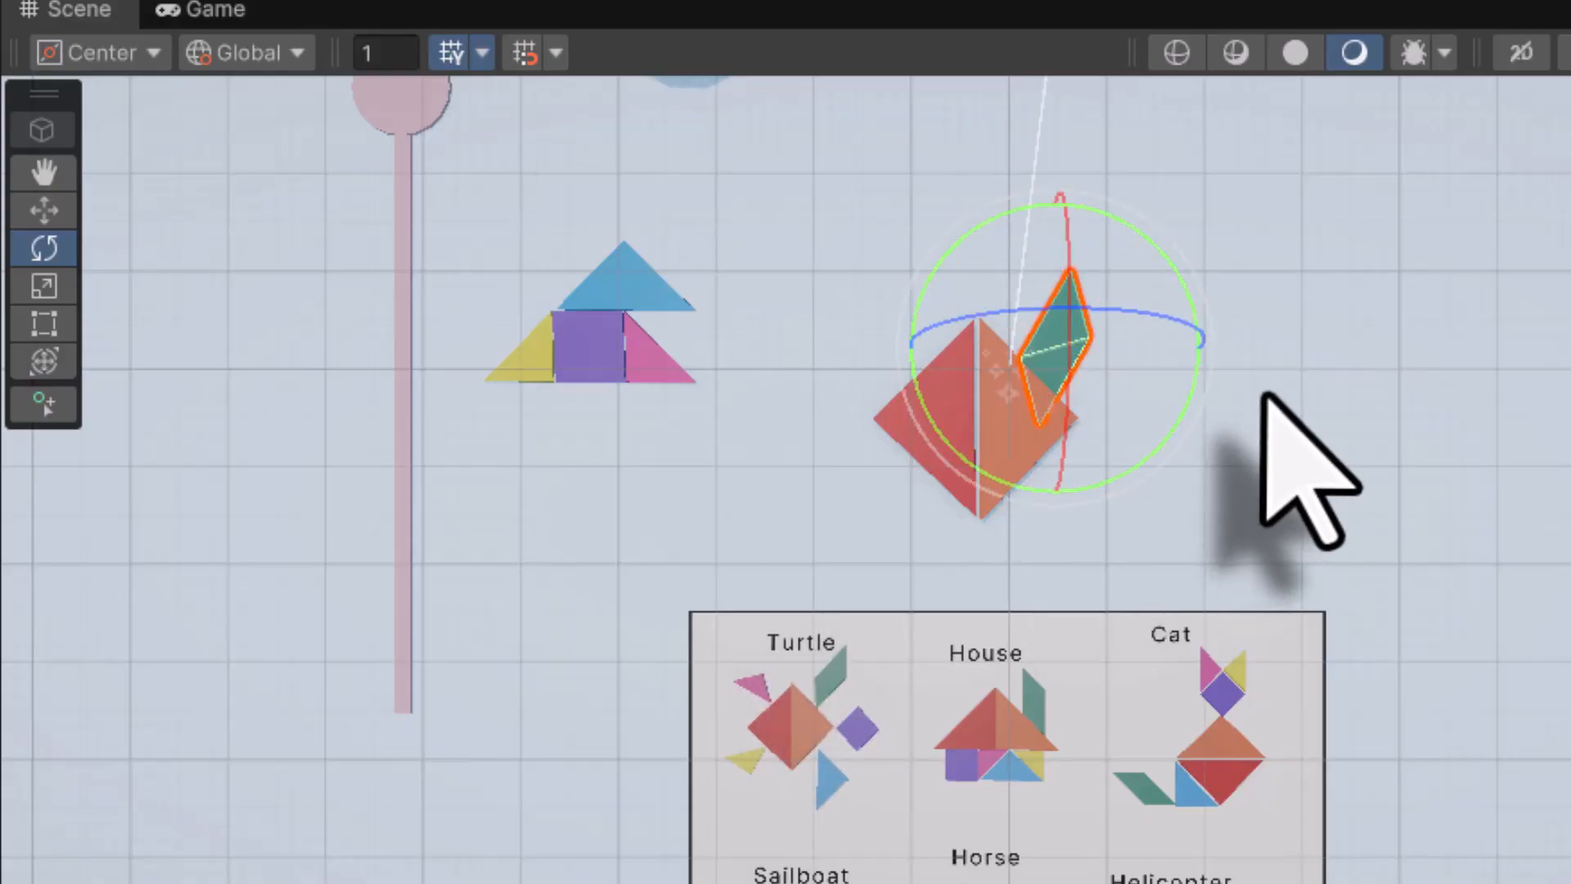
{"action": "key", "text": "w"}
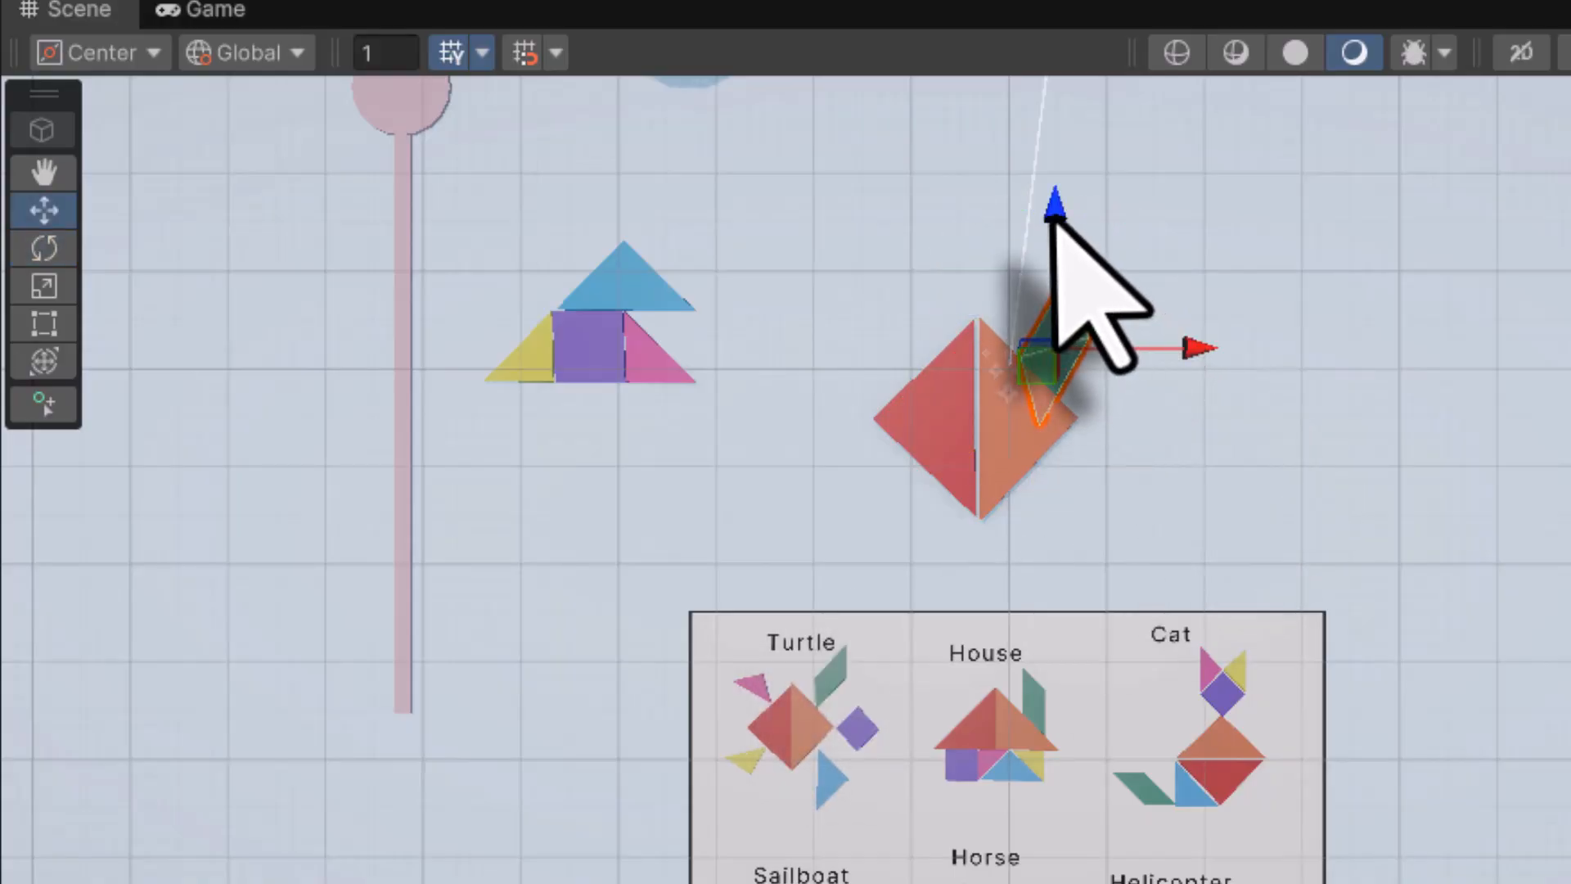
{"action": "left_click_drag", "start_coordinate": [1054, 214], "coordinate": [1044, 170]}
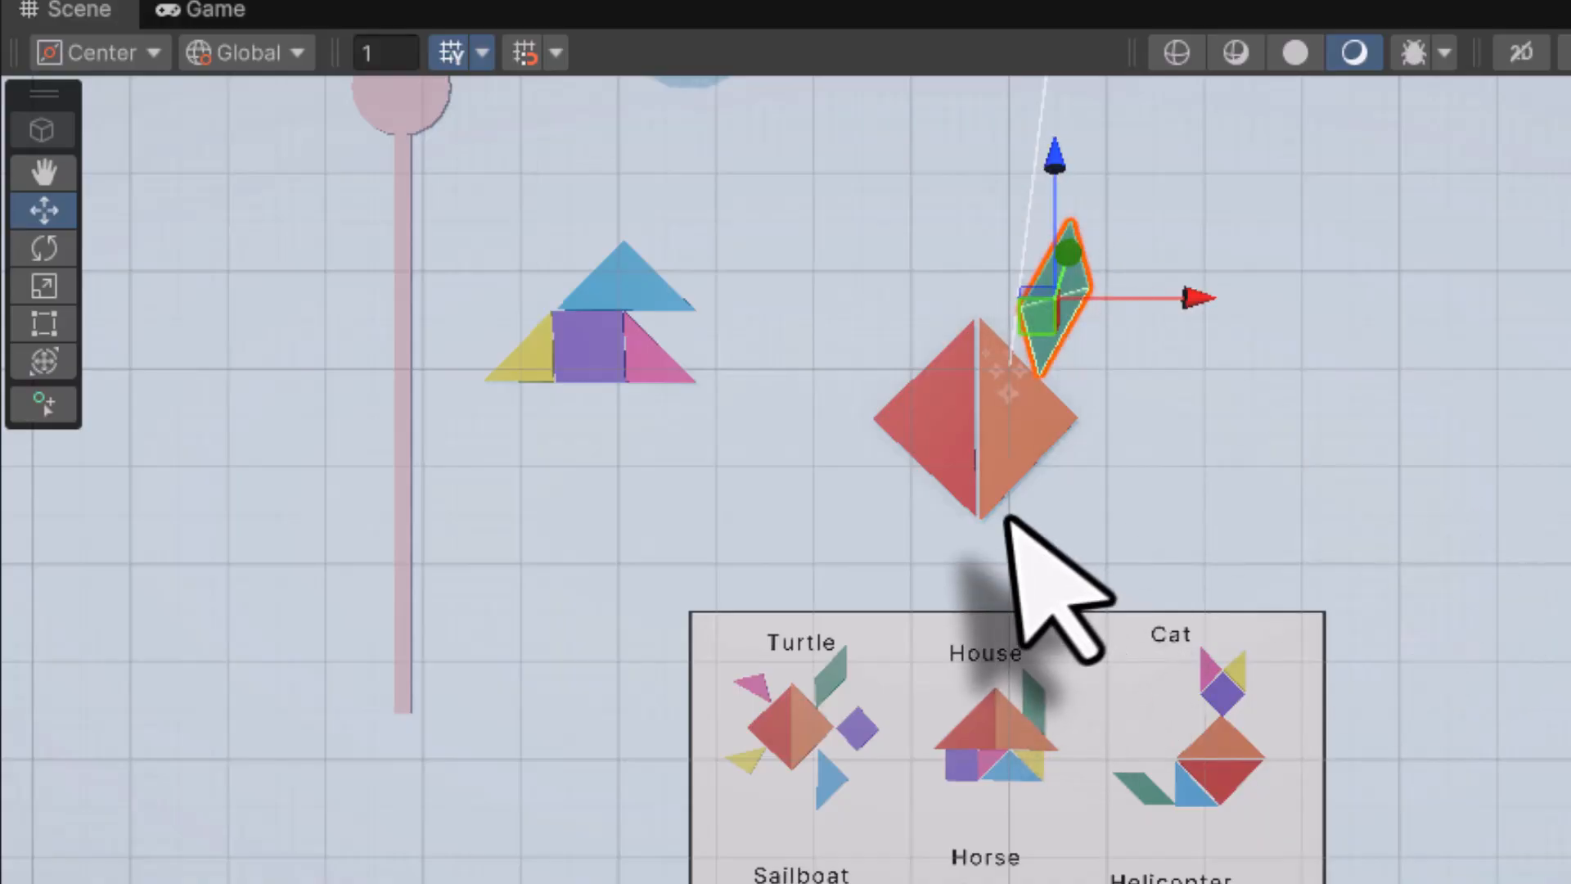
Rotate the blue triangle to point right and fit it against the diamond's lower right edge
{"action": "left_click", "coordinate": [636, 285]}
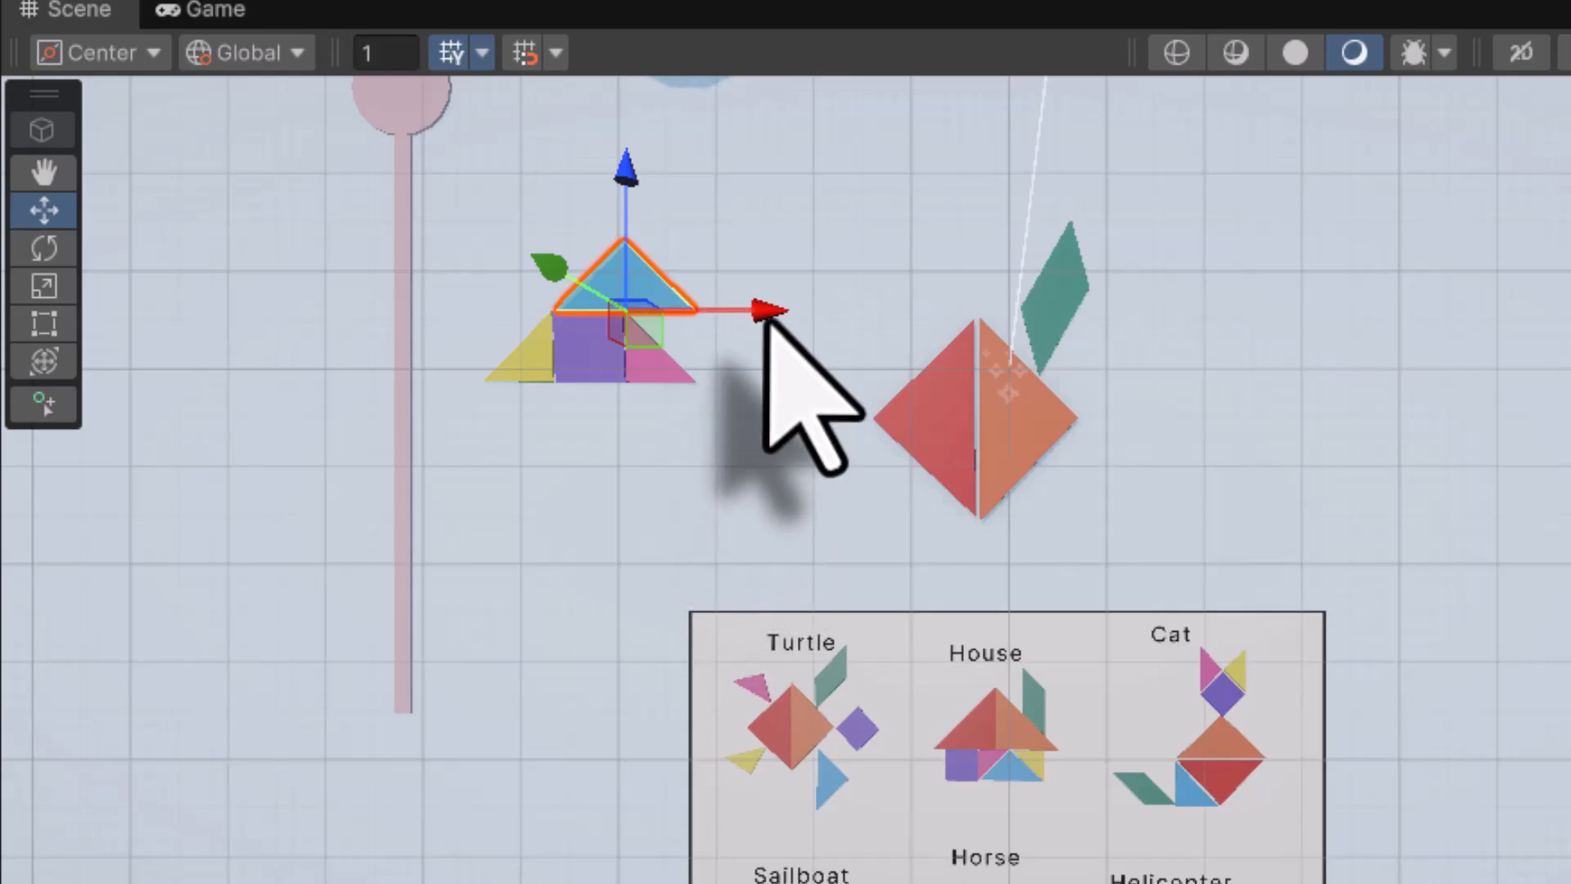
{"action": "left_click_drag", "start_coordinate": [765, 311], "coordinate": [1322, 373]}
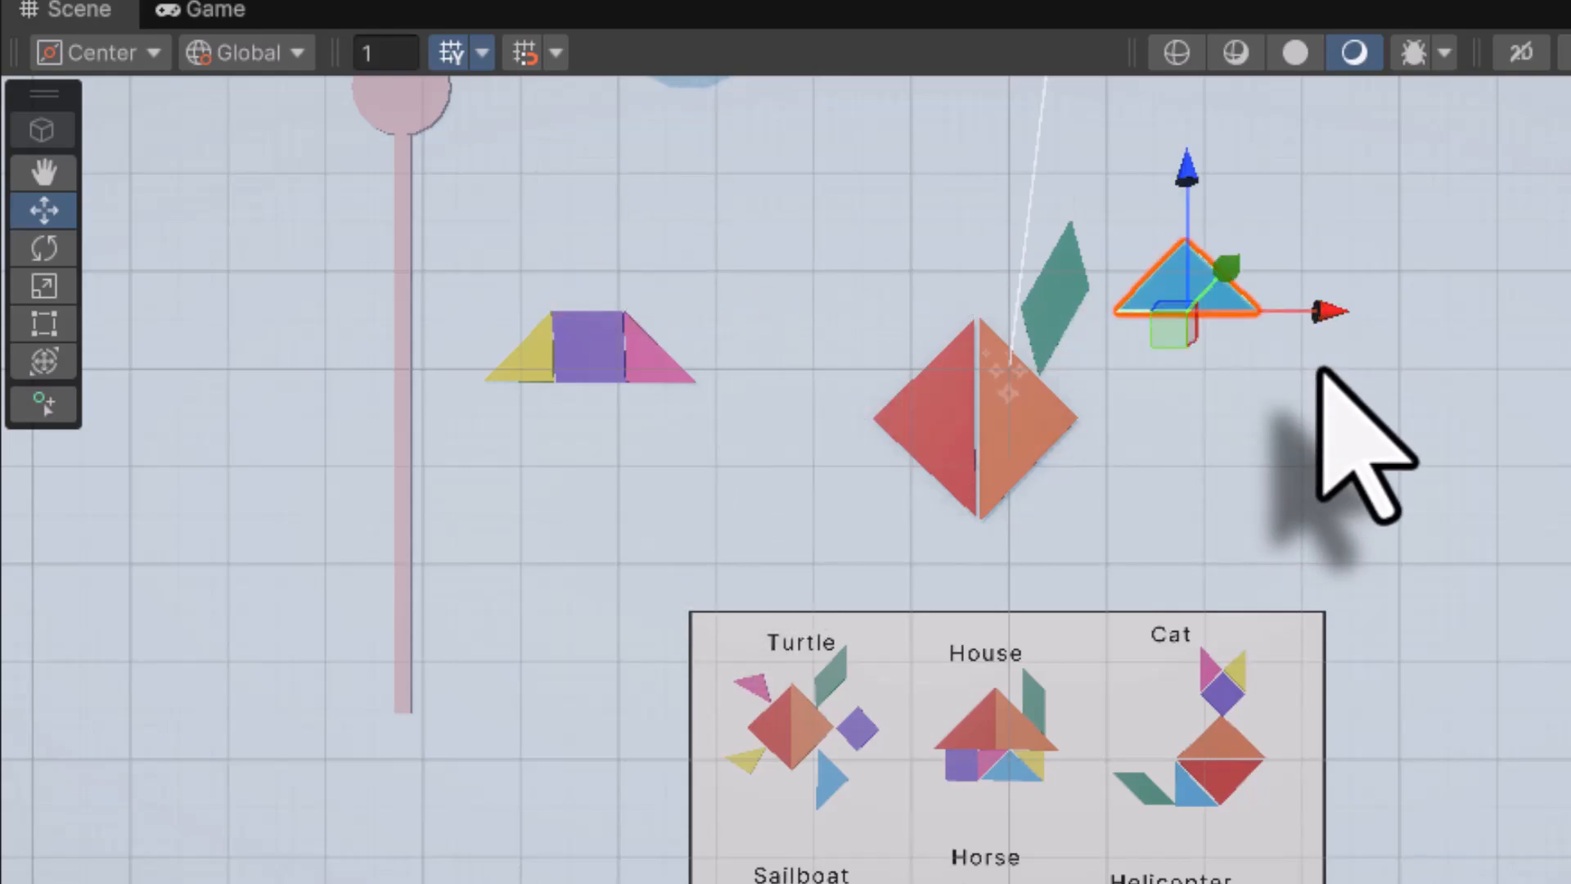
{"action": "key", "text": "e"}
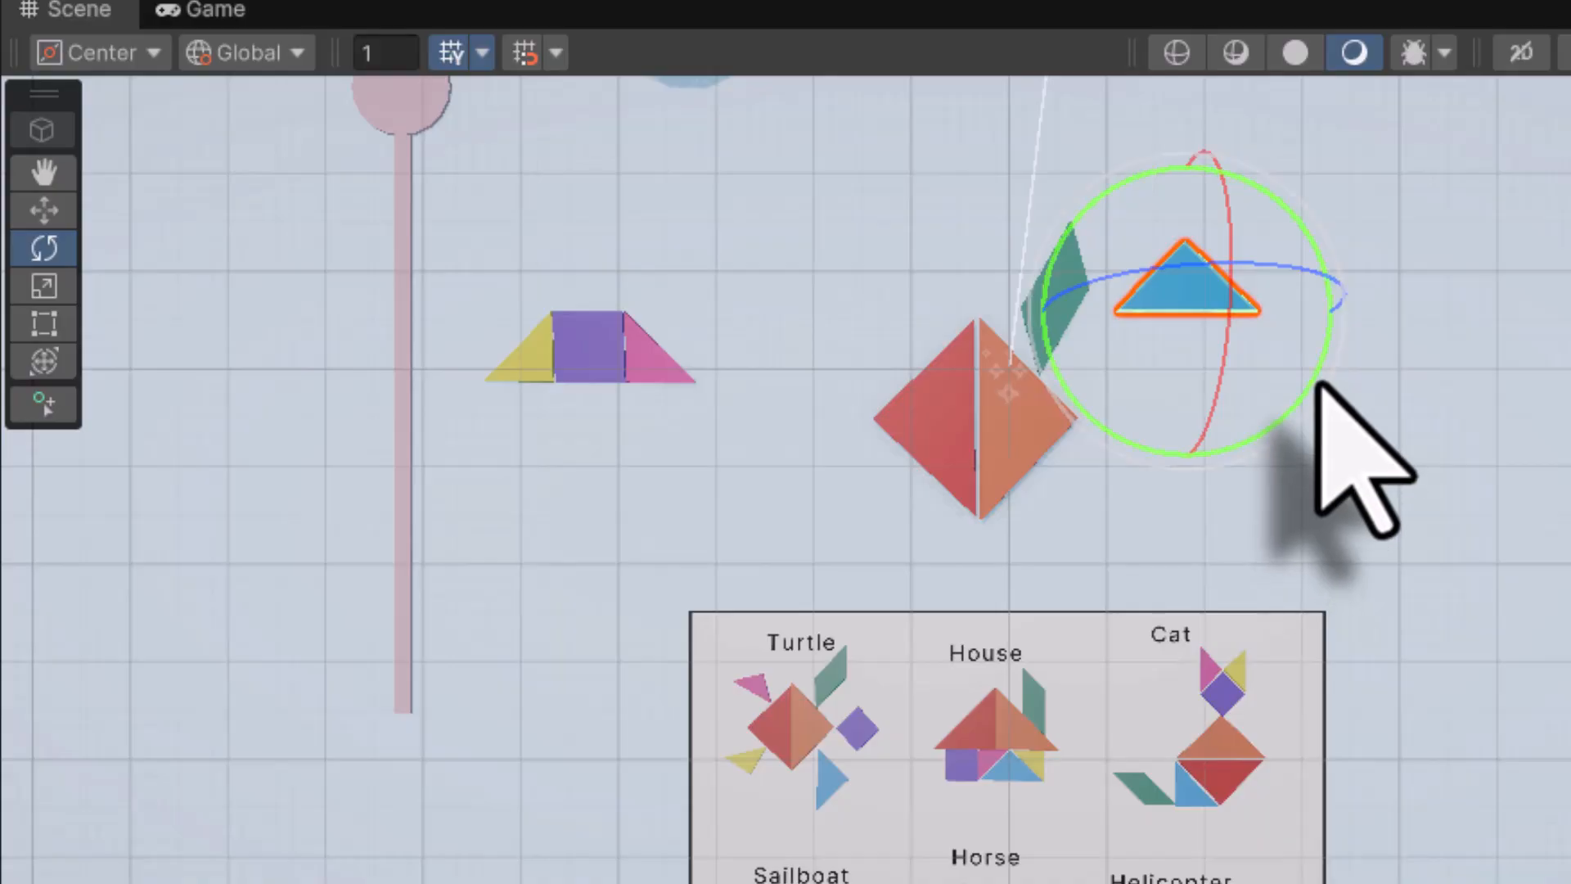
{"action": "left_click_drag", "start_coordinate": [1320, 383], "coordinate": [571, 459]}
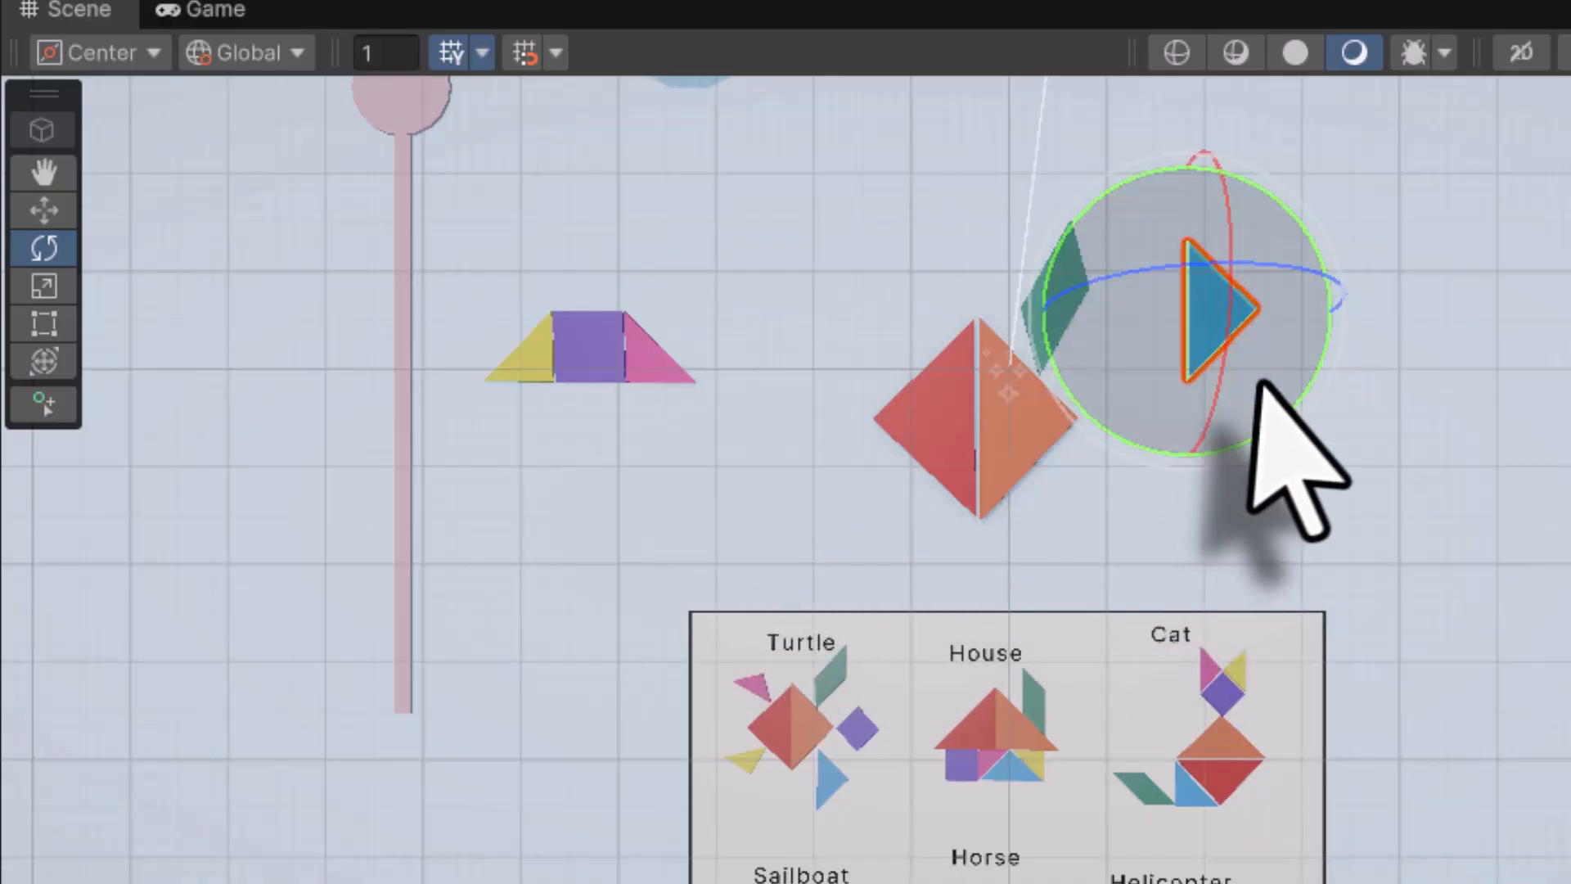
{"action": "key", "text": "w"}
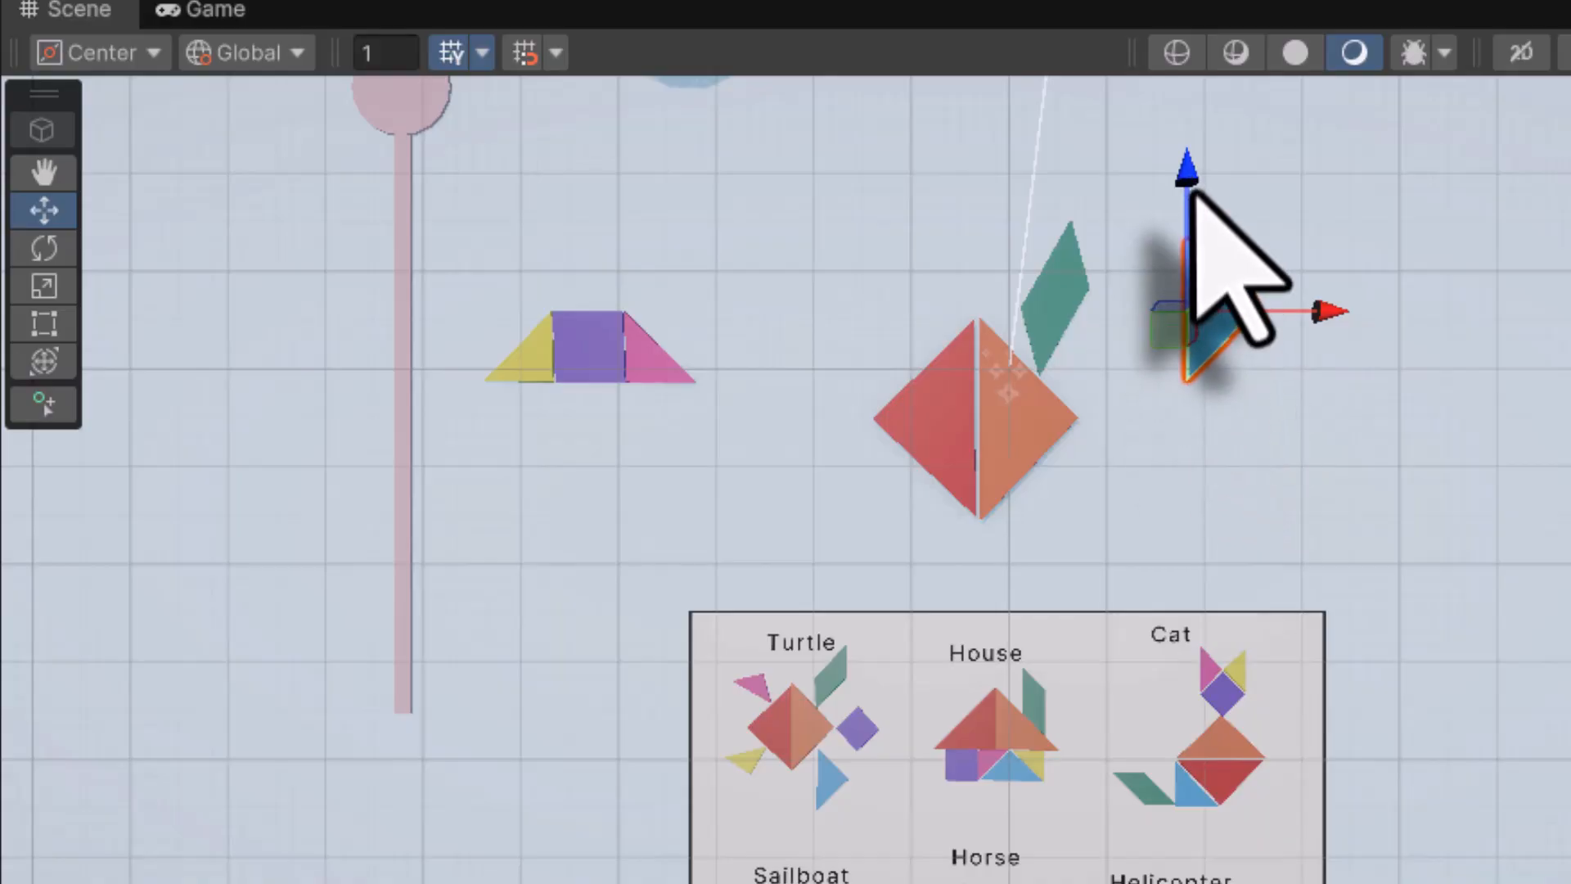
{"action": "left_click_drag", "start_coordinate": [1184, 174], "coordinate": [1176, 360]}
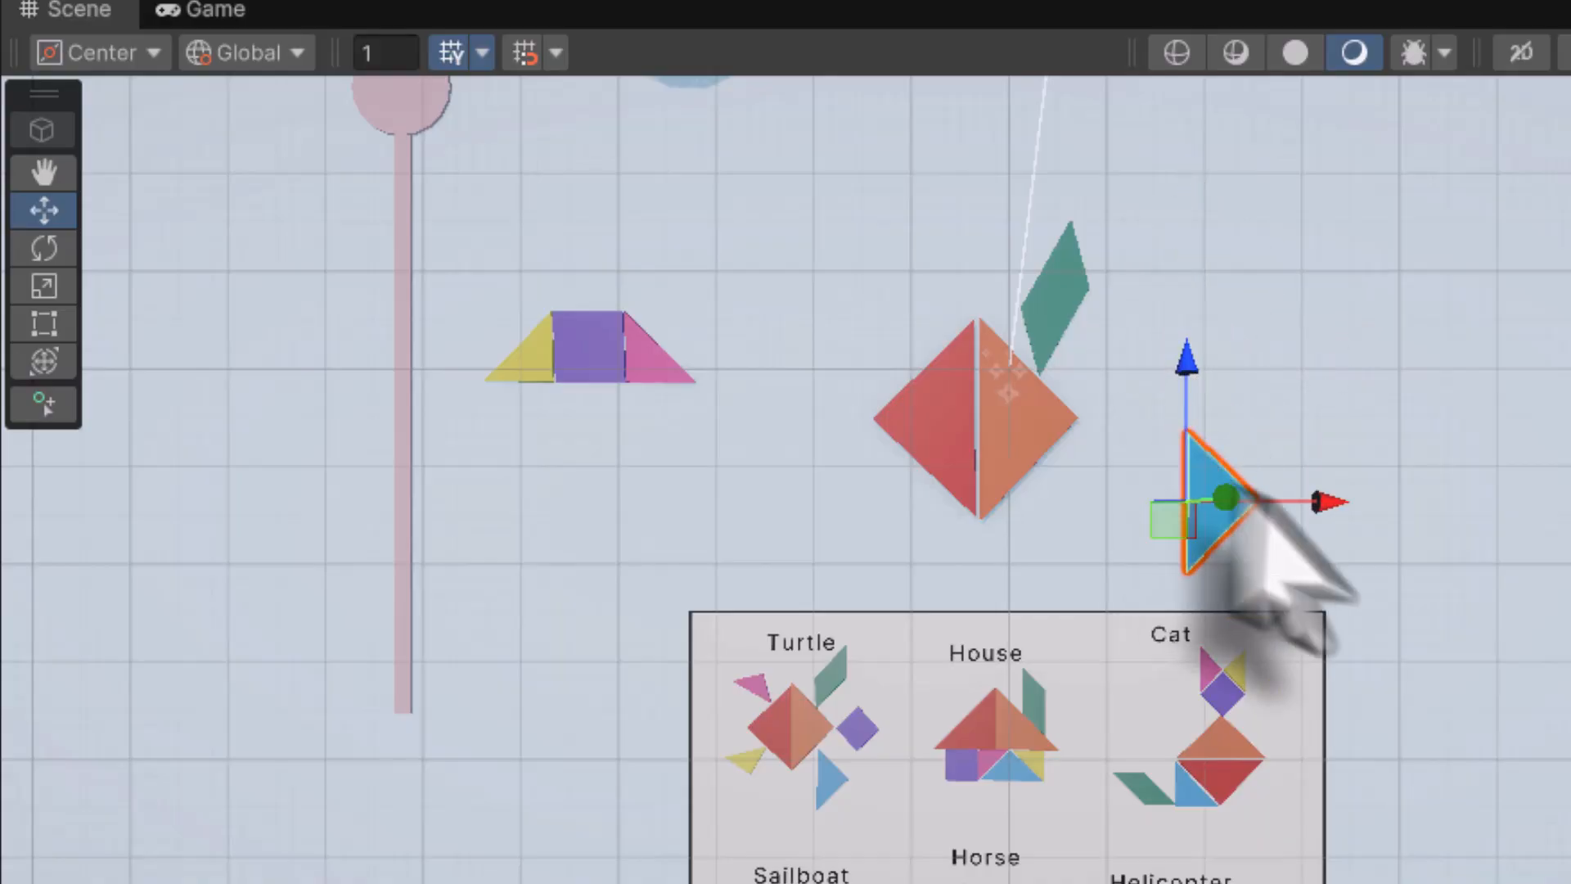
{"action": "left_click_drag", "start_coordinate": [1319, 499], "coordinate": [1181, 495]}
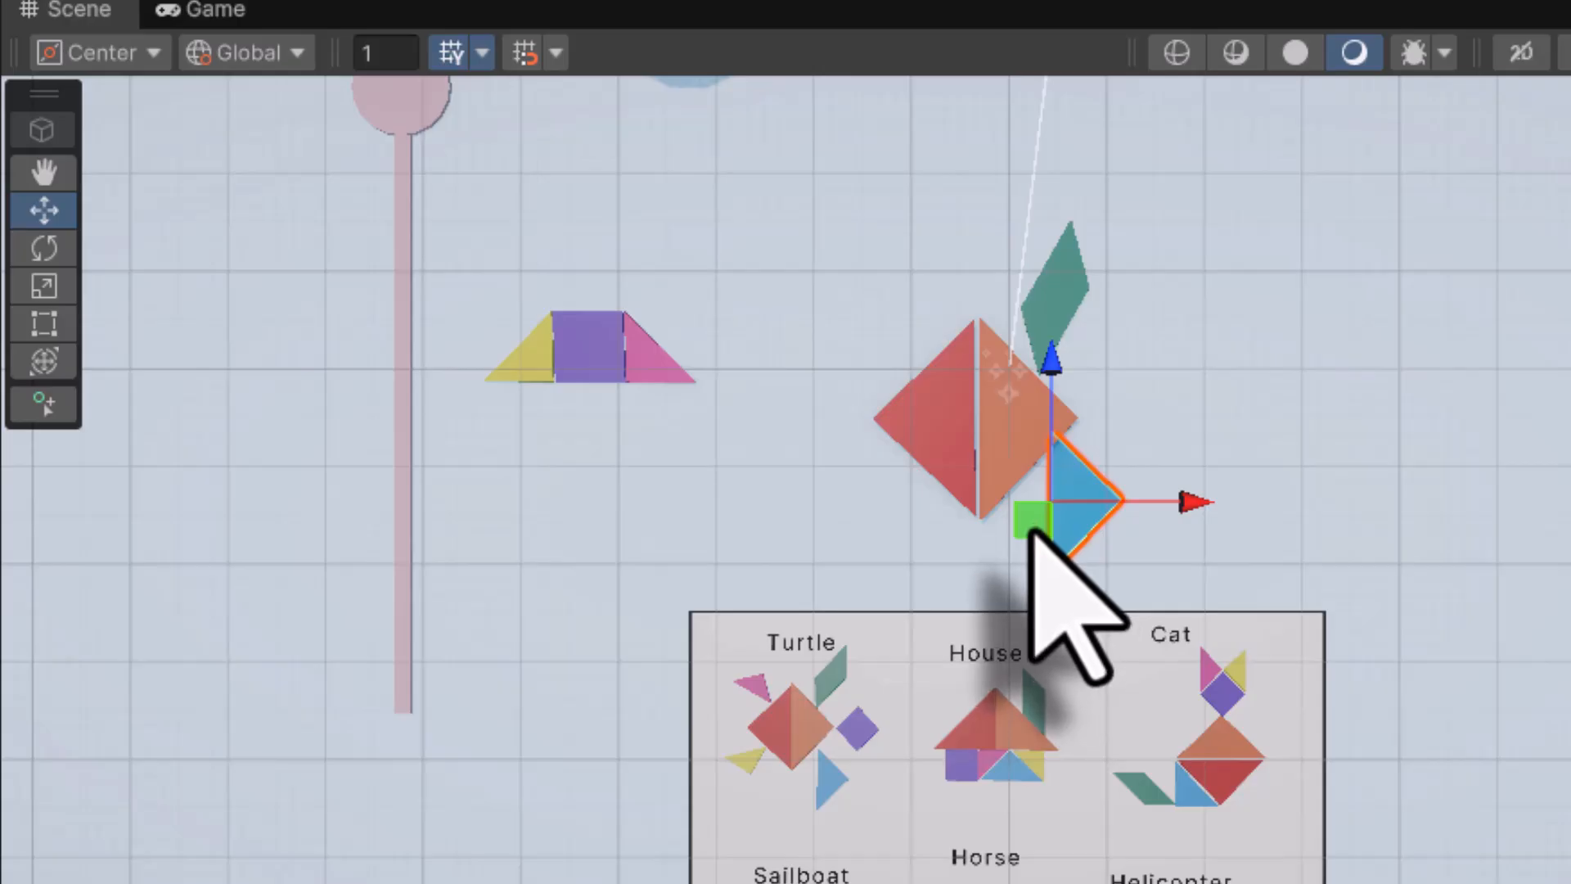
{"action": "mouse_move", "coordinate": [1029, 530]}
{"action": "left_mouse_down"}
{"action": "mouse_move", "coordinate": [1122, 535]}
{"action": "mouse_move", "coordinate": [949, 398]}
{"action": "mouse_move", "coordinate": [1227, 417]}
{"action": "mouse_move", "coordinate": [1059, 414]}
{"action": "mouse_move", "coordinate": [1034, 469]}
{"action": "mouse_move", "coordinate": [1047, 570]}
{"action": "mouse_move", "coordinate": [1017, 552]}
{"action": "left_mouse_up"}
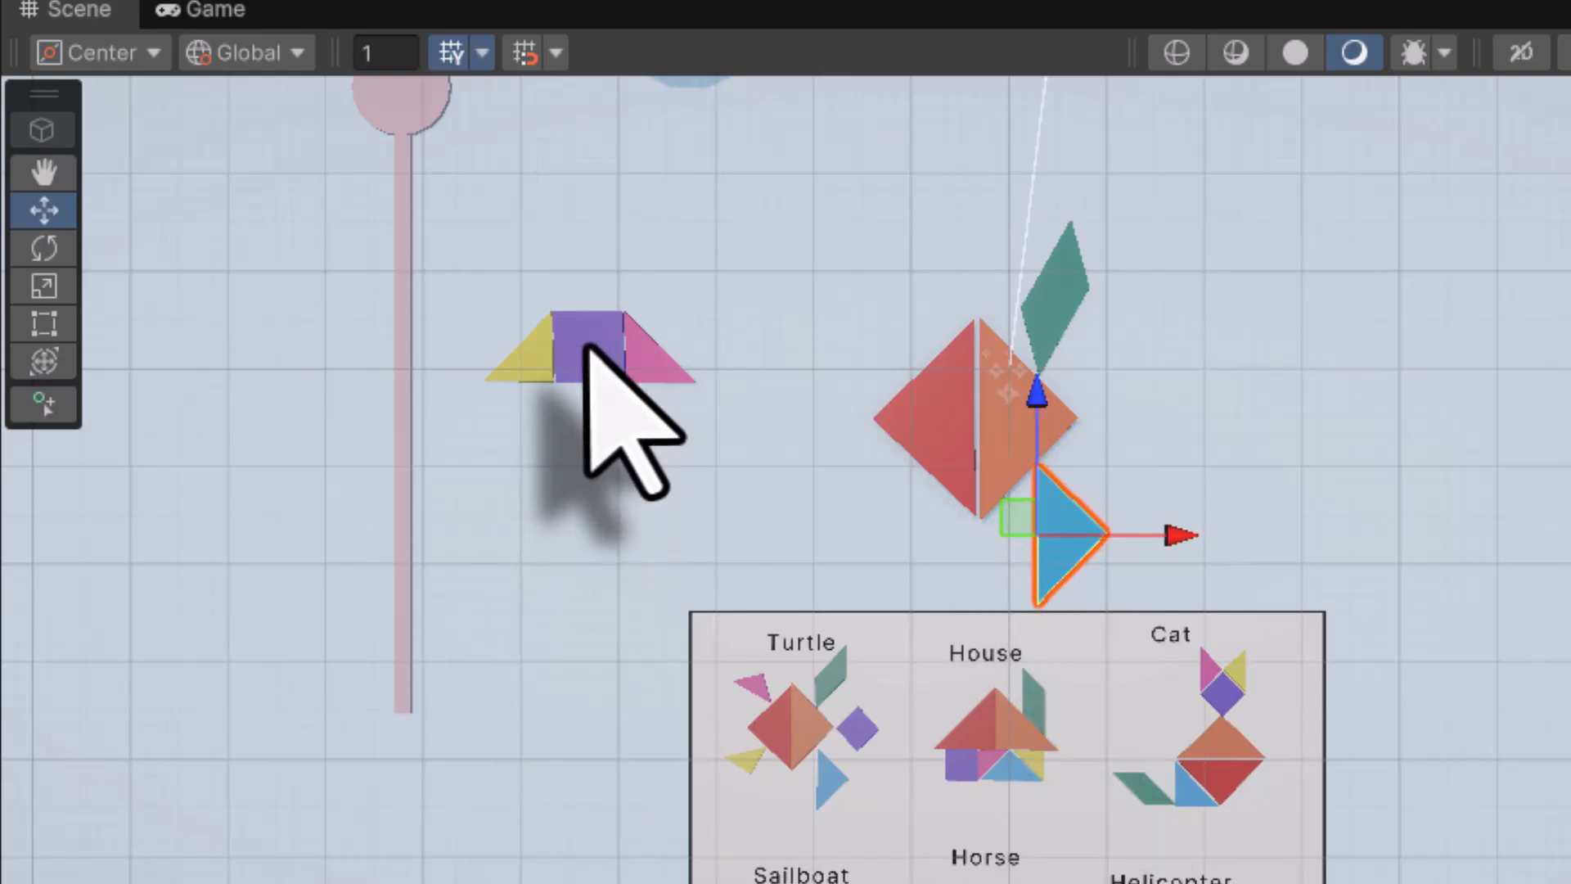
Rotate the purple square about 45° and place it beside the red square
{"action": "left_click", "coordinate": [589, 342]}
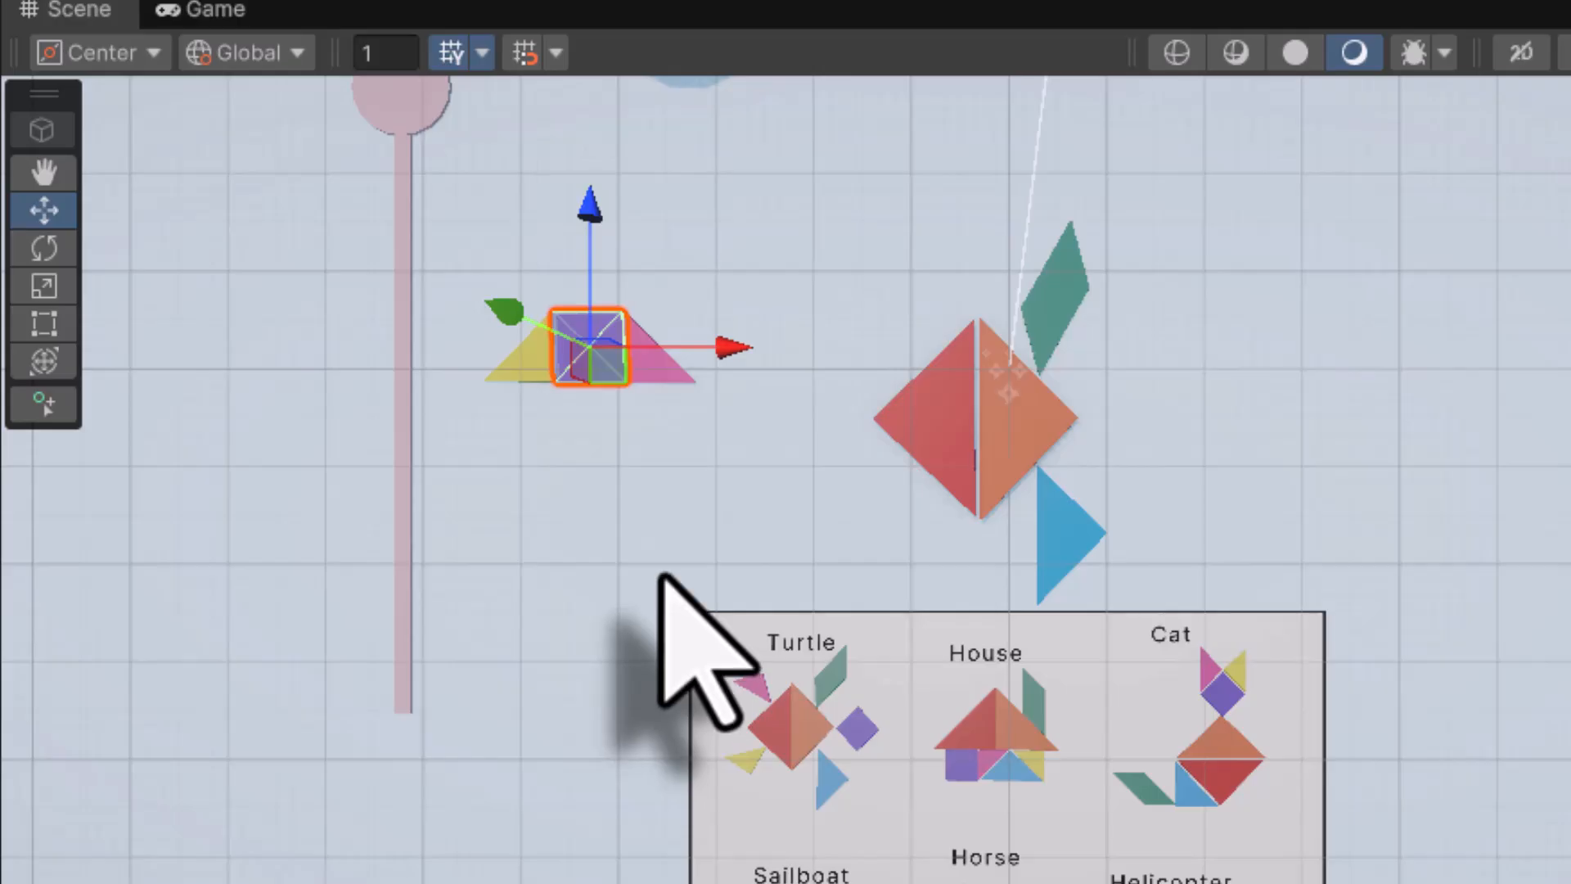
{"action": "left_click_drag", "start_coordinate": [726, 342], "coordinate": [1245, 397]}
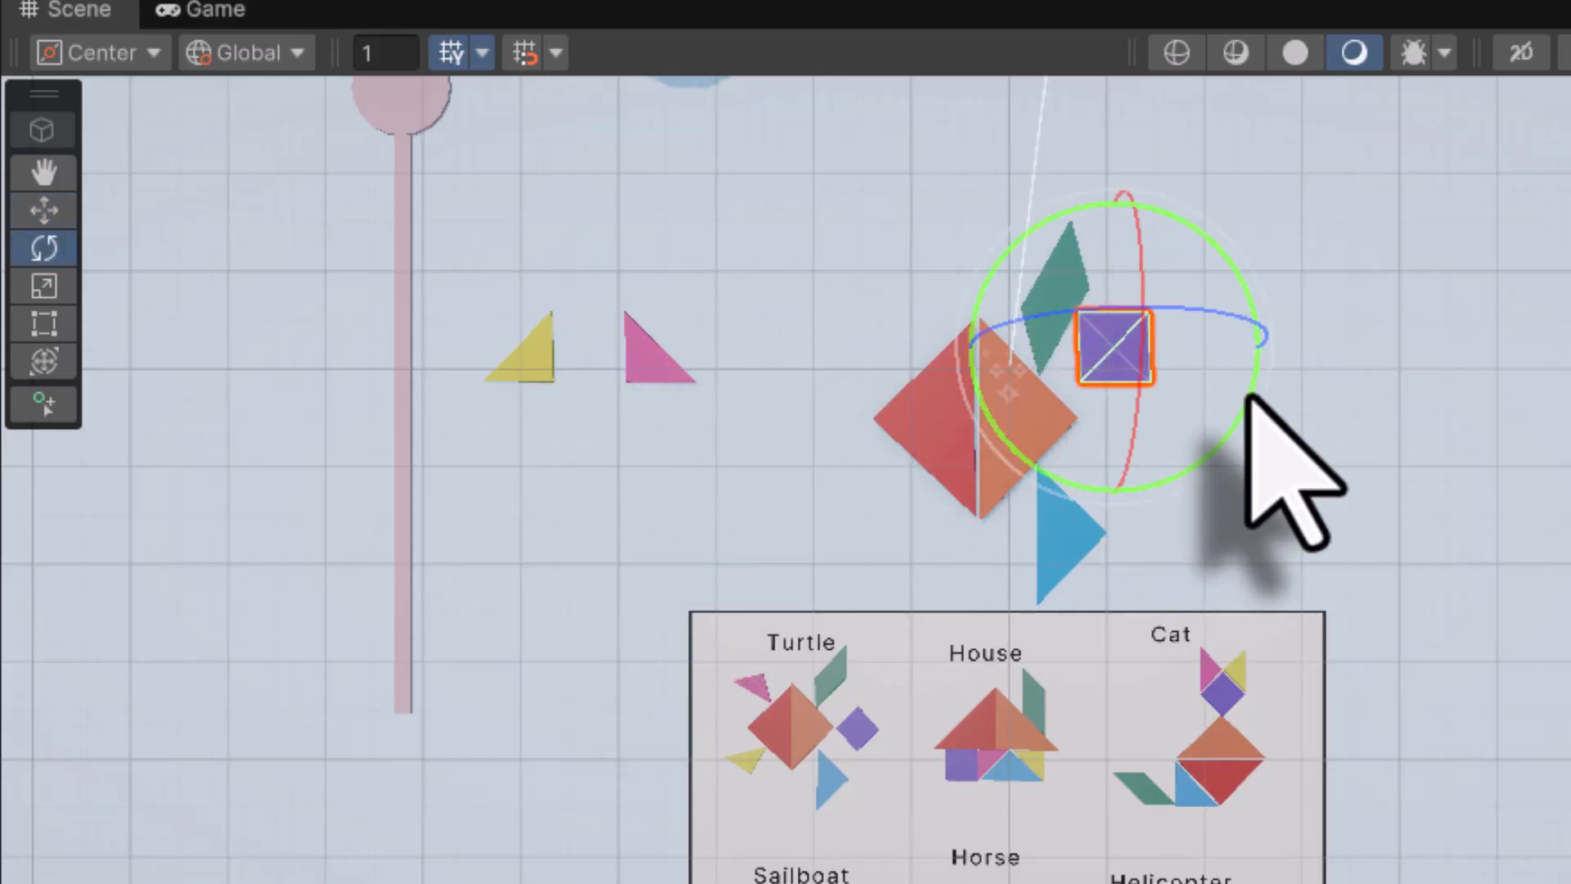
{"action": "left_click_drag", "start_coordinate": [1250, 401], "coordinate": [1015, 547]}
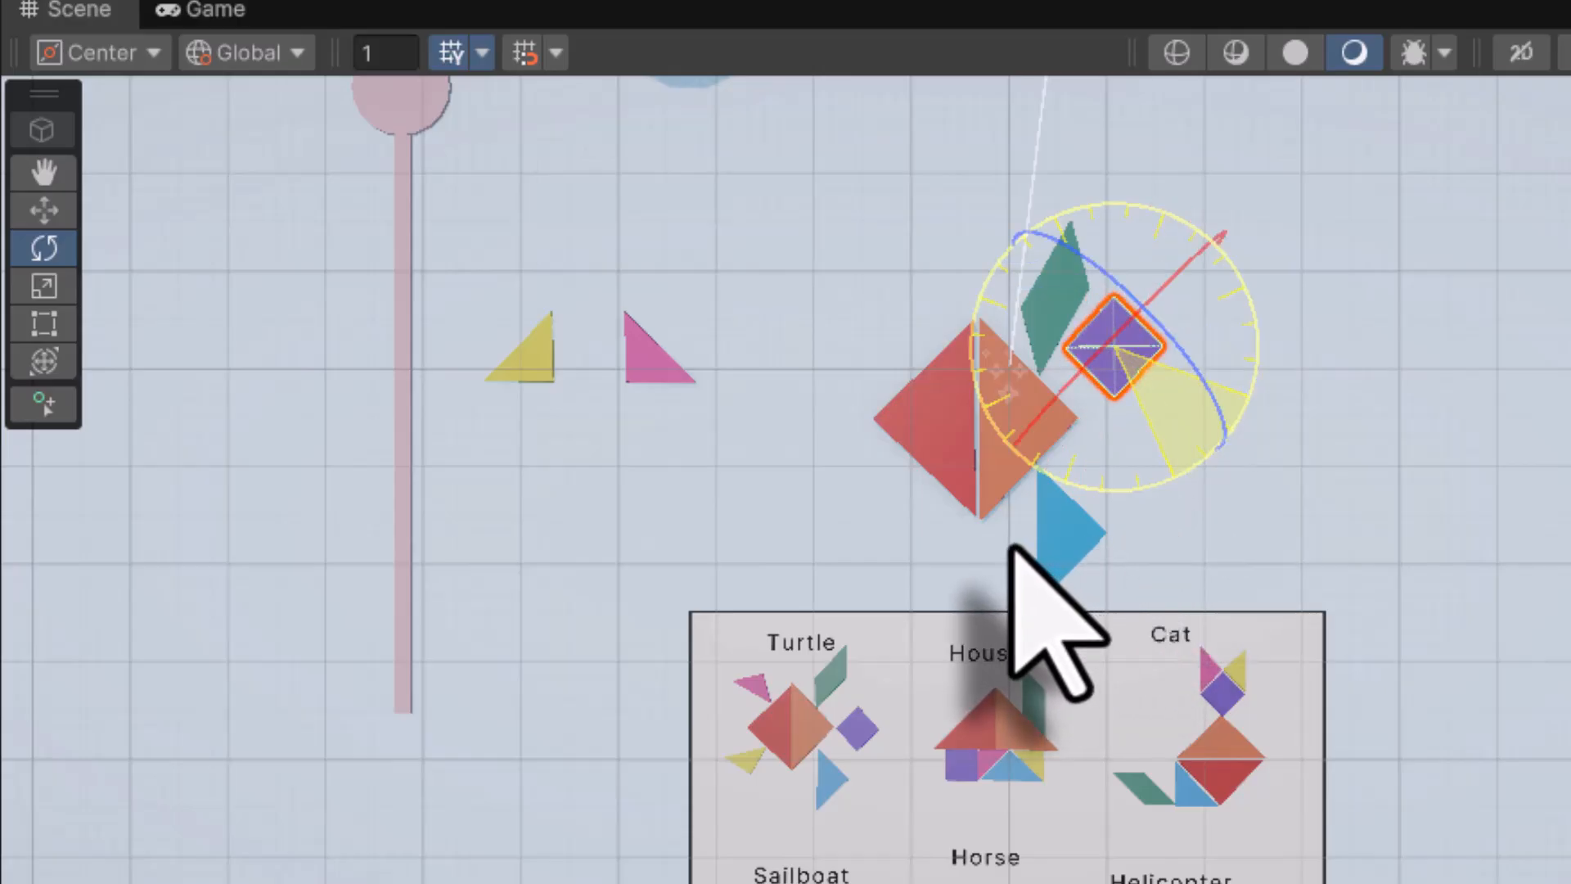
{"action": "key", "text": "w"}
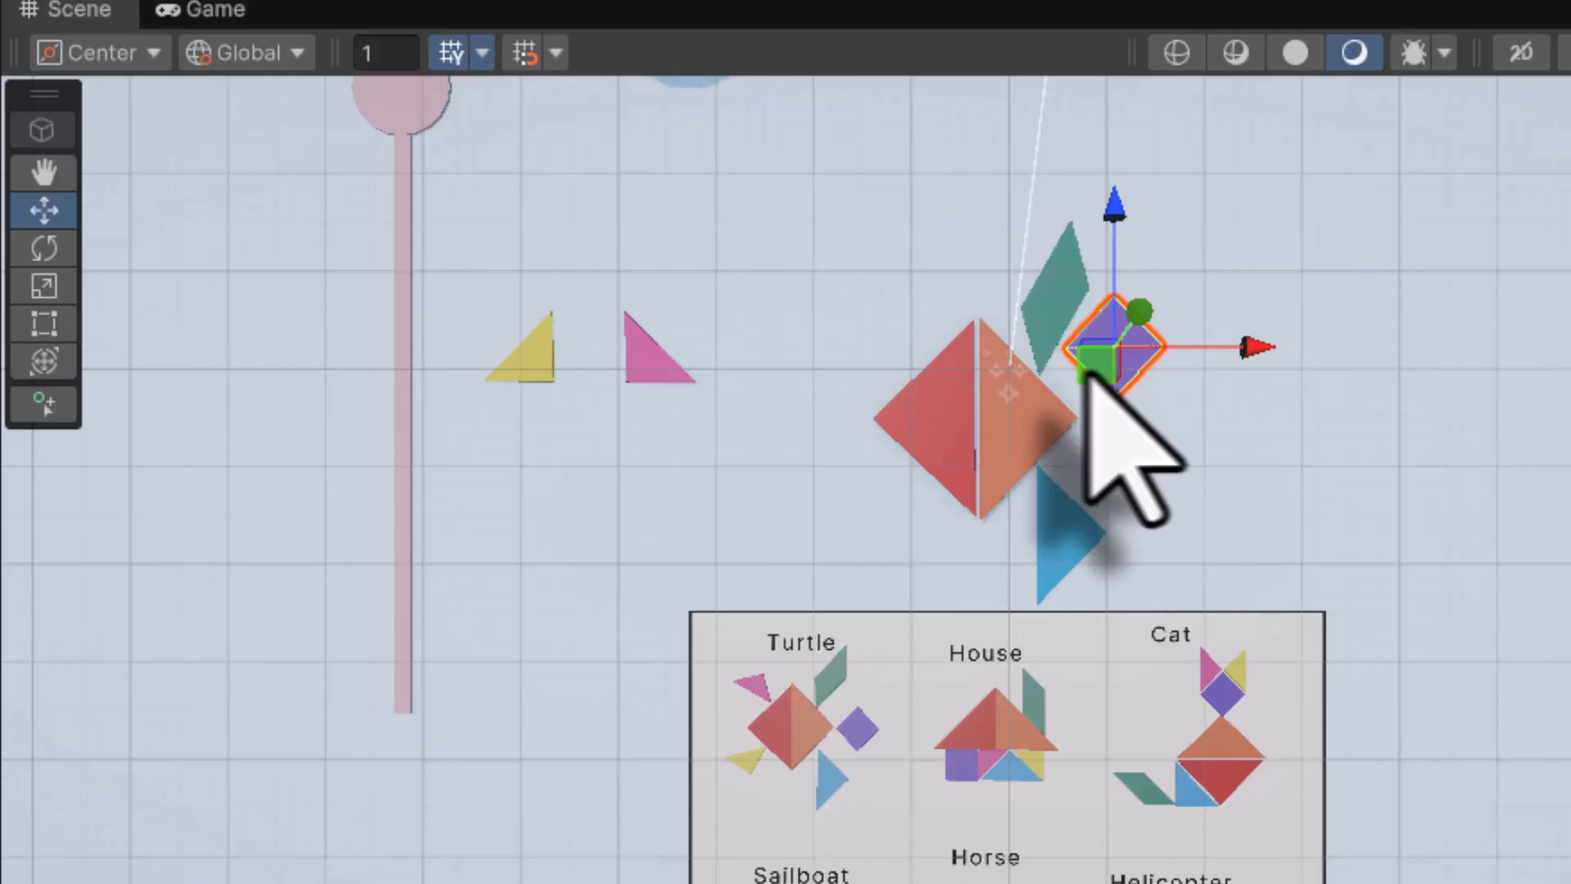
{"action": "left_click_drag", "start_coordinate": [1088, 368], "coordinate": [1105, 432]}
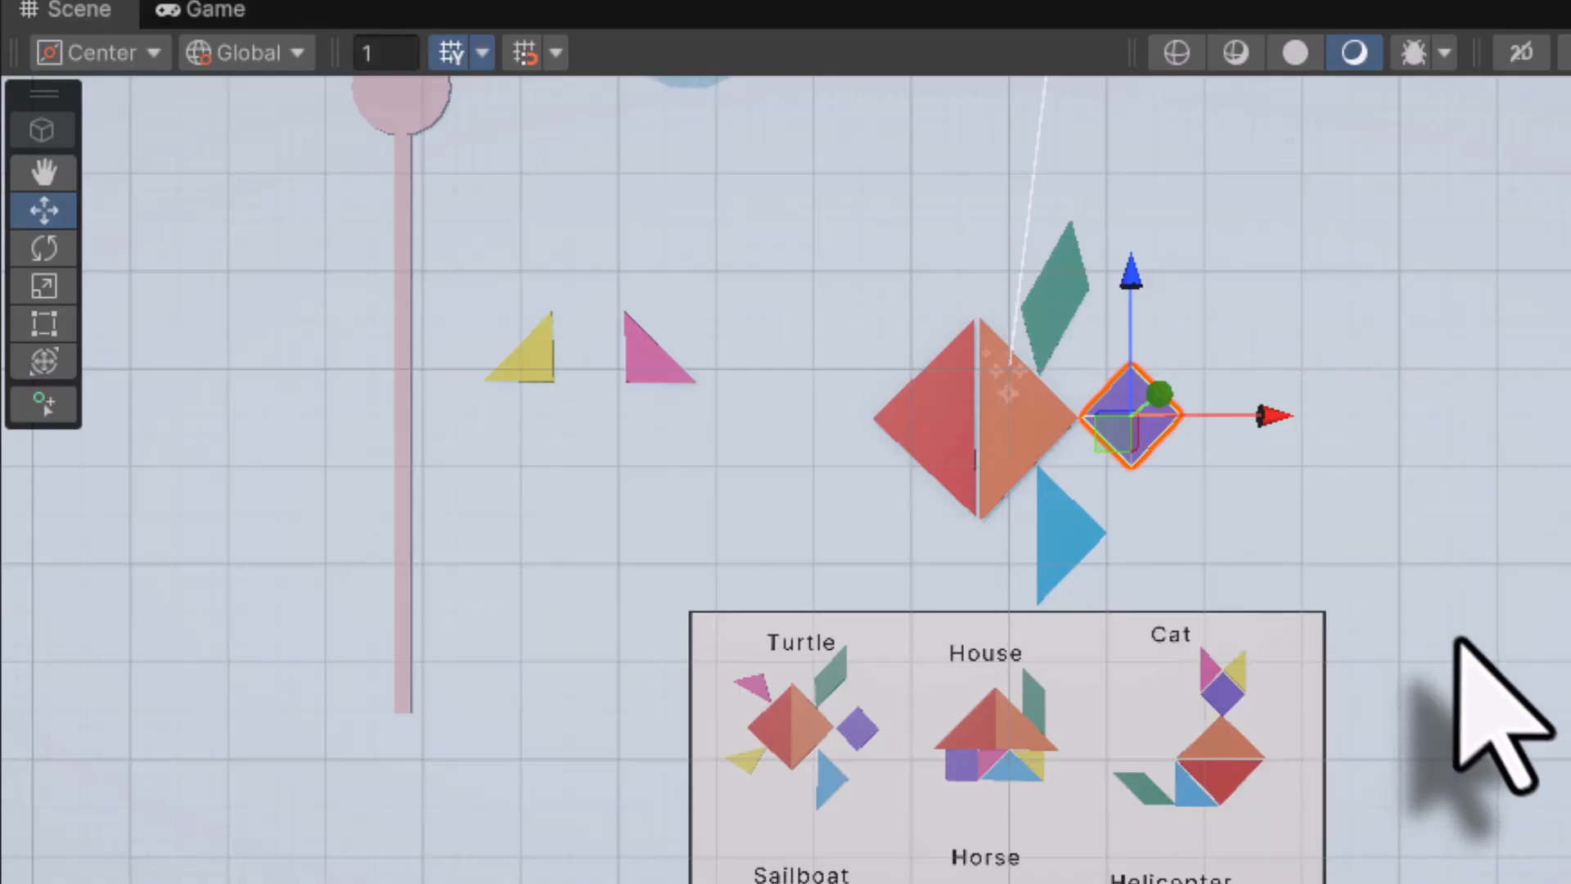
Rotate the pink triangle to match the red square's edge and fit it at its upper left
{"action": "left_click", "coordinate": [650, 356]}
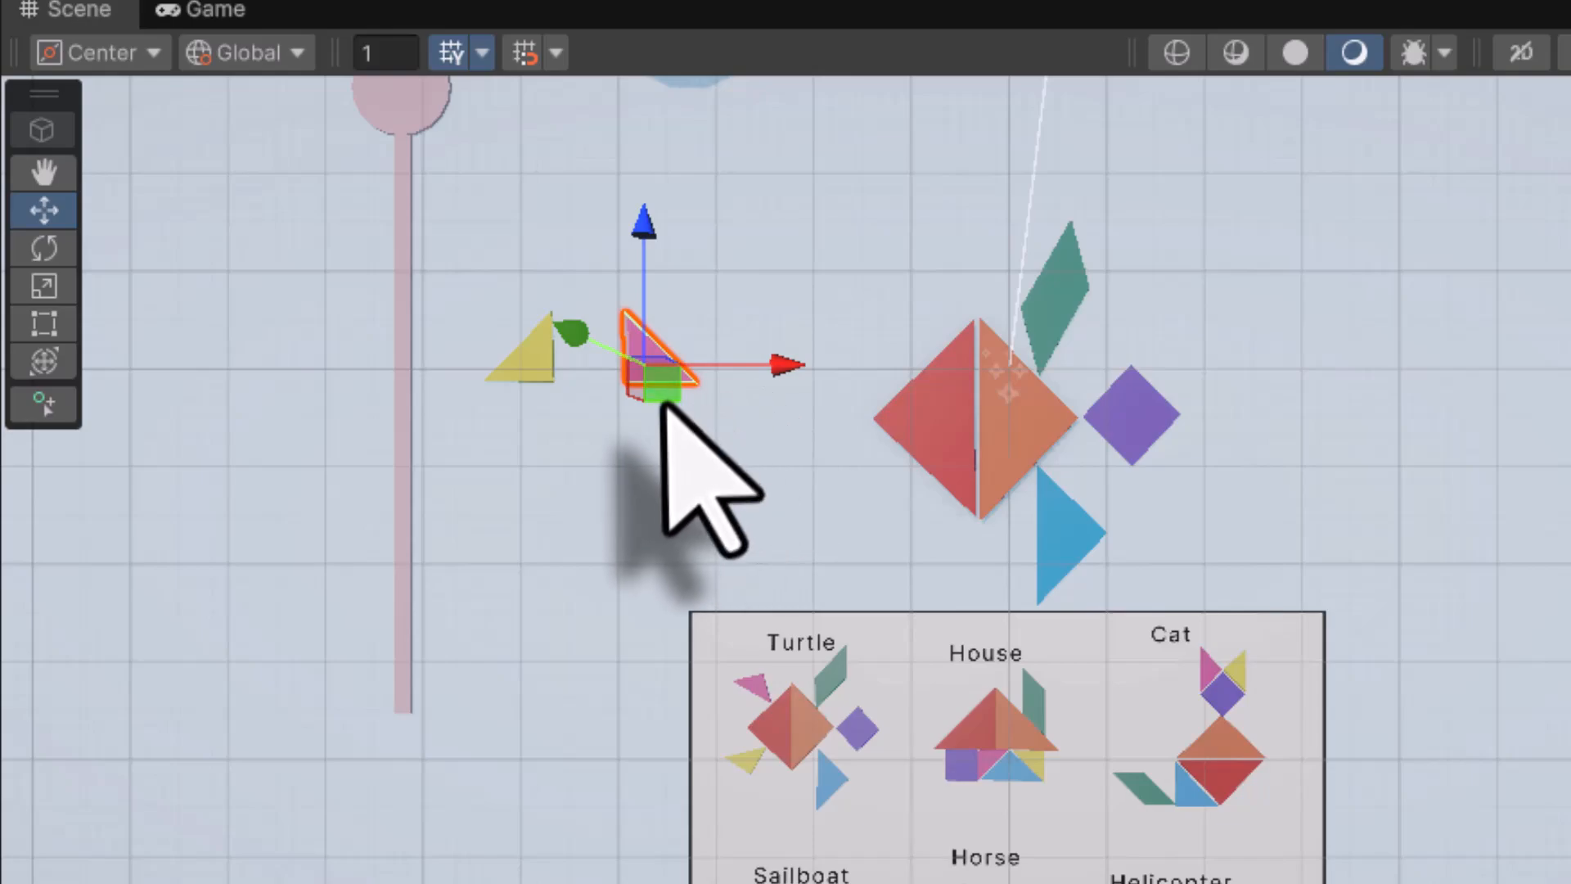
{"action": "left_click_drag", "start_coordinate": [663, 391], "coordinate": [903, 365]}
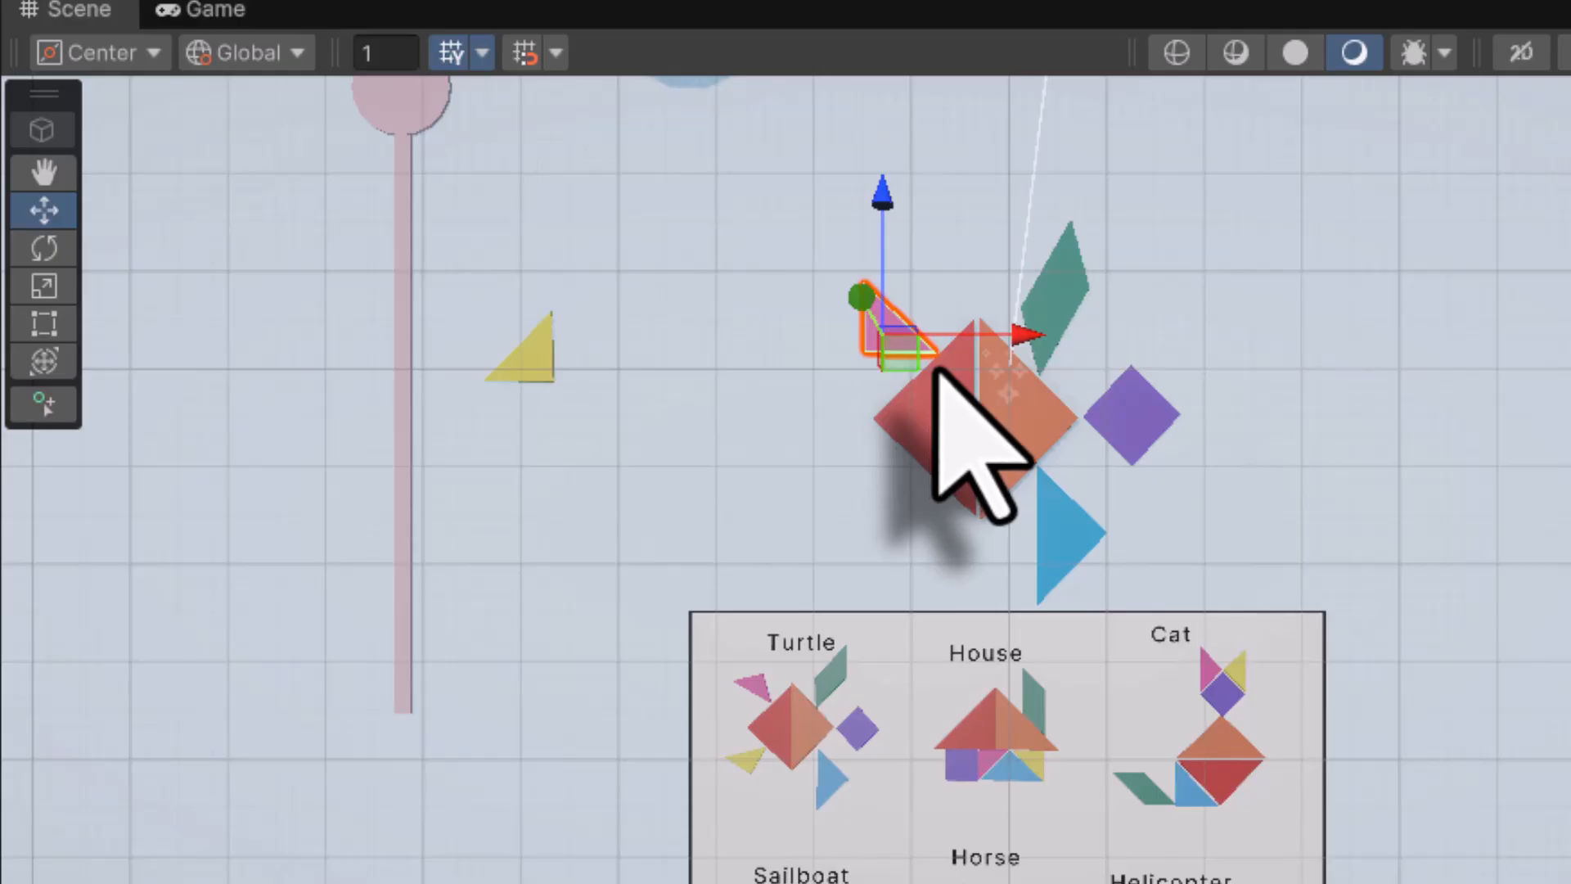
{"action": "key", "text": "e"}
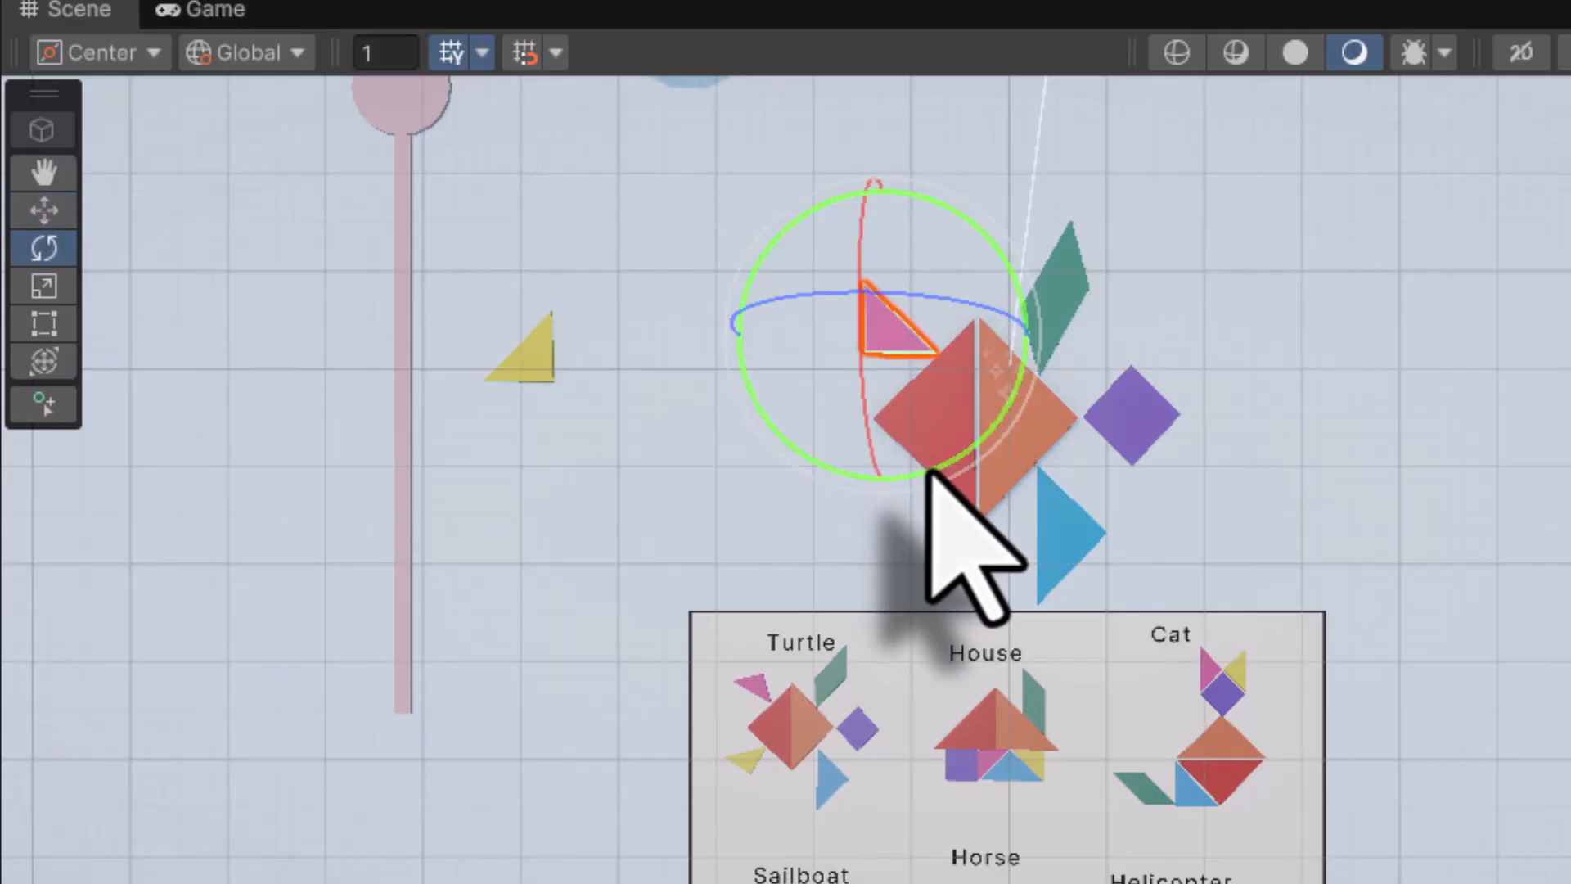
{"action": "left_click_drag", "start_coordinate": [932, 471], "coordinate": [35, 509]}
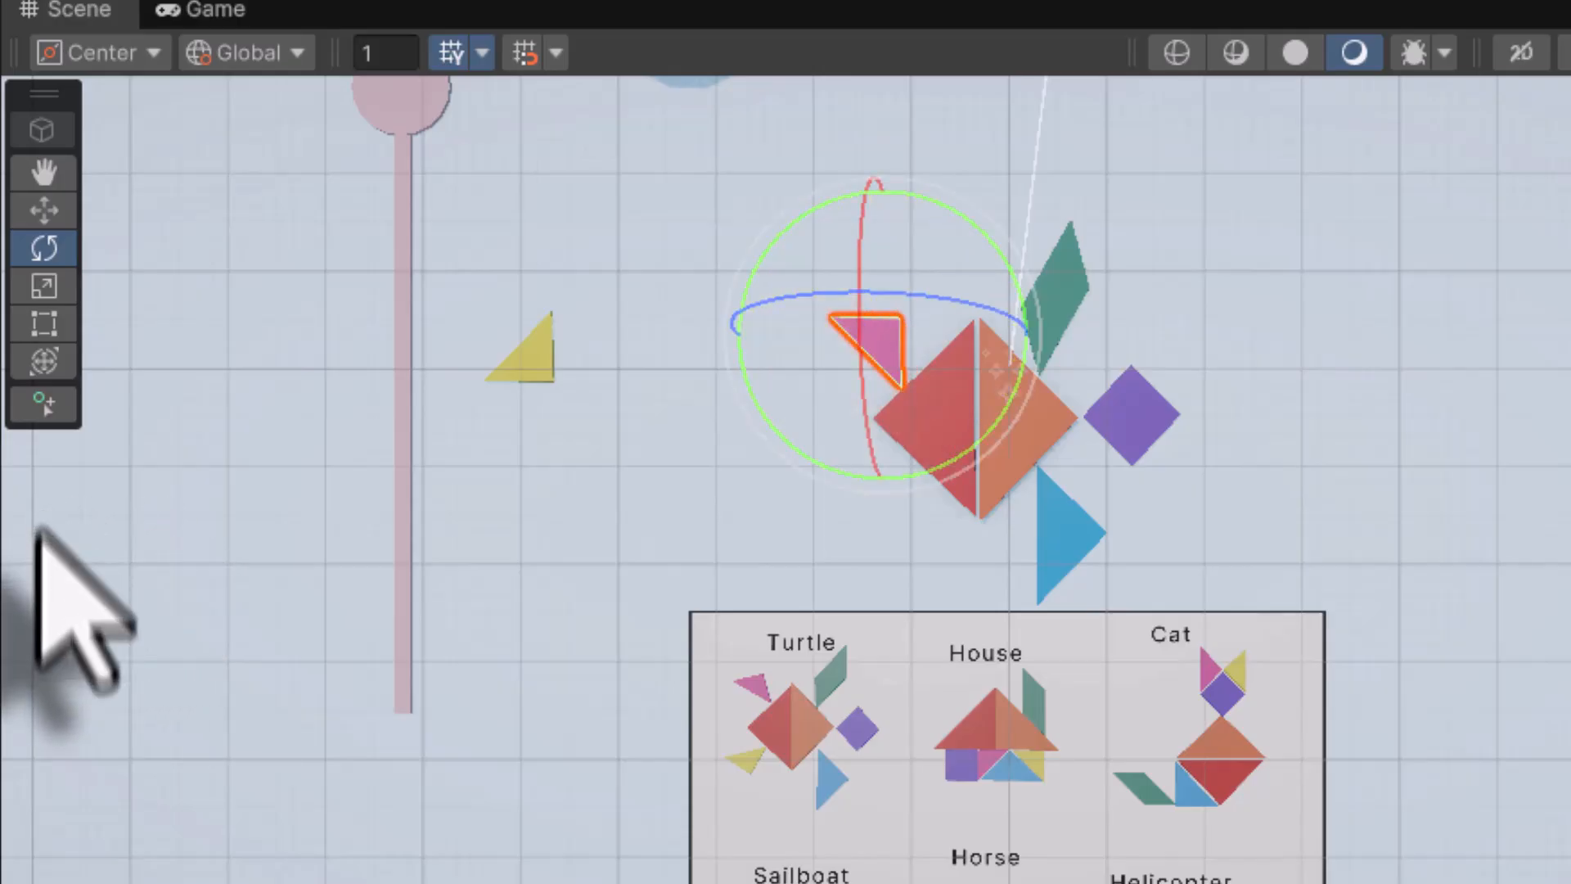
{"action": "key", "text": "w"}
{"action": "left_click_drag", "start_coordinate": [903, 356], "coordinate": [917, 355]}
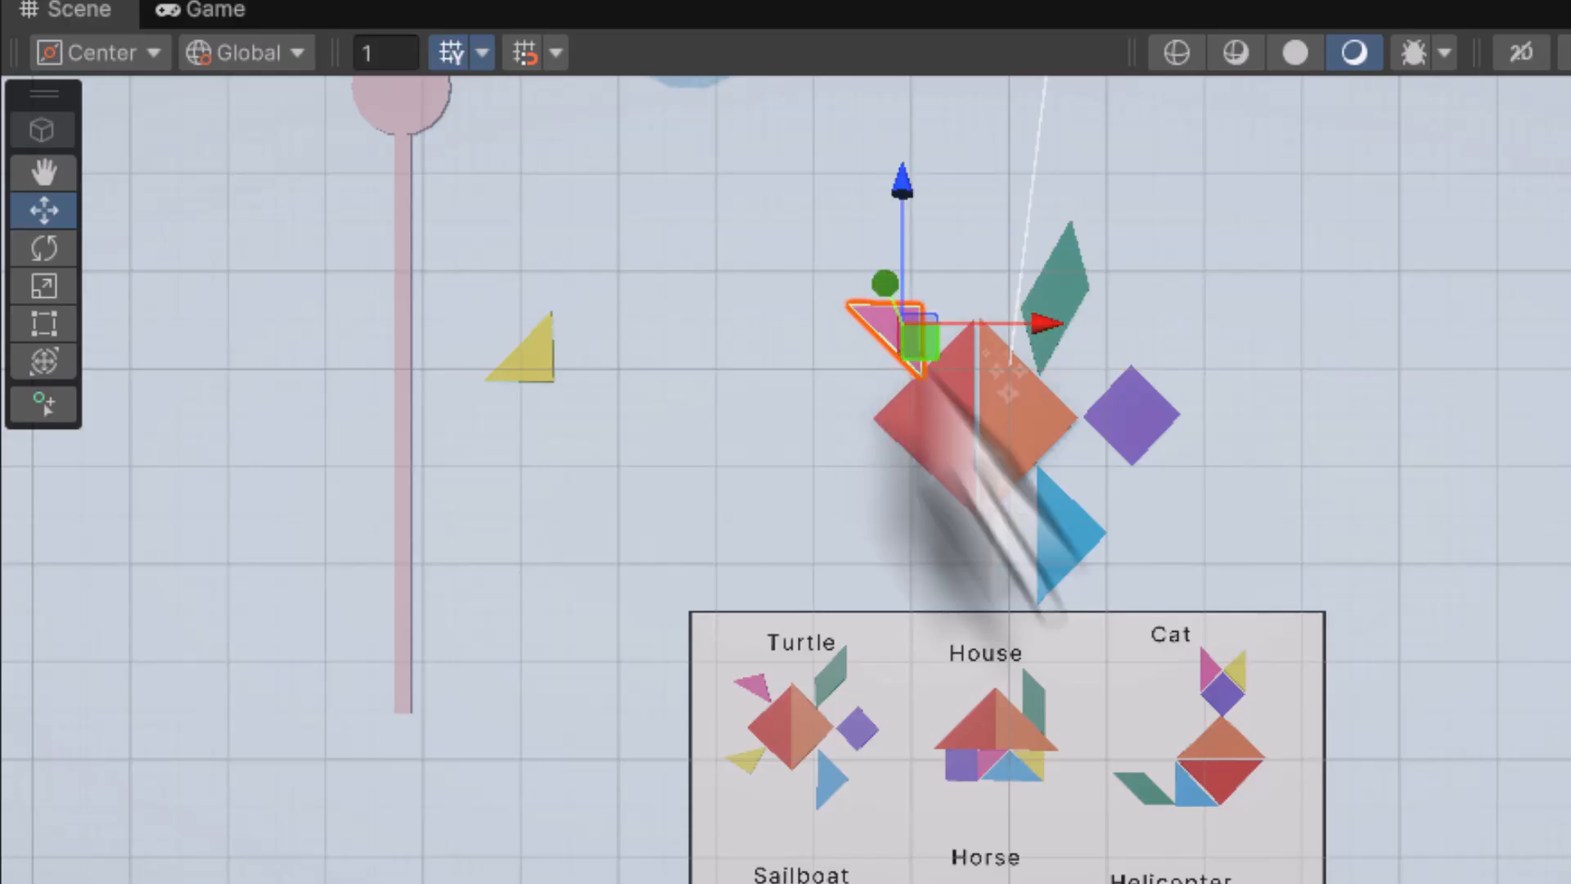
{"action": "left_click", "coordinate": [543, 383]}
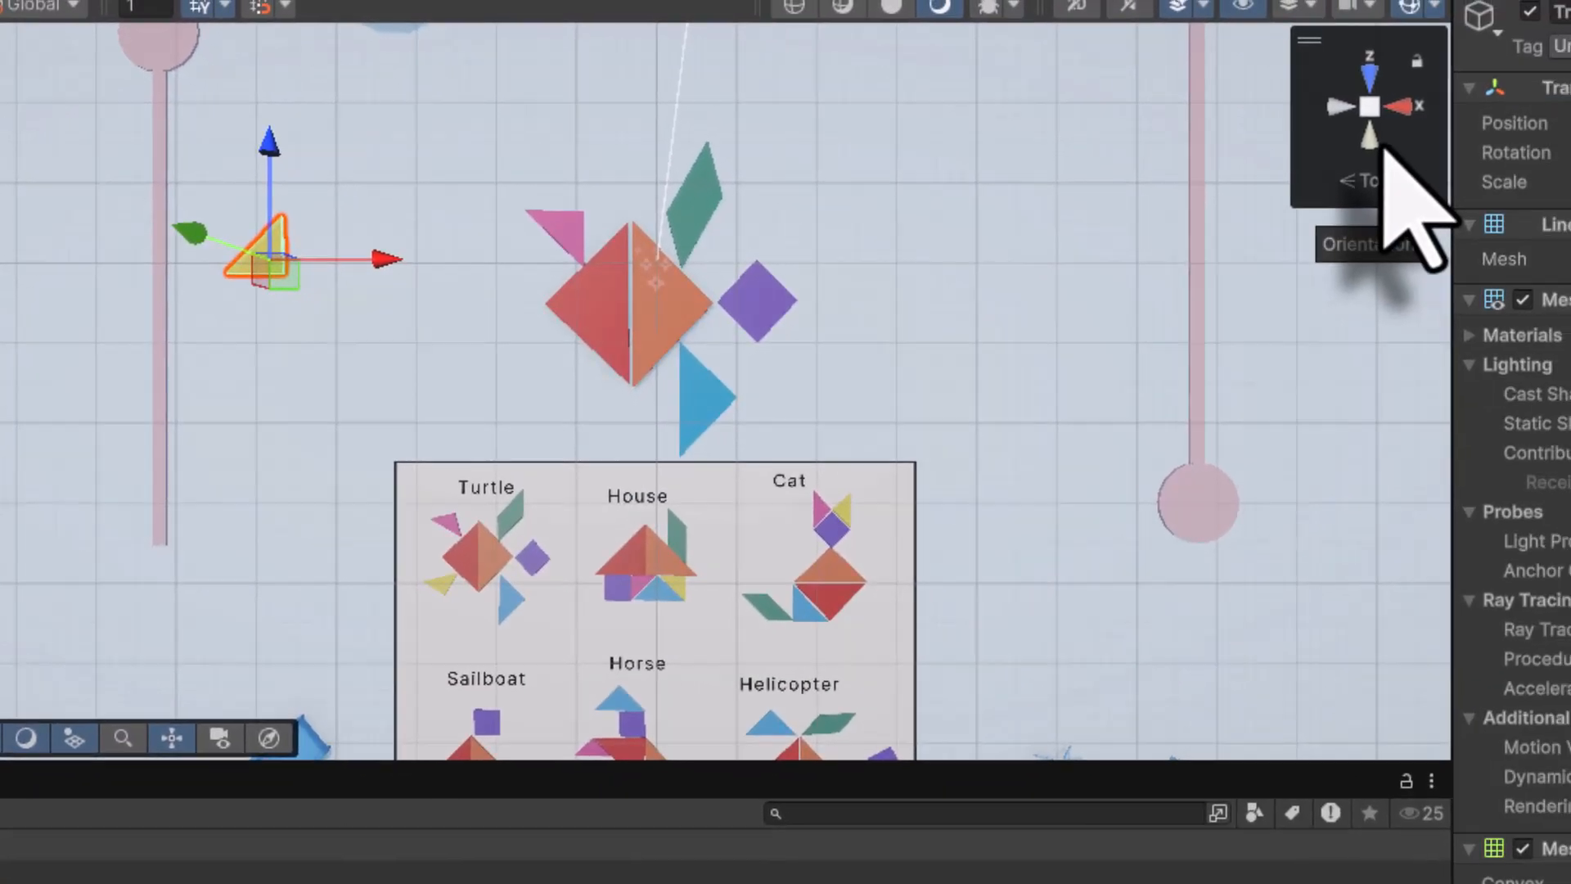
Switch to orthographic view and fit the downward-pointing yellow triangle under the red square's left half
{"action": "right_click", "coordinate": [1384, 147]}
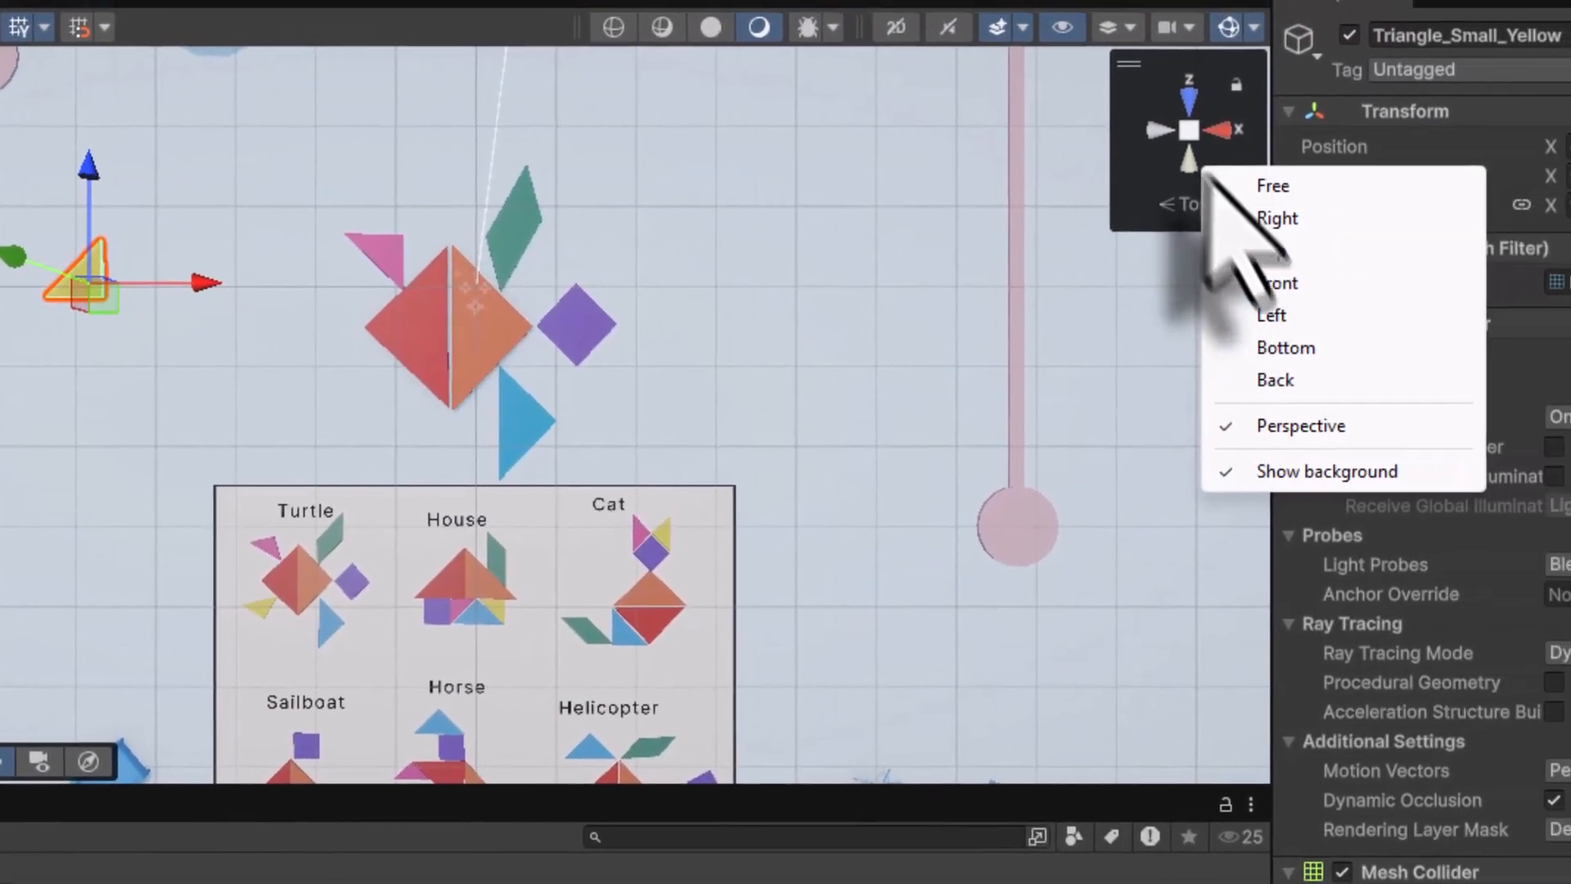
{"action": "left_click", "coordinate": [1428, 400]}
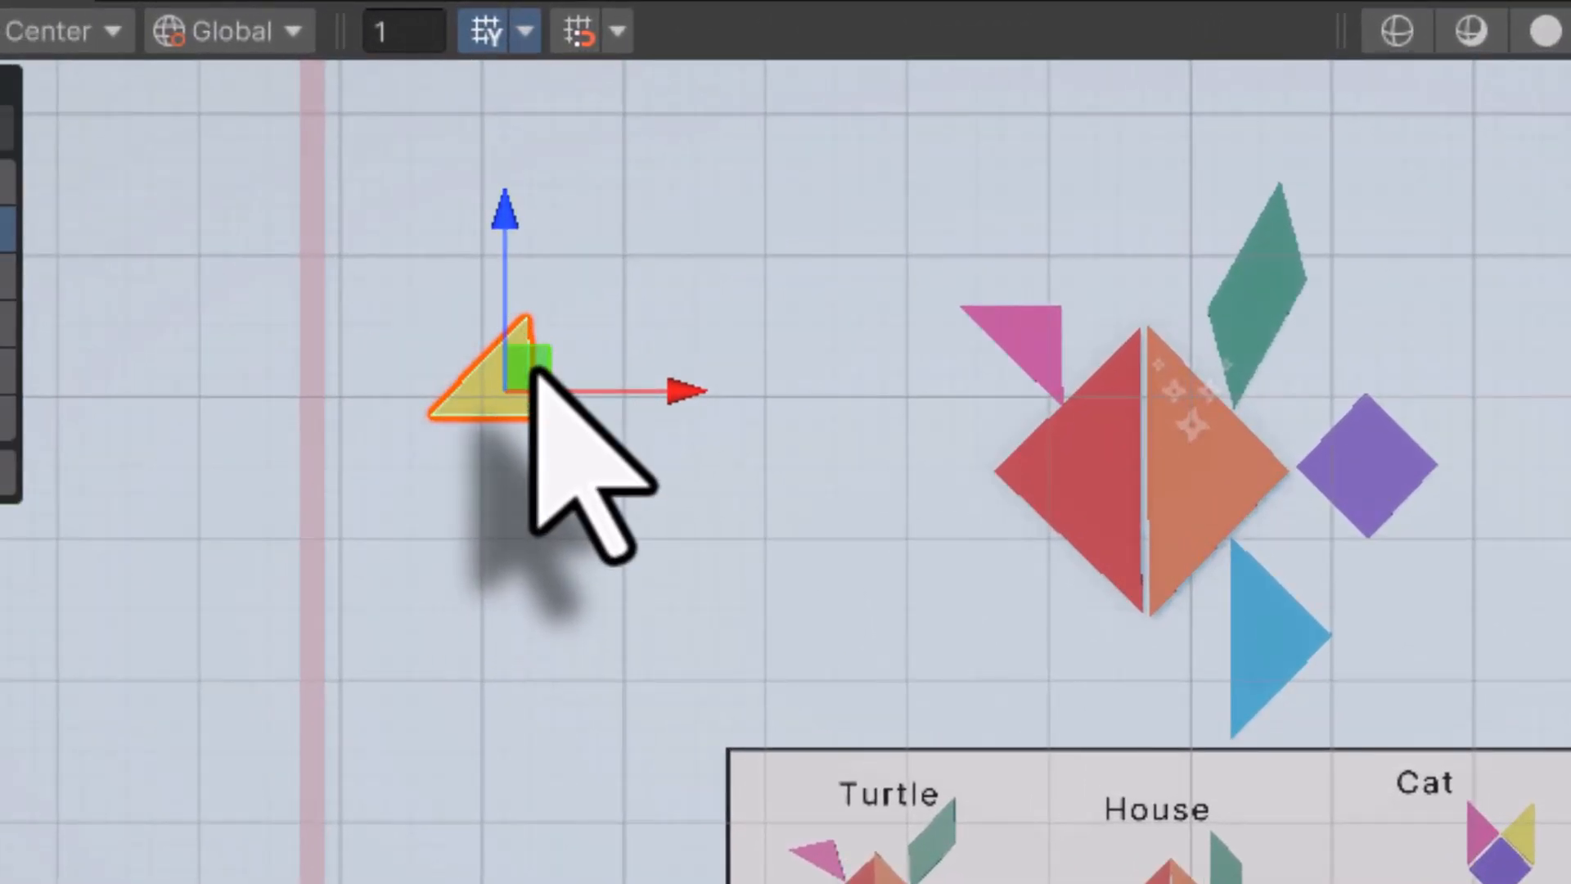
{"action": "left_click_drag", "start_coordinate": [536, 372], "coordinate": [1044, 579]}
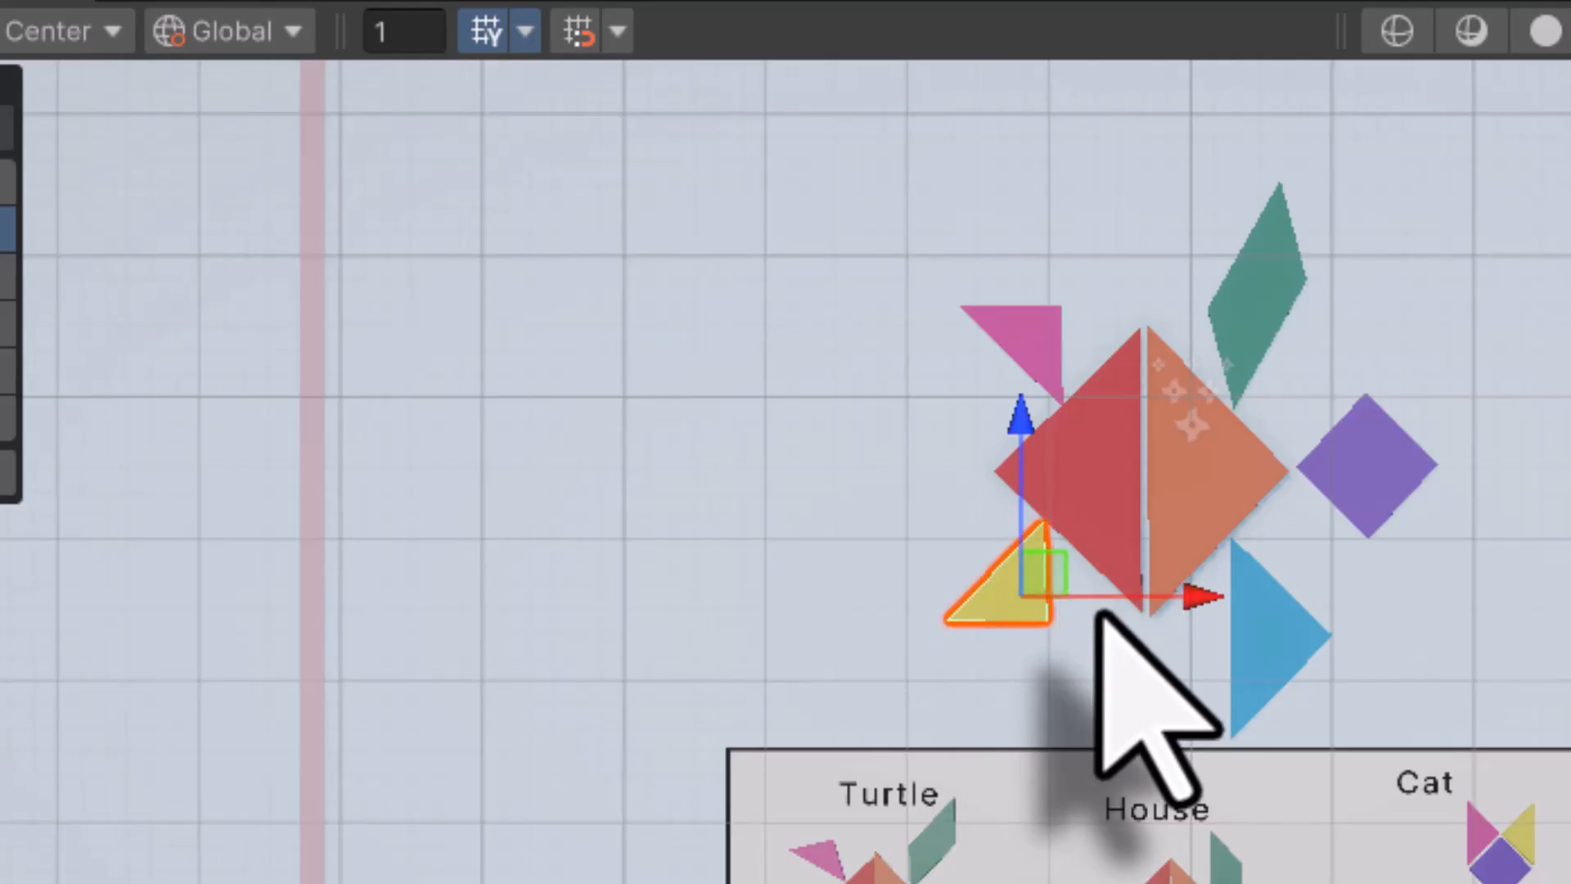
{"action": "key", "text": "e"}
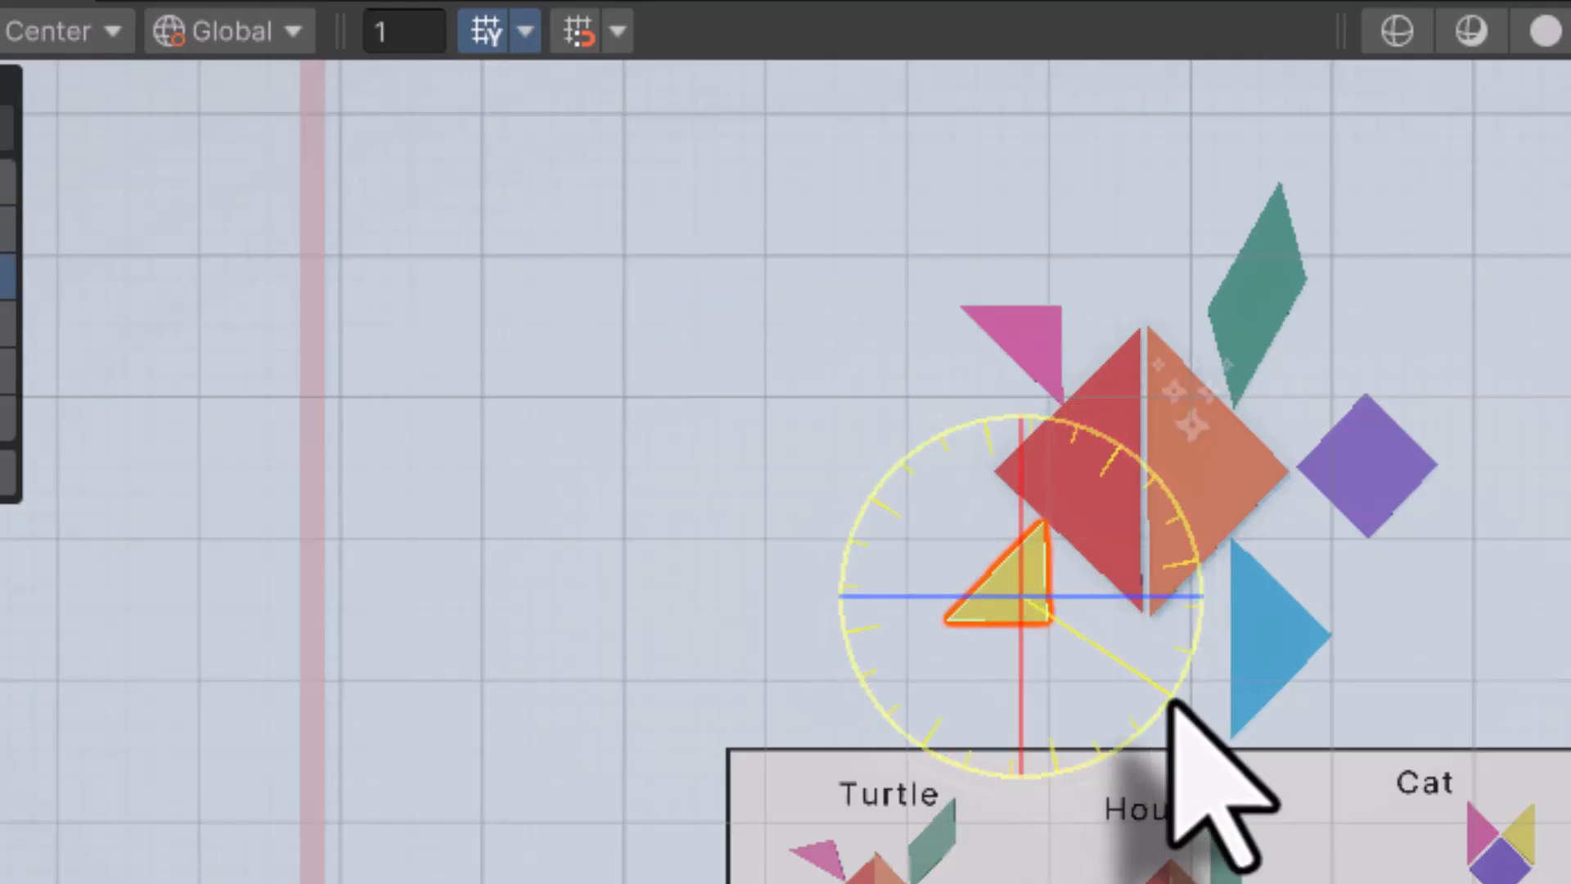
{"action": "left_click_drag", "start_coordinate": [1170, 699], "coordinate": [822, 769]}
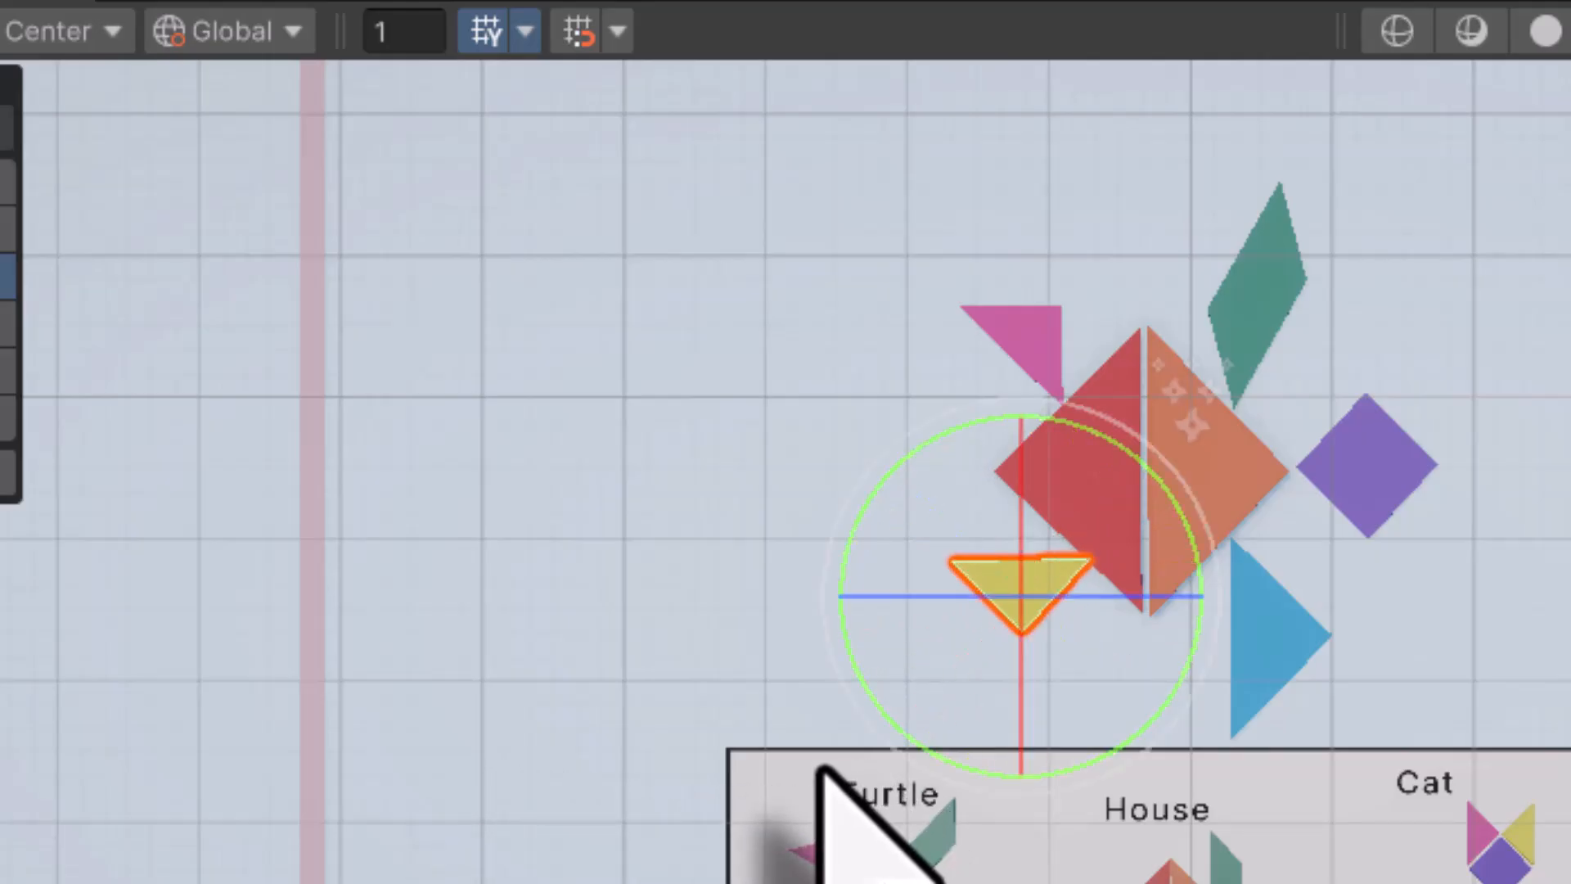
{"action": "key", "text": "w"}
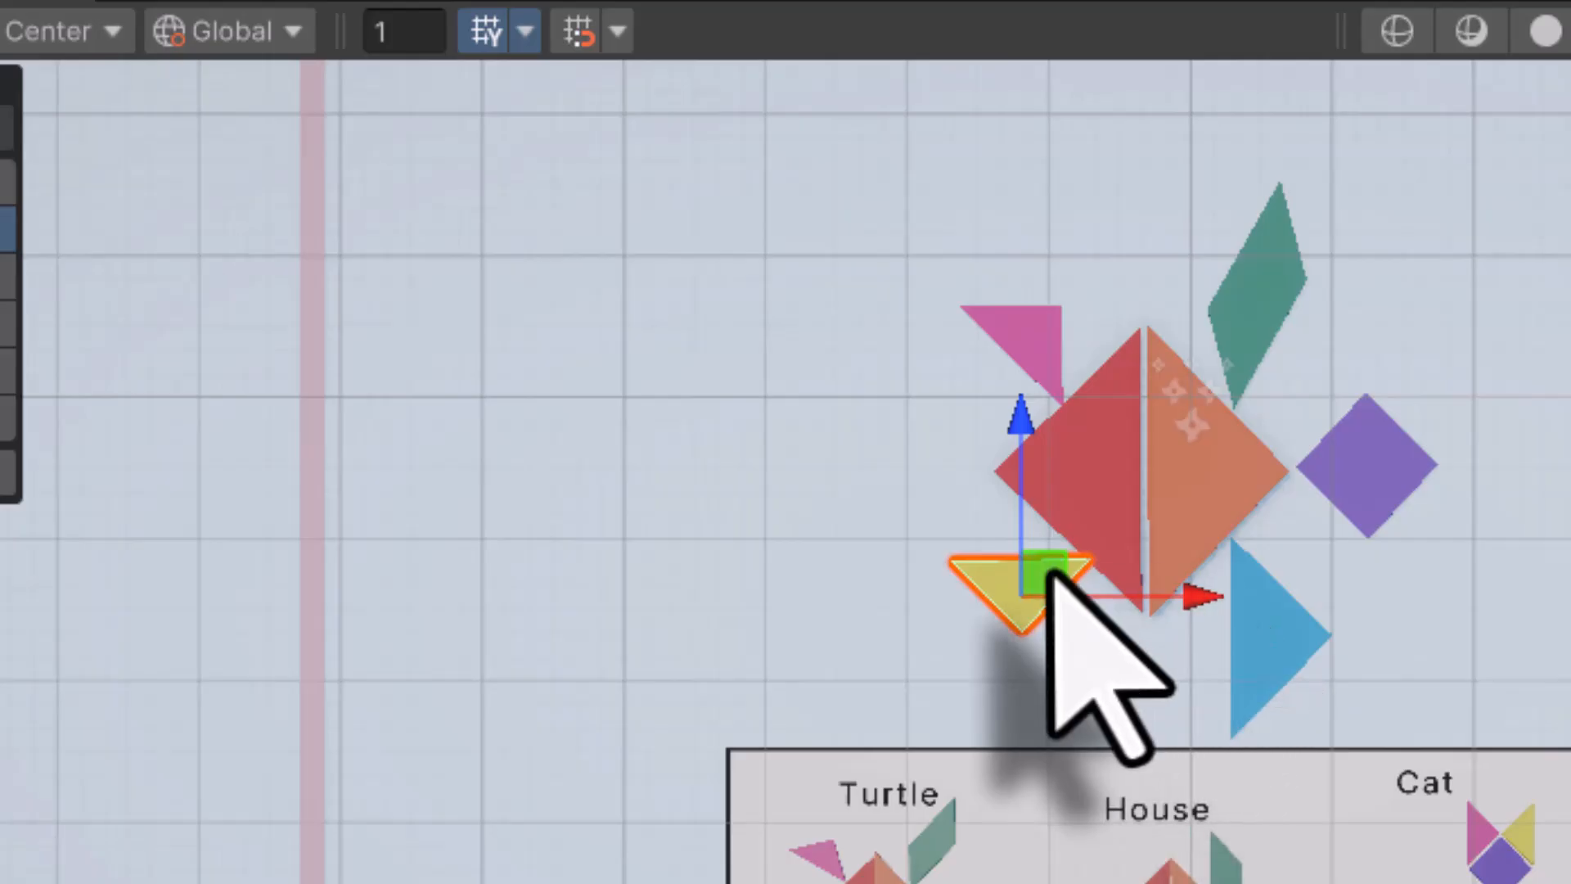
{"action": "mouse_move", "coordinate": [1047, 573]}
{"action": "left_mouse_down"}
{"action": "mouse_move", "coordinate": [1015, 577]}
{"action": "mouse_move", "coordinate": [1027, 558]}
{"action": "left_mouse_up"}
{"action": "left_click", "coordinate": [718, 489]}
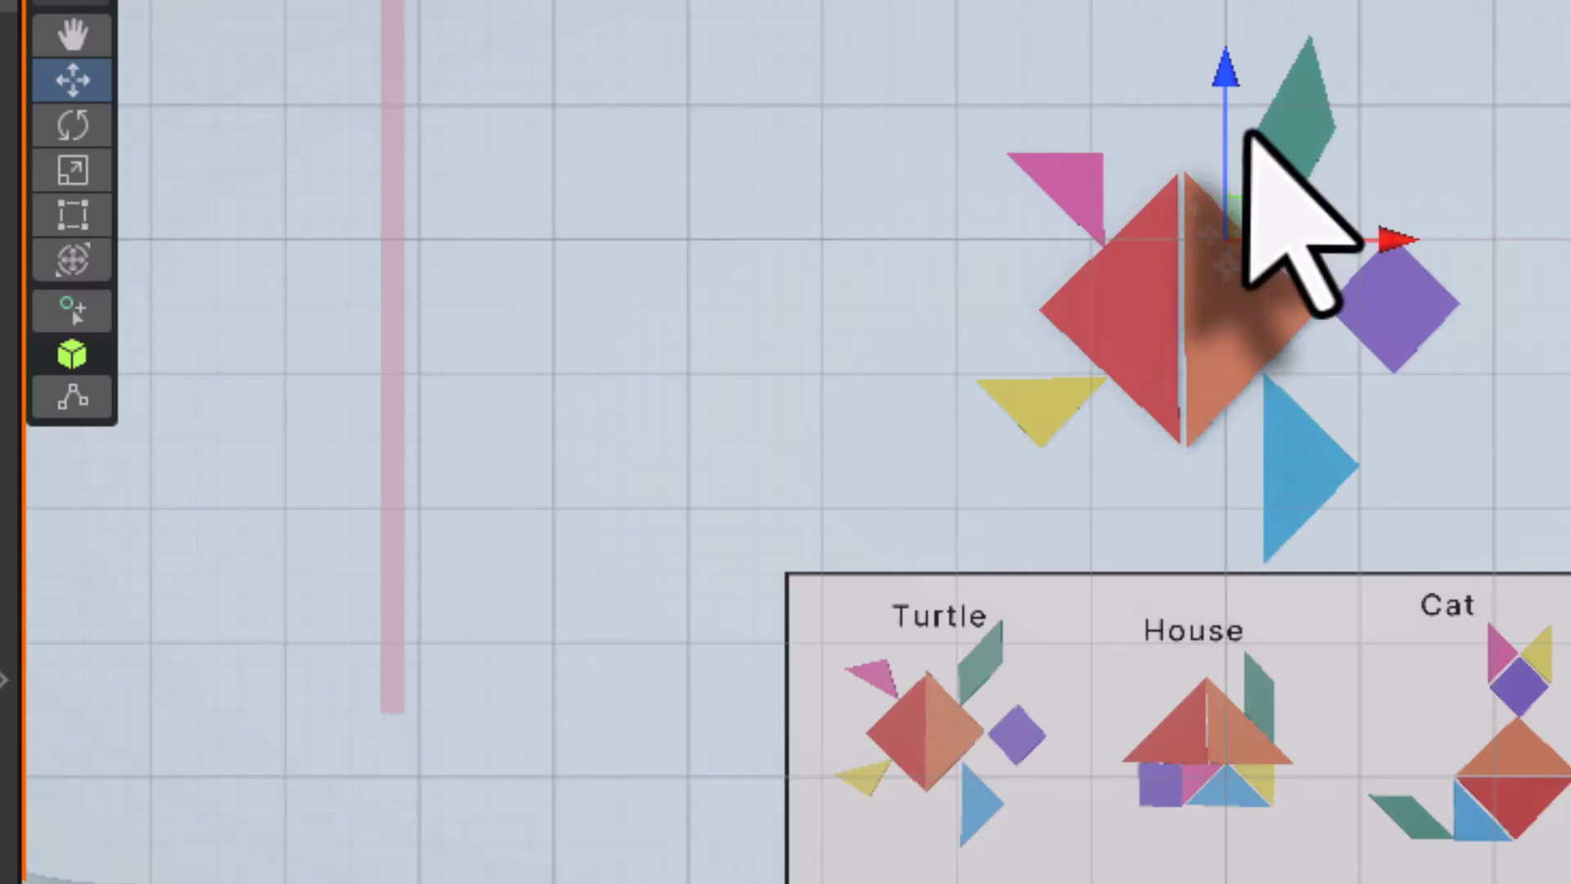
Nudge the orange triangle, teal parallelogram, purple square and blue triangle left together, then select Puzzle_Pieces
{"action": "left_click", "coordinate": [1236, 321]}
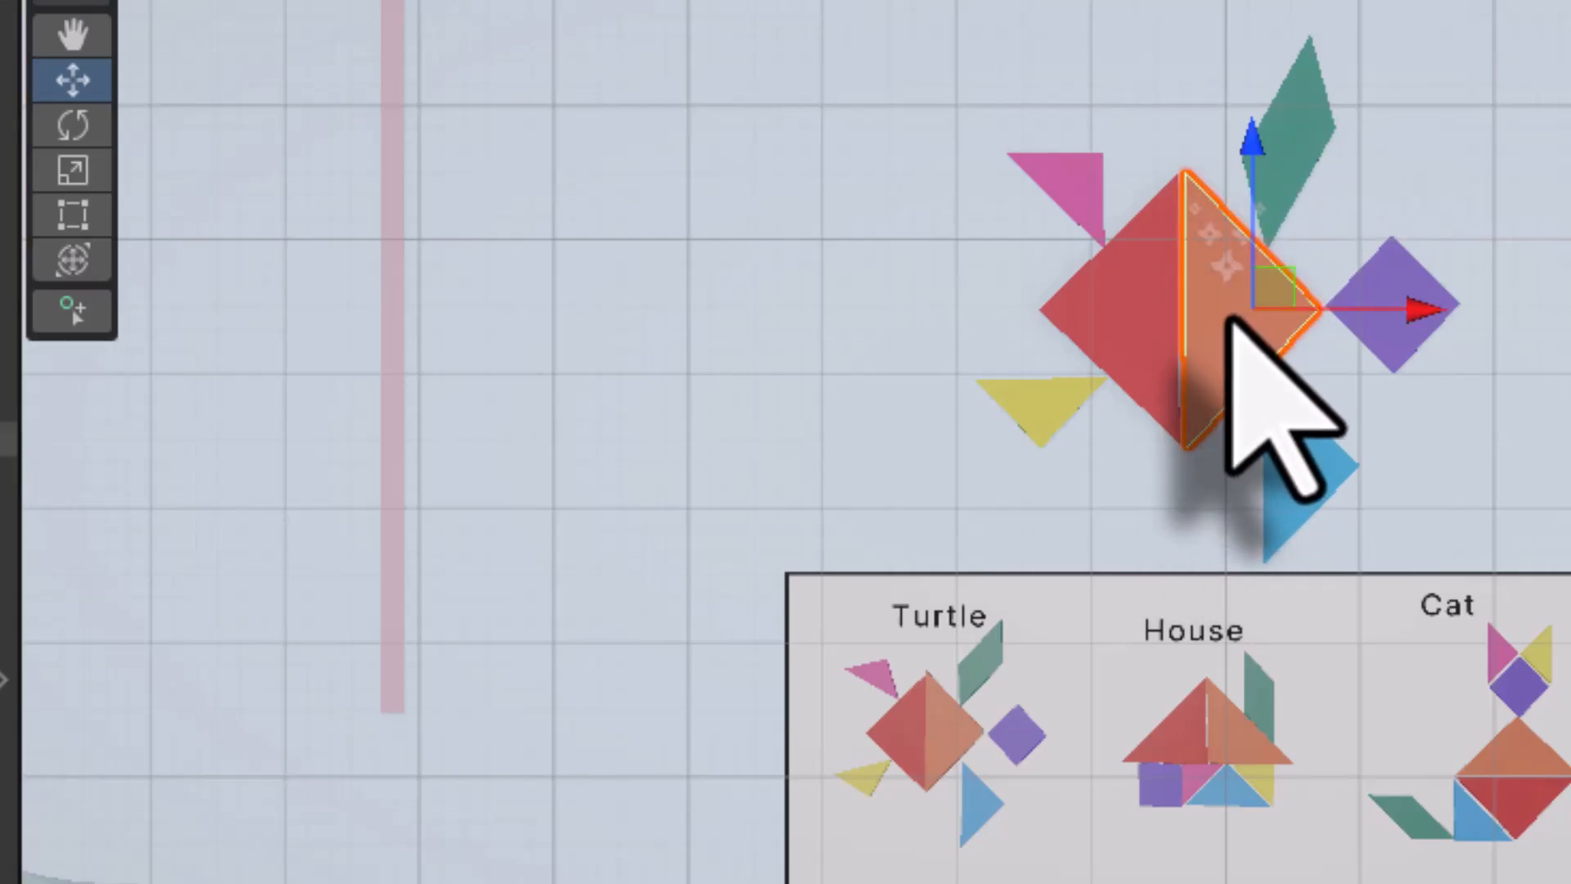
{"action": "left_click", "coordinate": [1305, 115], "text": "shift"}
{"action": "left_click", "coordinate": [1375, 324], "text": "shift"}
{"action": "left_click", "coordinate": [1278, 478], "text": "shift"}
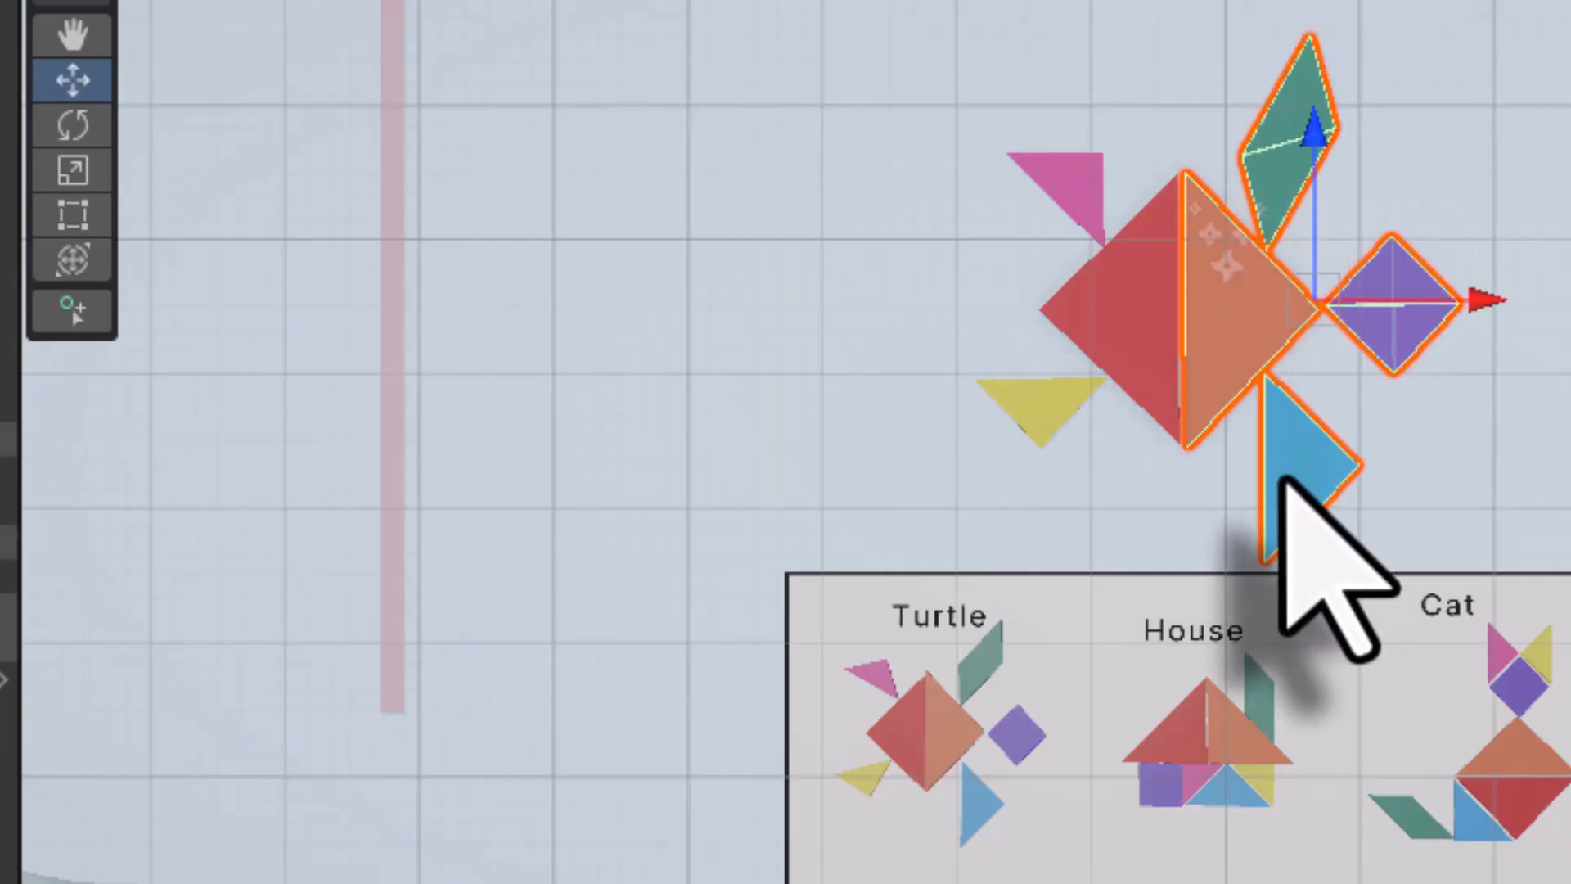
{"action": "left_click_drag", "start_coordinate": [1480, 303], "coordinate": [1480, 303]}
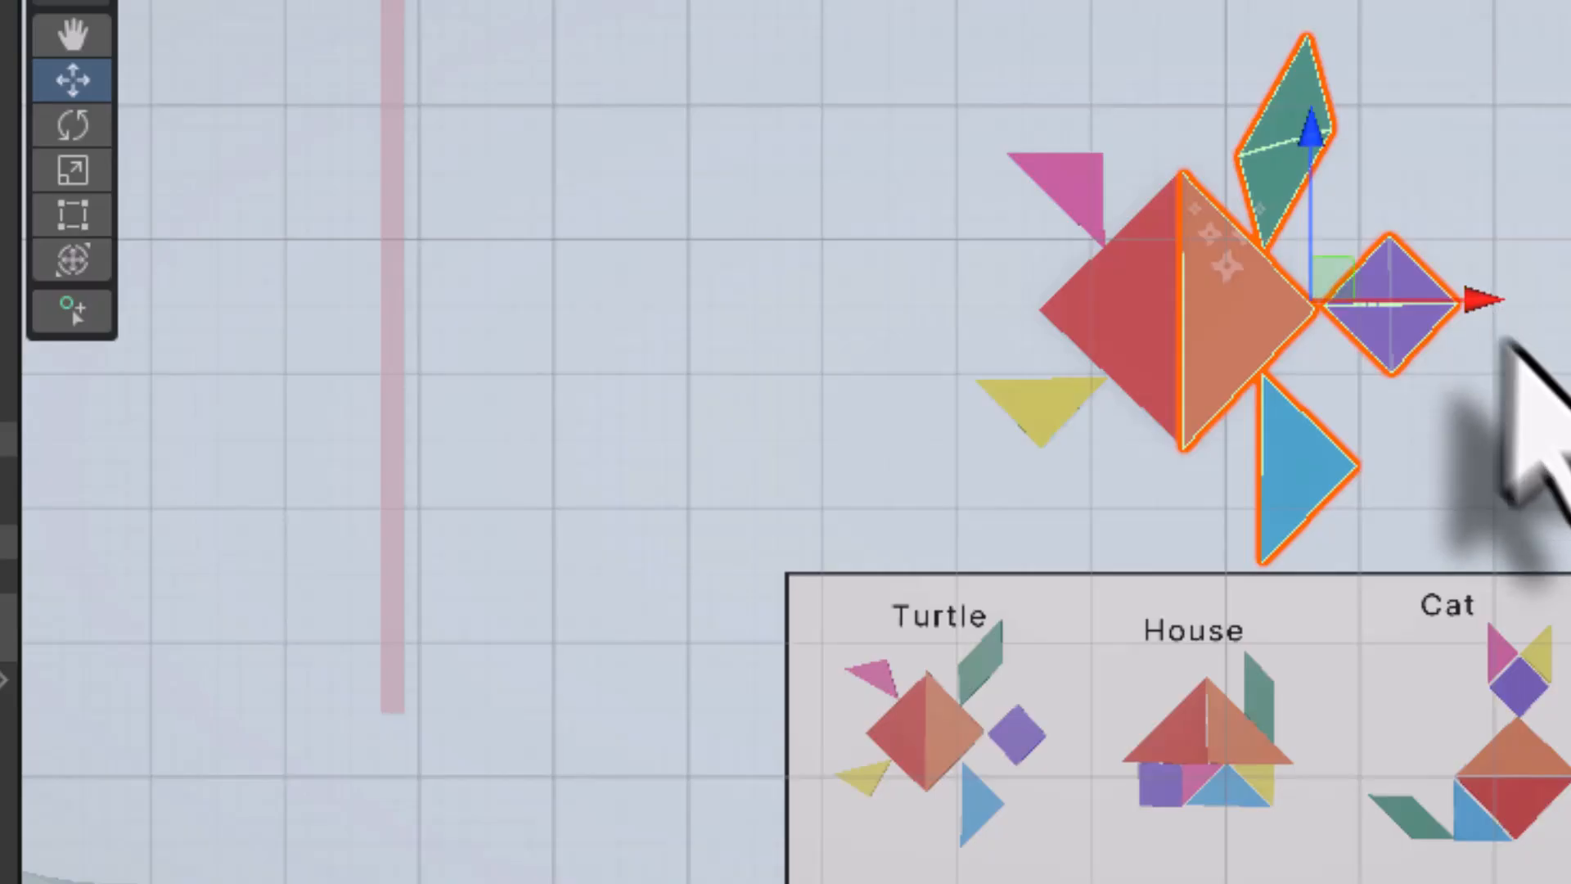
{"action": "left_click", "coordinate": [1570, 394]}
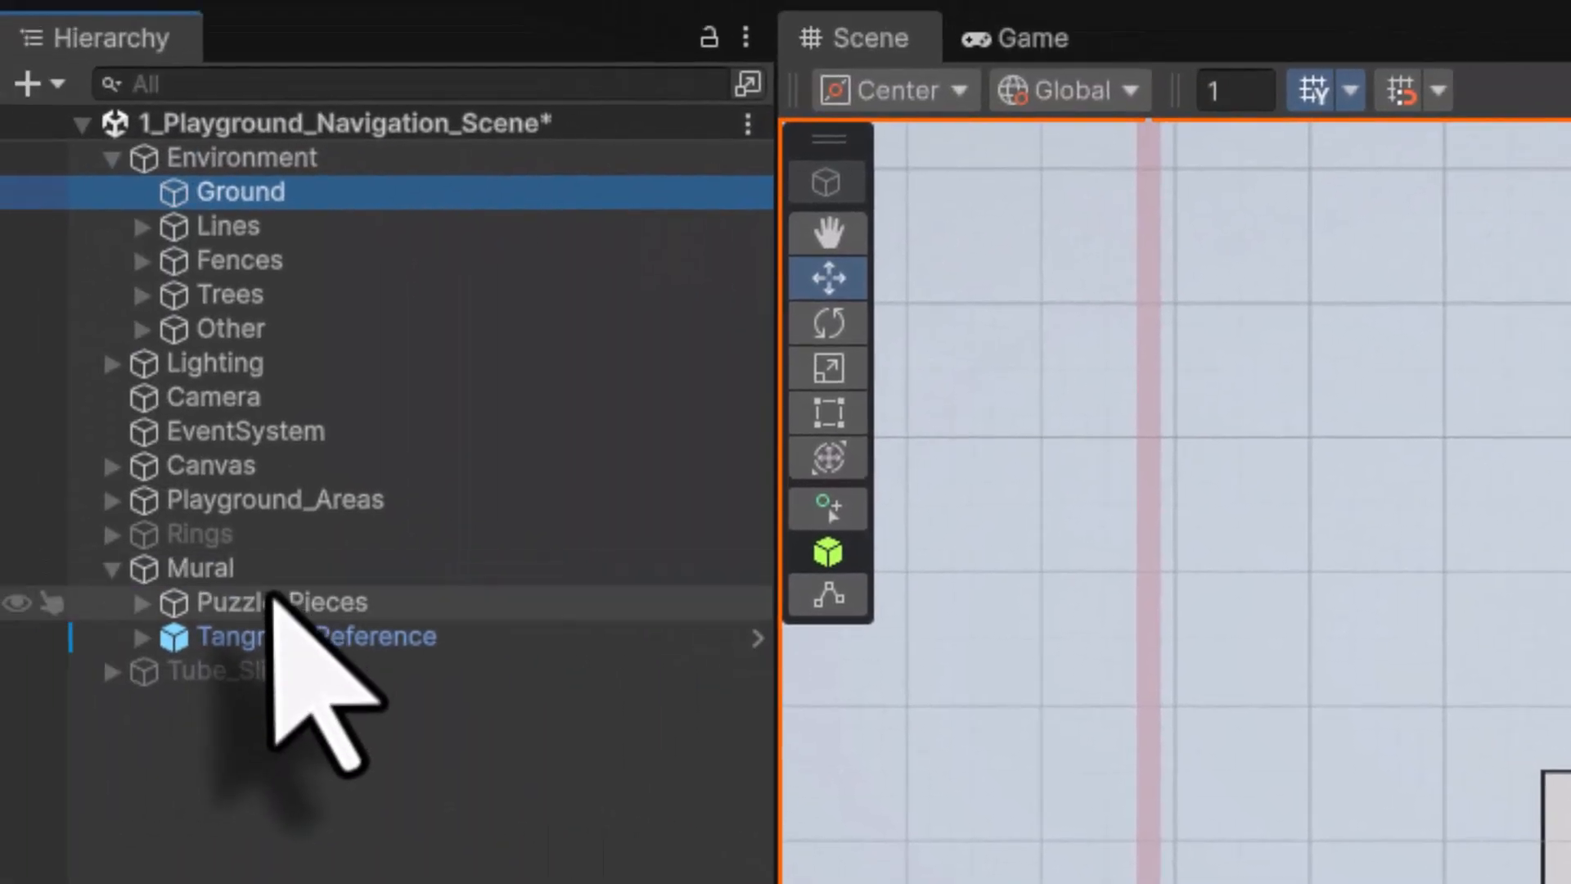
{"action": "left_click", "coordinate": [278, 610]}
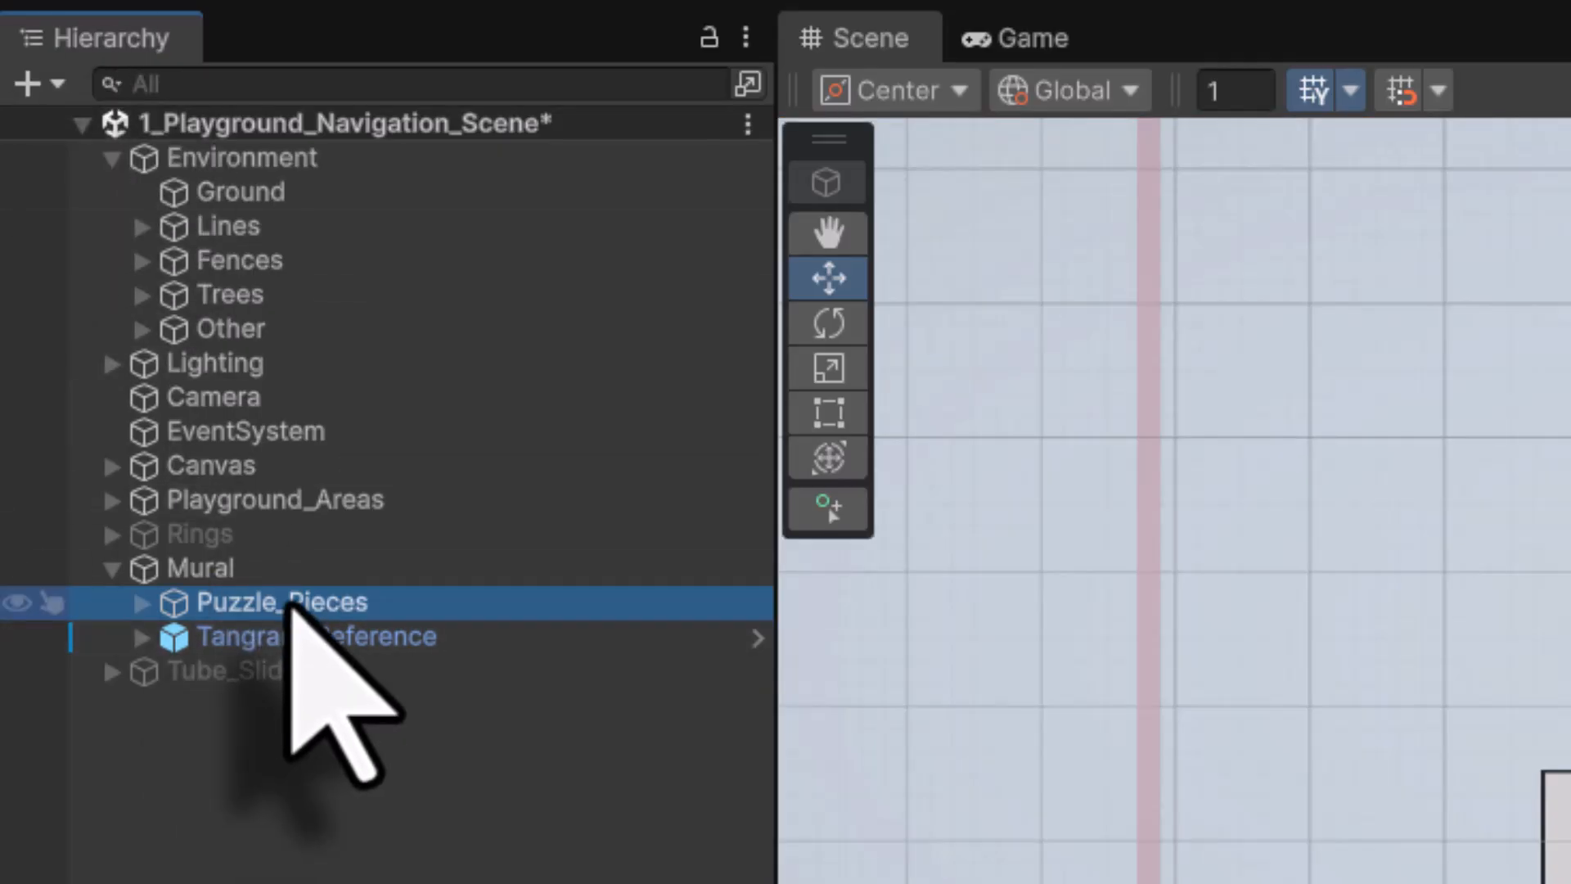
Rename the Puzzle_Pieces group to 'Turtle' and save 1_Playground_Navigation_Scene via File > Save
{"action": "left_click", "coordinate": [288, 607]}
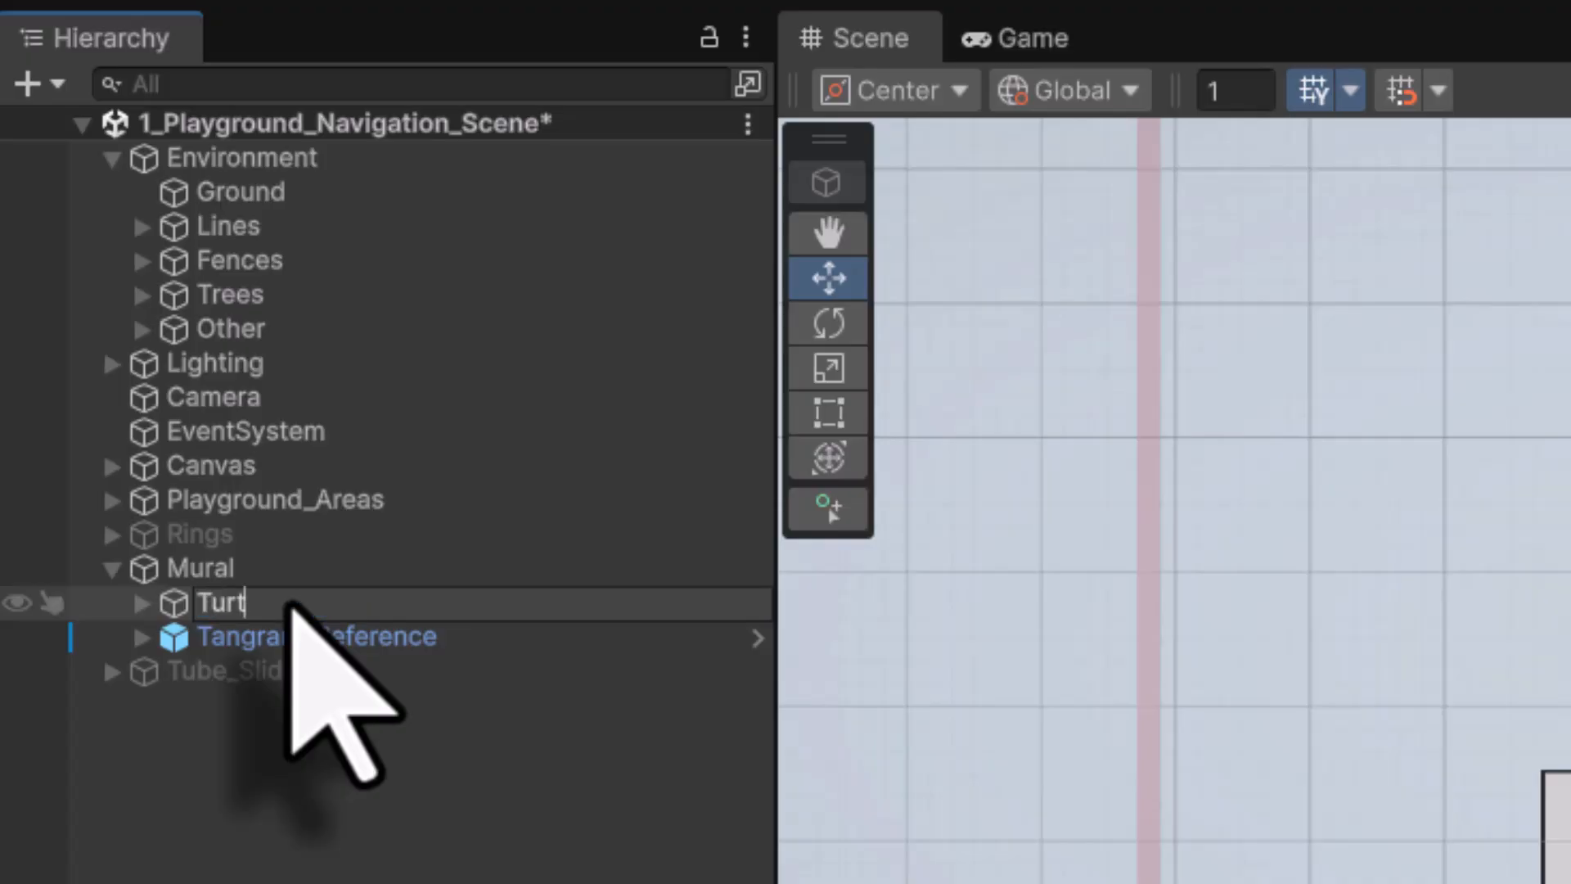
{"action": "type", "text": "Turtle"}
{"action": "key", "text": "Return"}
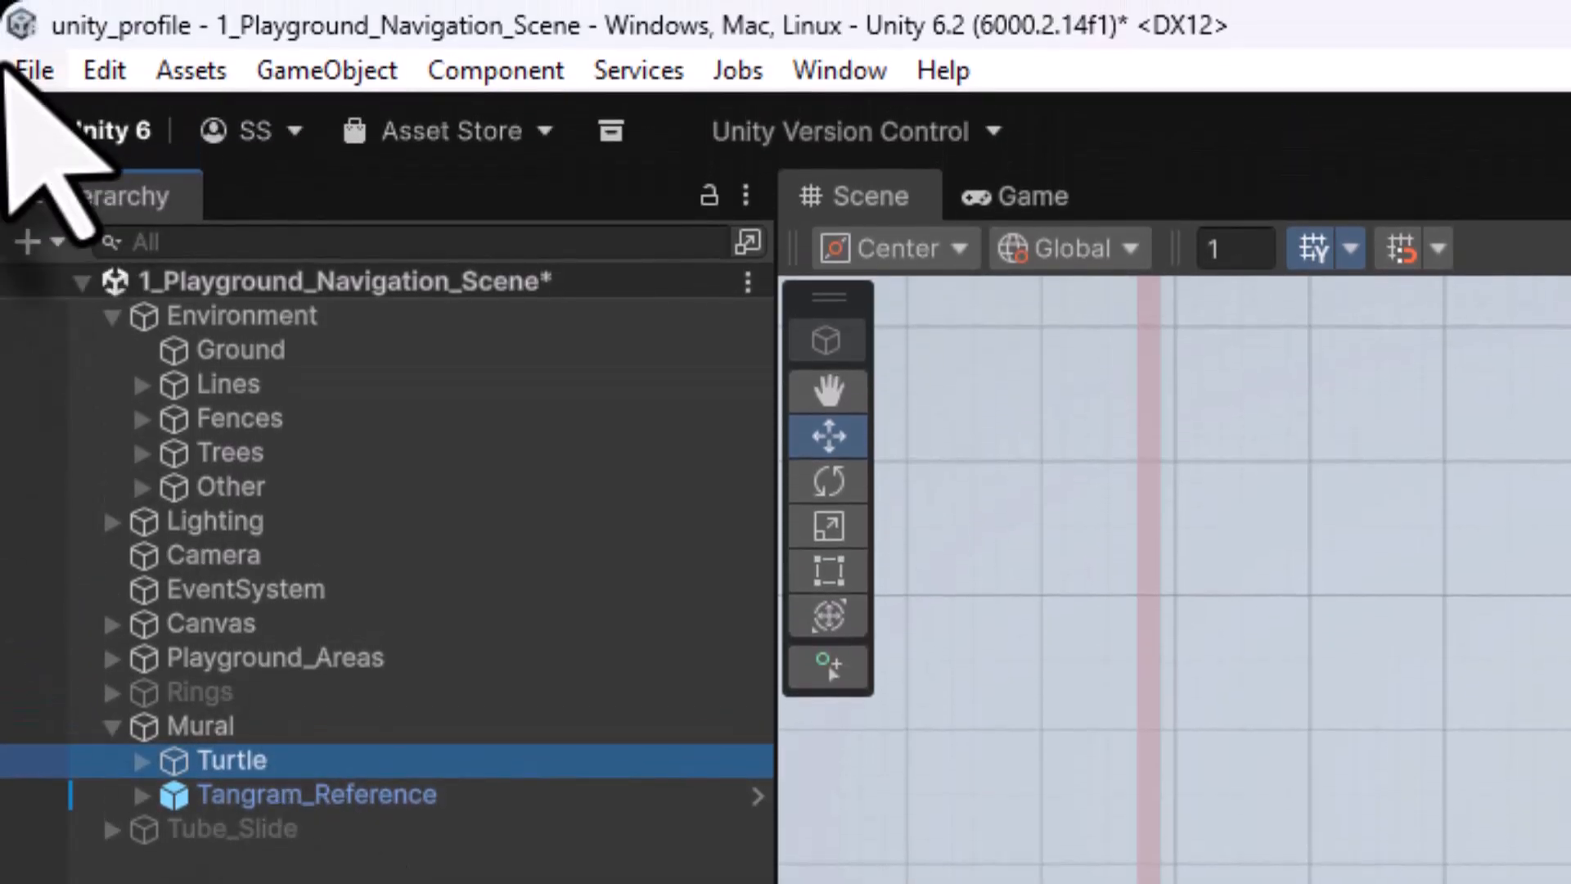
{"action": "left_click", "coordinate": [25, 70]}
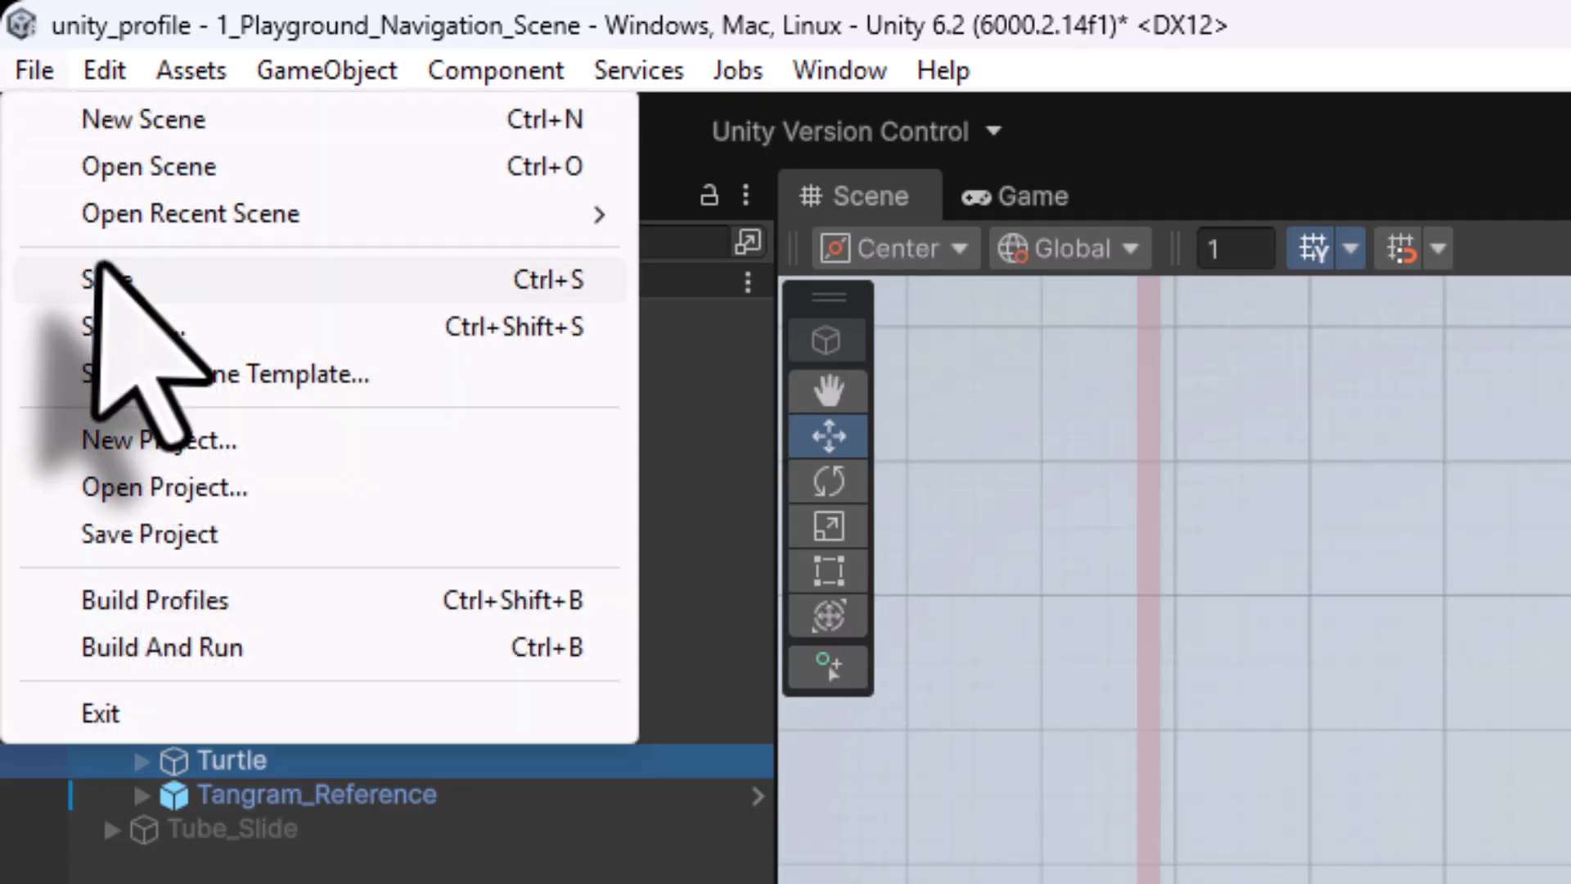
{"action": "left_click", "coordinate": [99, 280]}
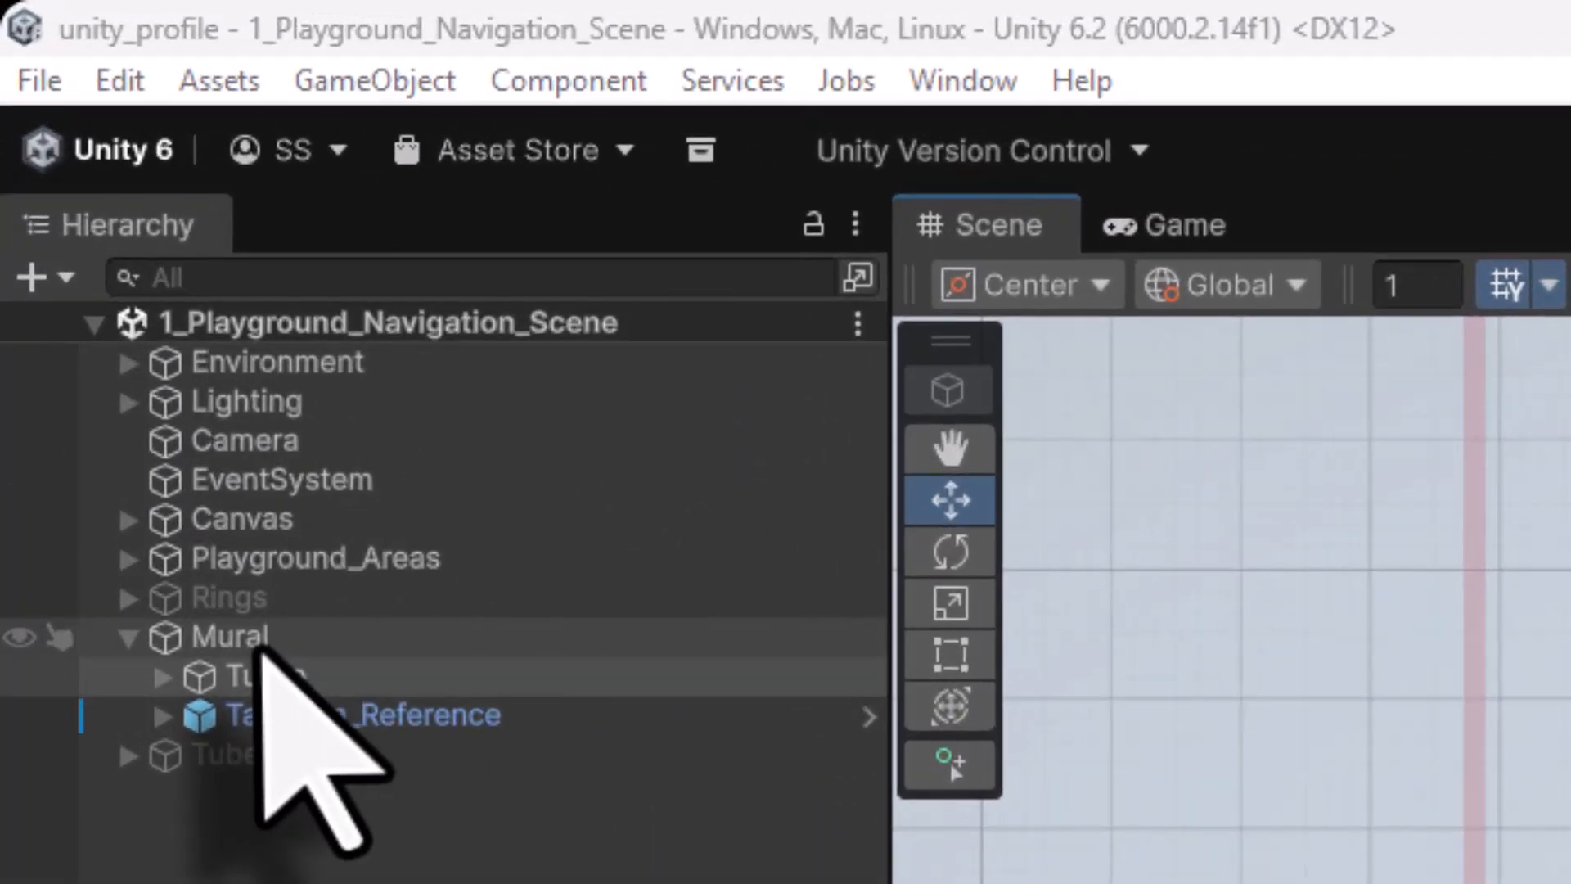
Collapse Mural in the Hierarchy and tick Tube_Slide's active checkbox in the Inspector
{"action": "left_click", "coordinate": [78, 213]}
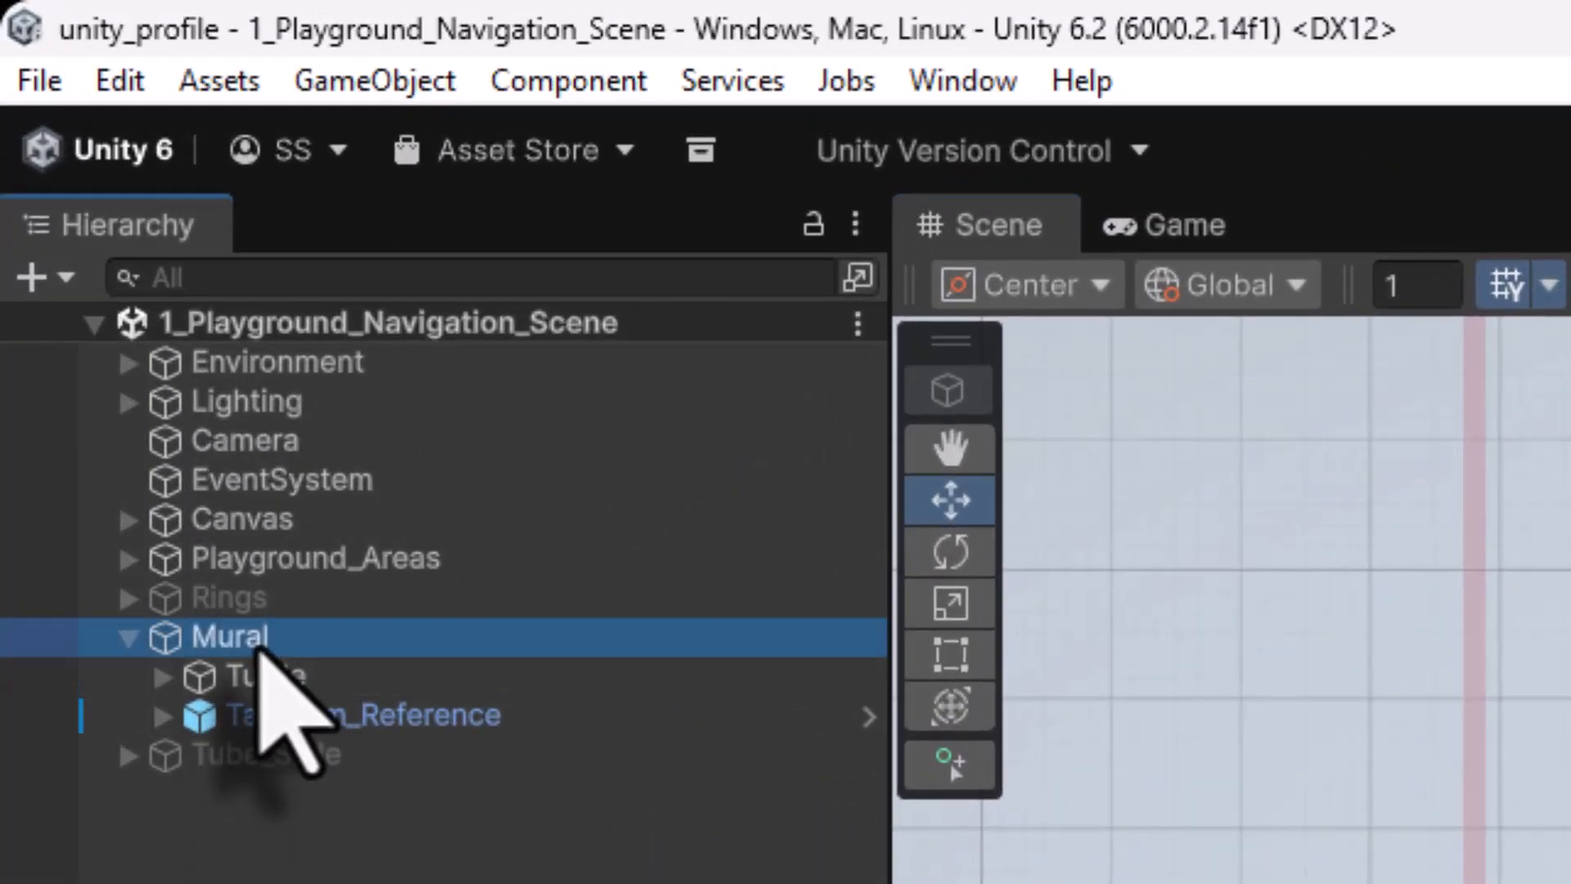
{"action": "left_click", "coordinate": [128, 637]}
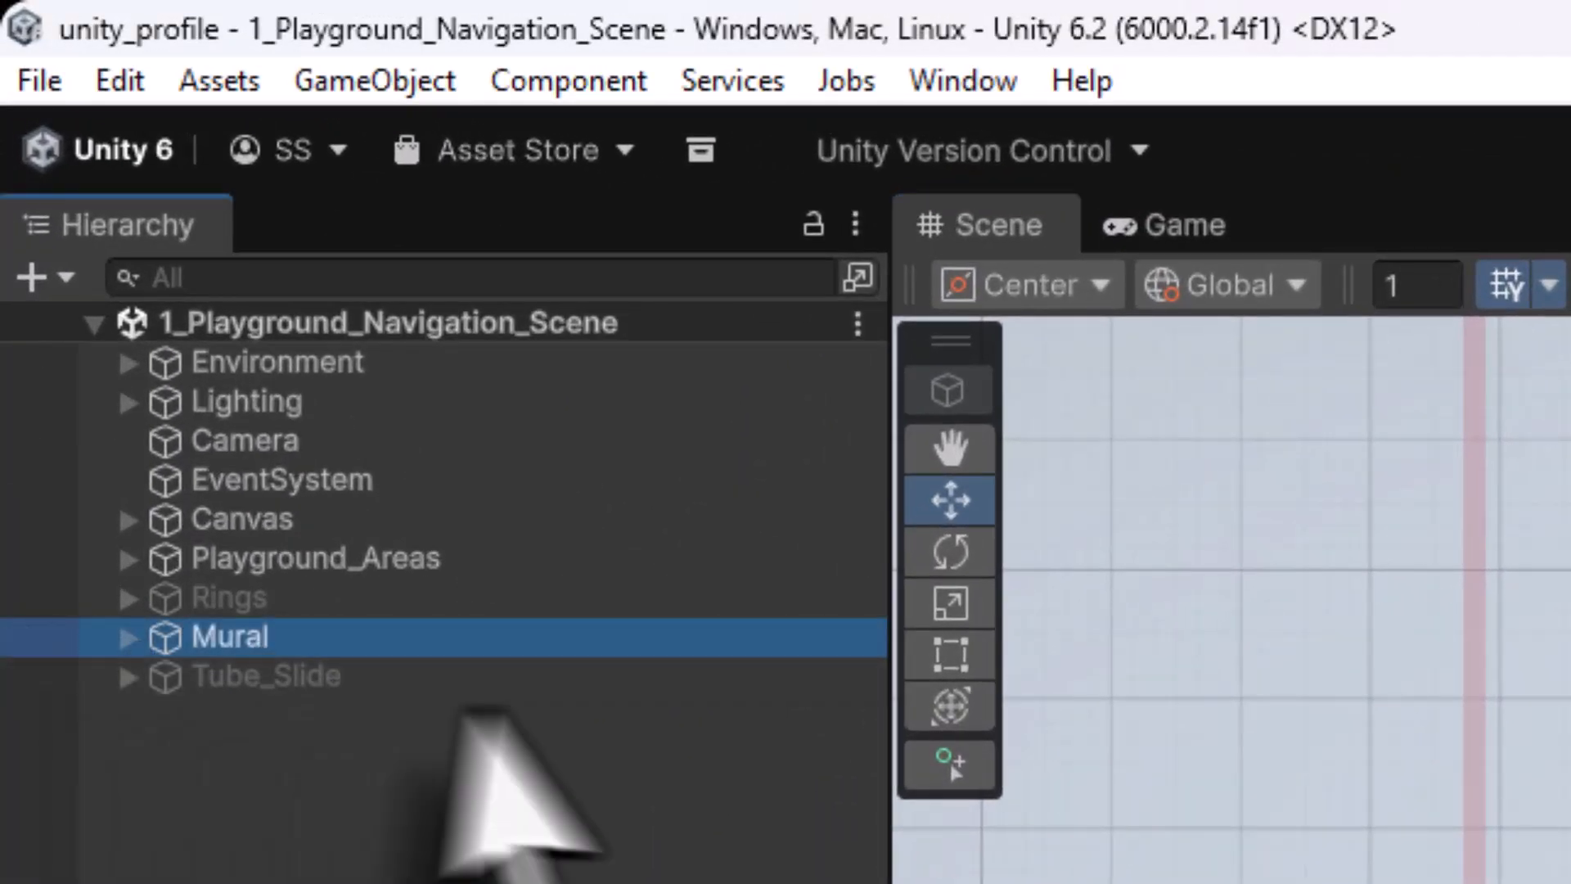
{"action": "left_click", "coordinate": [274, 684]}
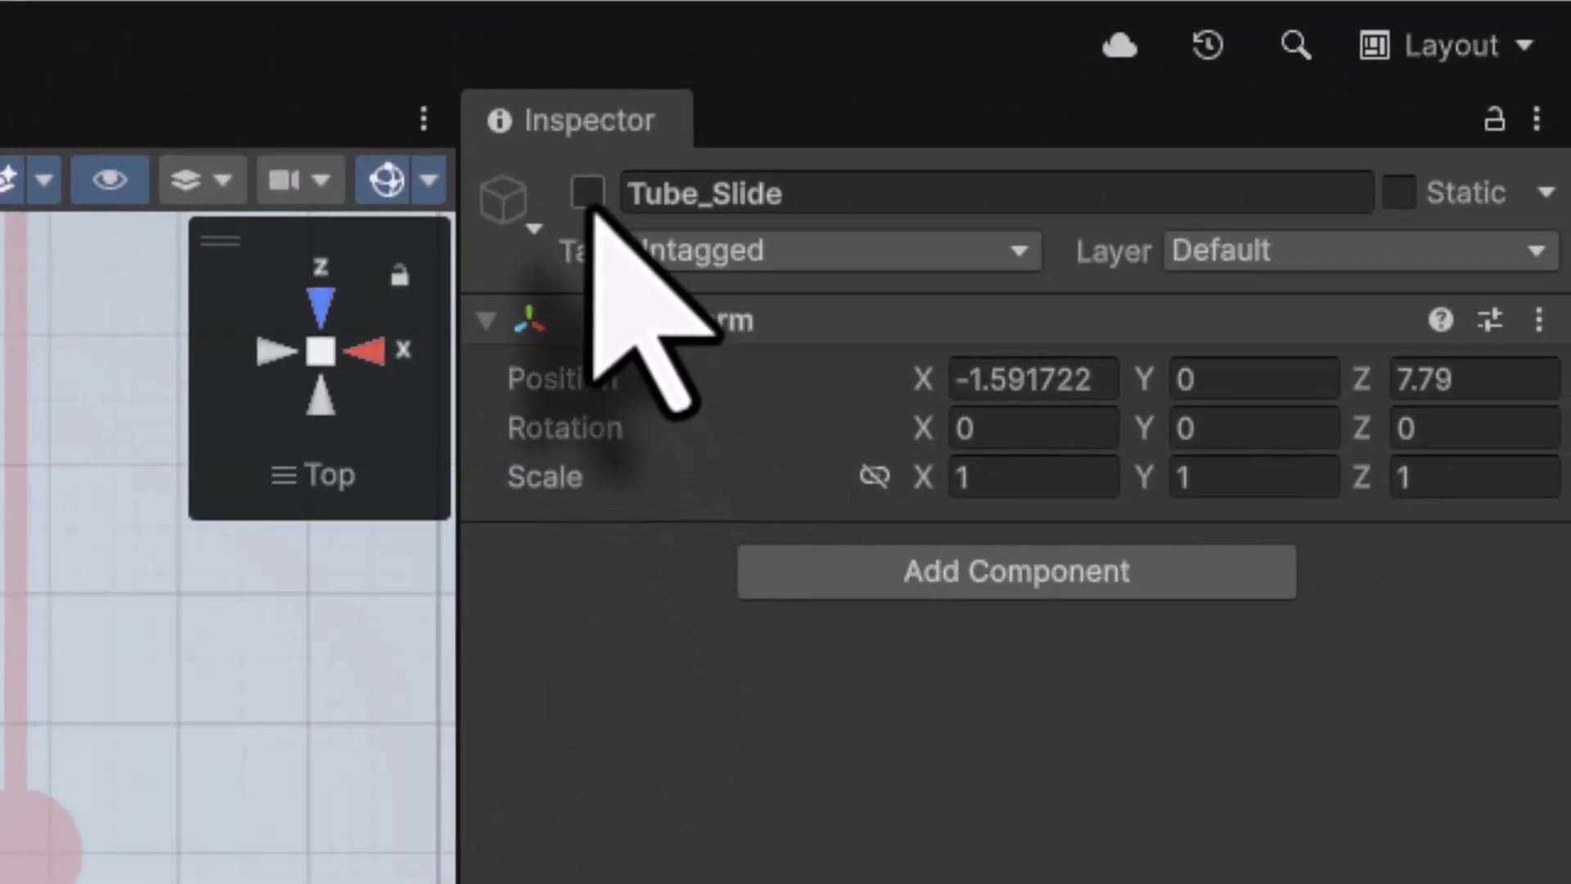
{"action": "left_click", "coordinate": [587, 193]}
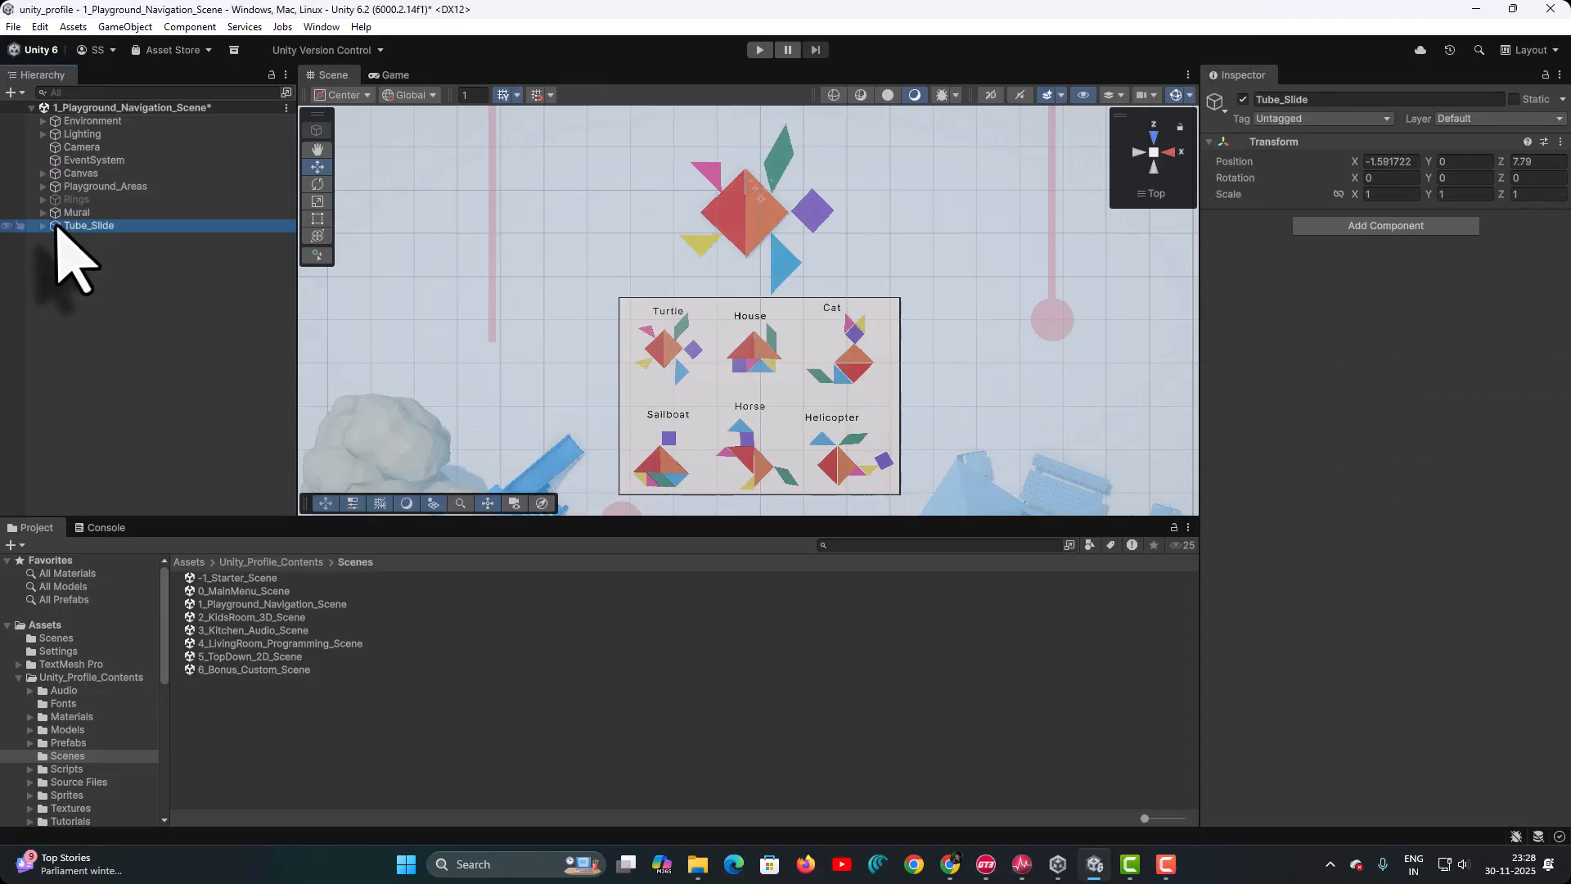
Frame Tube_Slide in the Scene view and expand it to inspect its bottom, middle and top pieces
{"action": "double_click", "coordinate": [56, 227]}
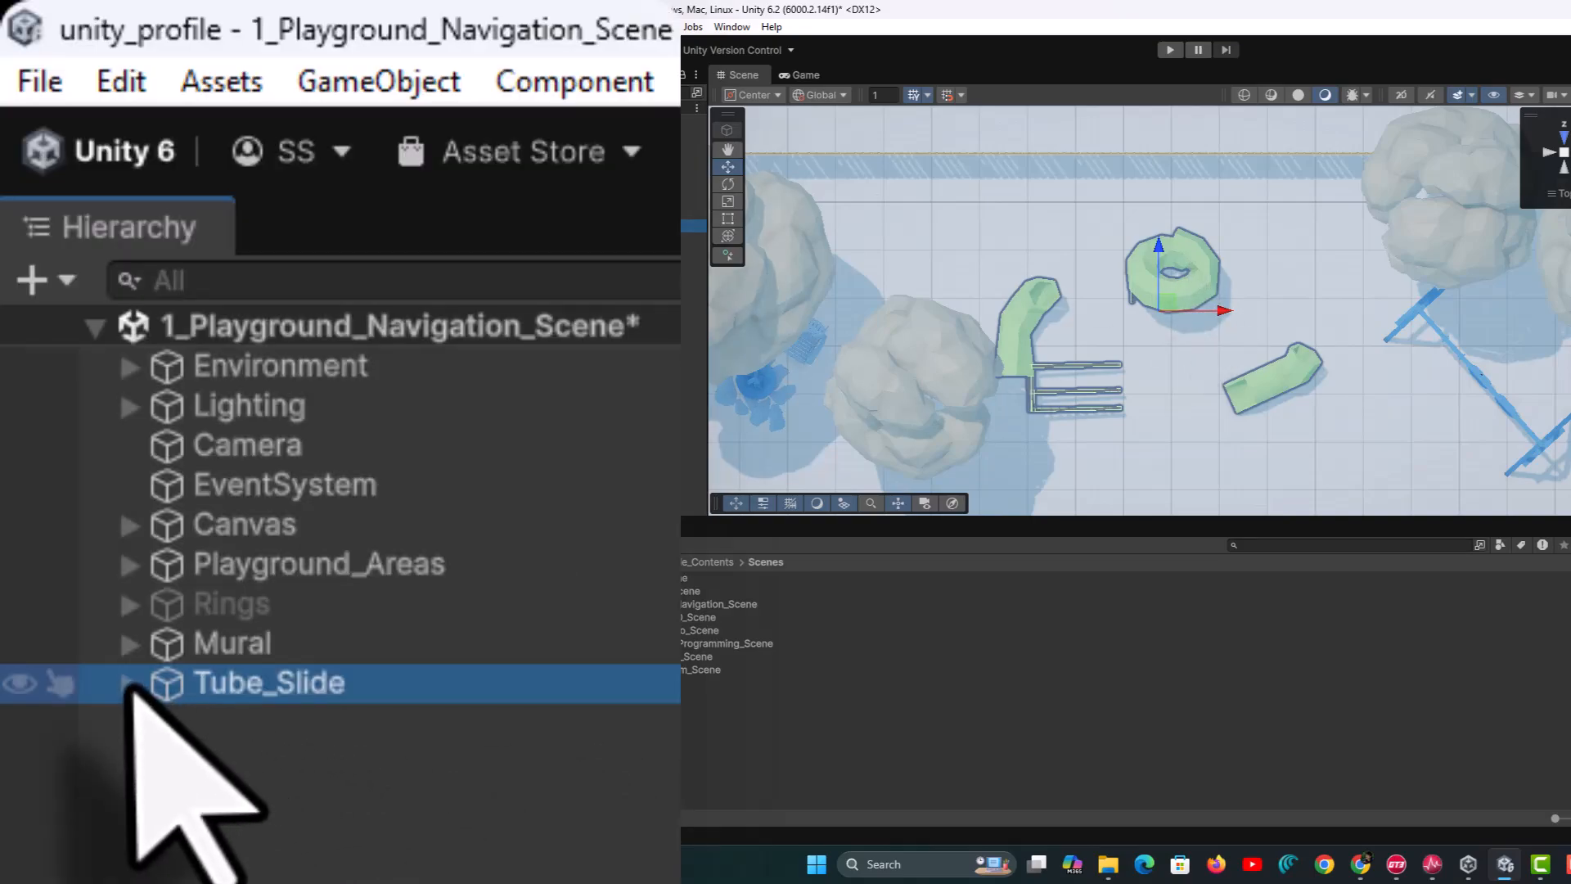
{"action": "left_click", "coordinate": [453, 225]}
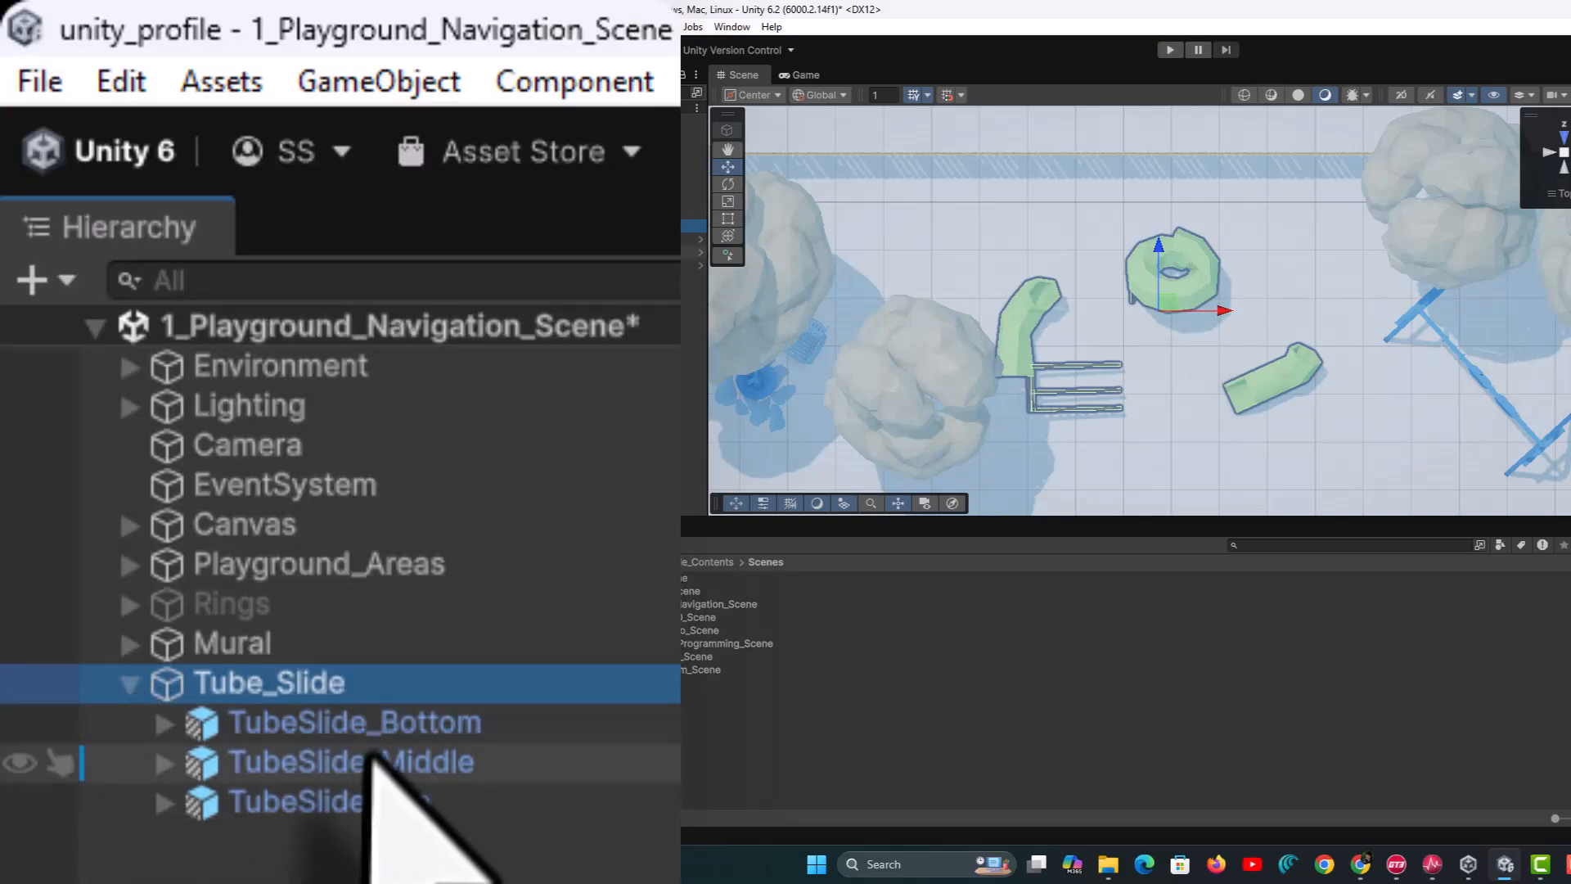
{"action": "left_click", "coordinate": [370, 721]}
{"action": "left_click", "coordinate": [362, 771]}
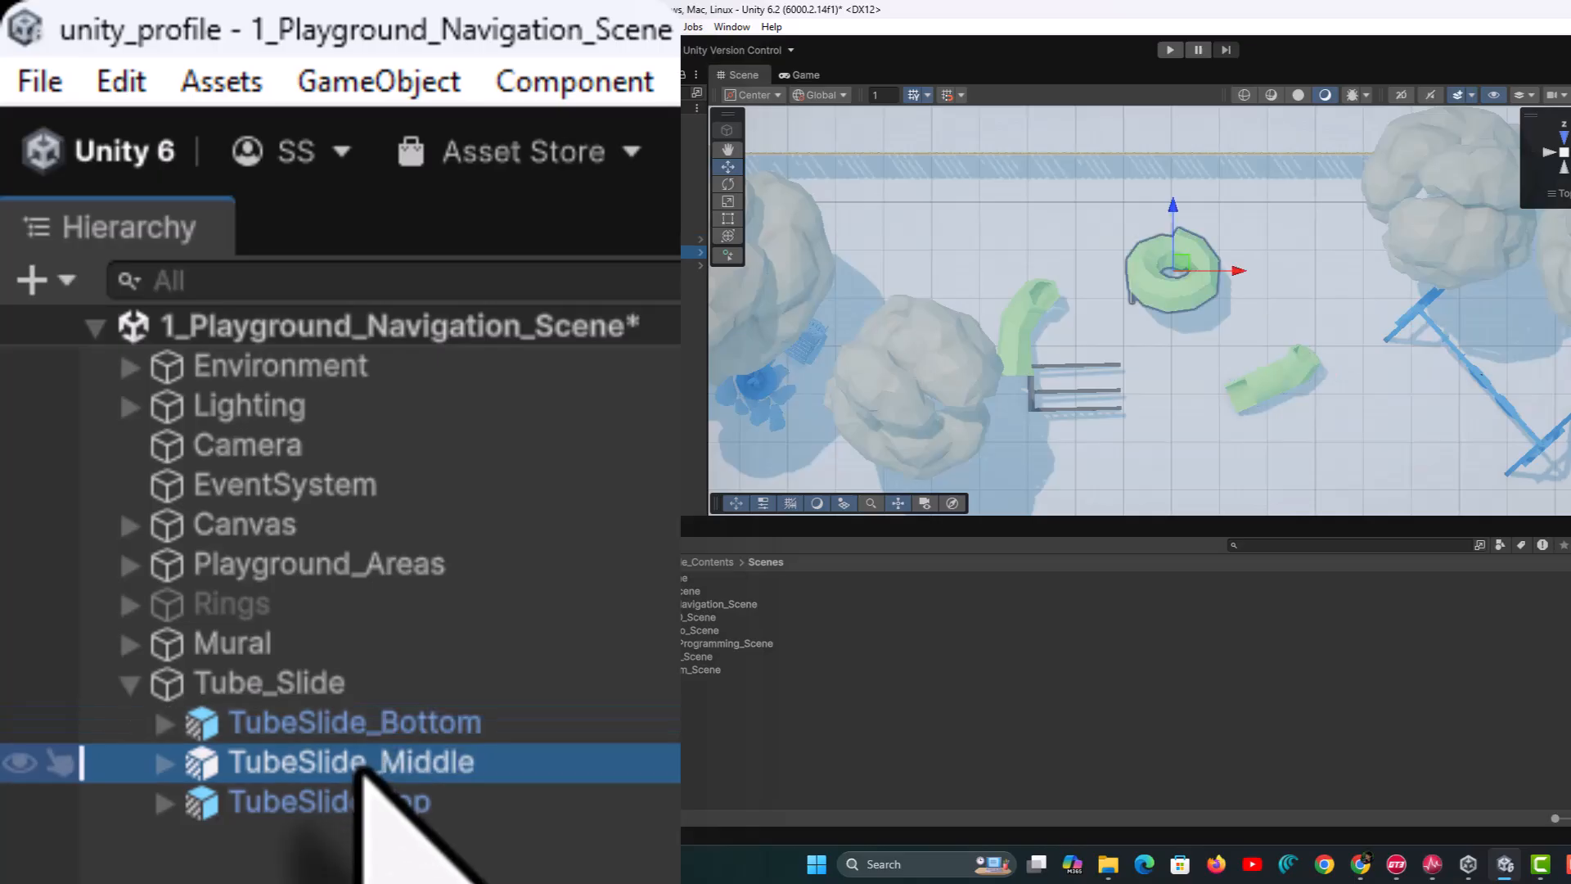
{"action": "left_click", "coordinate": [345, 803]}
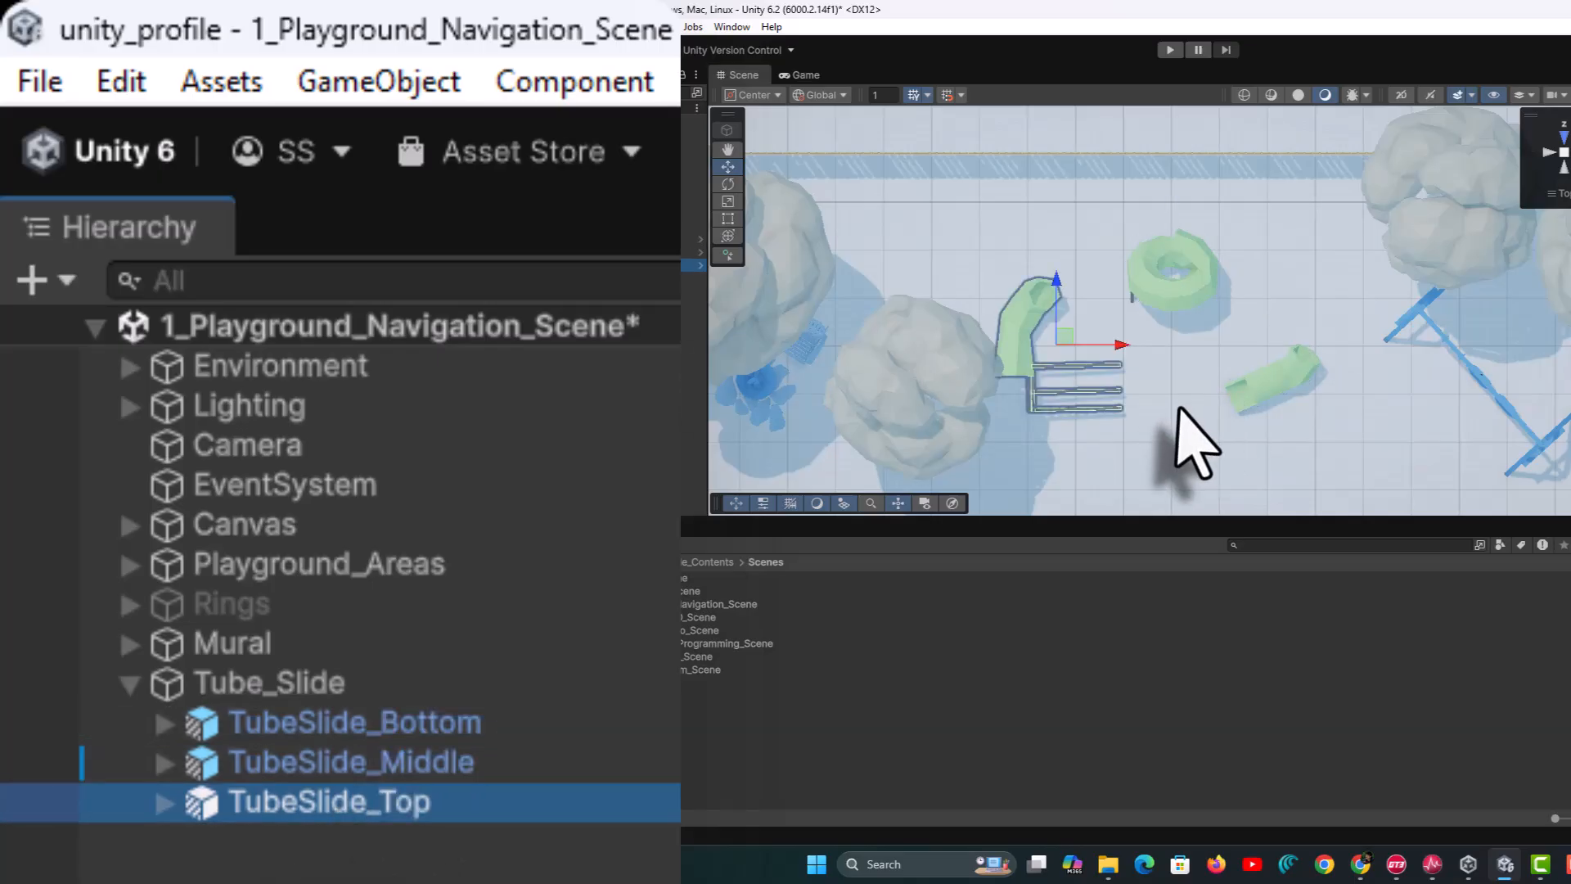
{"action": "left_click_drag", "start_coordinate": [1199, 449], "coordinate": [1160, 170], "text": "alt"}
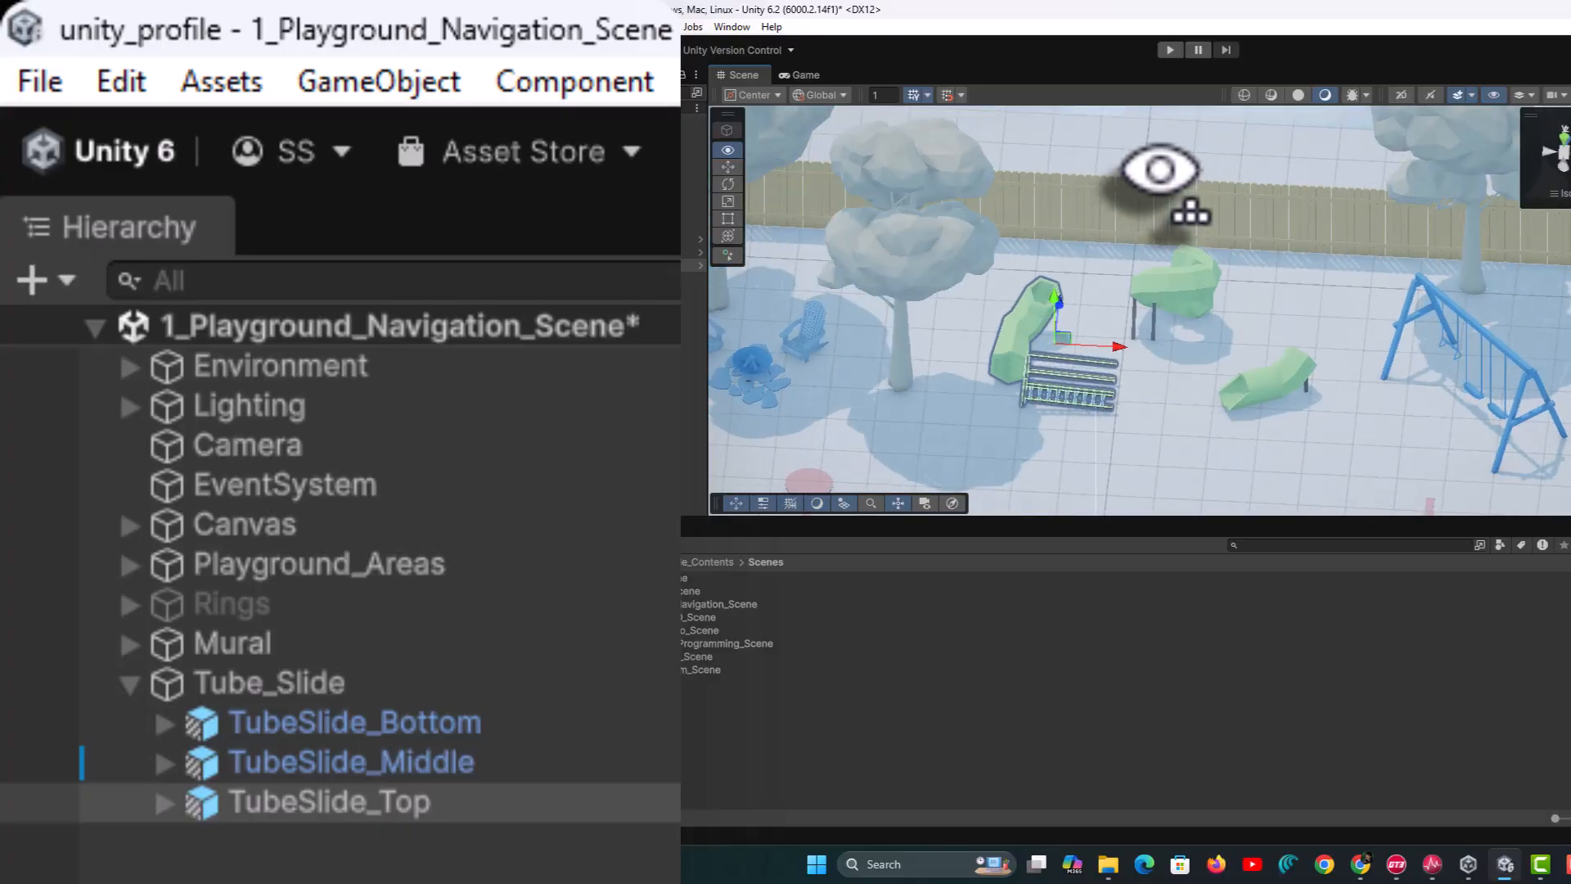
Set TubeSlide_Top's X and Y rotation to 0 and move it to Position Y 0.12
{"action": "left_click", "coordinate": [200, 800]}
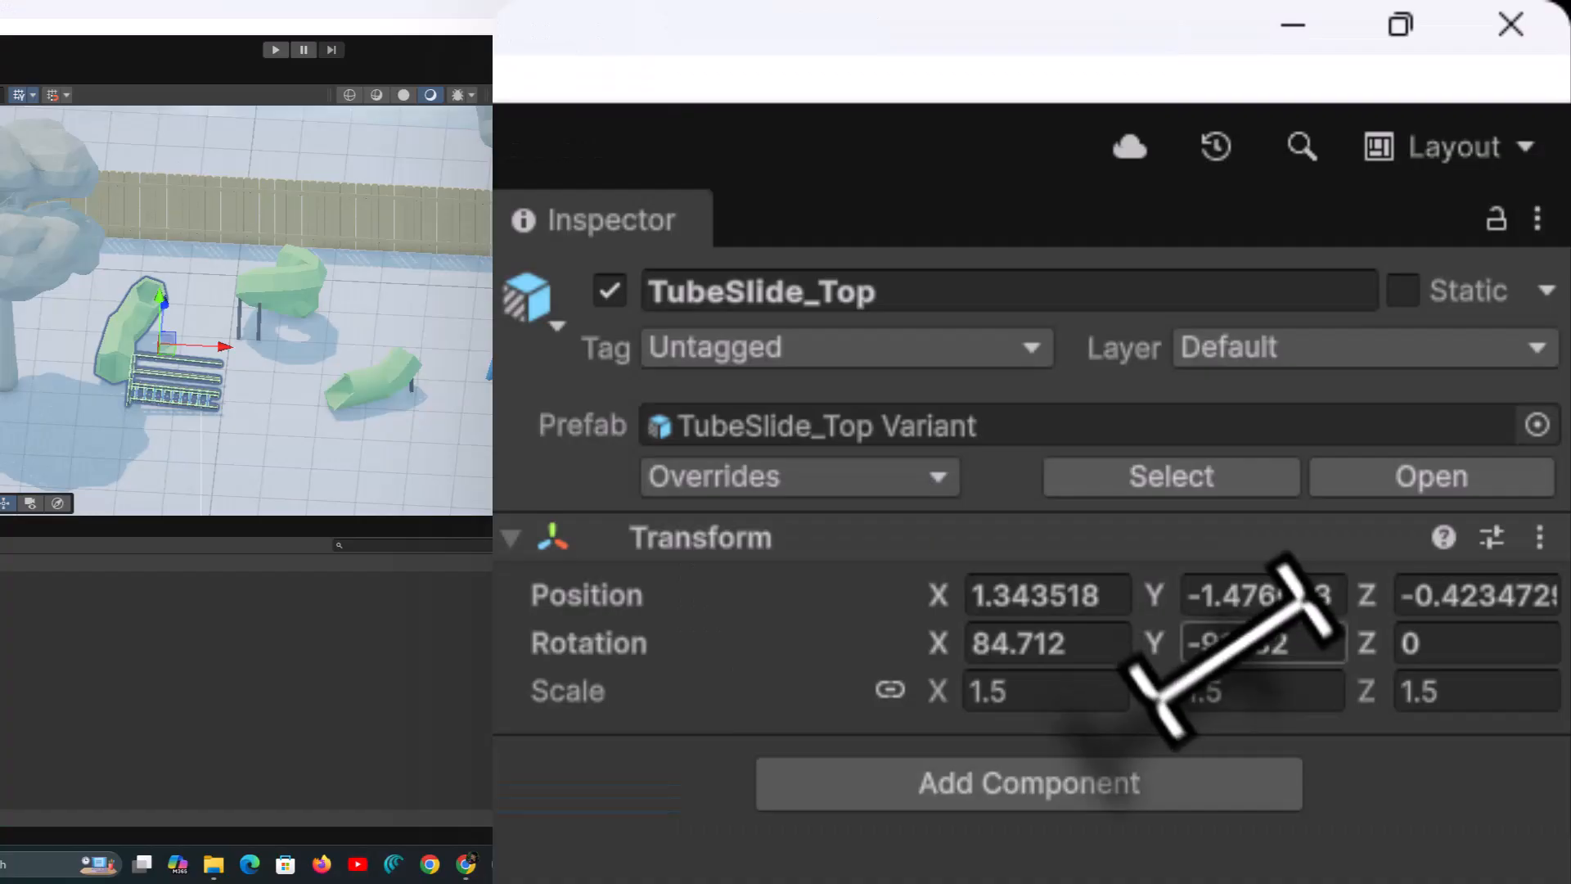
{"action": "left_click", "coordinate": [1240, 643]}
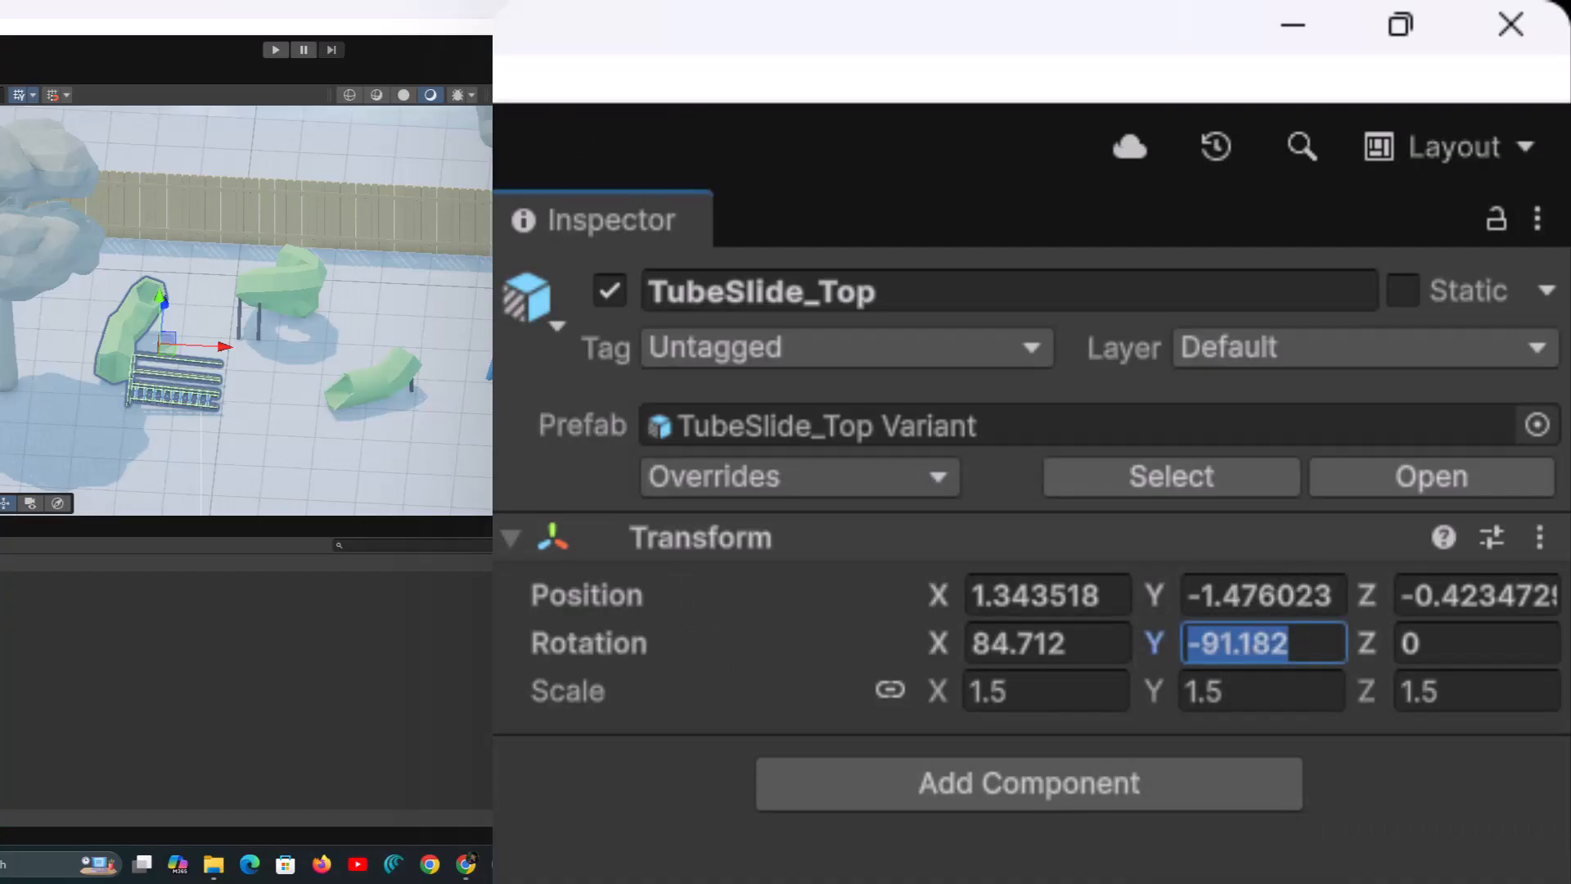
{"action": "type", "text": "0"}
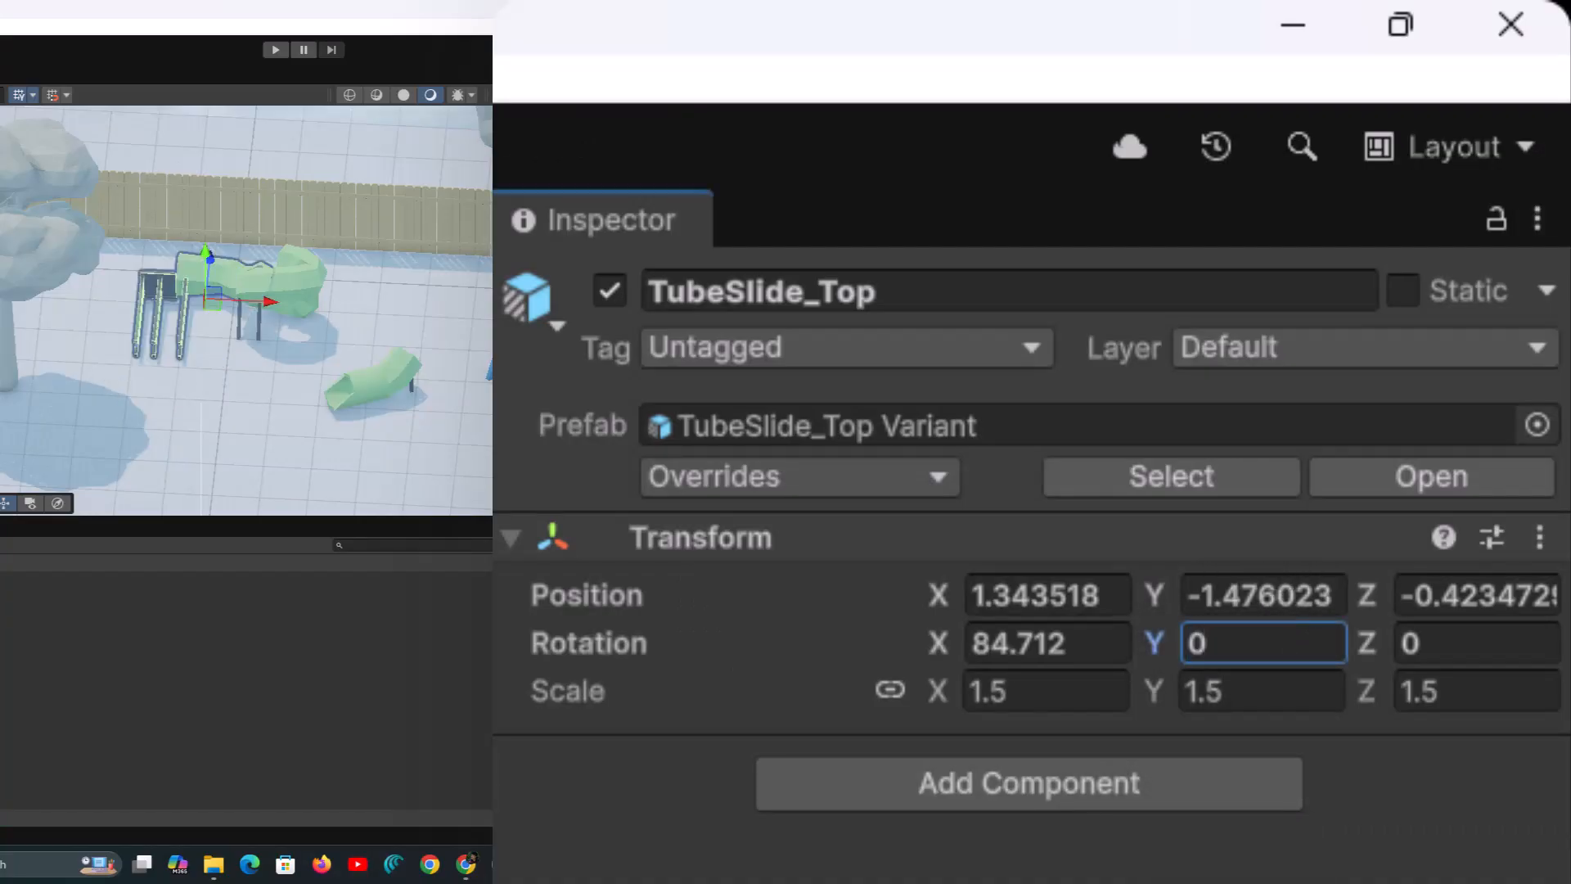
{"action": "left_click", "coordinate": [1059, 645]}
{"action": "type", "text": "0"}
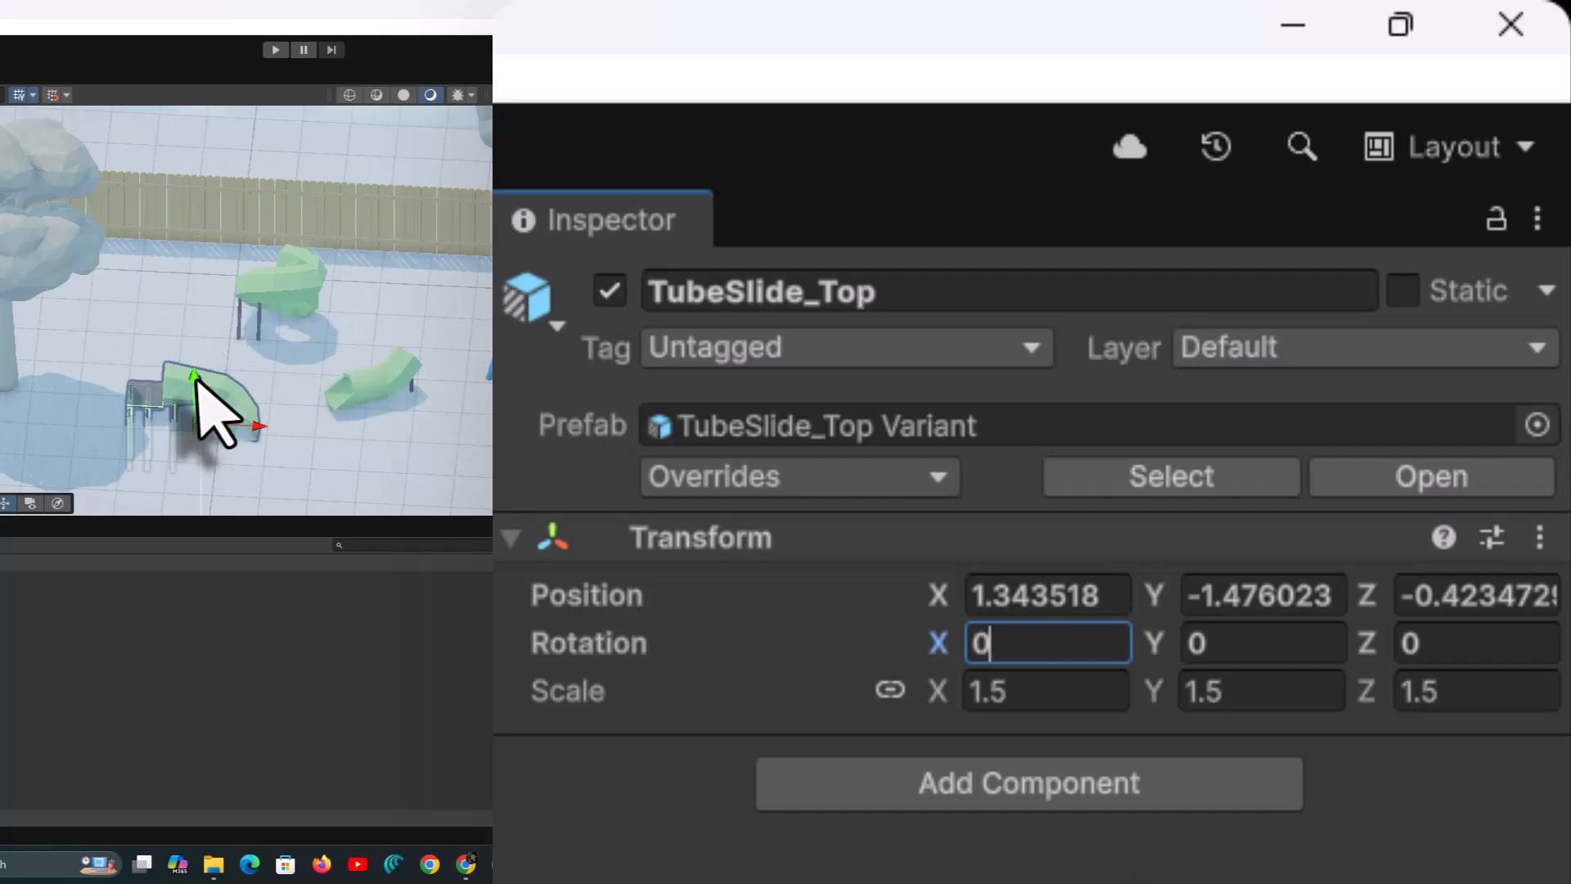
{"action": "left_click_drag", "start_coordinate": [196, 379], "coordinate": [203, 324]}
{"action": "right_click_drag", "start_coordinate": [245, 326], "coordinate": [374, 242]}
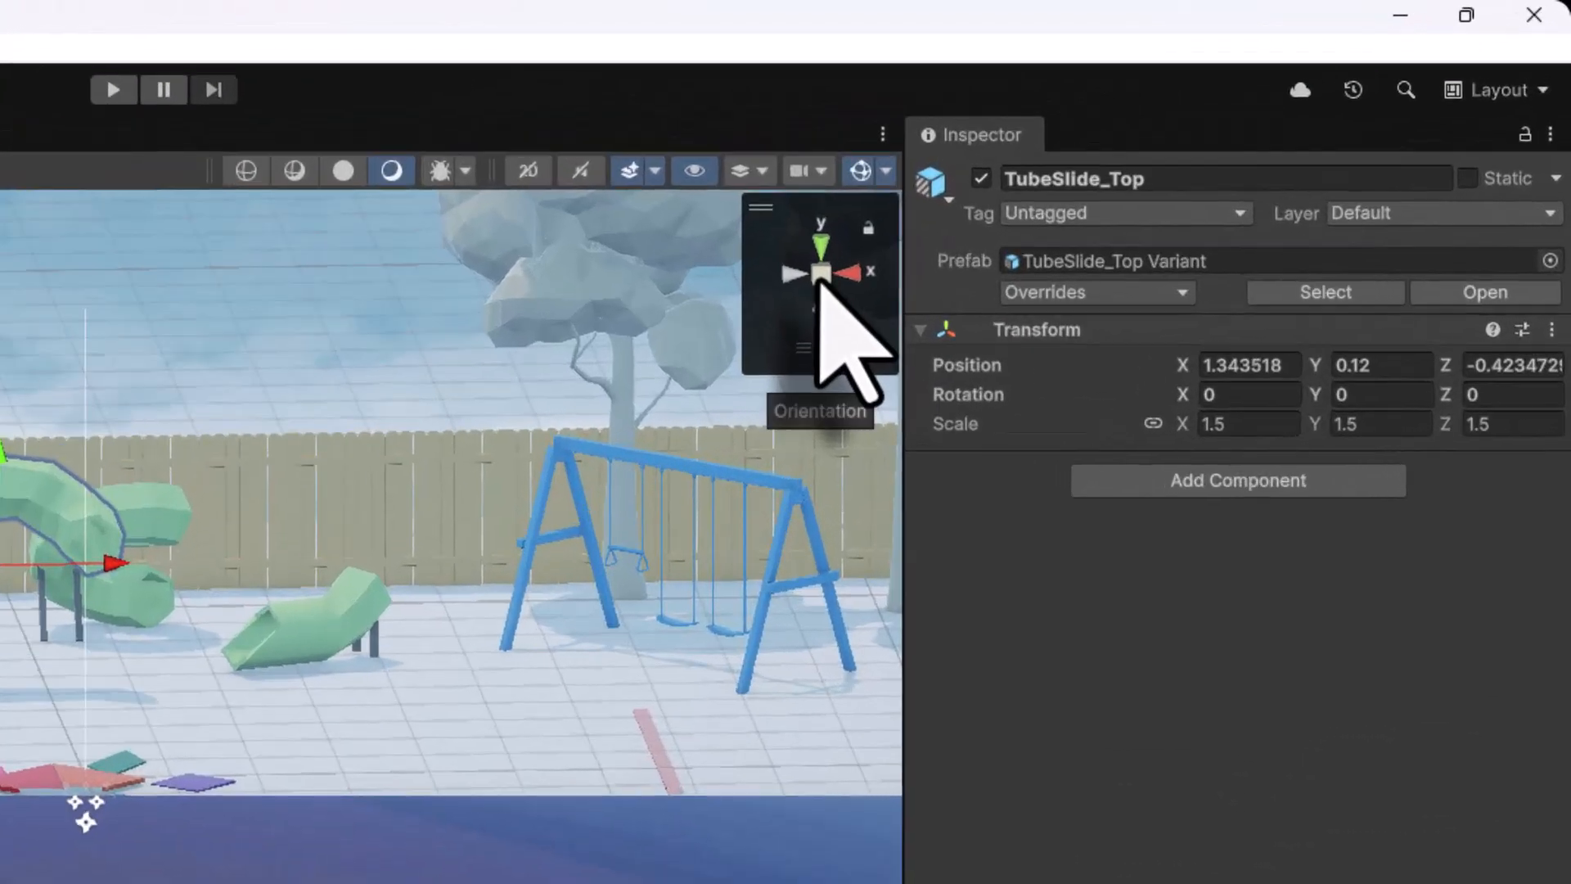
Switch to the Front view and deactivate the Fences object under Environment
{"action": "right_click", "coordinate": [1160, 159]}
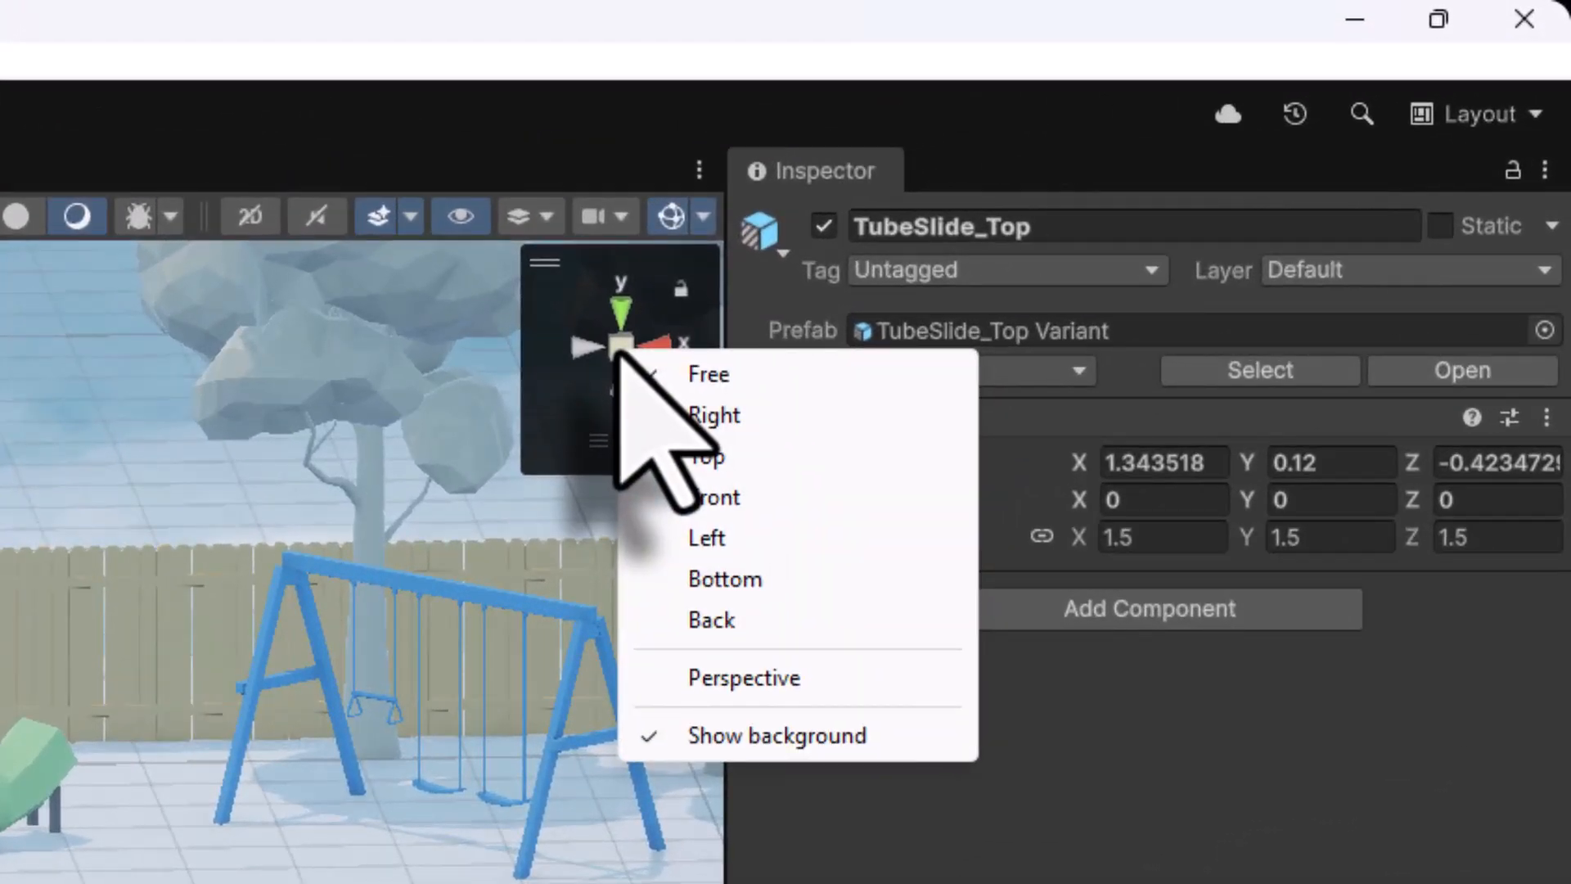
{"action": "left_click", "coordinate": [705, 497]}
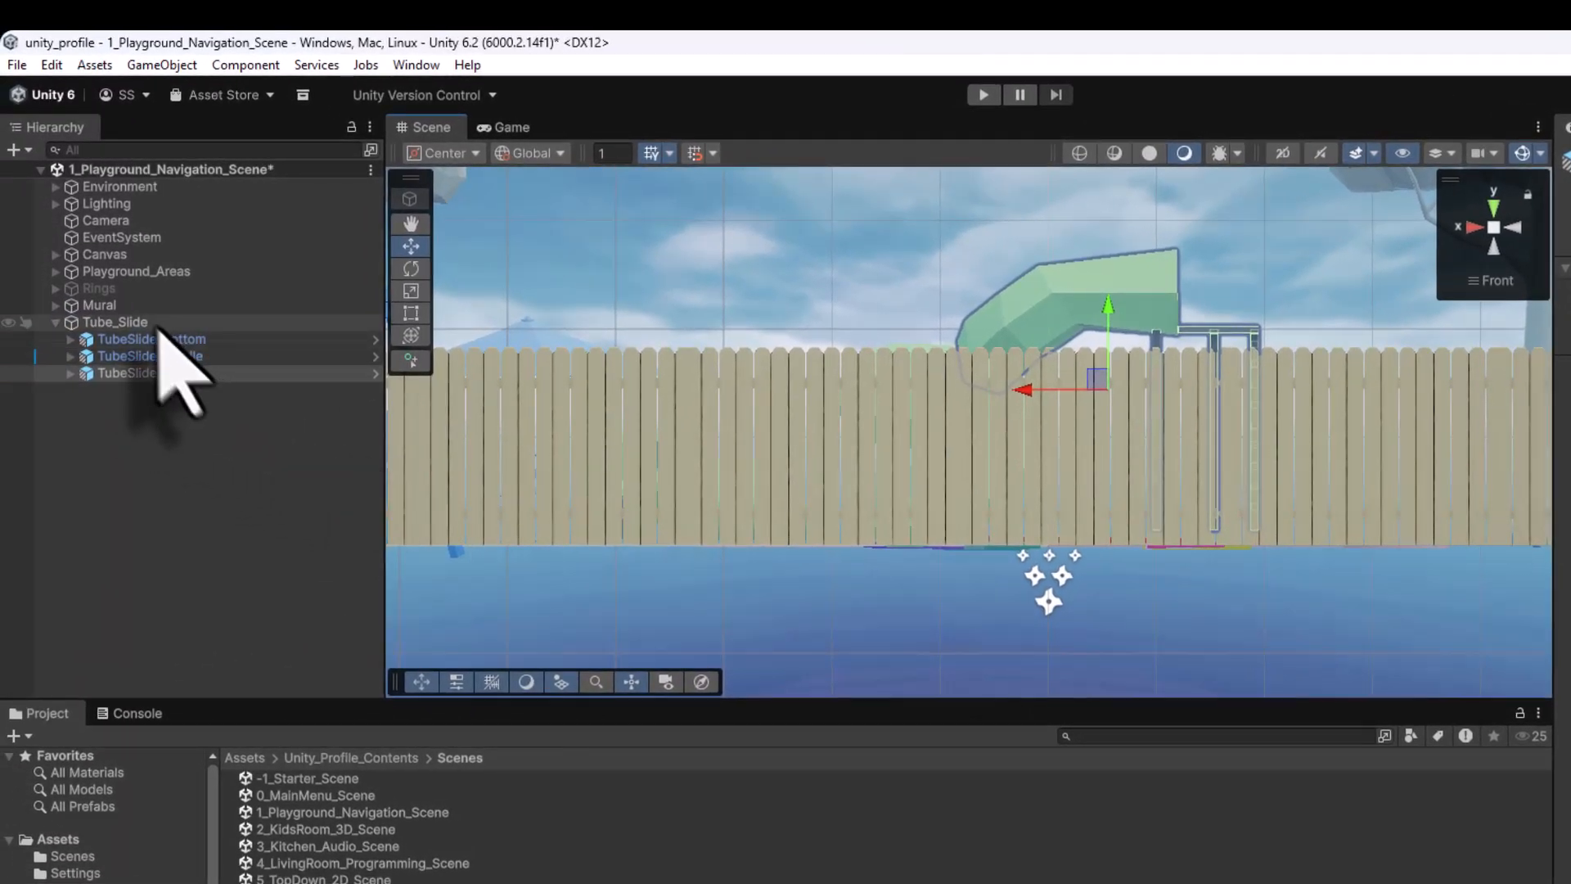
{"action": "left_click", "coordinate": [131, 271]}
{"action": "left_click", "coordinate": [55, 187]}
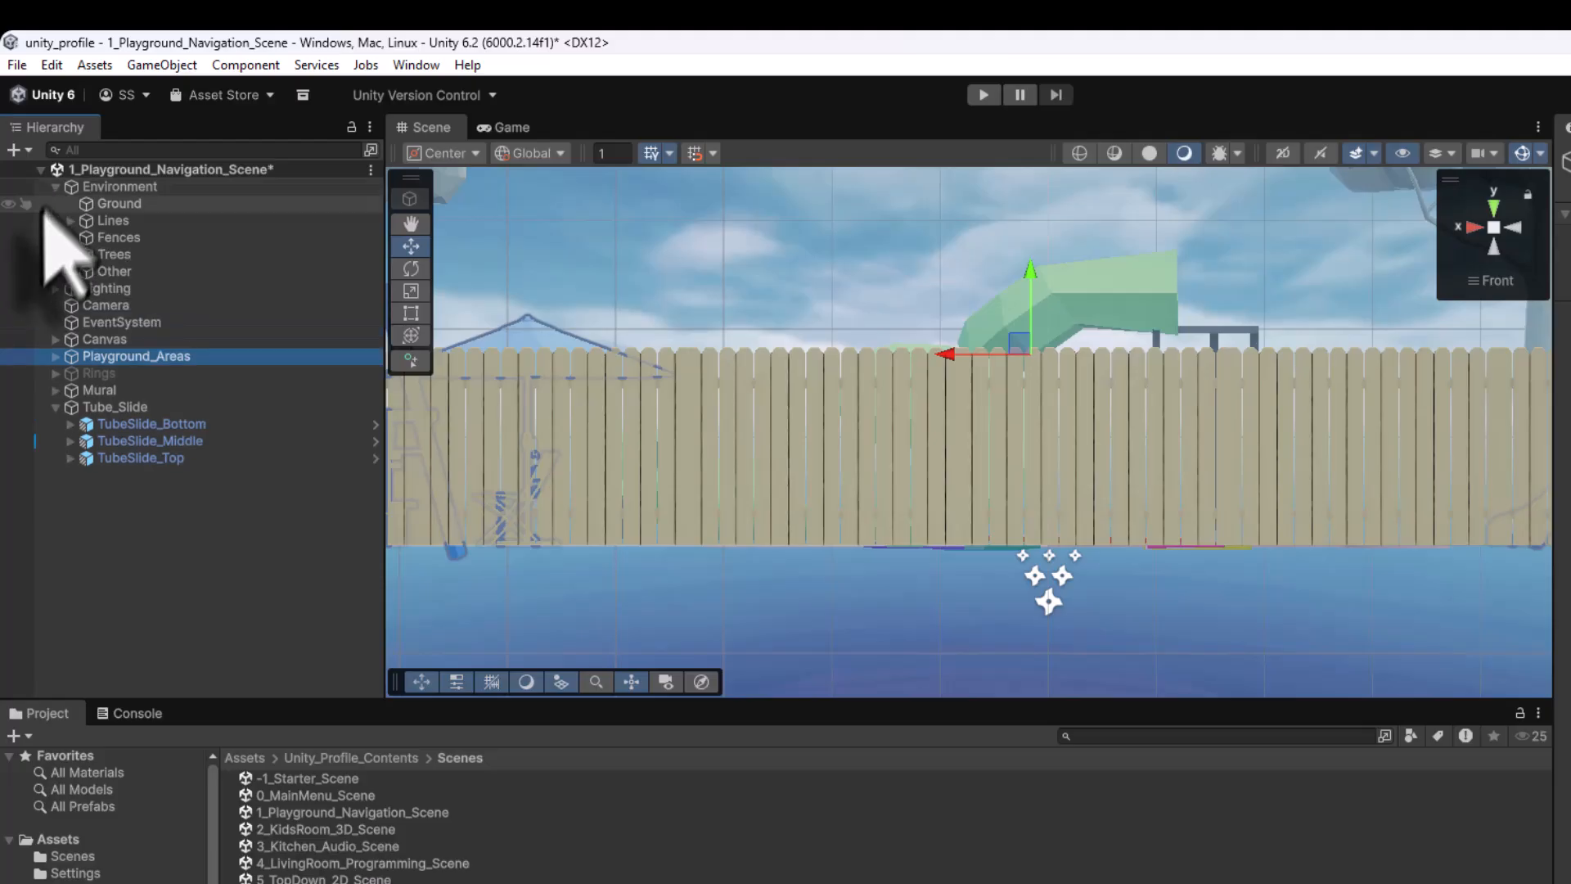
{"action": "left_click", "coordinate": [121, 237]}
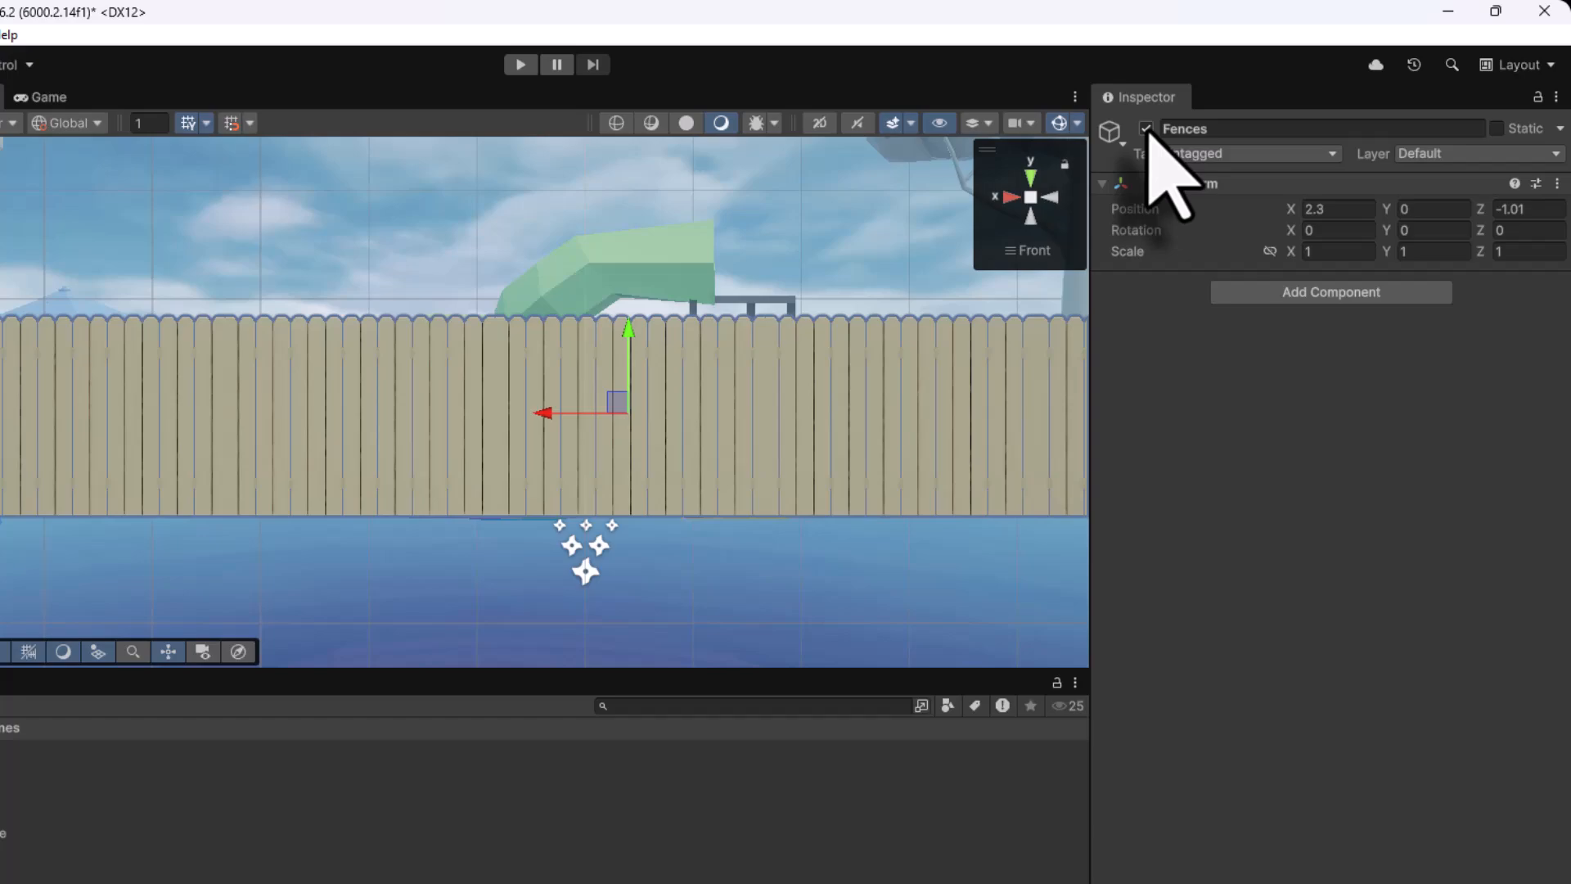
{"action": "left_click", "coordinate": [1146, 129]}
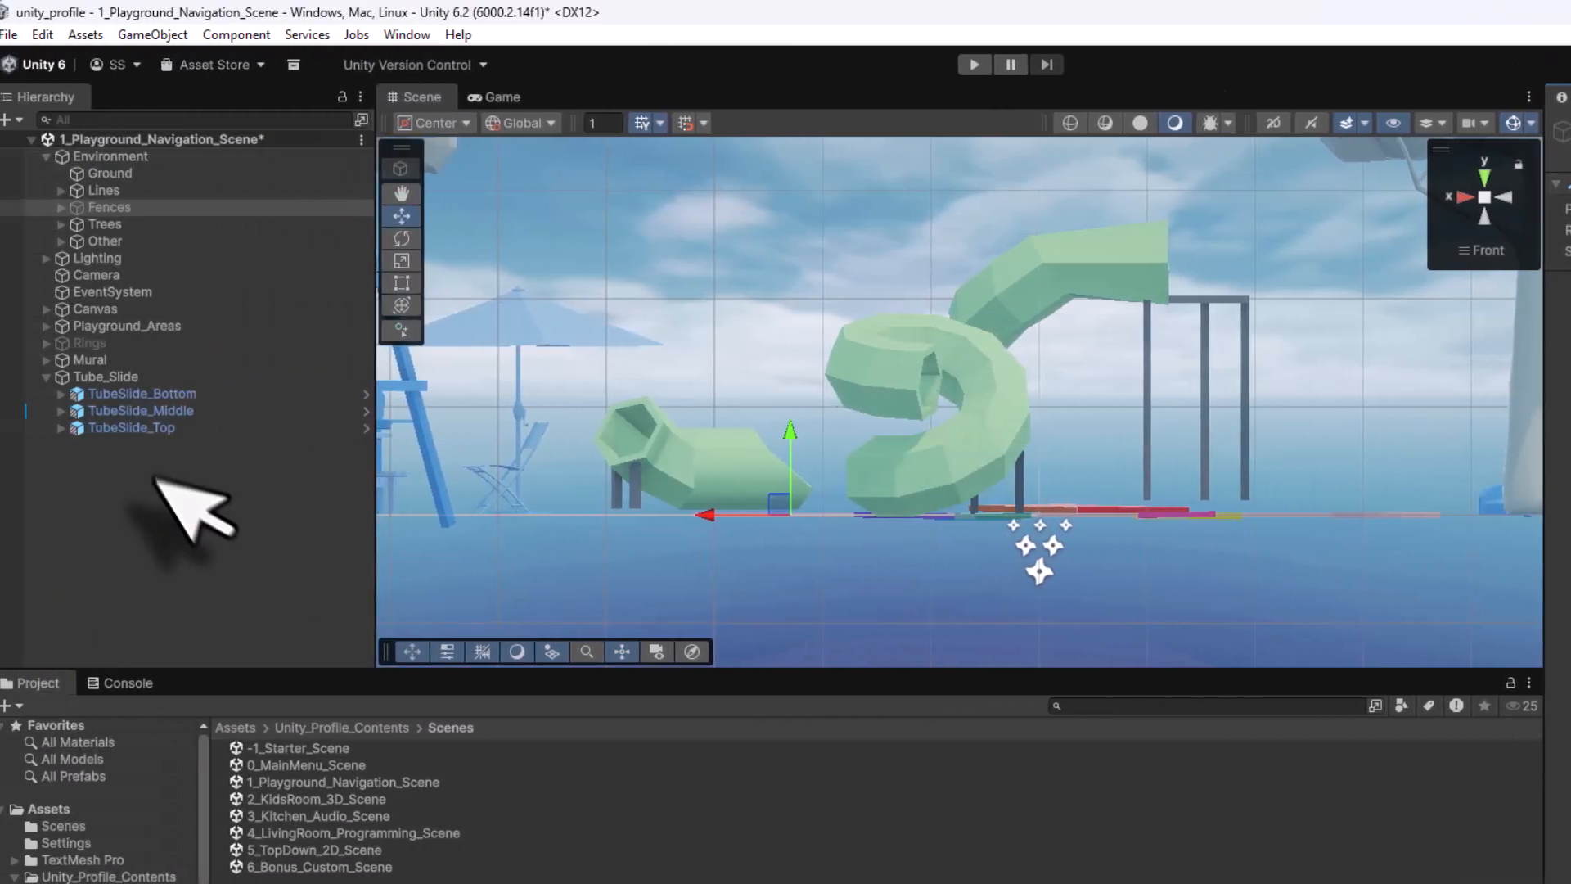
Lower TubeSlide_Top slightly onto its support posts and check it from an angled view
{"action": "left_click", "coordinate": [151, 427]}
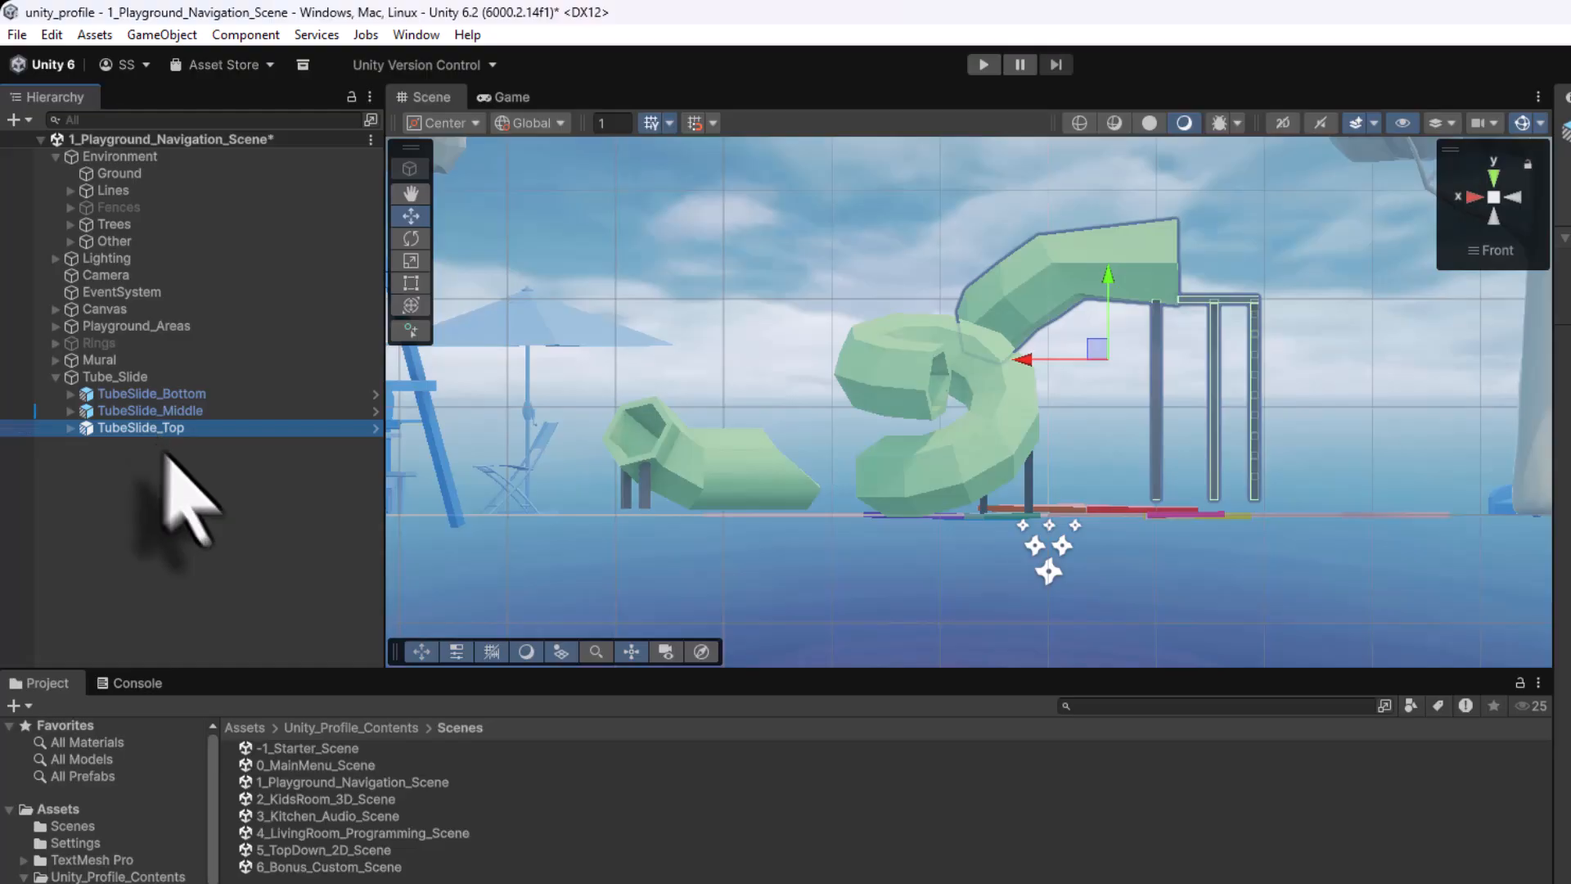
{"action": "scroll", "coordinate": [1134, 578], "scroll_direction": "up", "scroll_amount": 3}
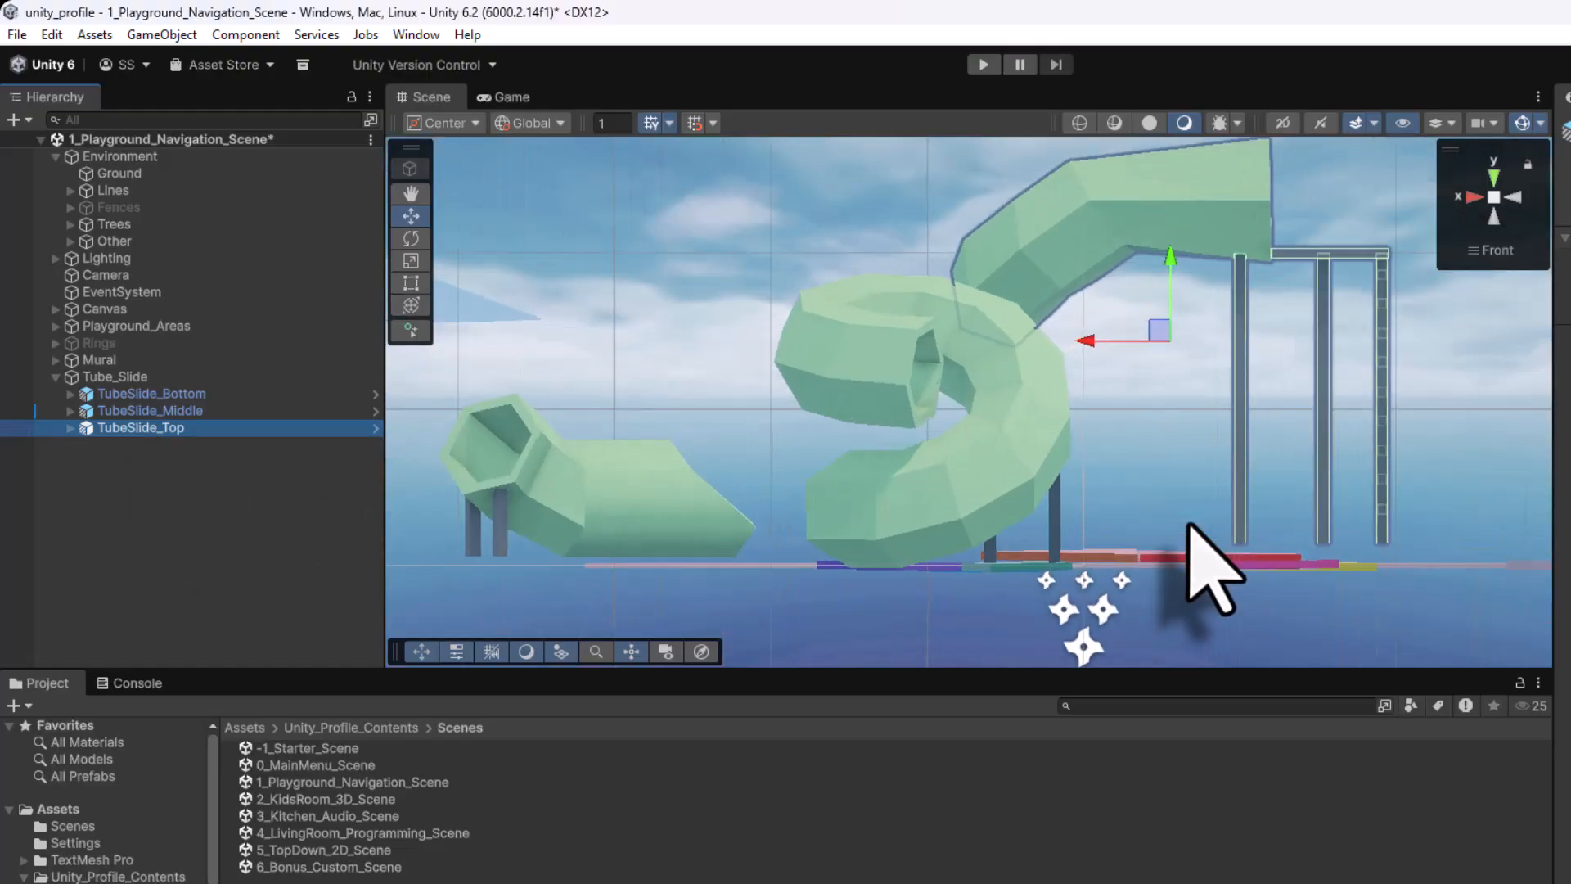
{"action": "middle_click_drag", "start_coordinate": [1194, 524], "coordinate": [877, 502]}
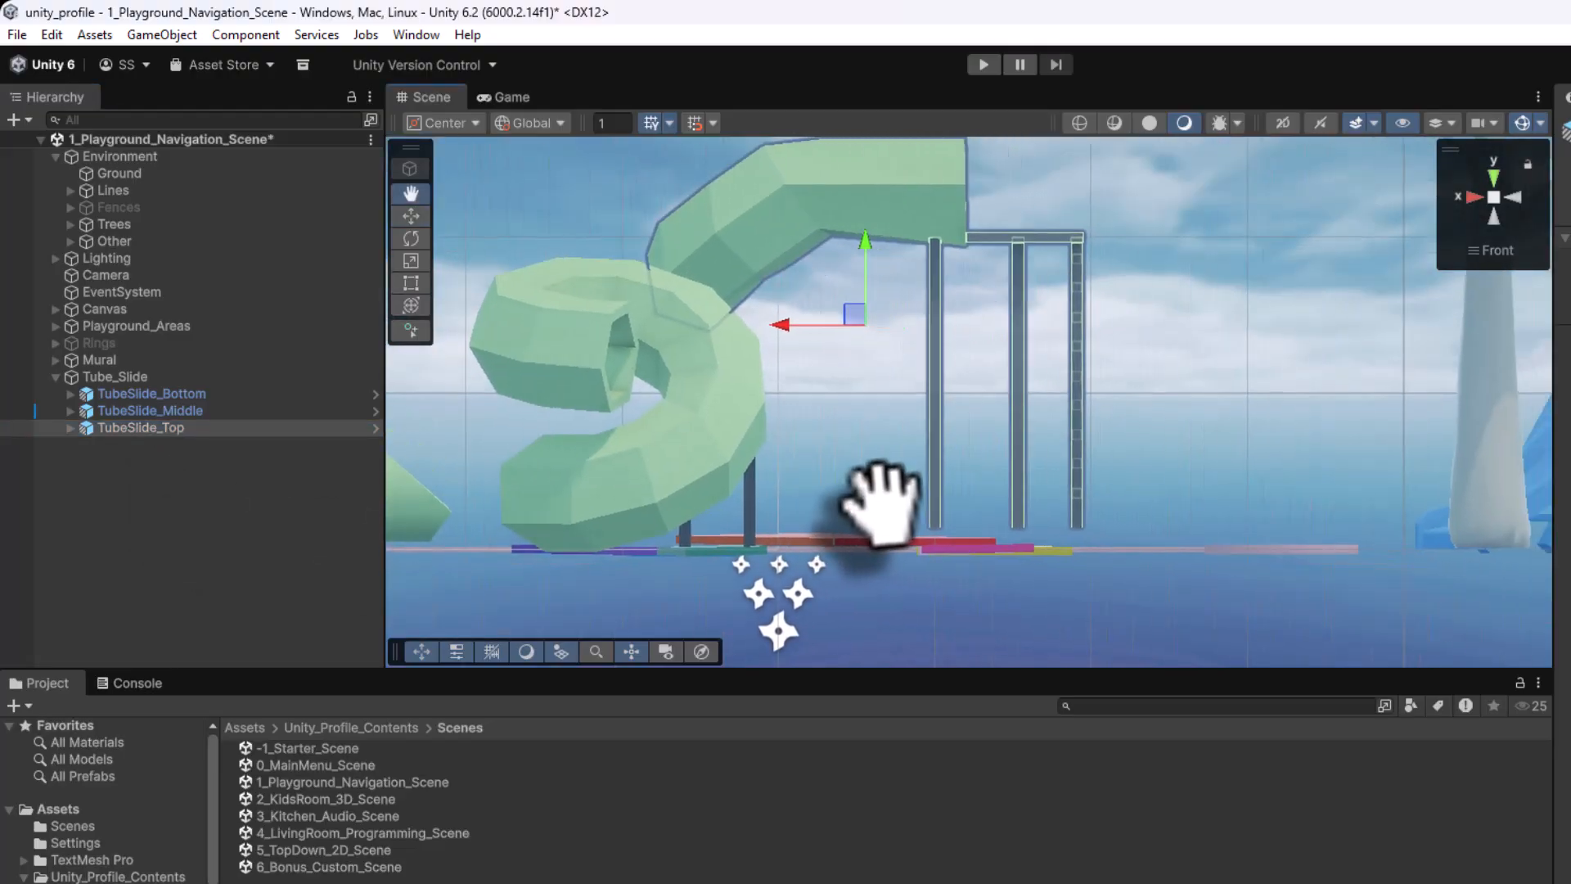
{"action": "left_click_drag", "start_coordinate": [864, 246], "coordinate": [859, 266]}
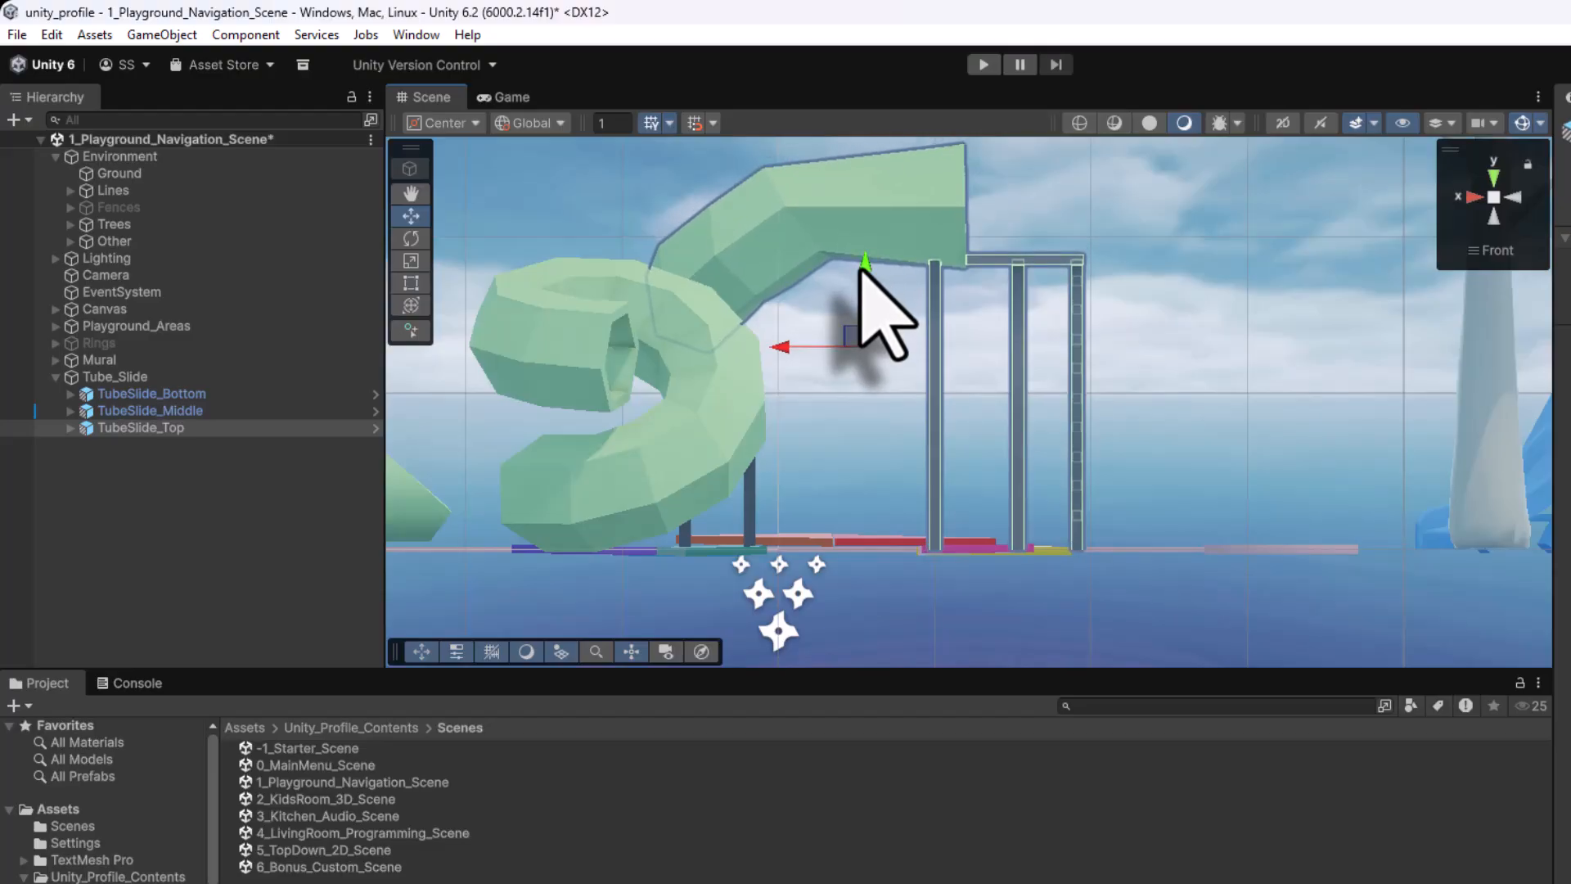
{"action": "left_click_drag", "start_coordinate": [1034, 333], "coordinate": [1264, 514], "text": "alt"}
{"action": "scroll", "coordinate": [868, 322], "scroll_direction": "down", "scroll_amount": 10}
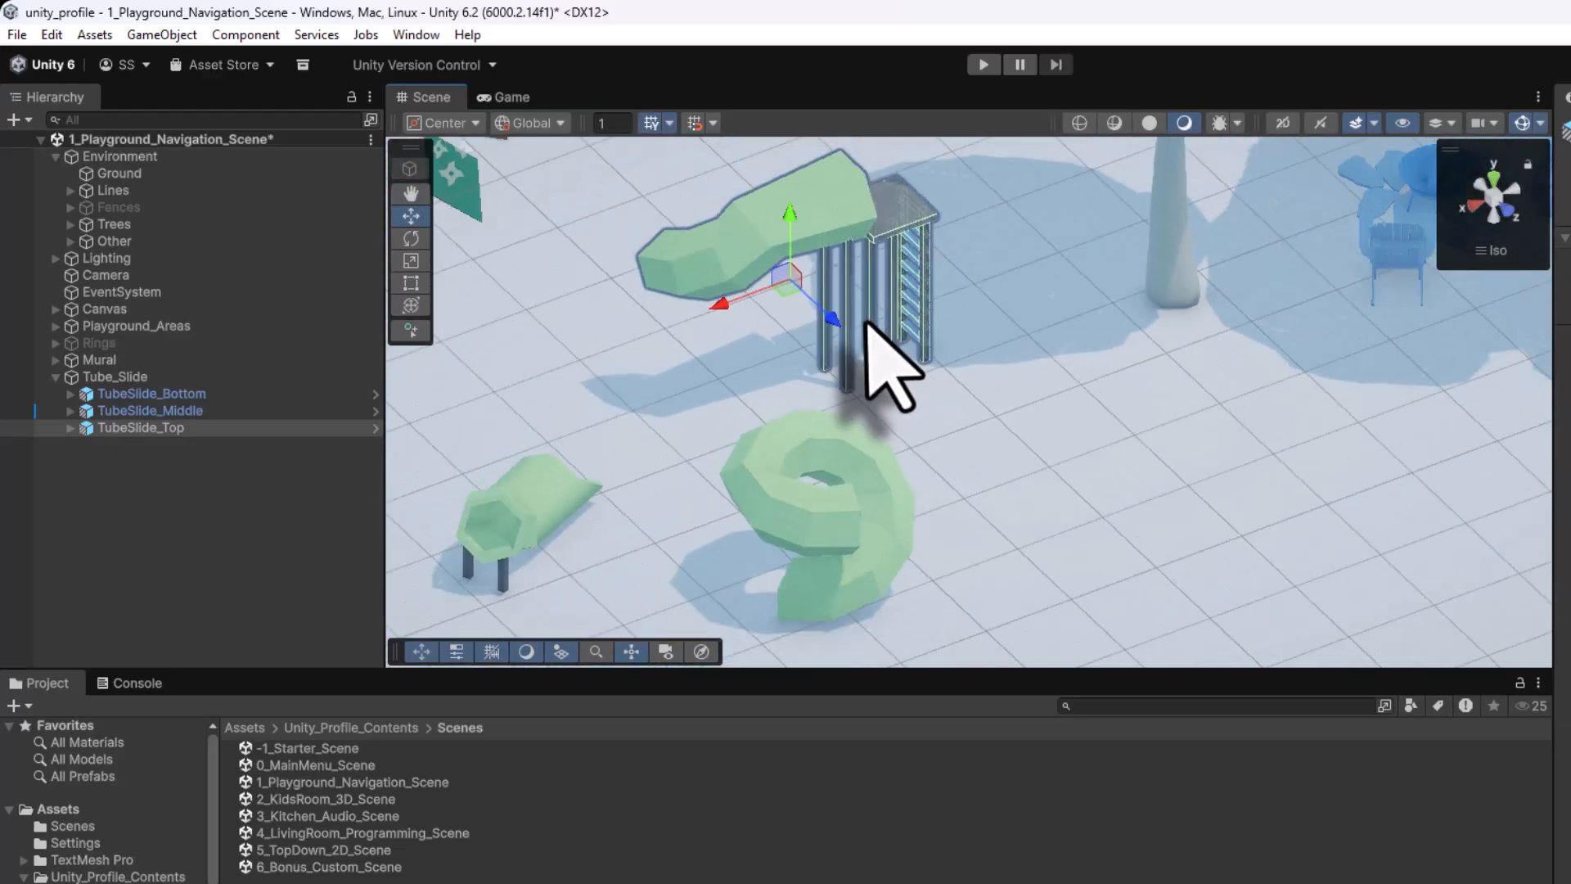
{"action": "left_click_drag", "start_coordinate": [734, 329], "coordinate": [1440, 294], "text": "alt"}
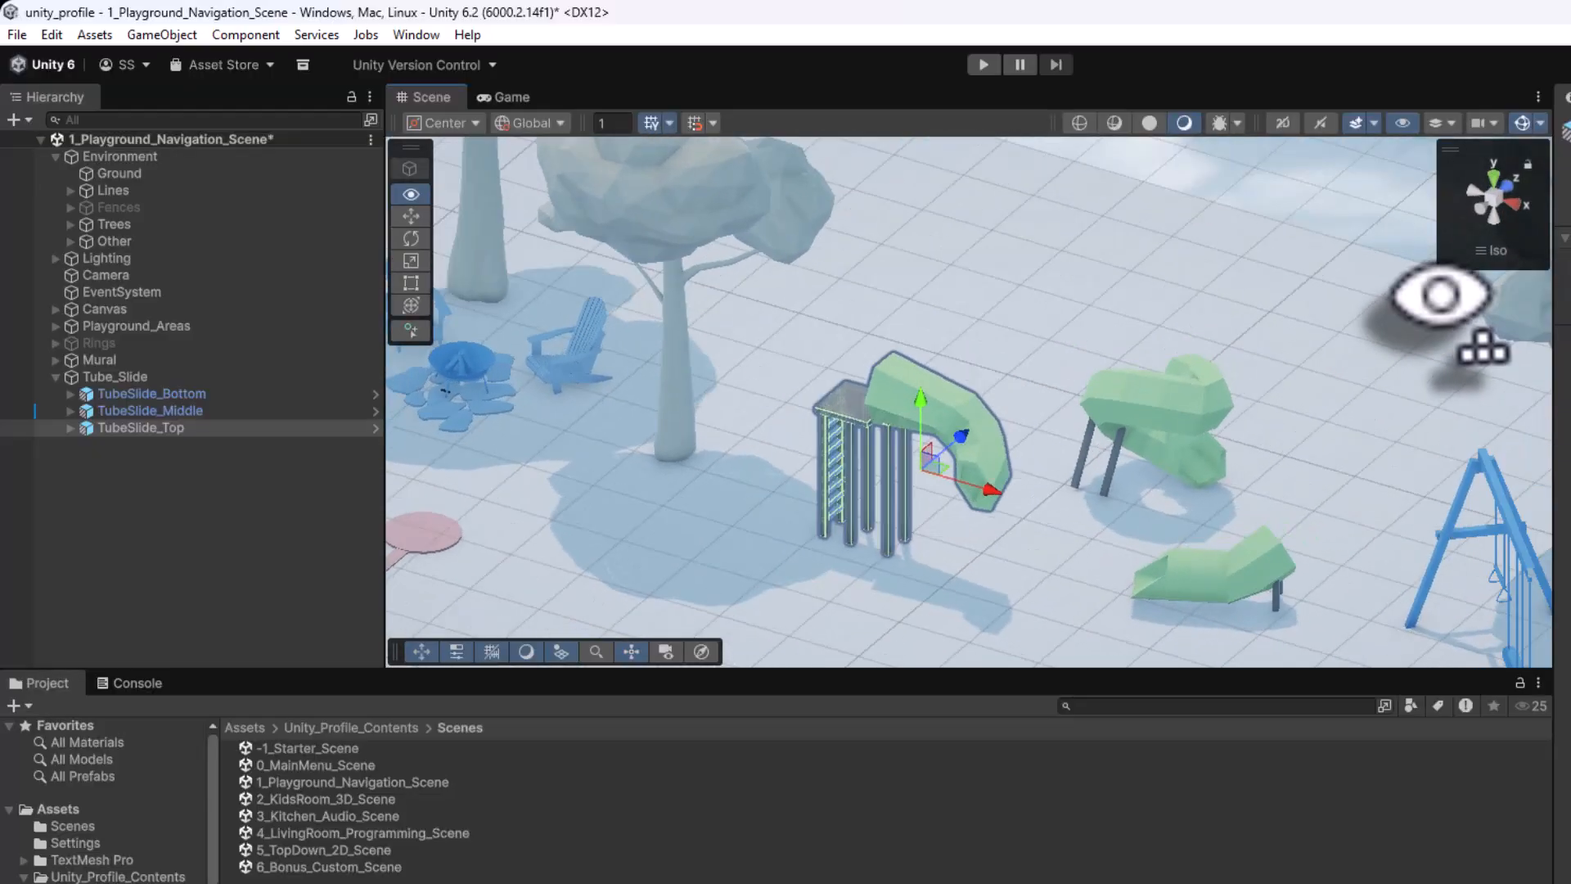
Zero TubeSlide_Middle's rotation and shift it sideways toward the tower
{"action": "left_click", "coordinate": [194, 413]}
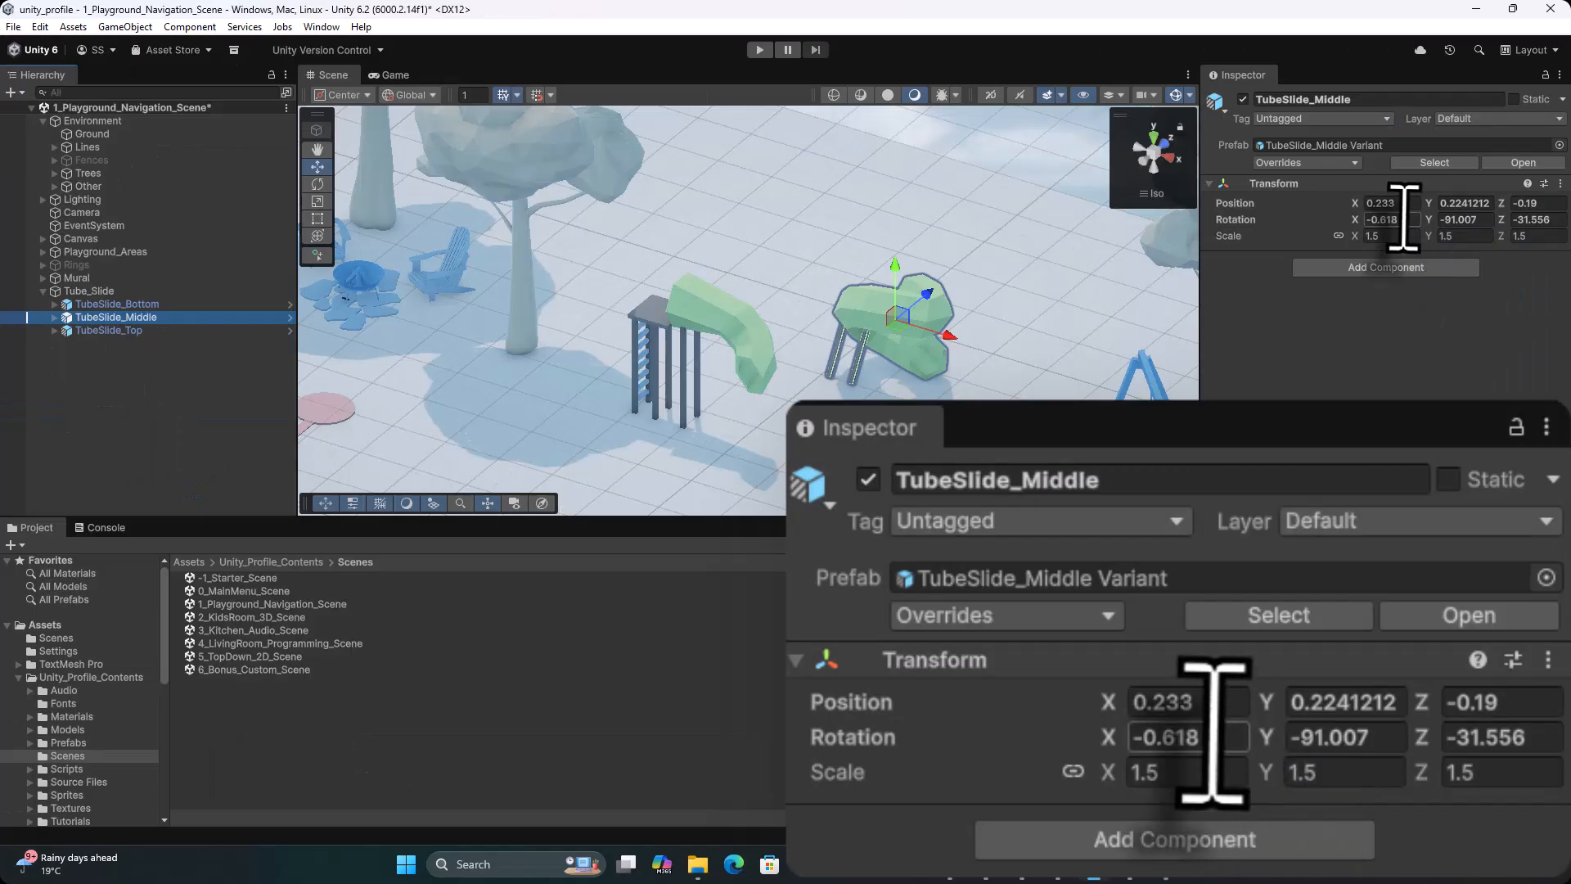
{"action": "left_click", "coordinate": [1398, 219]}
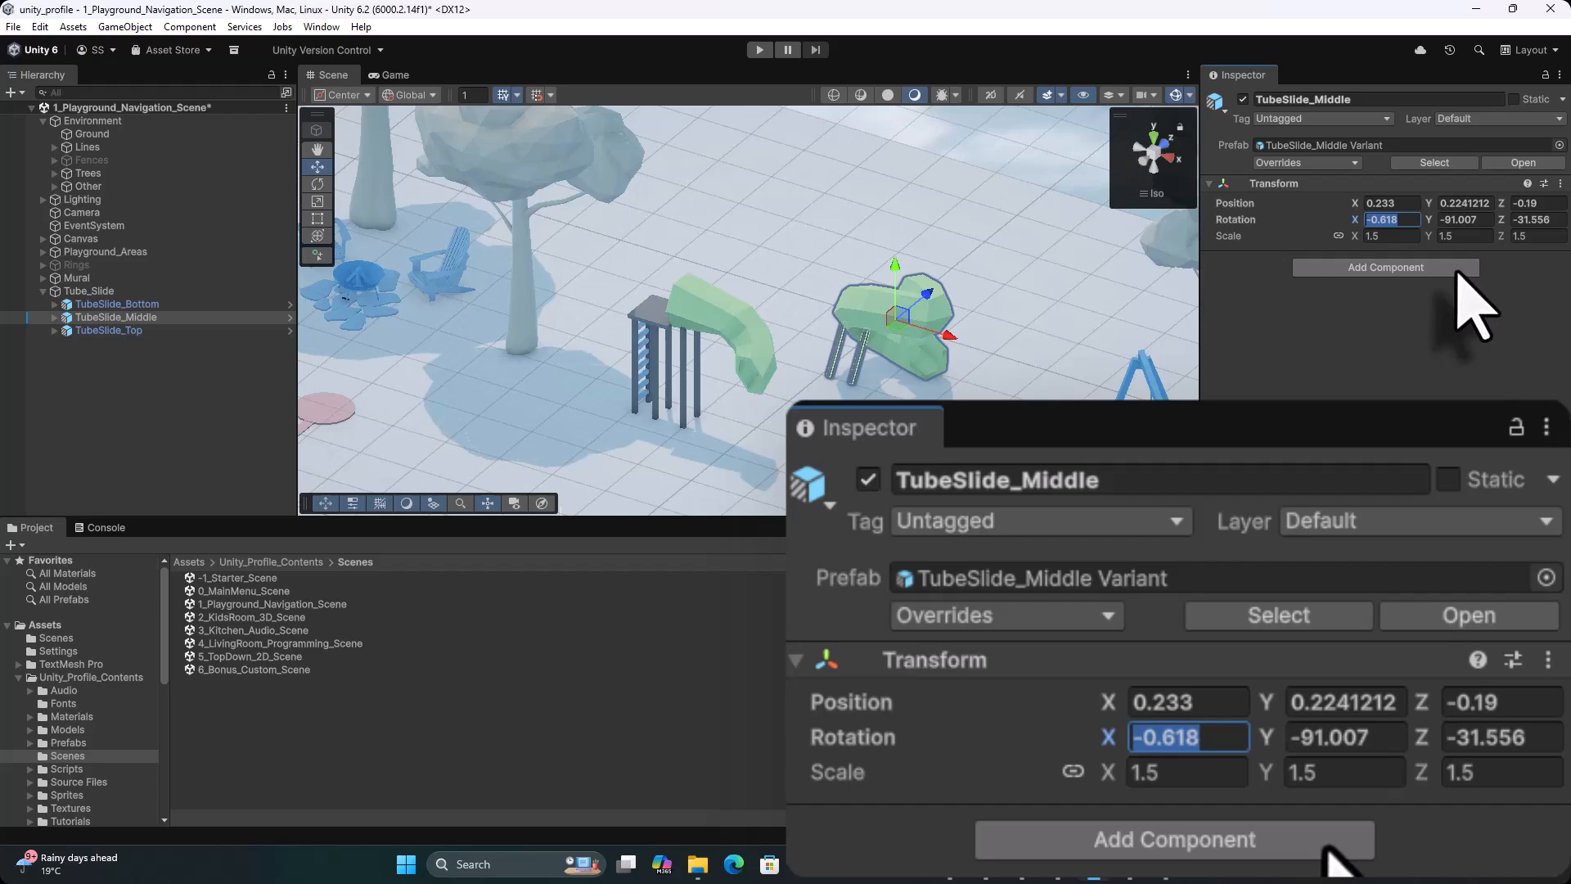
{"action": "type", "text": "0"}
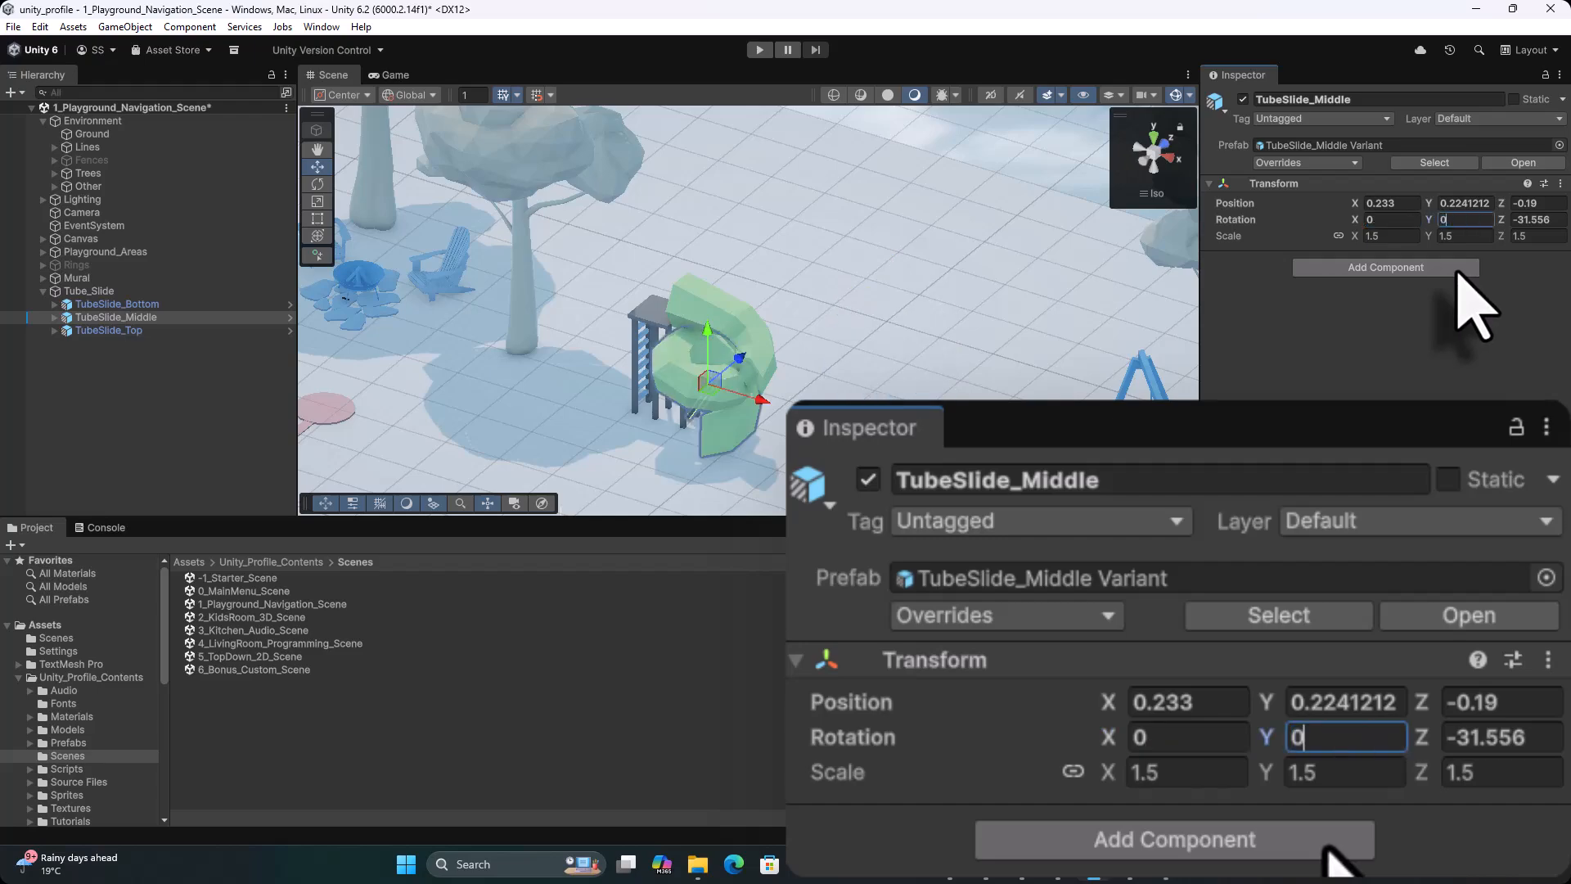
{"action": "type", "text": "0"}
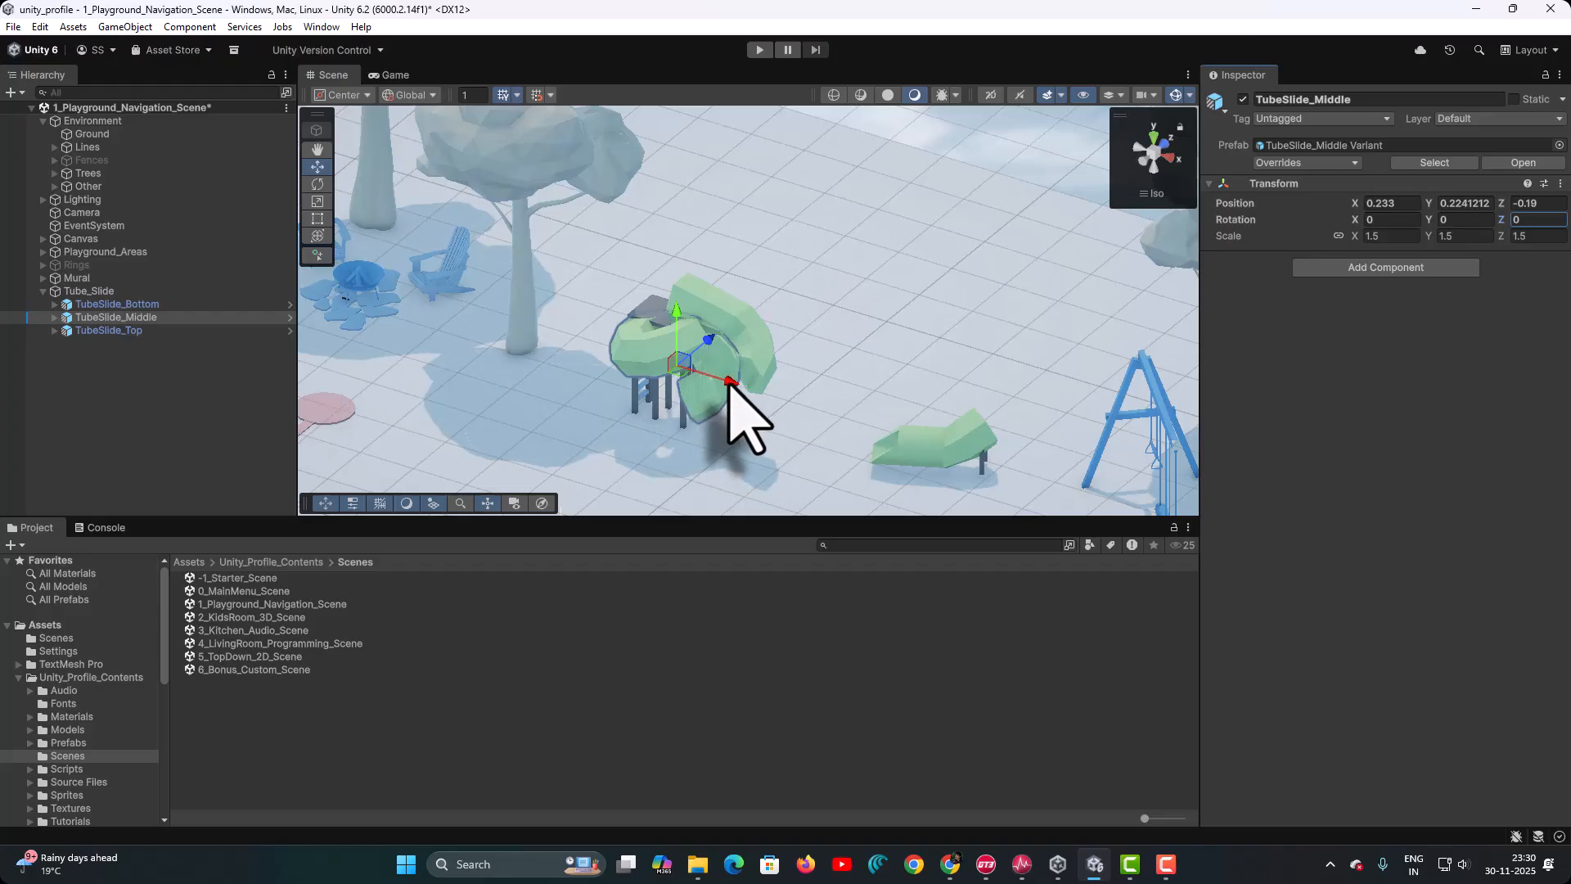
{"action": "left_click_drag", "start_coordinate": [730, 382], "coordinate": [815, 418]}
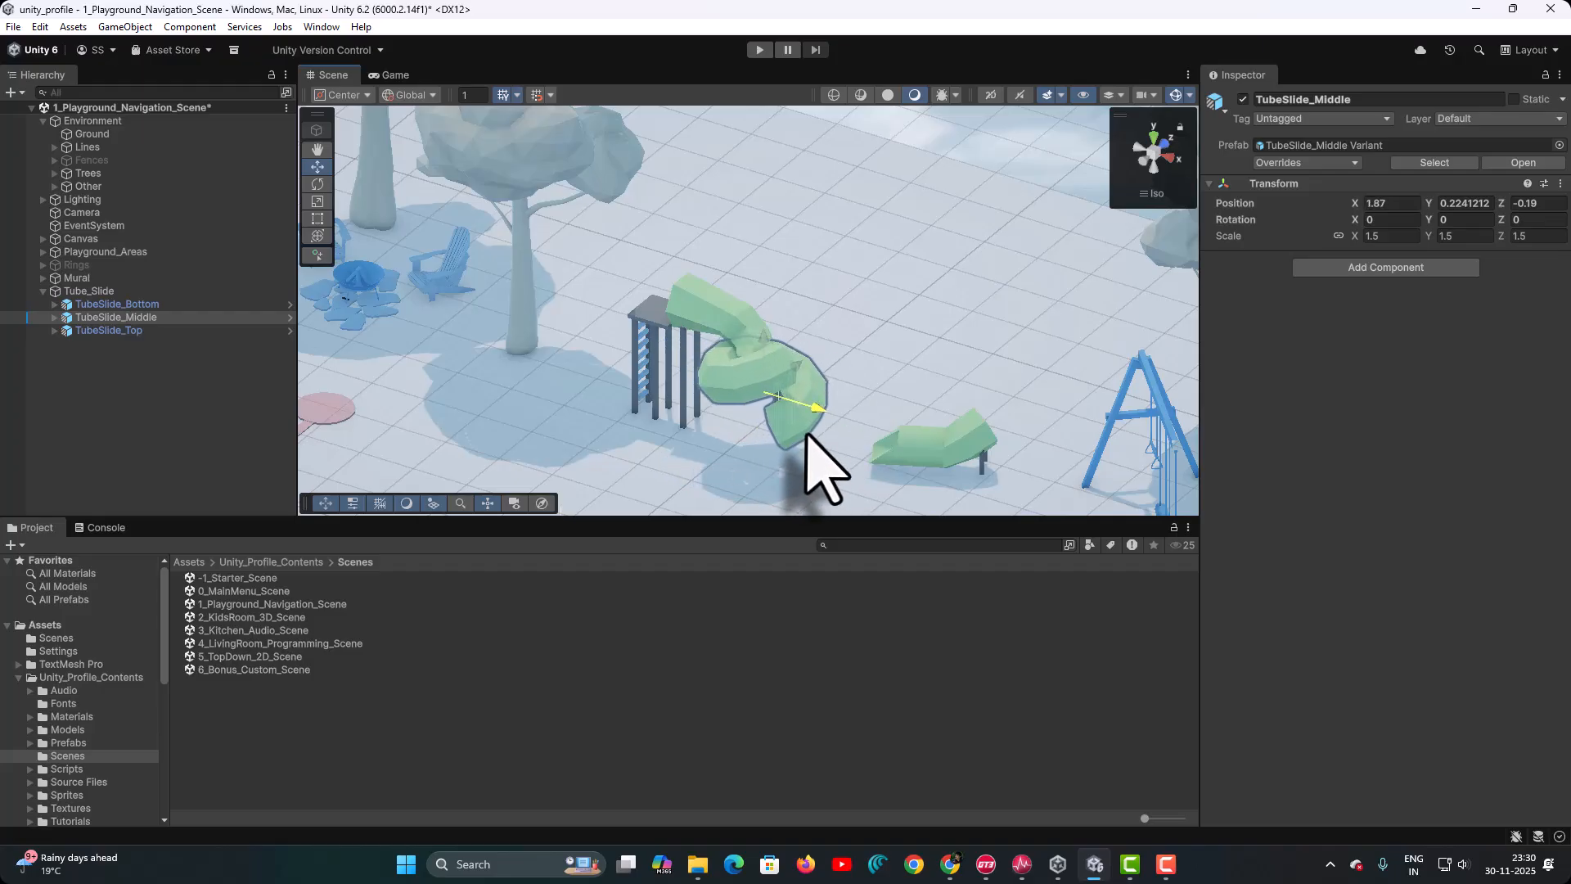
In Top view, move the green spiral under the top slide's end and rotate it to line up
{"action": "right_click", "coordinate": [1158, 156]}
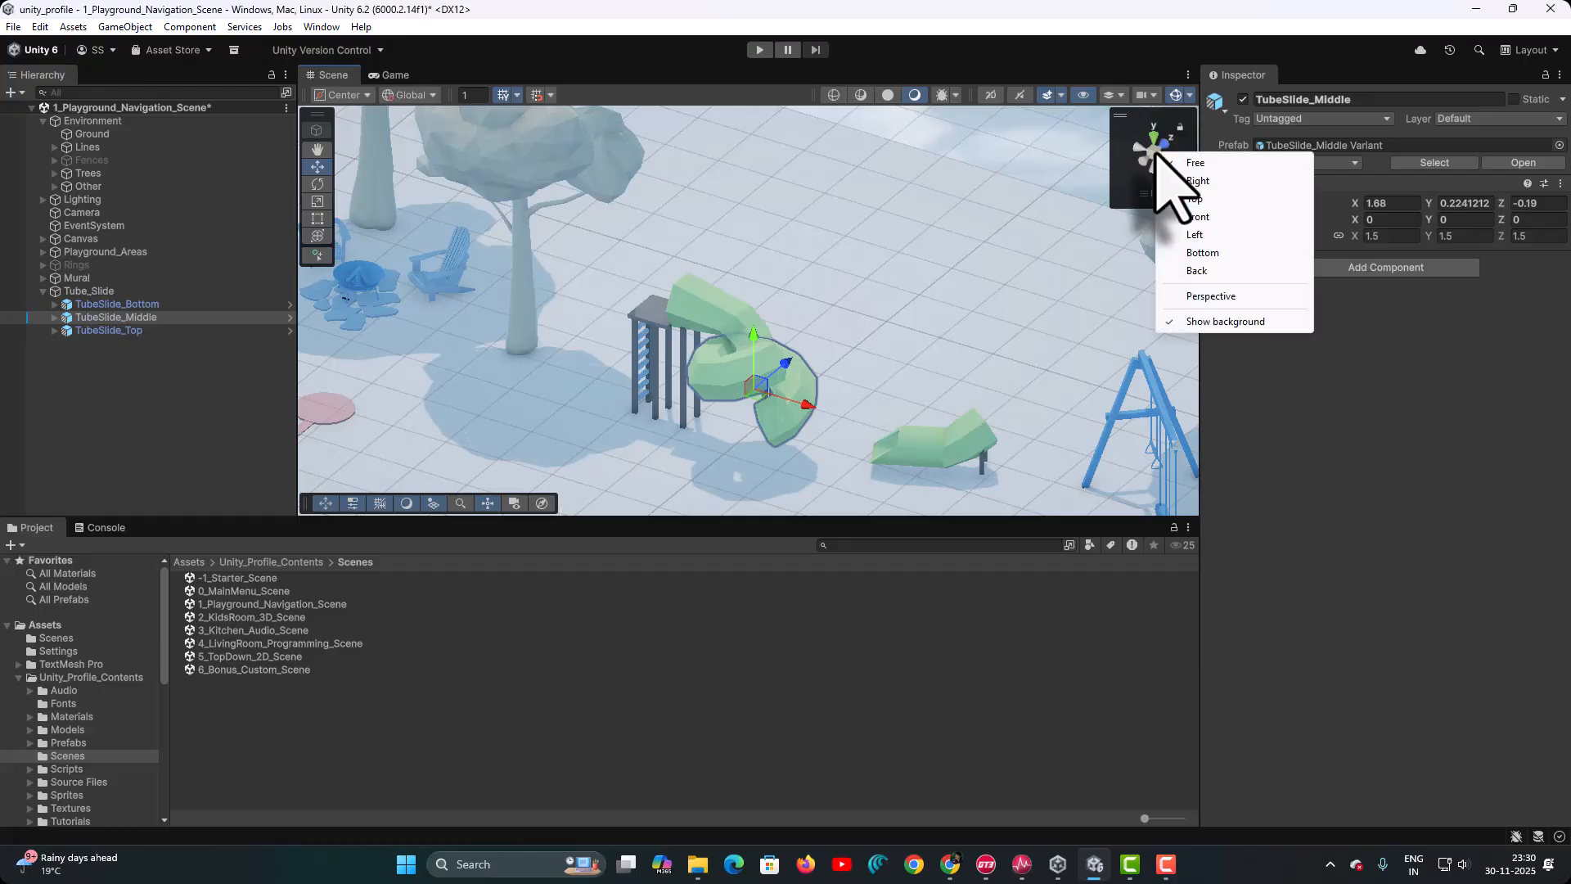
{"action": "left_click", "coordinate": [1193, 199]}
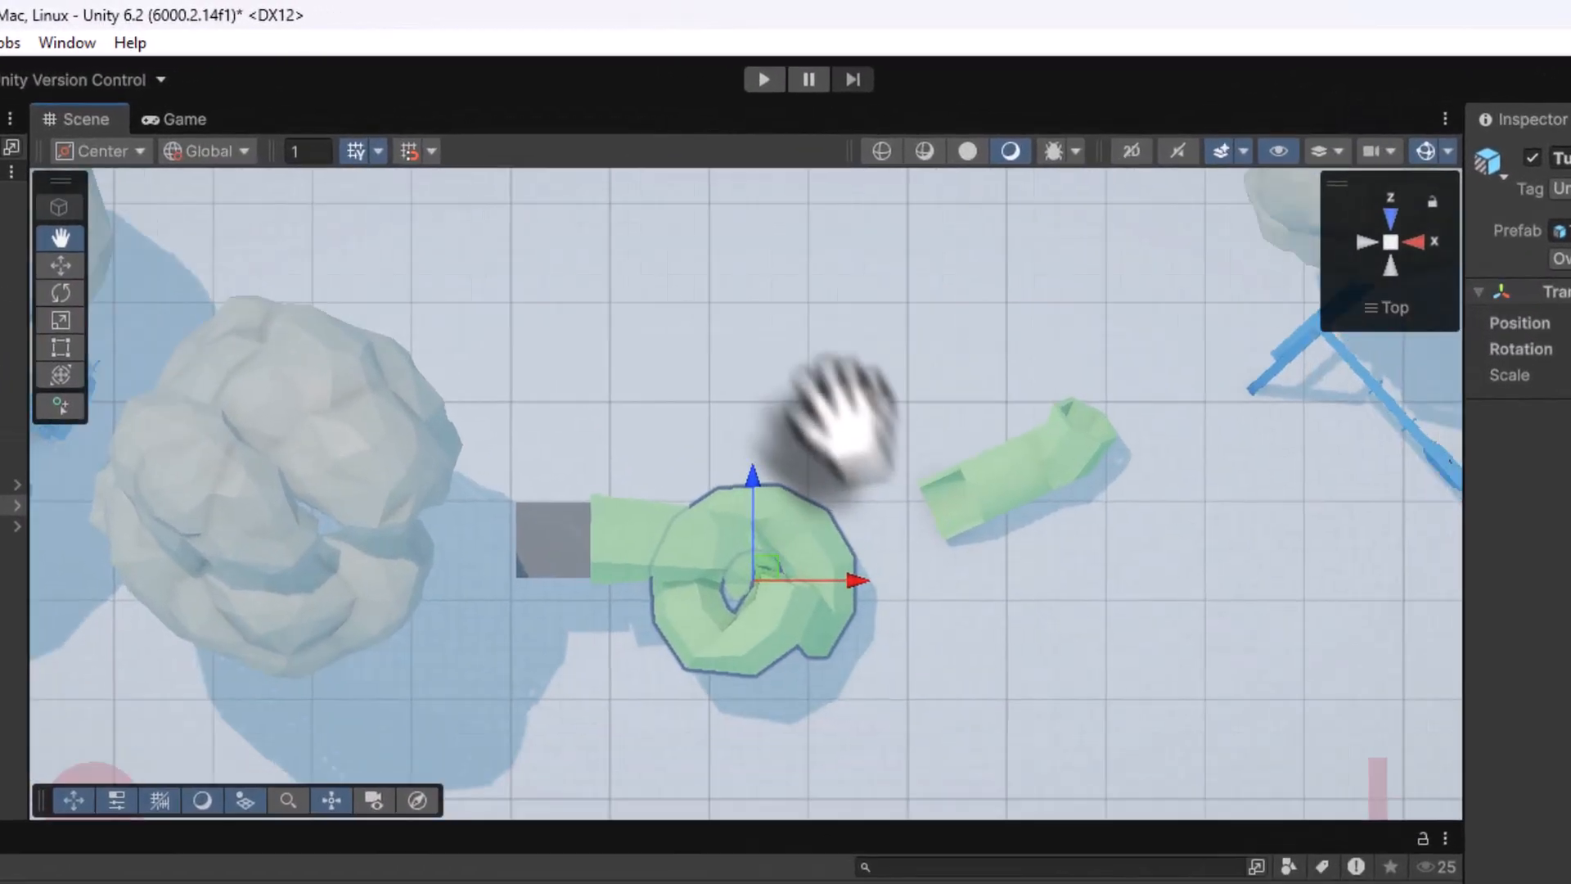
{"action": "scroll", "coordinate": [741, 488], "scroll_direction": "up", "scroll_amount": 3}
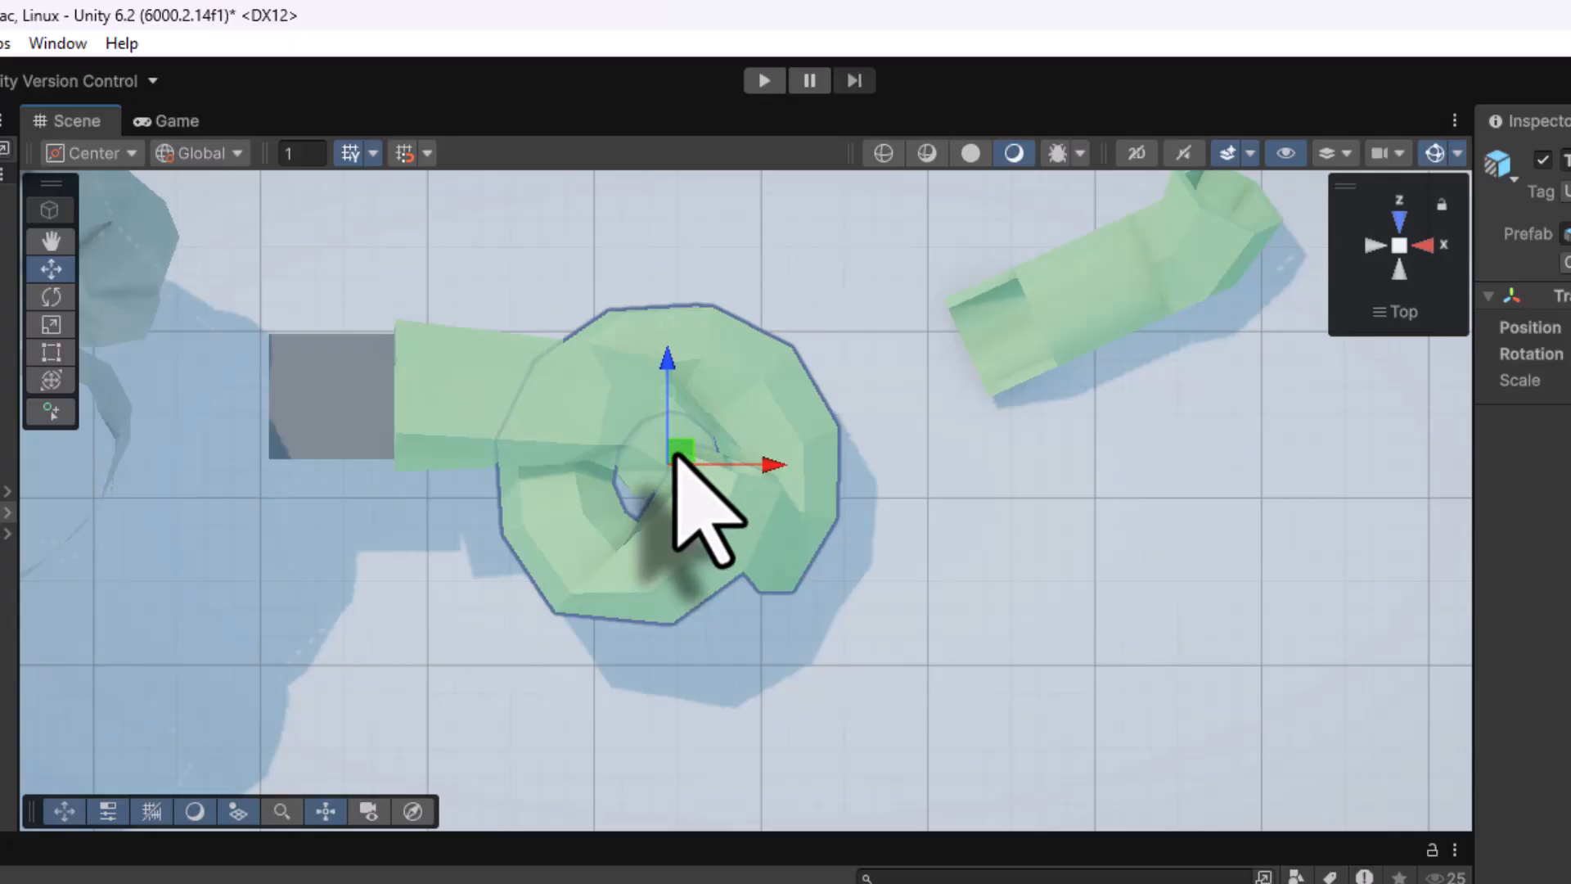
{"action": "left_click_drag", "start_coordinate": [681, 455], "coordinate": [725, 534]}
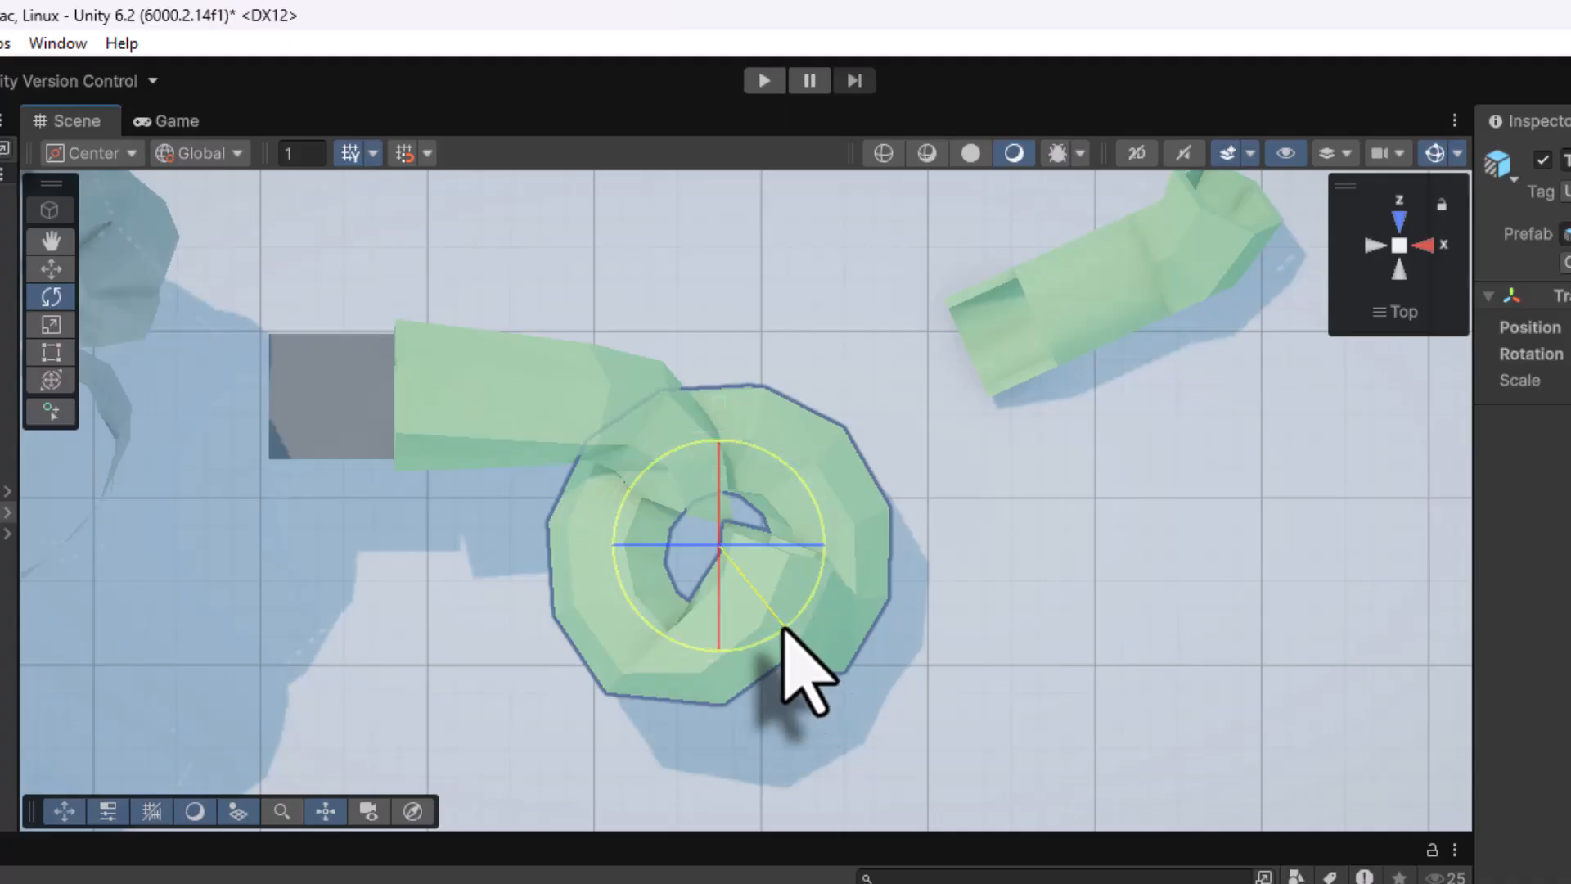
{"action": "left_click_drag", "start_coordinate": [856, 505], "coordinate": [1133, 632]}
In Front view, lower the spiral piece slightly and turn it about its vertical axis
{"action": "right_click", "coordinate": [1400, 266]}
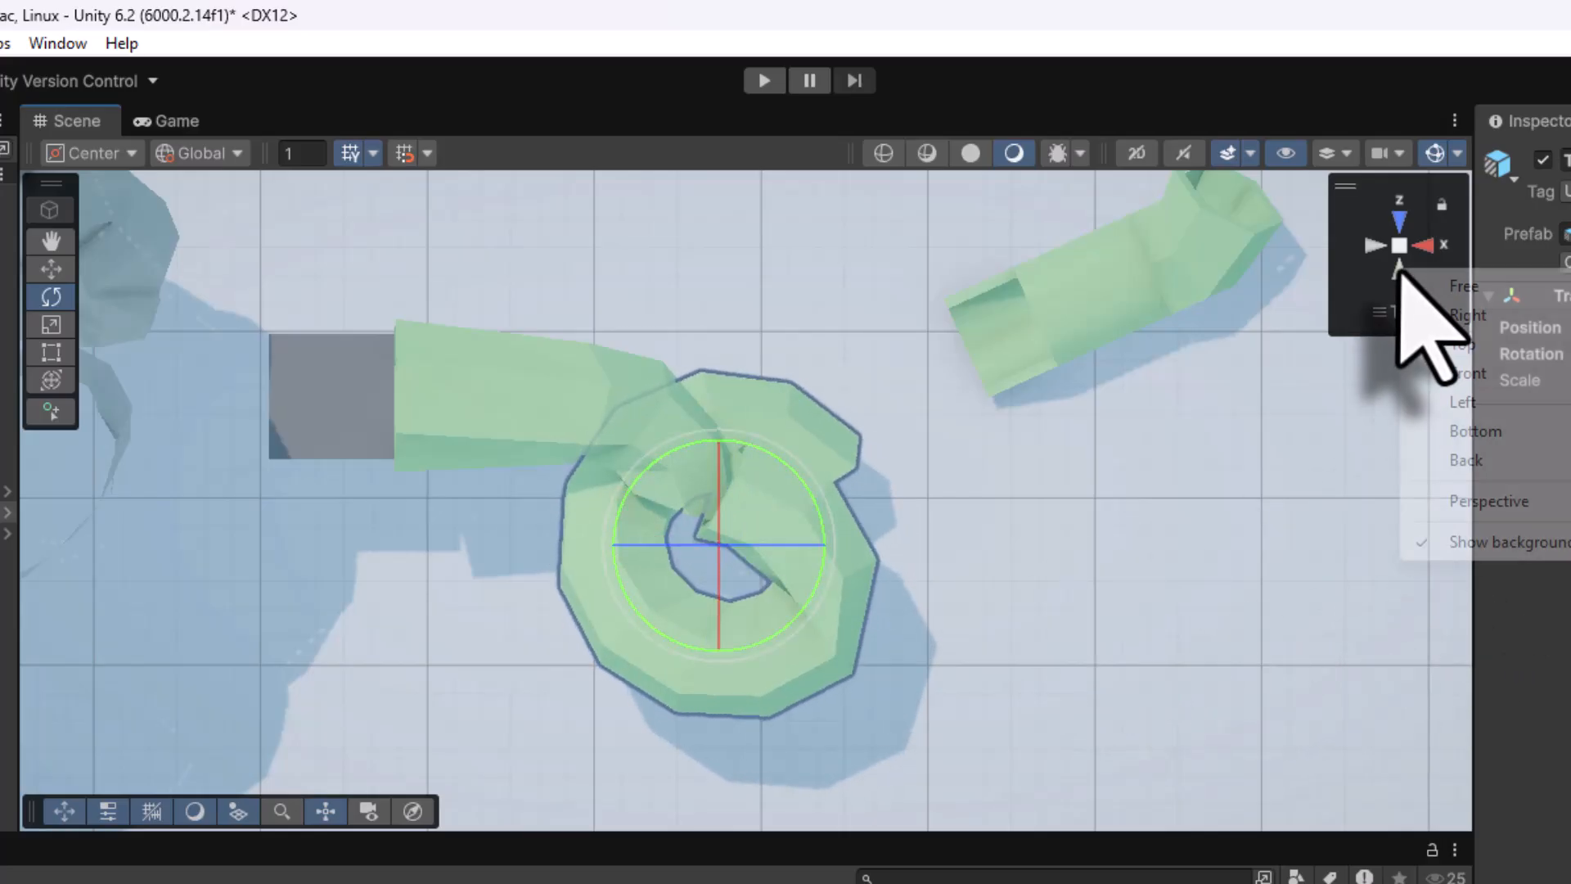
{"action": "left_click", "coordinate": [1464, 373]}
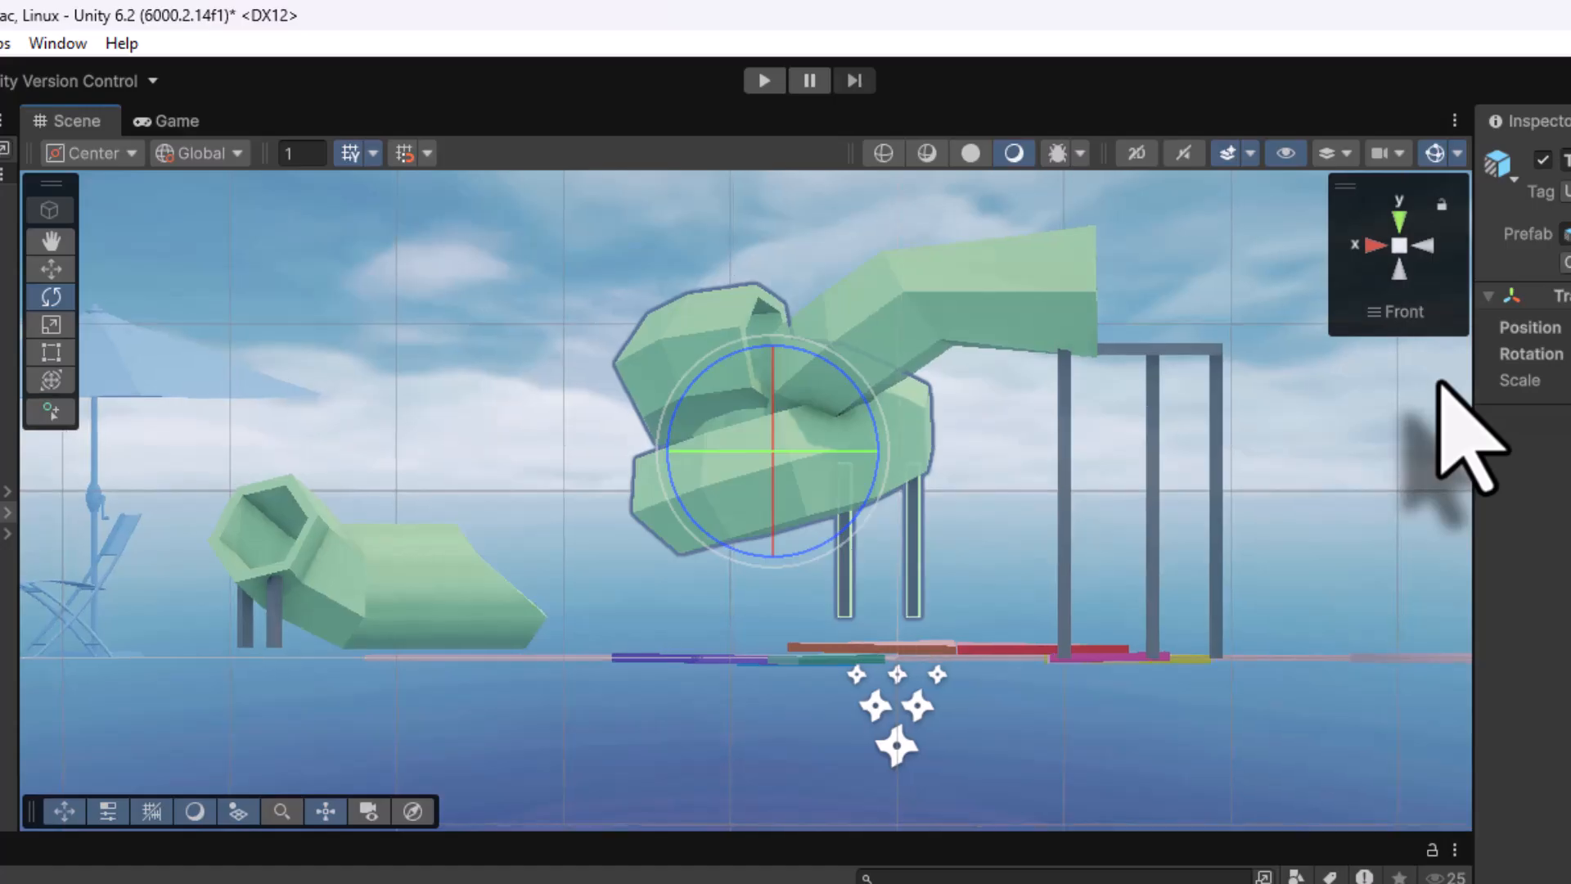
{"action": "middle_click_drag", "start_coordinate": [615, 550], "coordinate": [661, 605]}
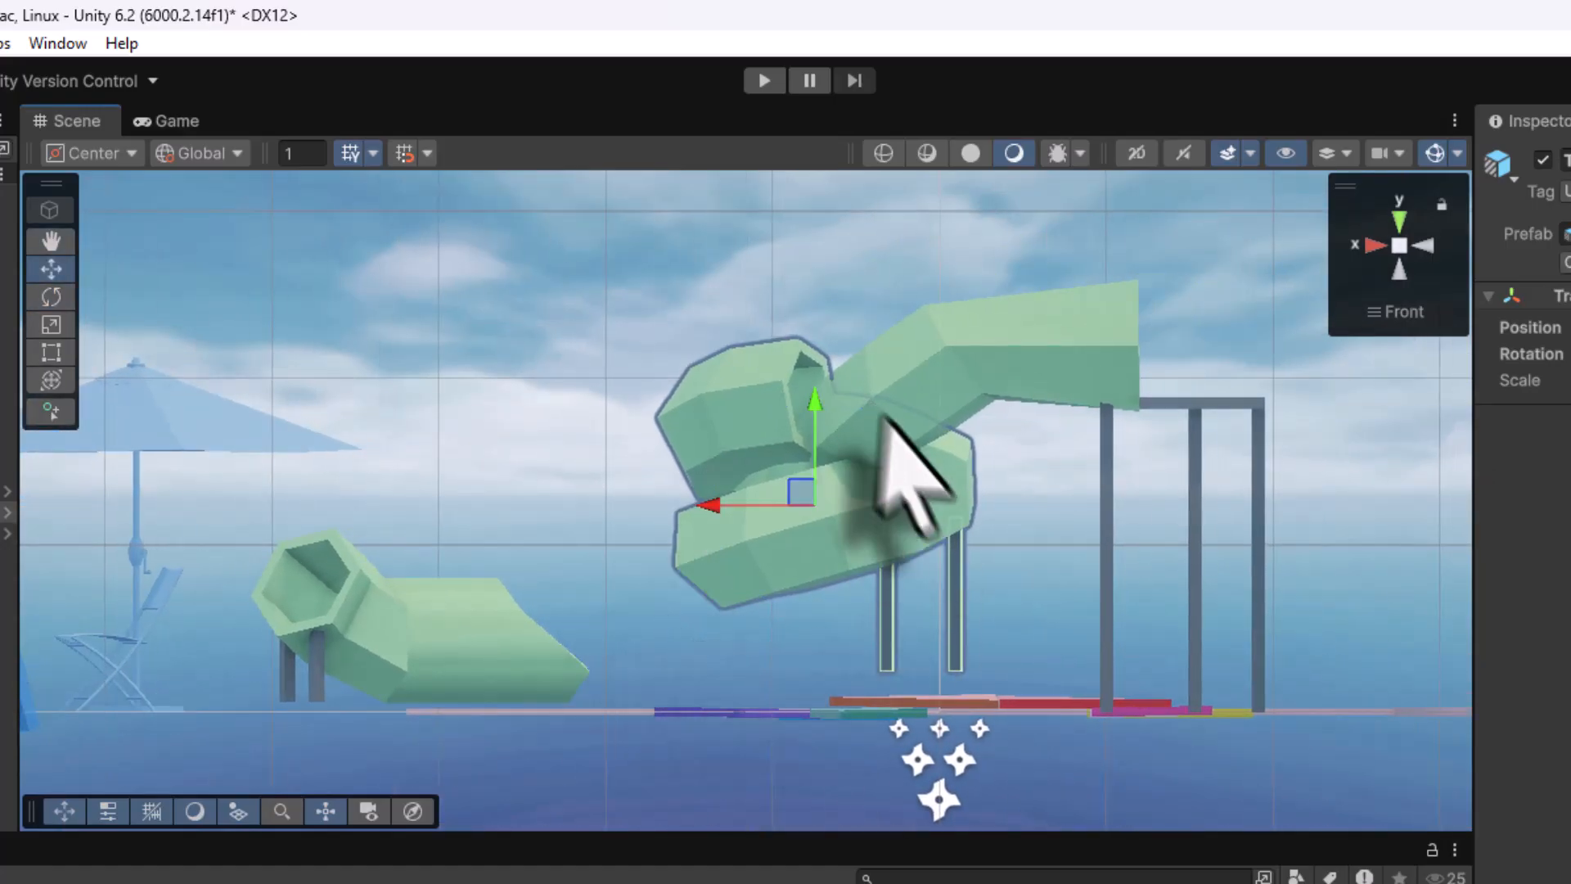
{"action": "left_click_drag", "start_coordinate": [812, 405], "coordinate": [812, 417]}
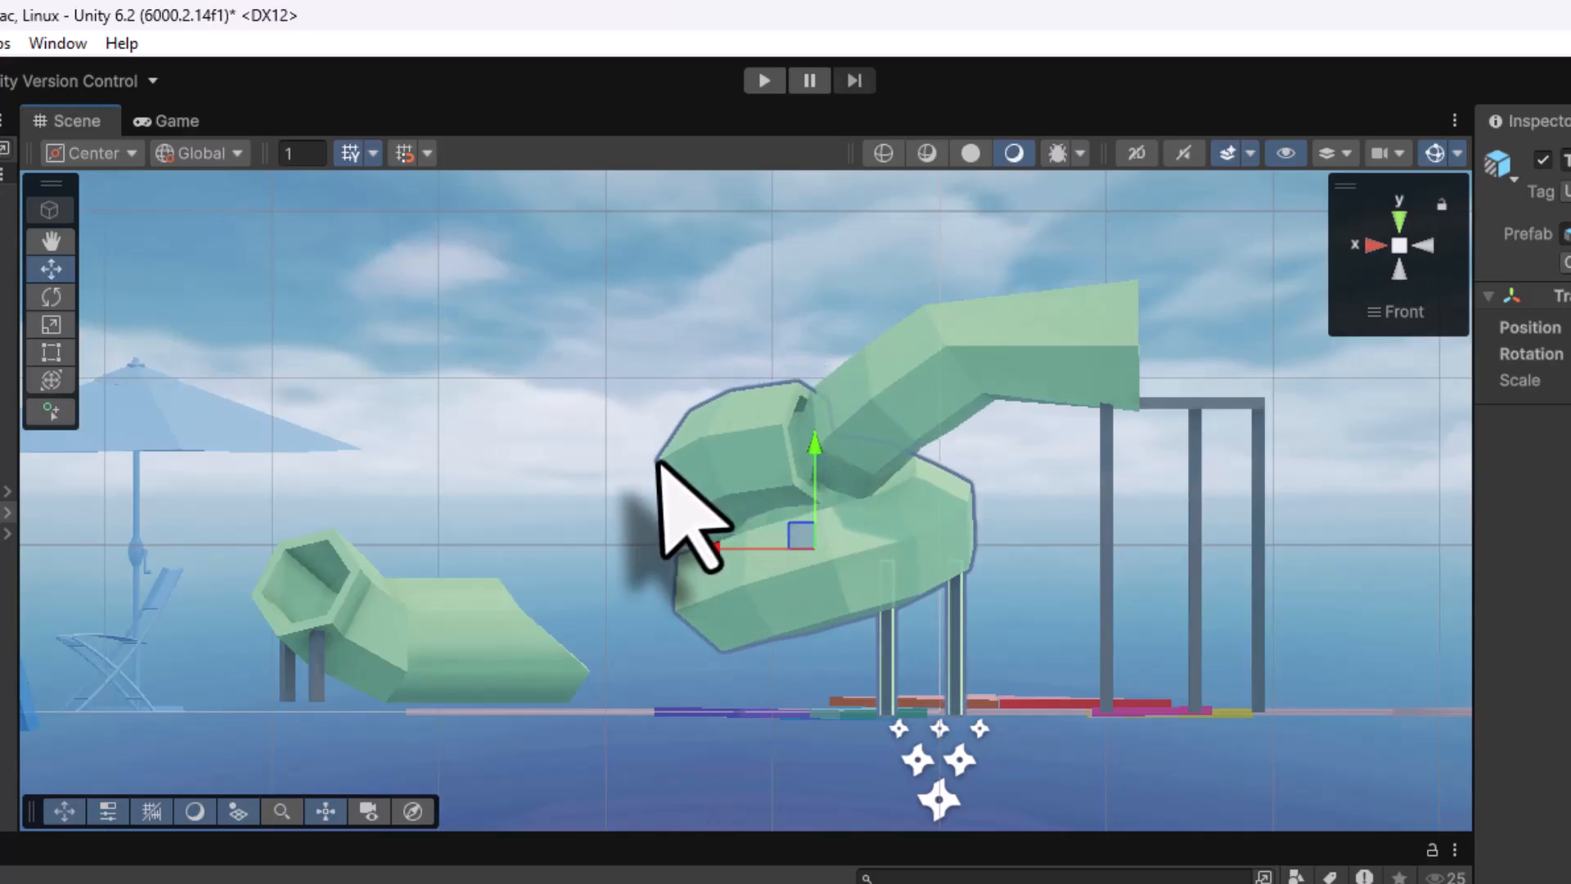
{"action": "mouse_move", "coordinate": [662, 462]}
{"action": "middle_mouse_down"}
{"action": "mouse_move", "coordinate": [736, 544]}
{"action": "mouse_move", "coordinate": [729, 490]}
{"action": "mouse_move", "coordinate": [649, 474]}
{"action": "middle_mouse_up"}
{"action": "left_click_drag", "start_coordinate": [649, 474], "coordinate": [1543, 778], "text": "alt"}
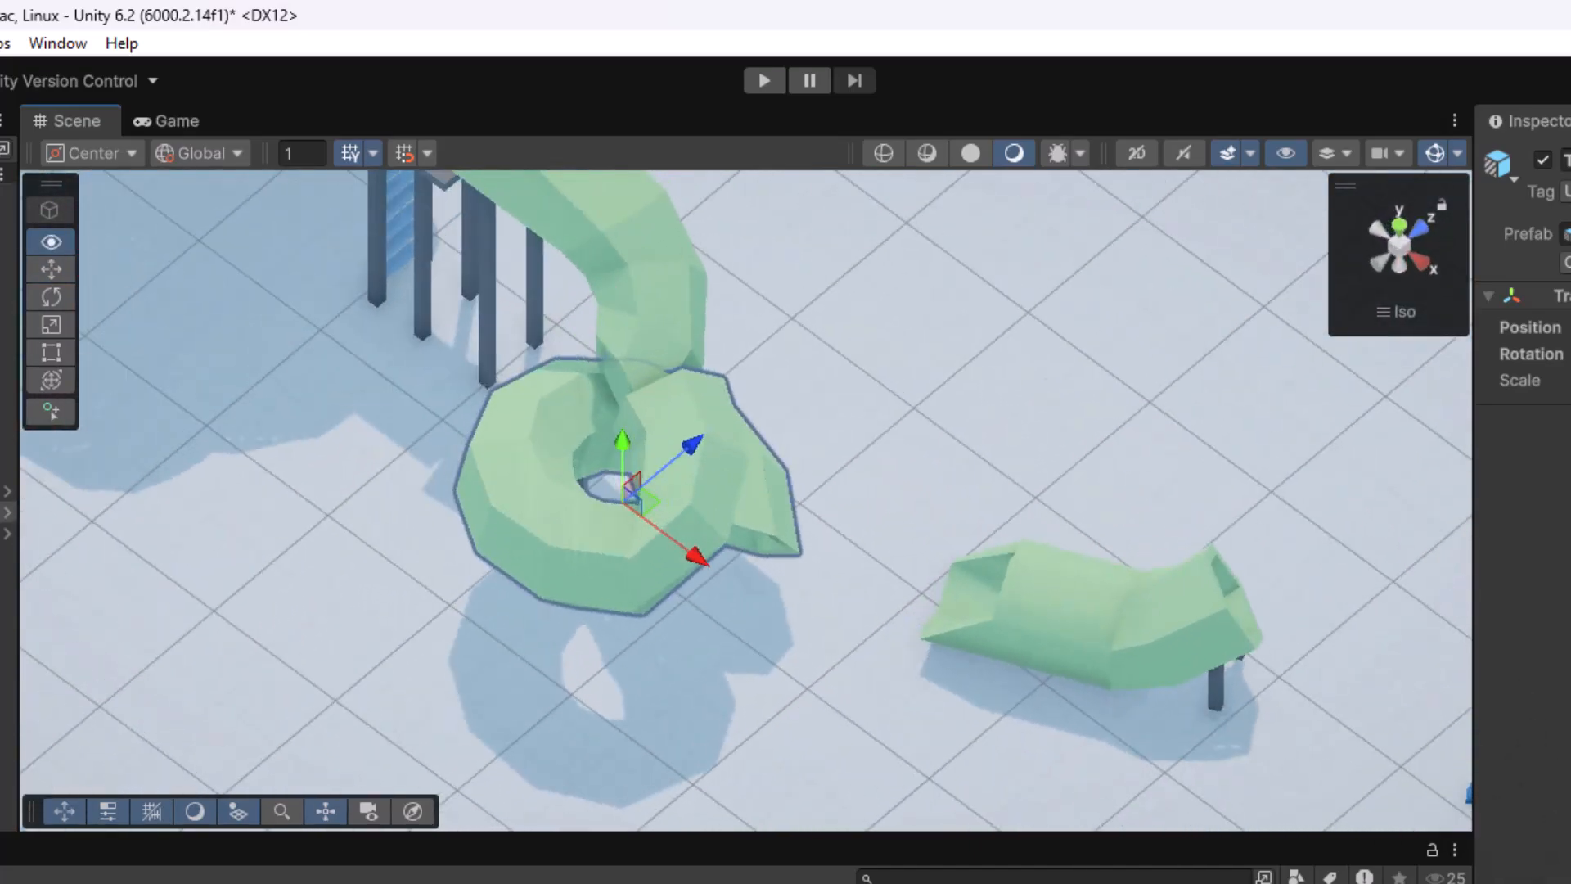
{"action": "left_click_drag", "start_coordinate": [660, 719], "coordinate": [1115, 684], "text": "alt"}
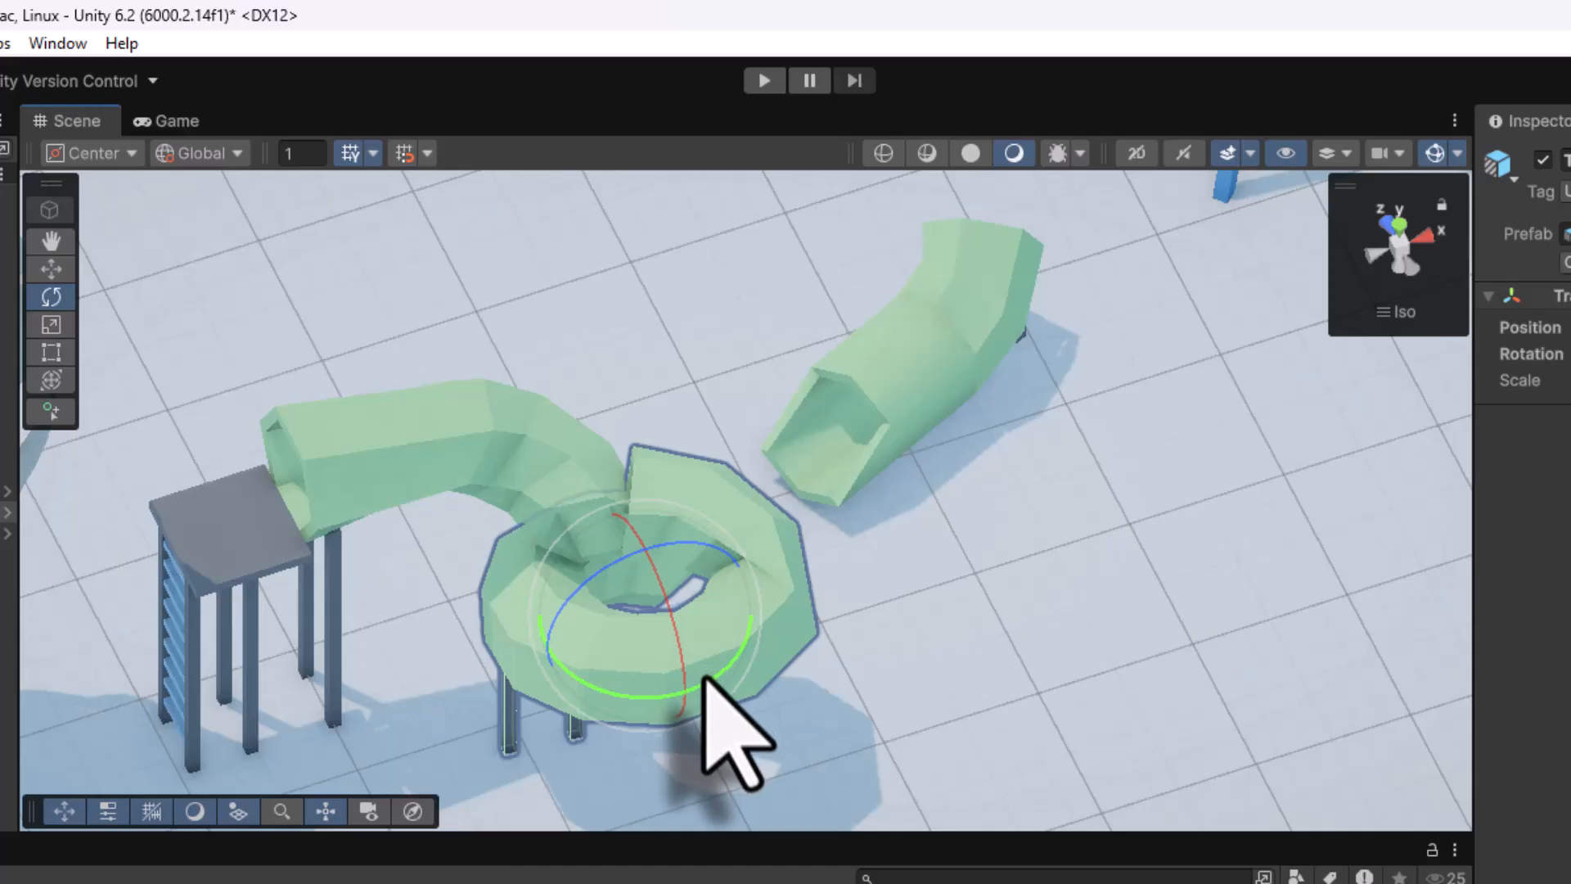
{"action": "left_click_drag", "start_coordinate": [704, 676], "coordinate": [467, 697]}
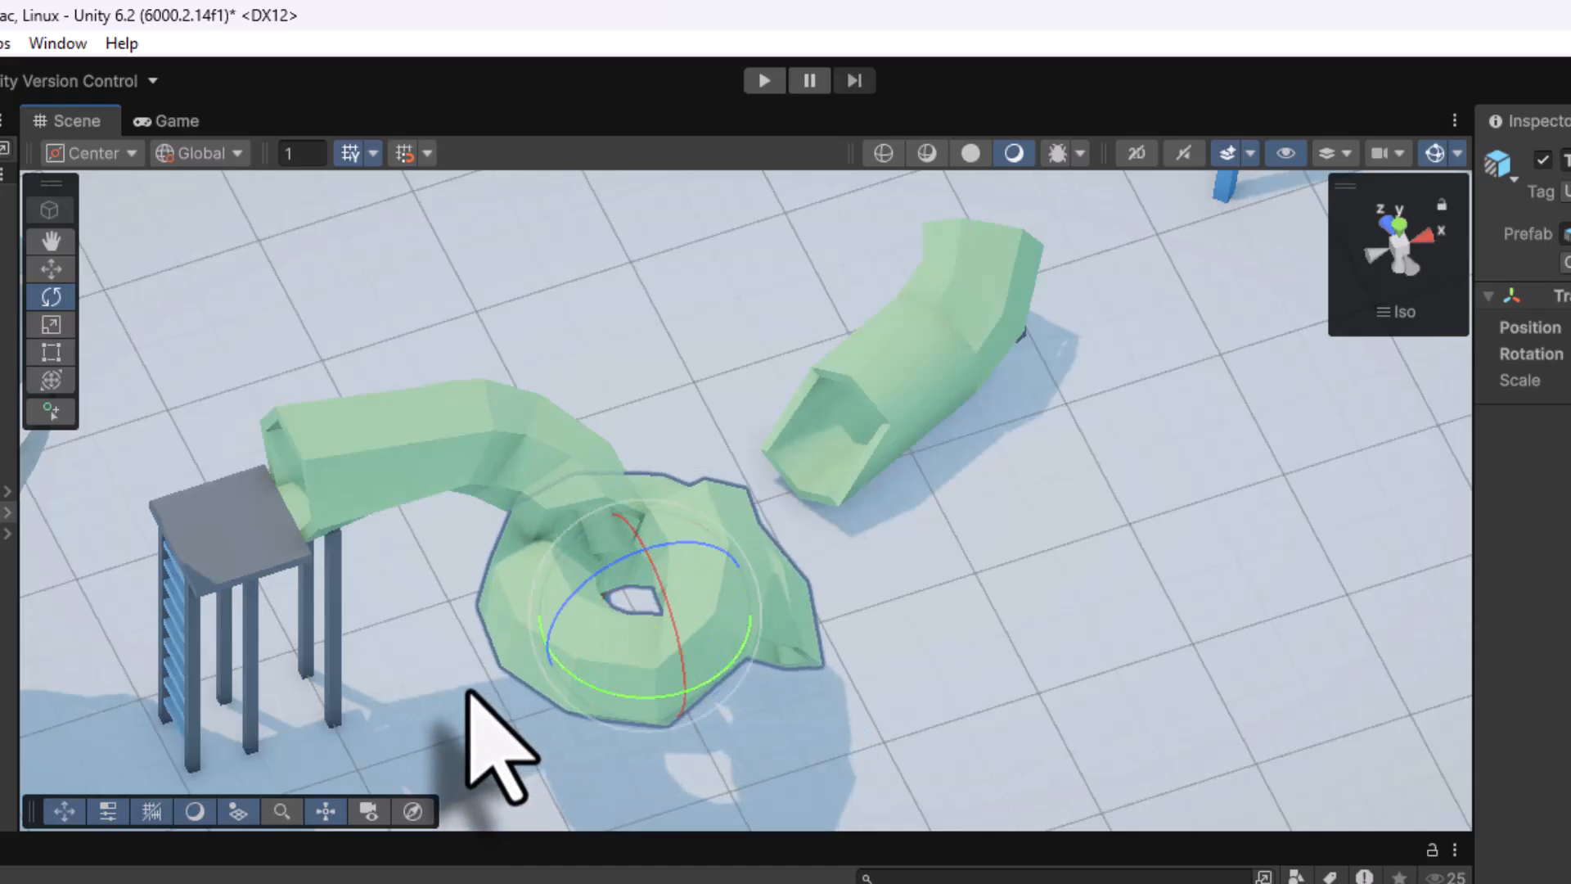
From the Top view, move the spiral left toward the tower, raise it slightly and line up the seam
{"action": "right_click", "coordinate": [1411, 260]}
{"action": "left_click", "coordinate": [1444, 335]}
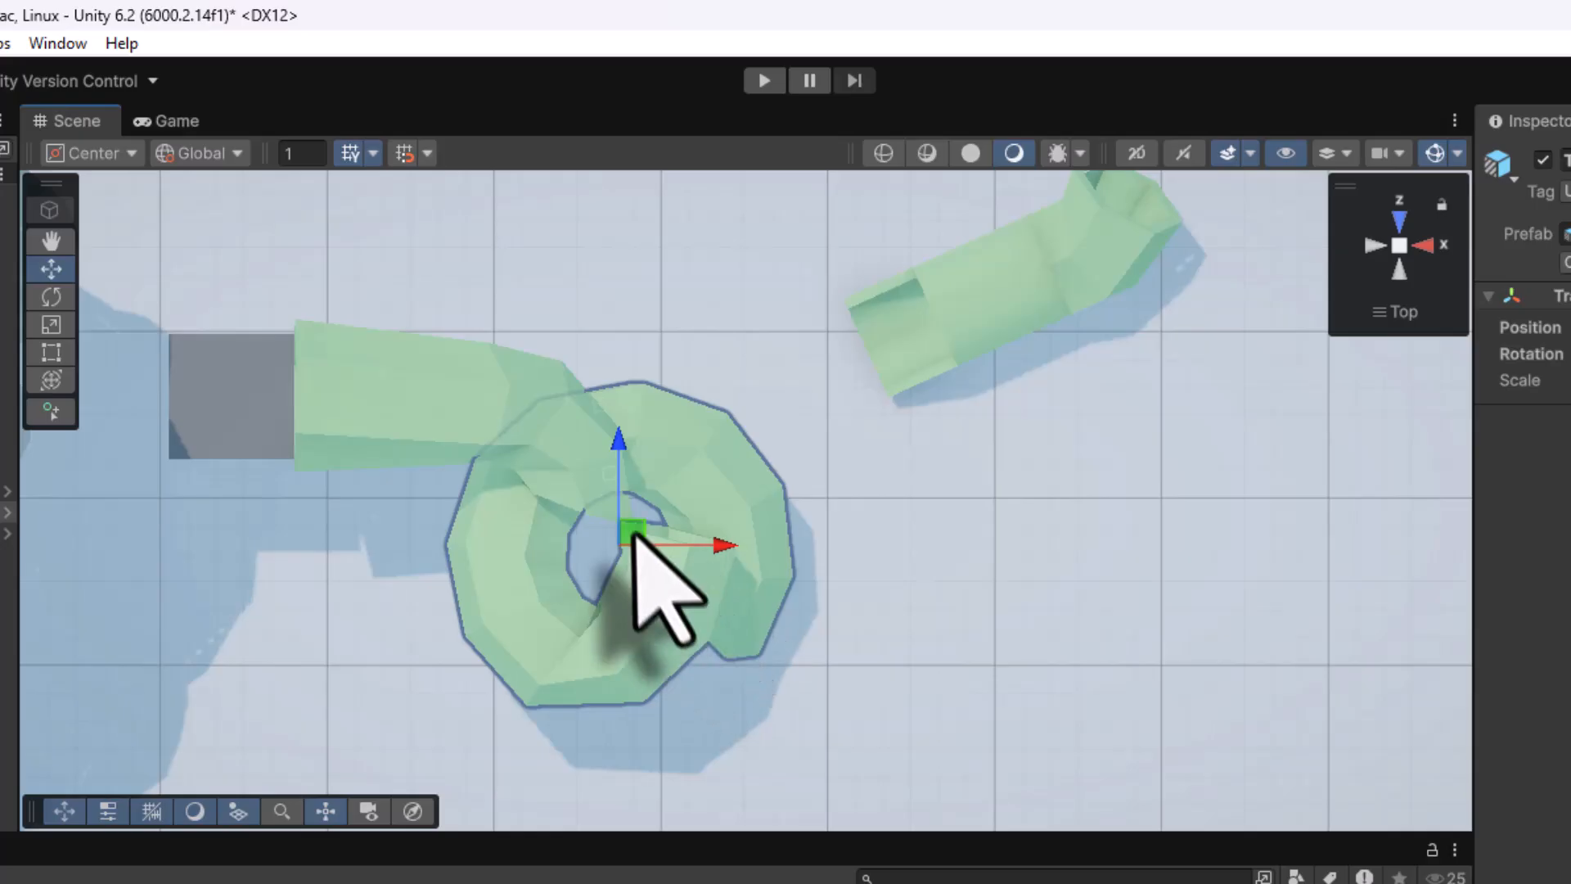
{"action": "left_click_drag", "start_coordinate": [635, 533], "coordinate": [541, 517]}
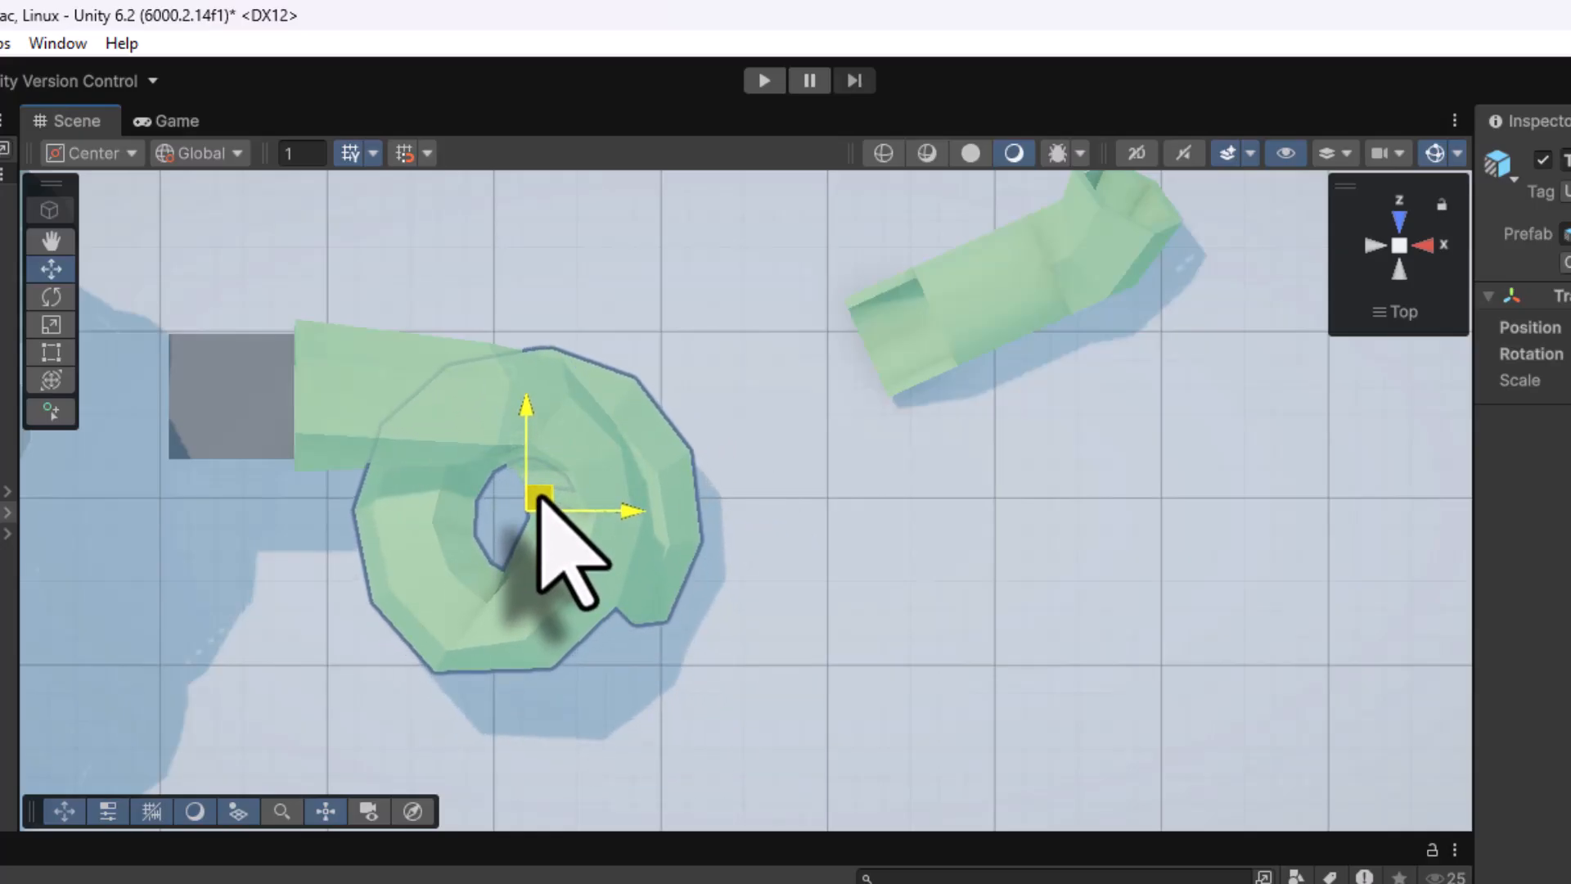
{"action": "left_click_drag", "start_coordinate": [704, 663], "coordinate": [228, 450], "text": "alt"}
{"action": "scroll", "coordinate": [733, 561], "scroll_direction": "up", "scroll_amount": 5}
{"action": "scroll", "coordinate": [730, 550], "scroll_direction": "up", "scroll_amount": 3}
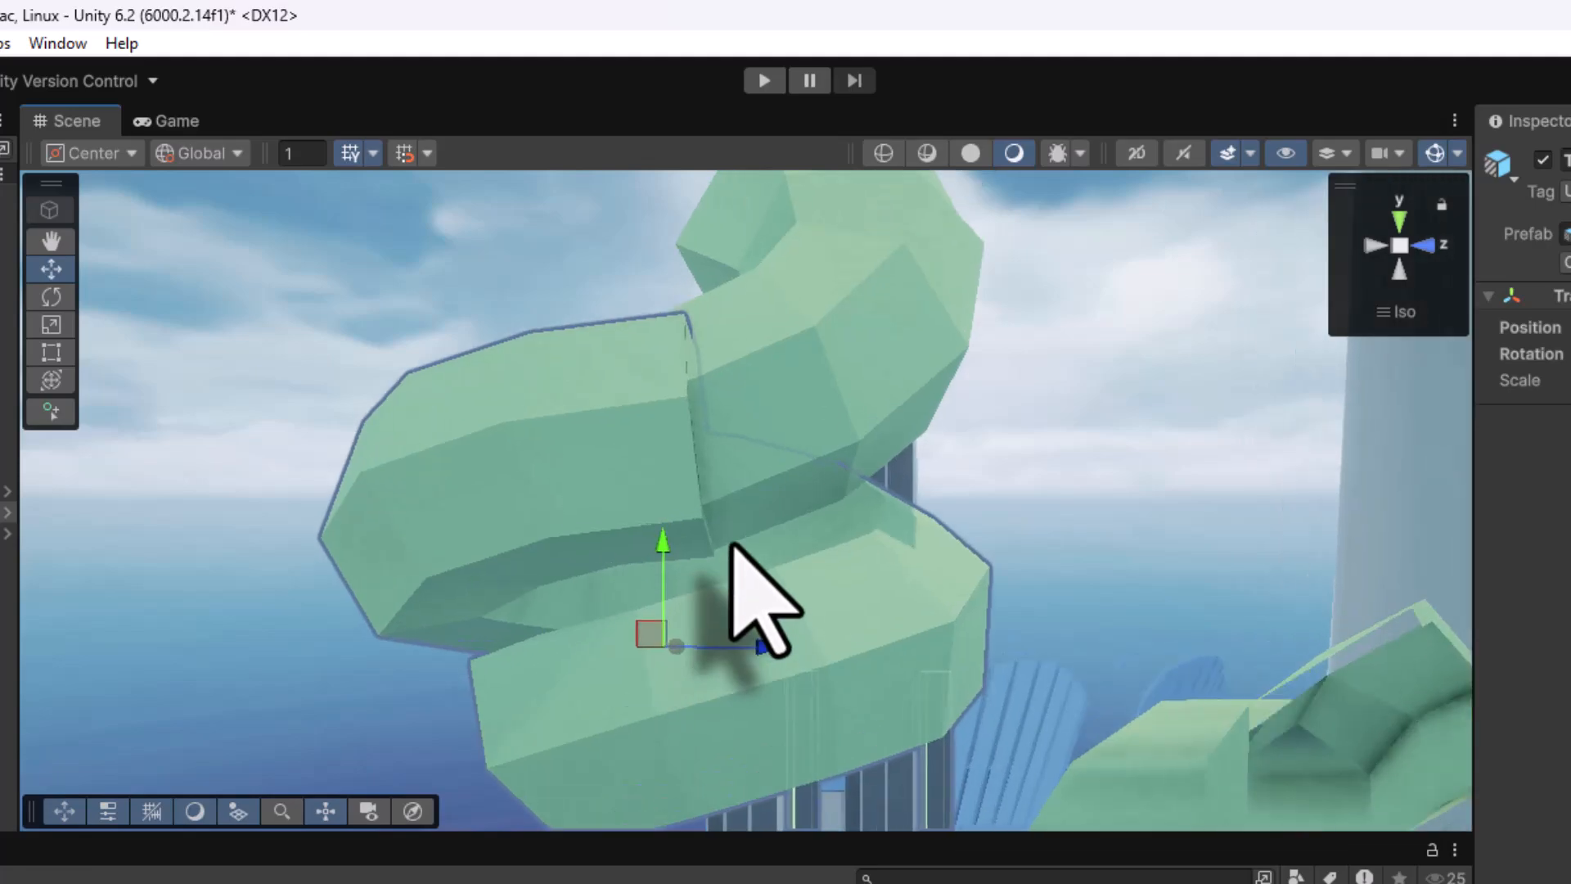
{"action": "left_click_drag", "start_coordinate": [638, 586], "coordinate": [638, 570]}
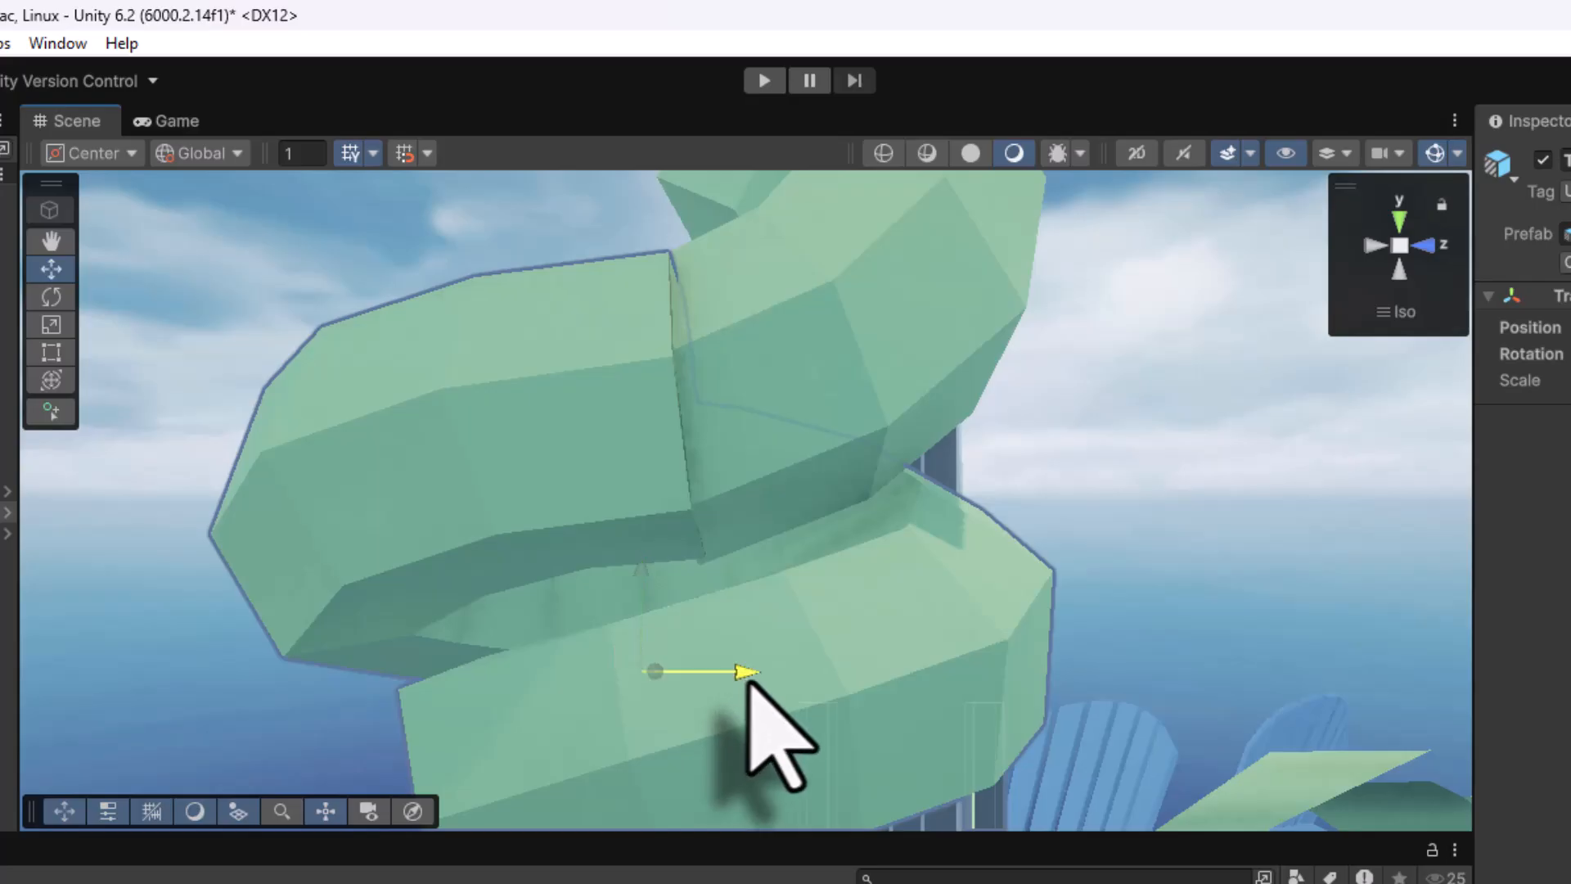
{"action": "mouse_move", "coordinate": [748, 680]}
{"action": "left_mouse_down"}
{"action": "mouse_move", "coordinate": [704, 681]}
{"action": "mouse_move", "coordinate": [727, 681]}
{"action": "left_mouse_up"}
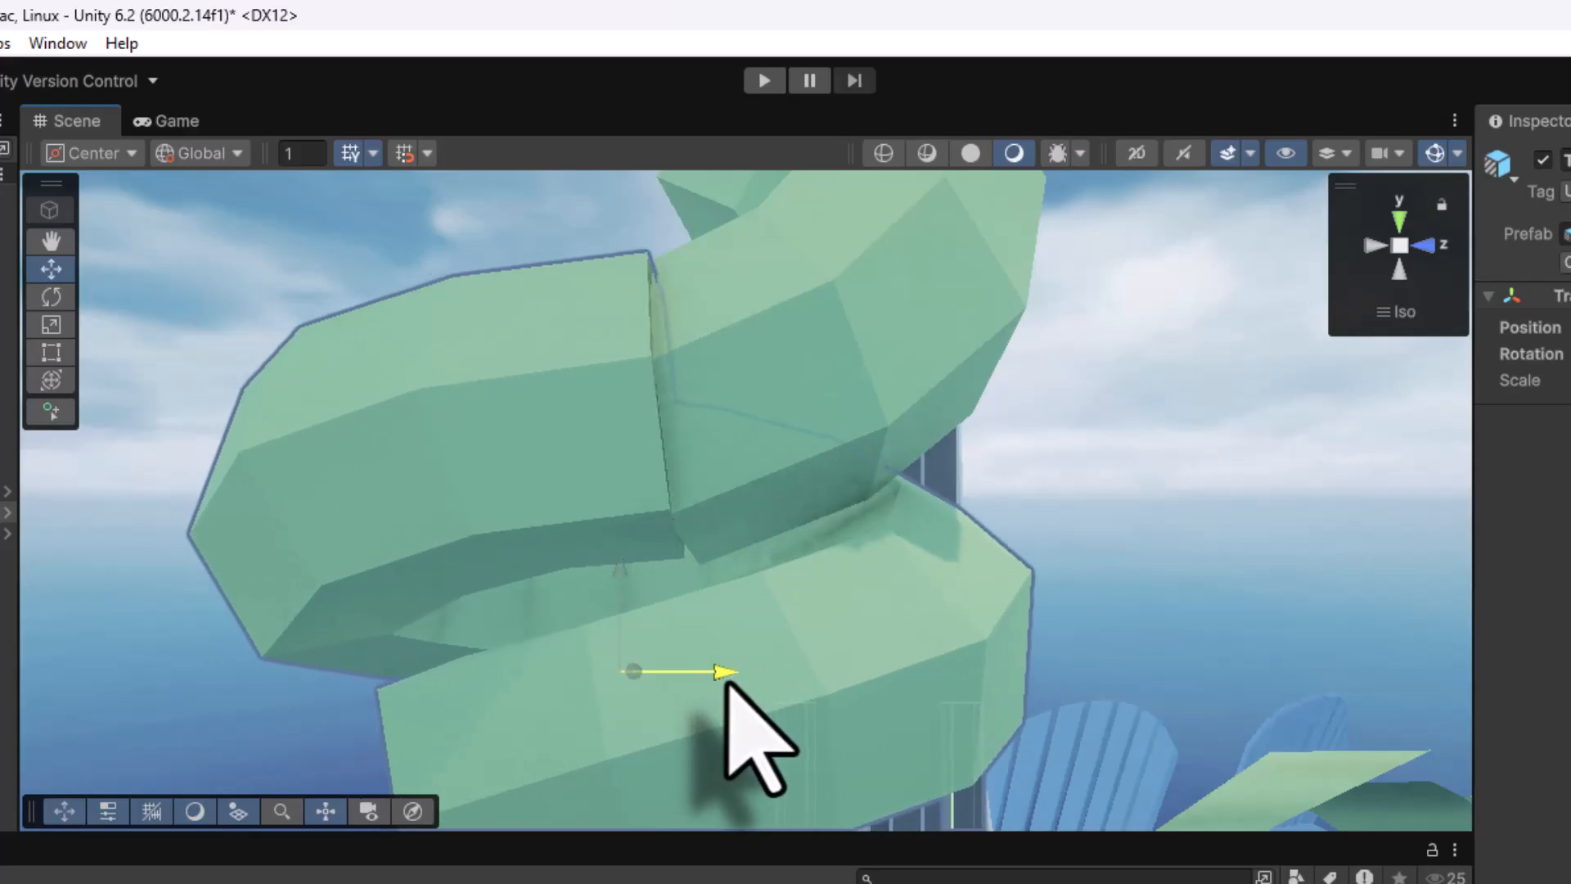
Shift the spiral along X to close the gap and lower it a little
{"action": "right_click_drag", "start_coordinate": [812, 632], "coordinate": [501, 622]}
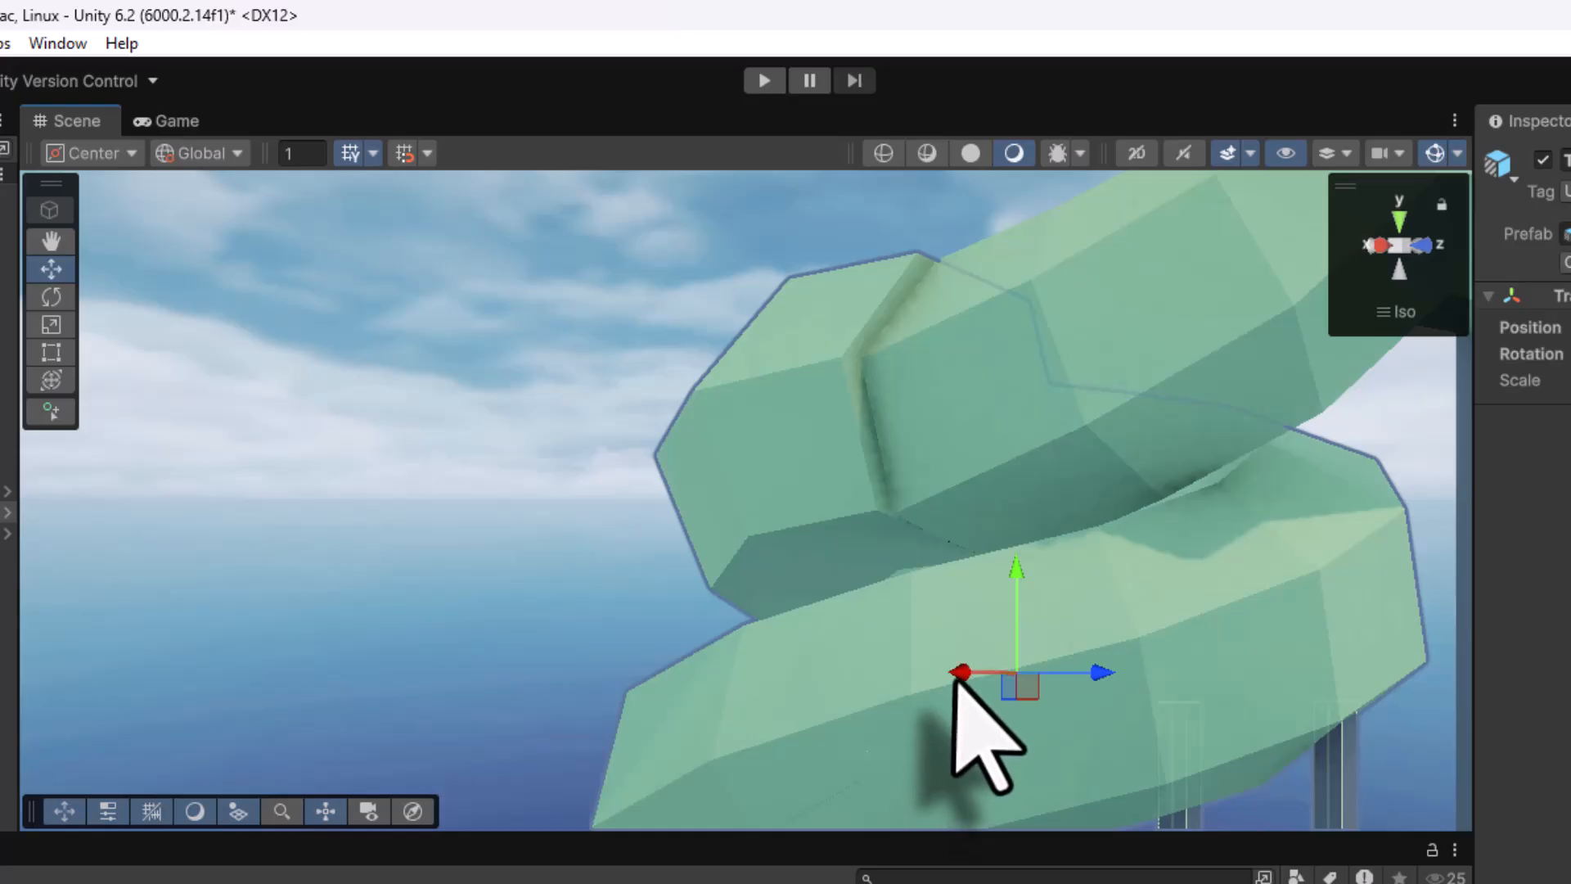
{"action": "left_click_drag", "start_coordinate": [956, 677], "coordinate": [969, 679]}
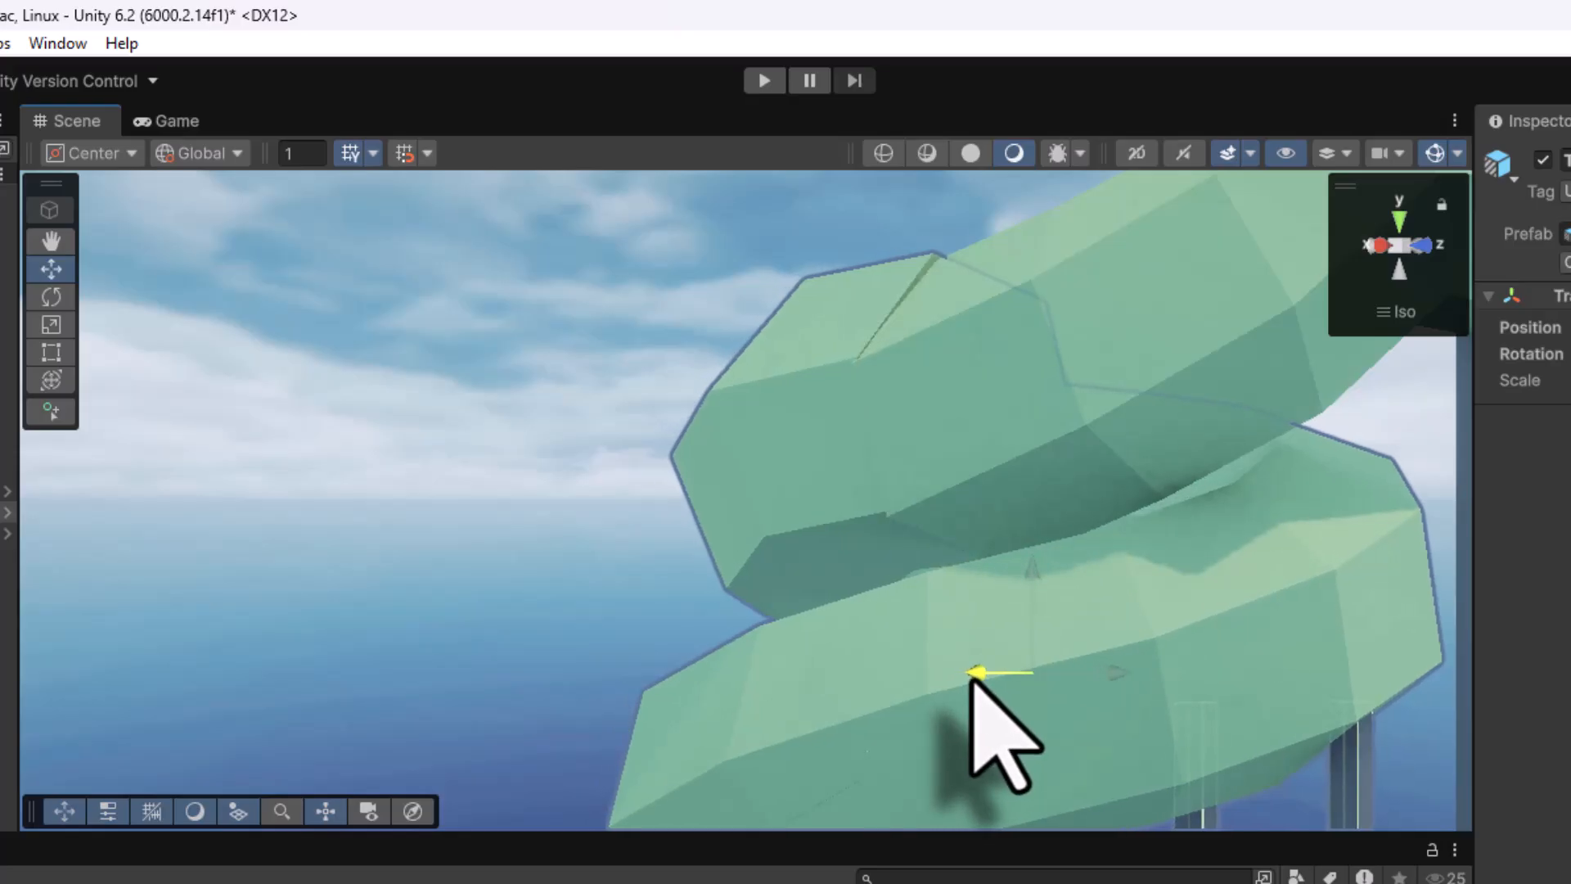
{"action": "right_click_drag", "start_coordinate": [793, 458], "coordinate": [810, 524]}
{"action": "middle_click_drag", "start_coordinate": [668, 382], "coordinate": [783, 637]}
{"action": "left_click_drag", "start_coordinate": [1024, 673], "coordinate": [1023, 689]}
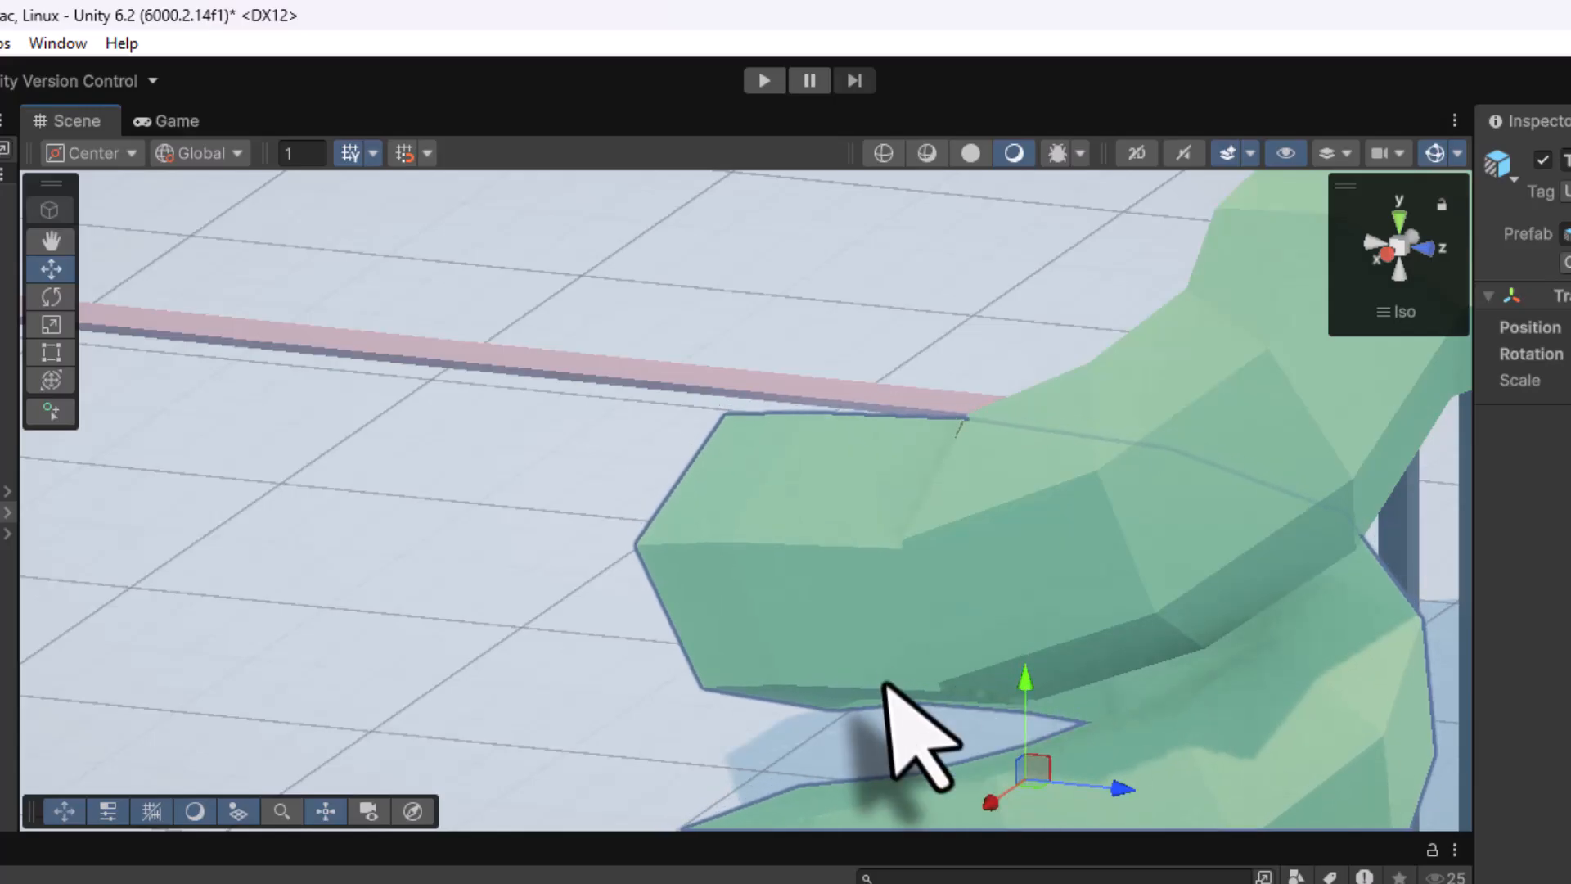
{"action": "scroll", "coordinate": [894, 679], "scroll_direction": "down", "scroll_amount": 3}
{"action": "left_click_drag", "start_coordinate": [614, 655], "coordinate": [1465, 728], "text": "alt"}
{"action": "left_click_drag", "start_coordinate": [712, 589], "coordinate": [691, 679], "text": "alt"}
Fine-tune the spiral's rotation, then raise it until it meets the top section flush
{"action": "key", "text": "e"}
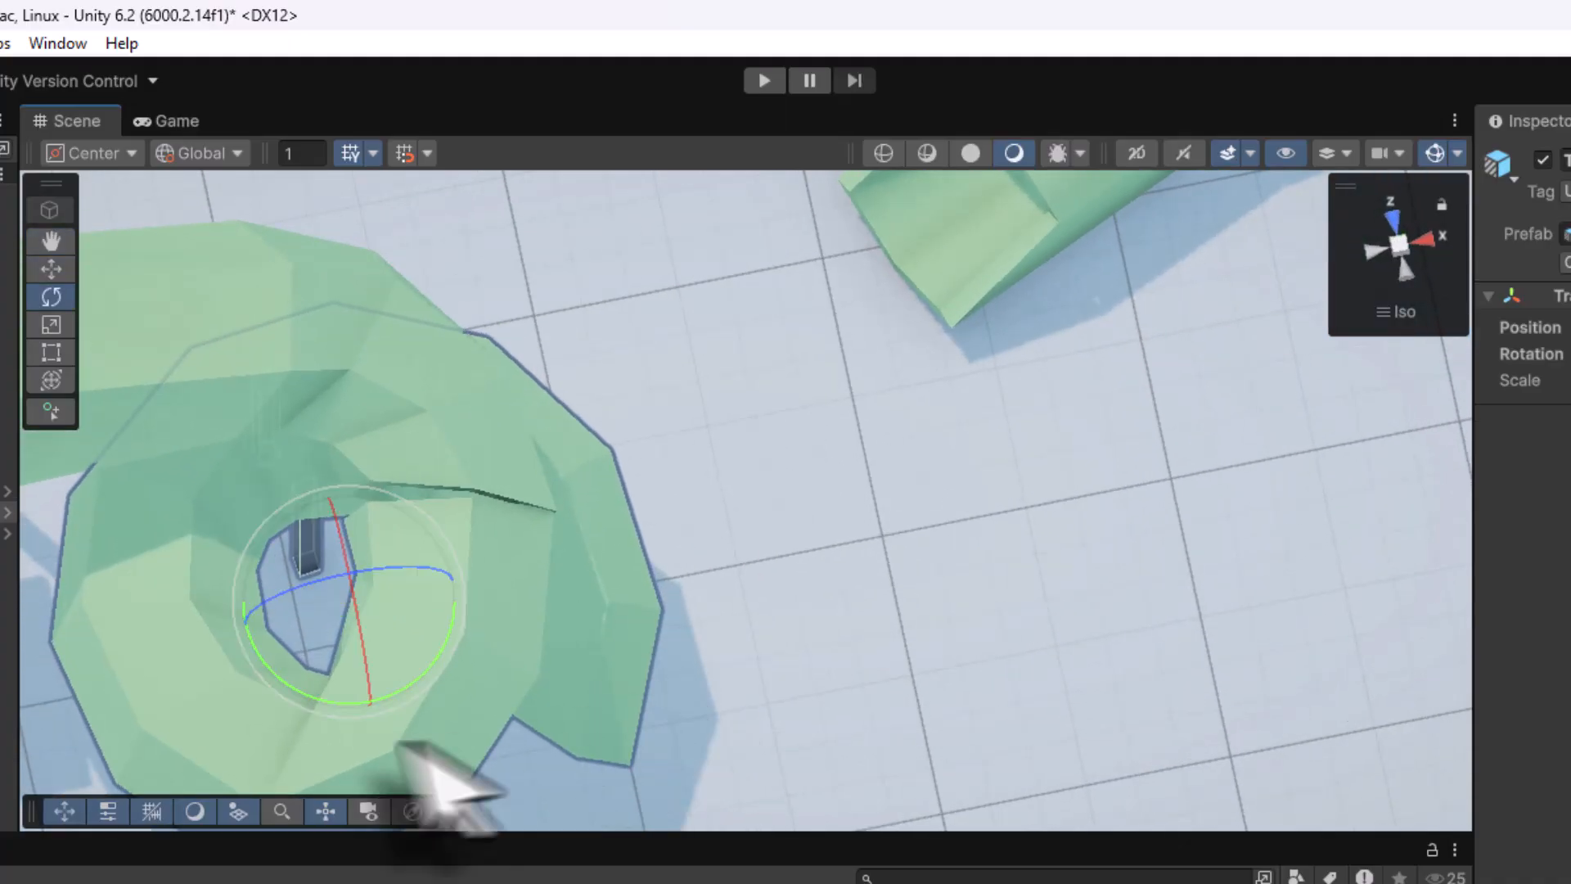
{"action": "left_click_drag", "start_coordinate": [431, 664], "coordinate": [423, 667]}
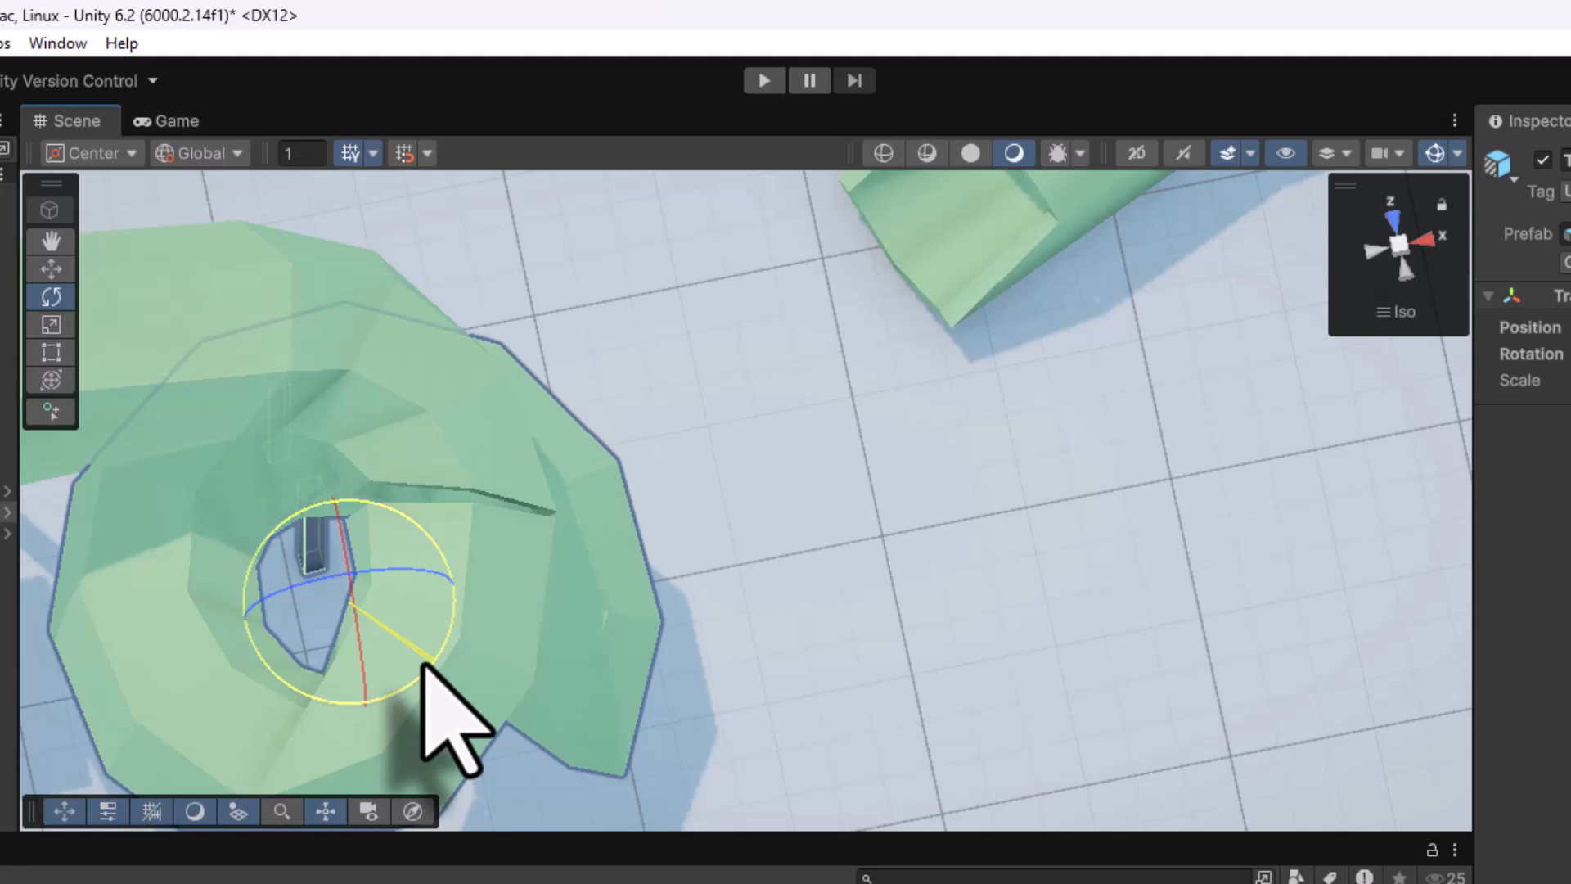
{"action": "left_click_drag", "start_coordinate": [329, 615], "coordinate": [333, 596]}
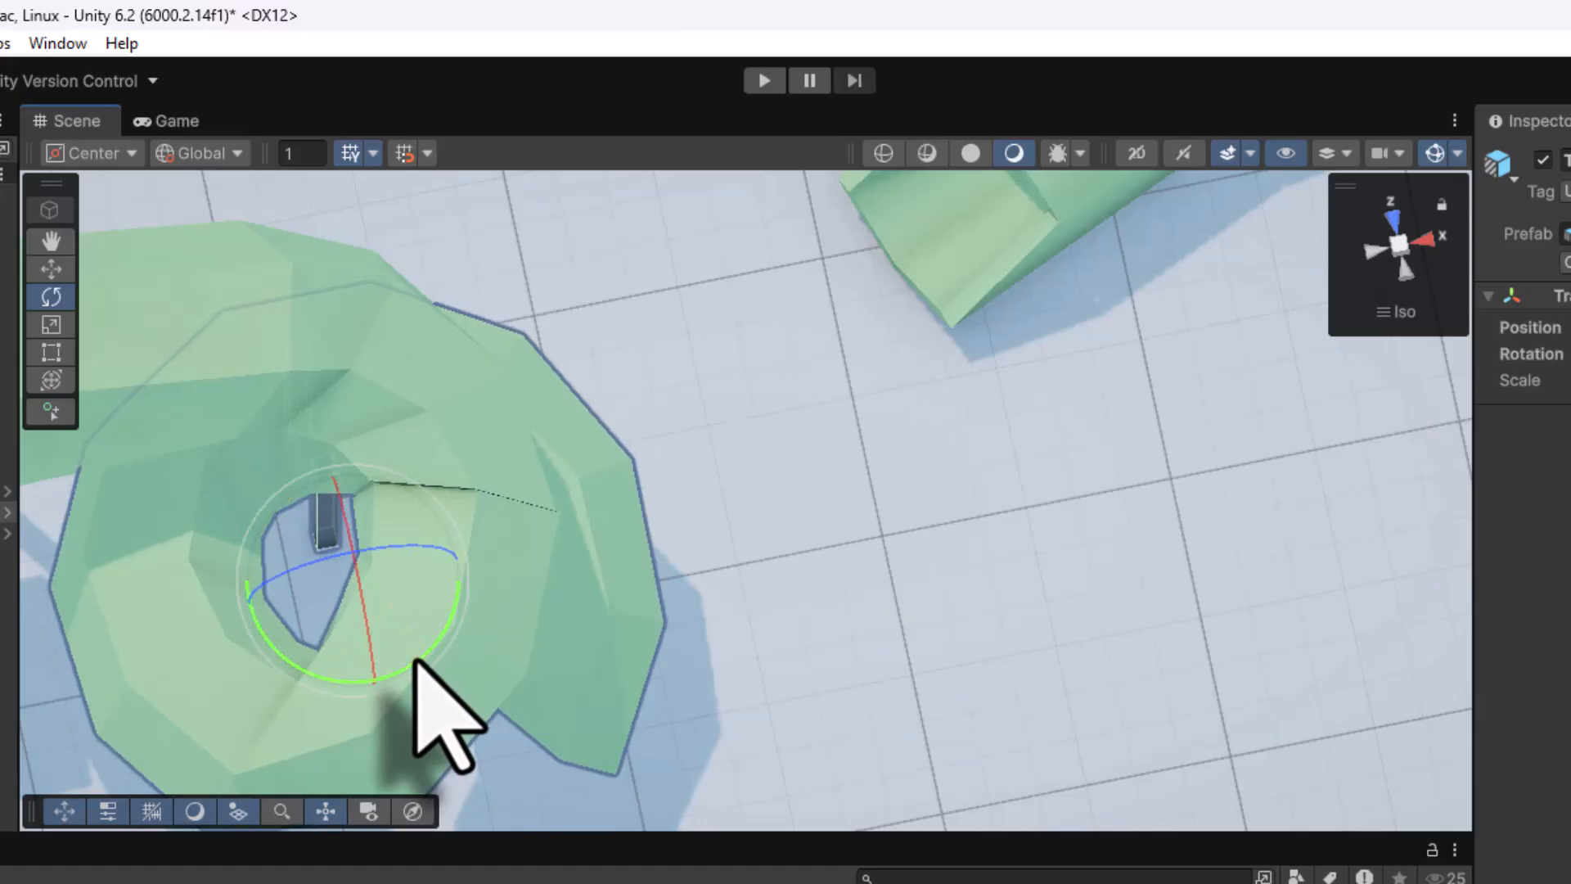
{"action": "left_click_drag", "start_coordinate": [345, 603], "coordinate": [346, 593]}
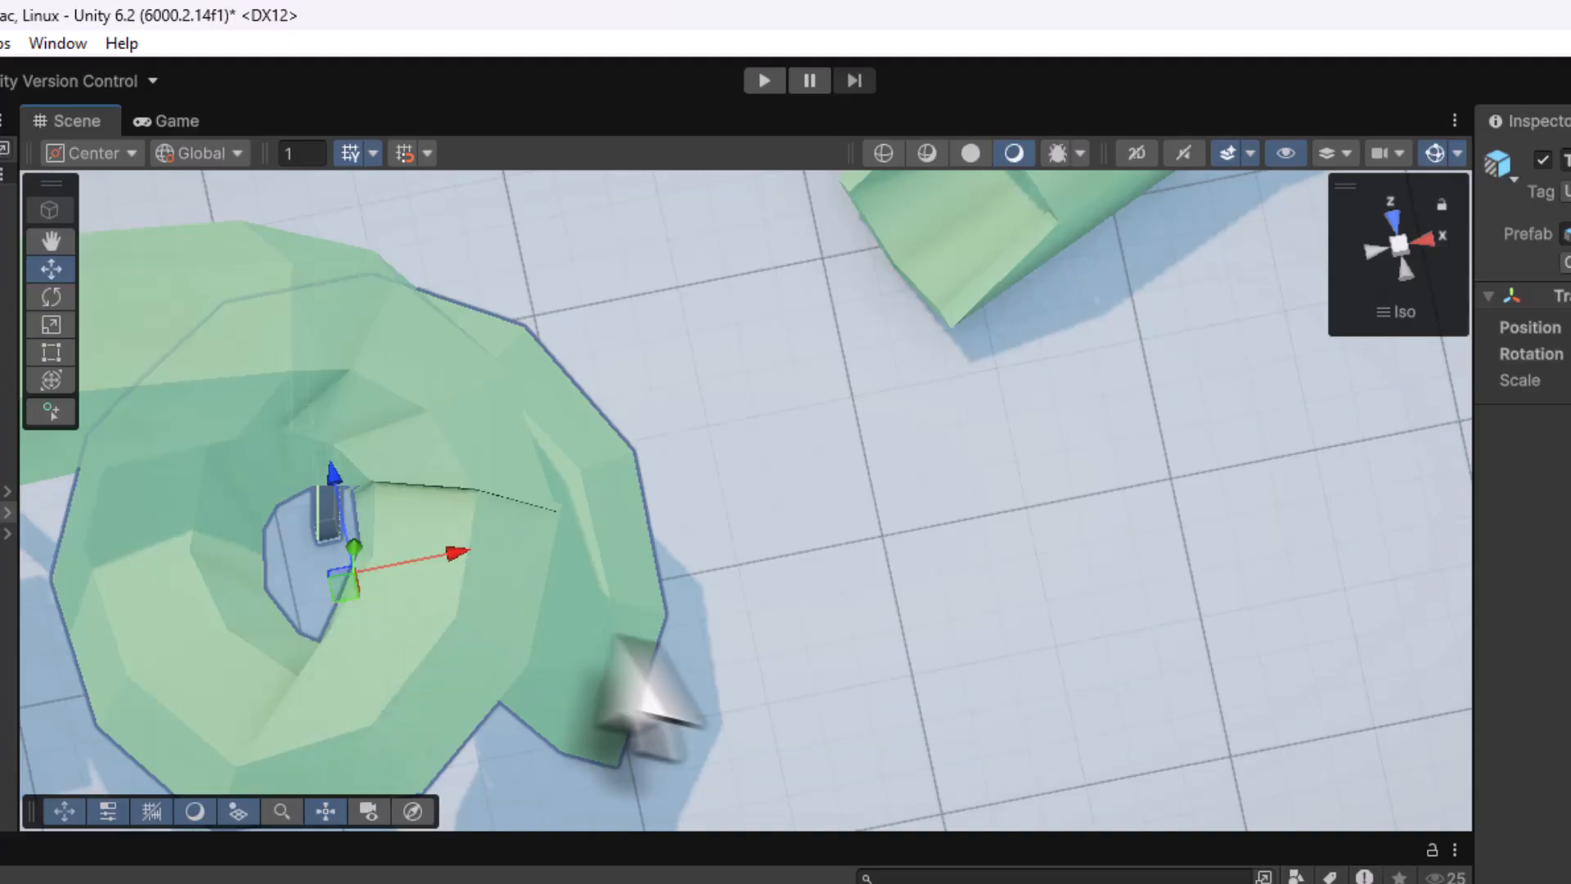
{"action": "middle_click_drag", "start_coordinate": [649, 649], "coordinate": [695, 605]}
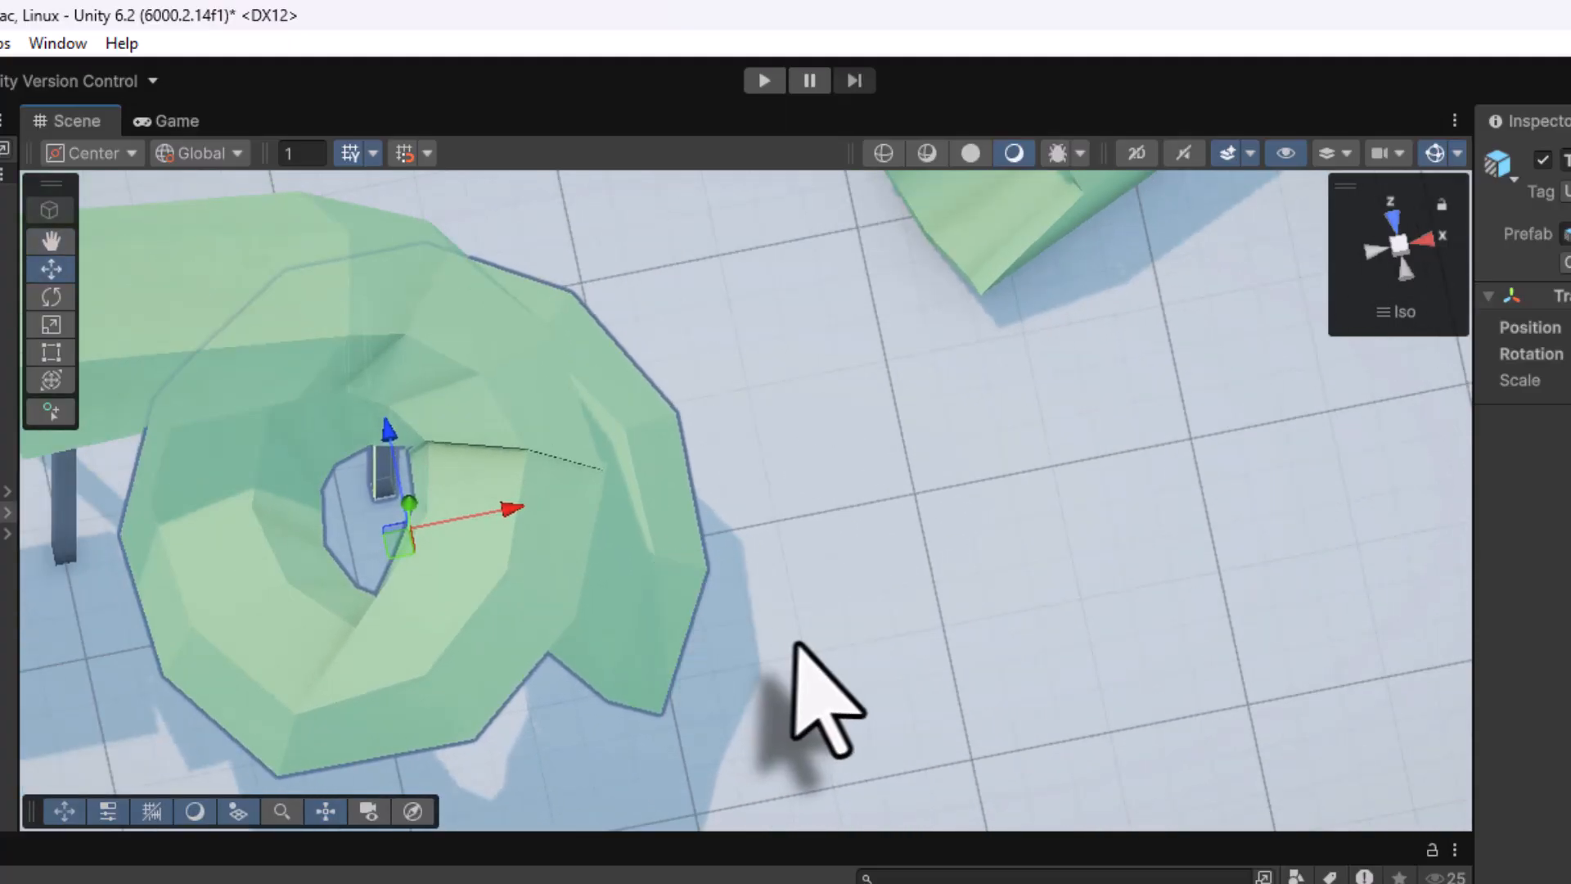
{"action": "right_click_drag", "start_coordinate": [810, 643], "coordinate": [475, 123]}
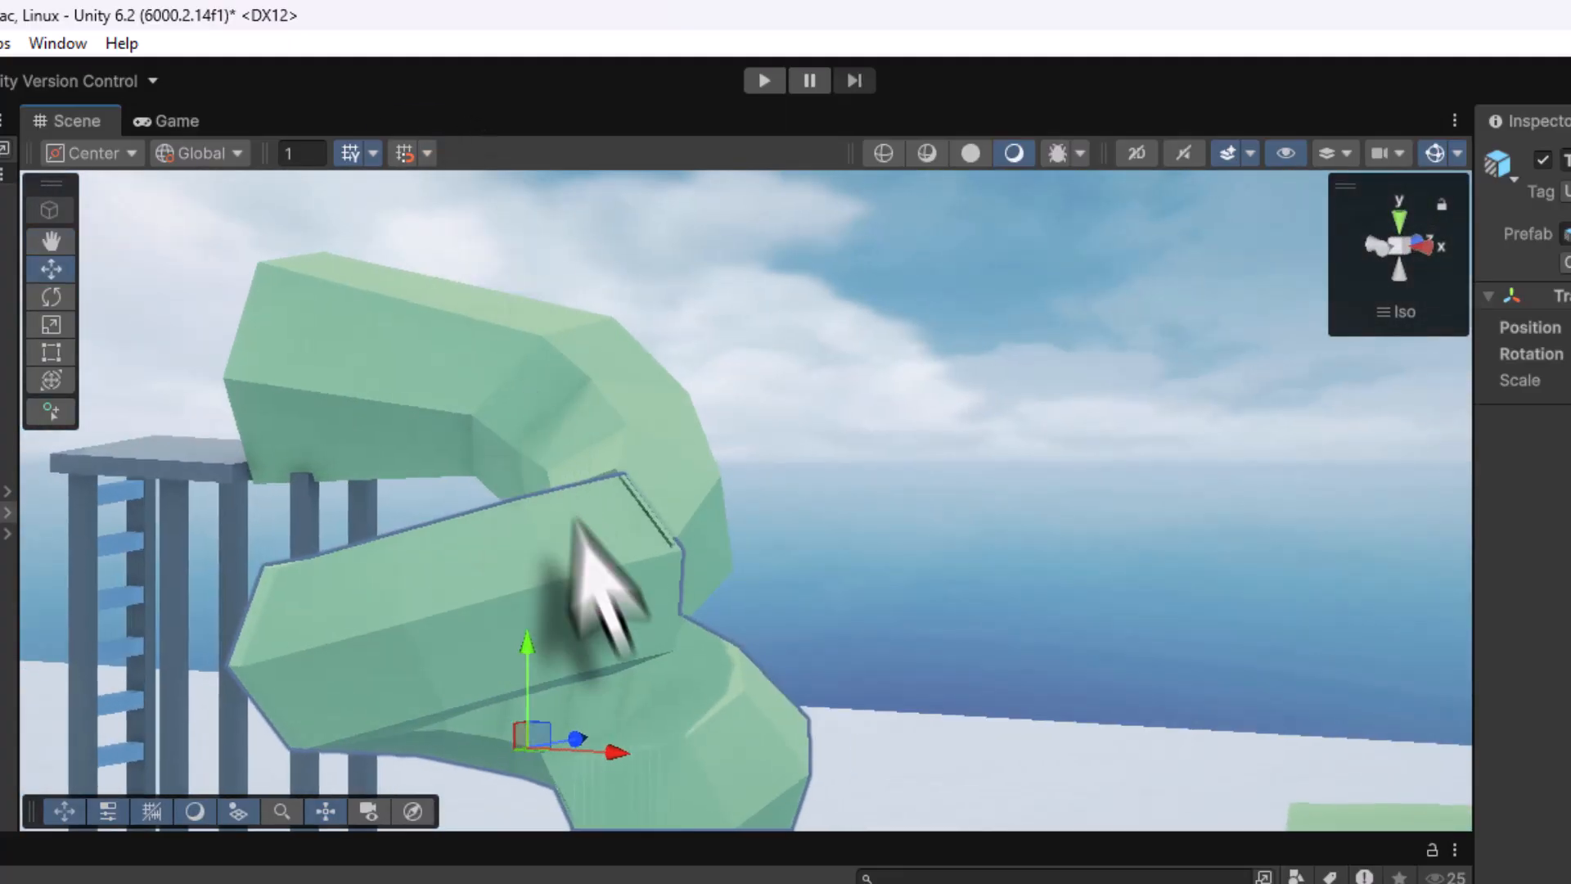
{"action": "right_click_drag", "start_coordinate": [596, 526], "coordinate": [414, 572]}
{"action": "left_click_drag", "start_coordinate": [643, 630], "coordinate": [605, 655]}
{"action": "scroll", "coordinate": [579, 687], "scroll_direction": "down", "scroll_amount": 10}
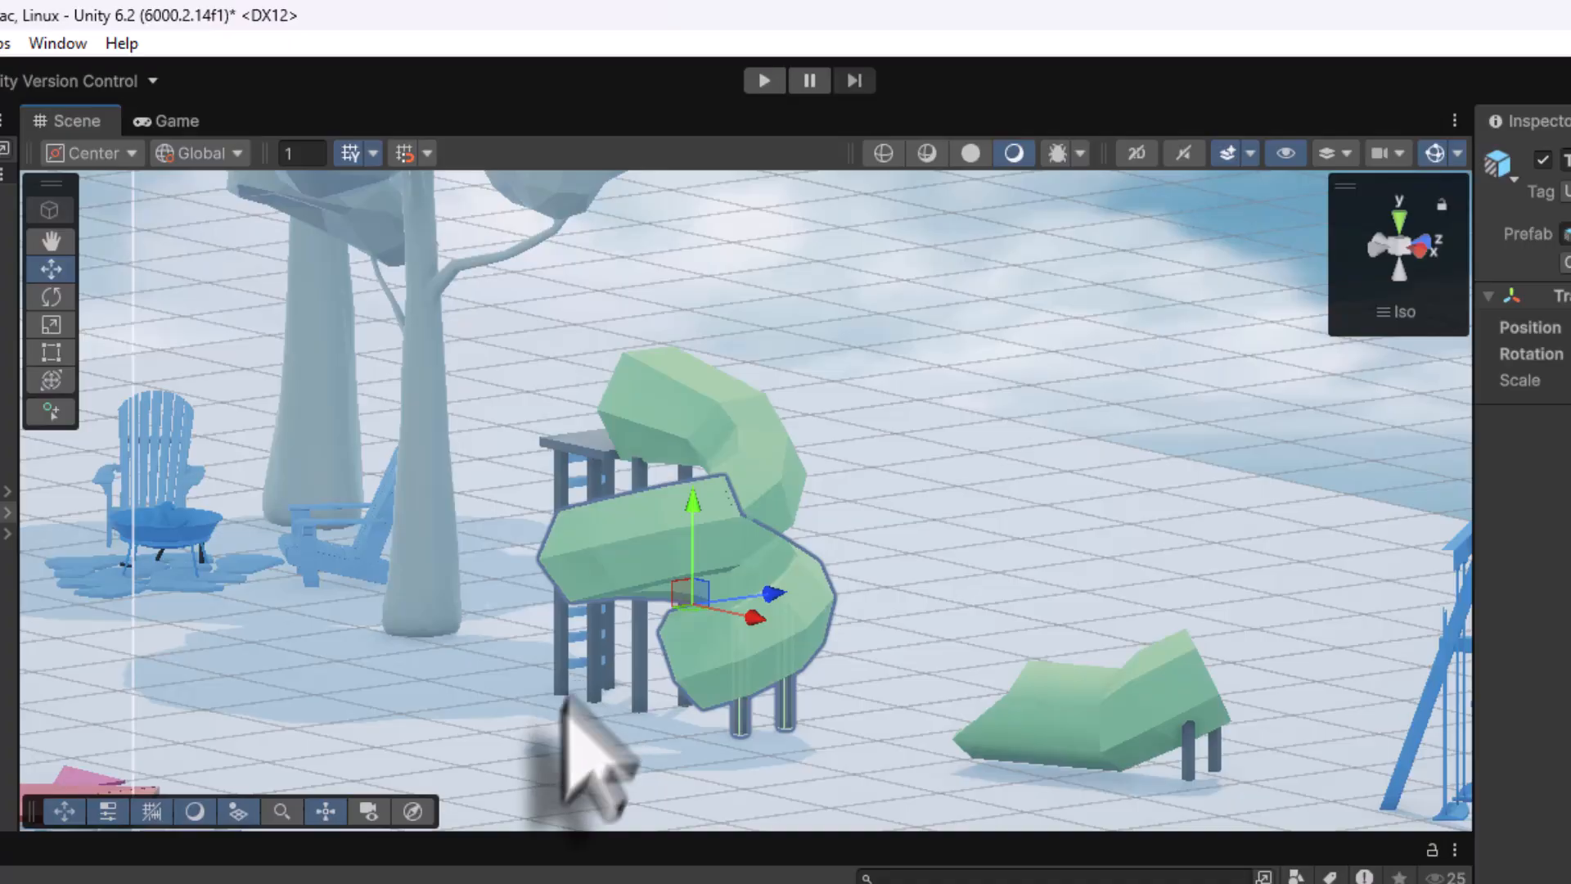
Set TubeSlide_Bottom's Rotation Y to 0 and move it left to X 1.567
{"action": "left_click", "coordinate": [1114, 699]}
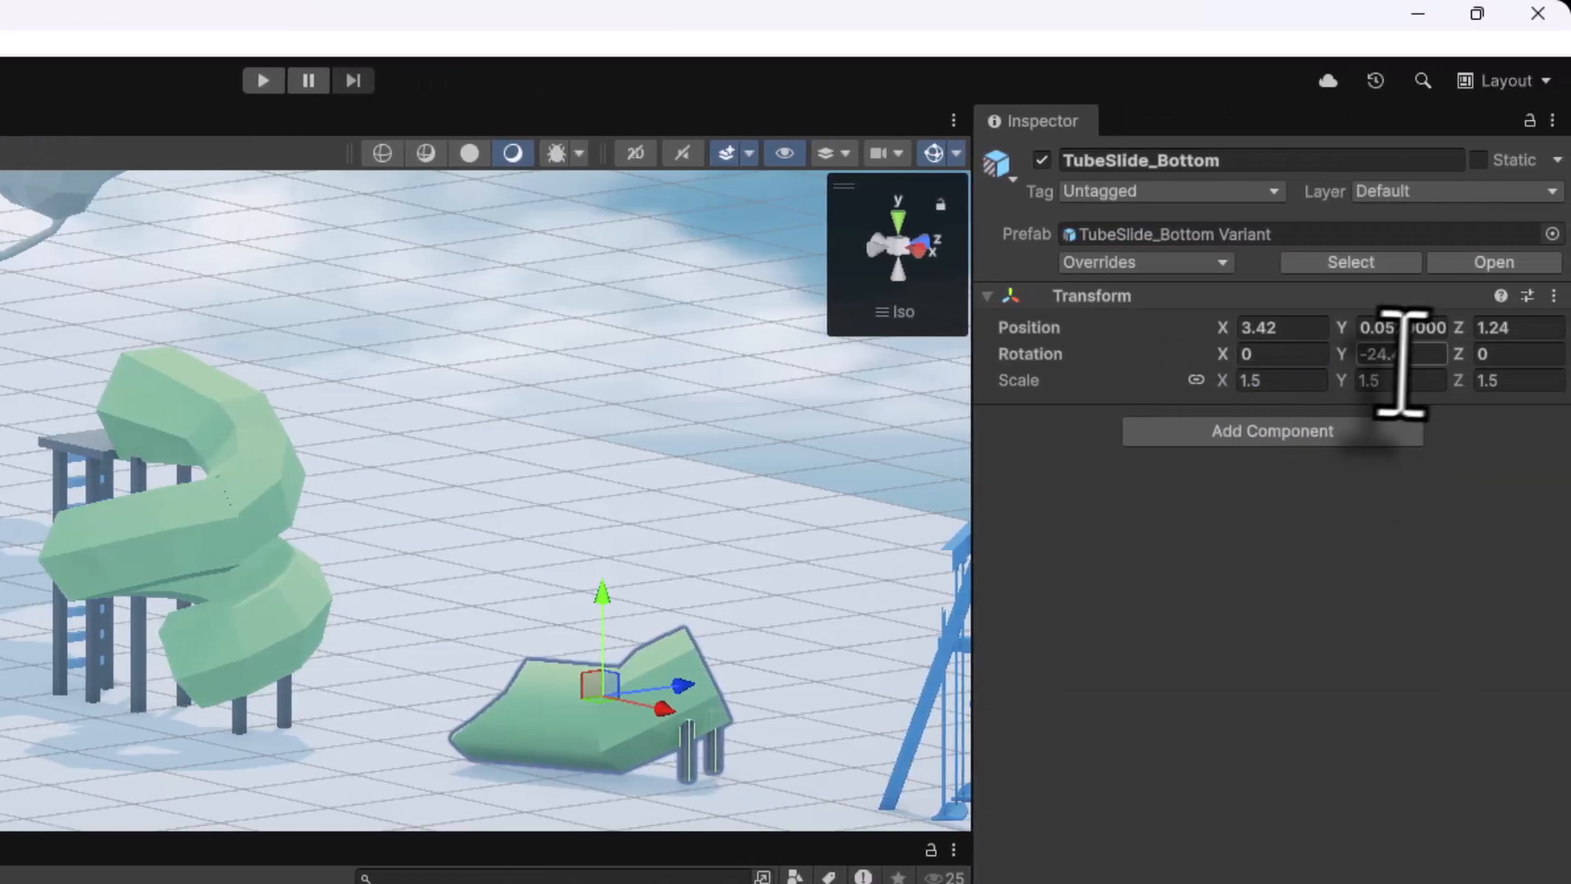
{"action": "type", "text": "0"}
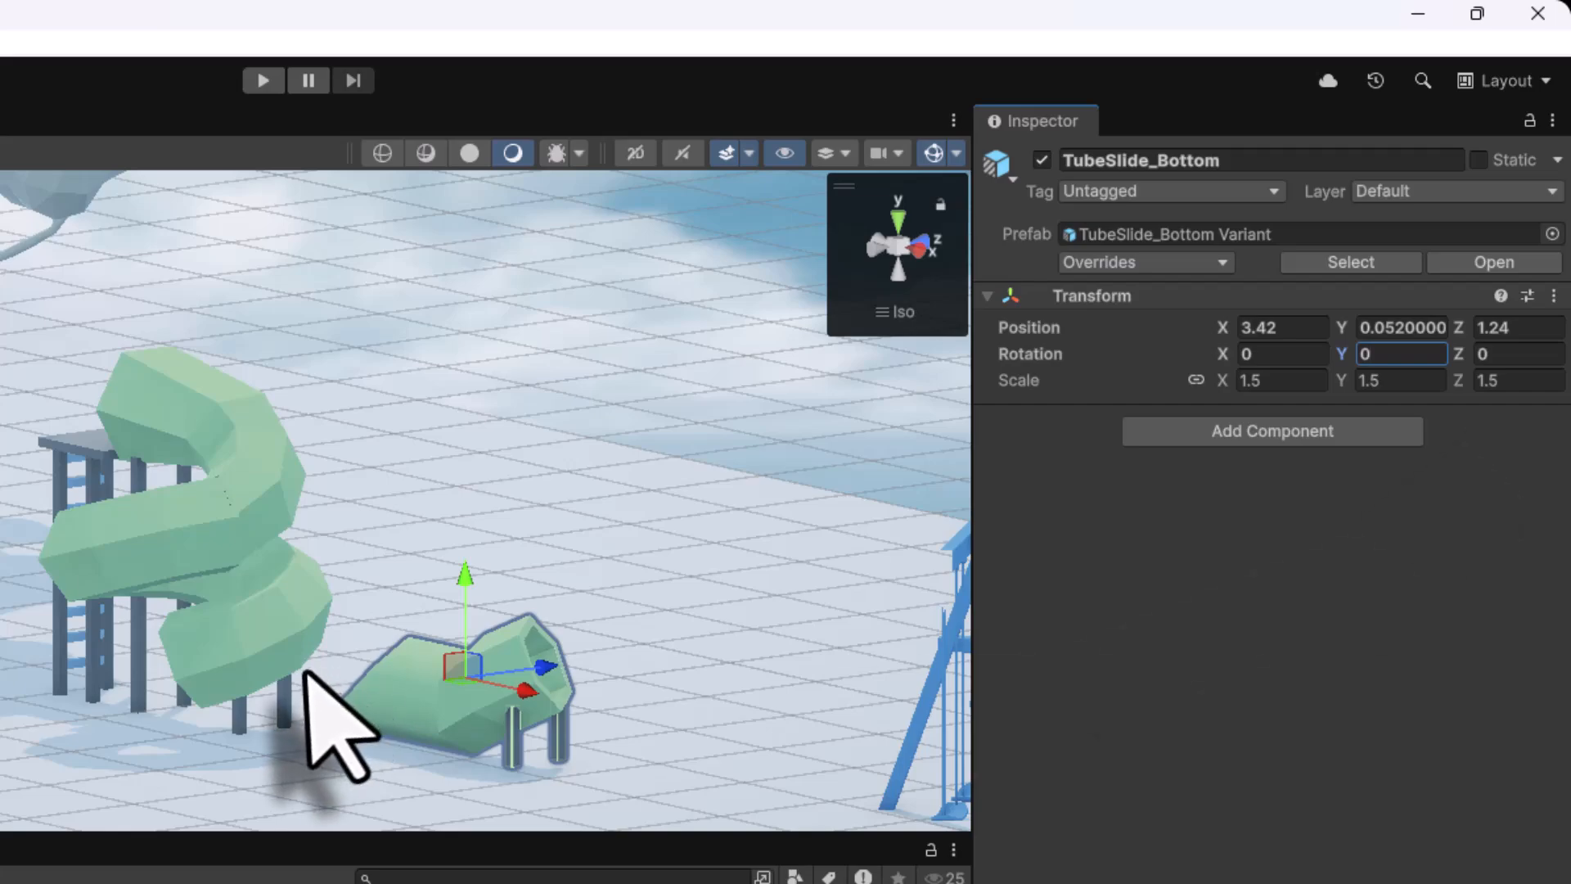
{"action": "left_click_drag", "start_coordinate": [528, 689], "coordinate": [178, 669]}
Using the Top and Front views, slide the bottom piece under the spiral and adjust its X position
{"action": "right_click", "coordinate": [855, 244]}
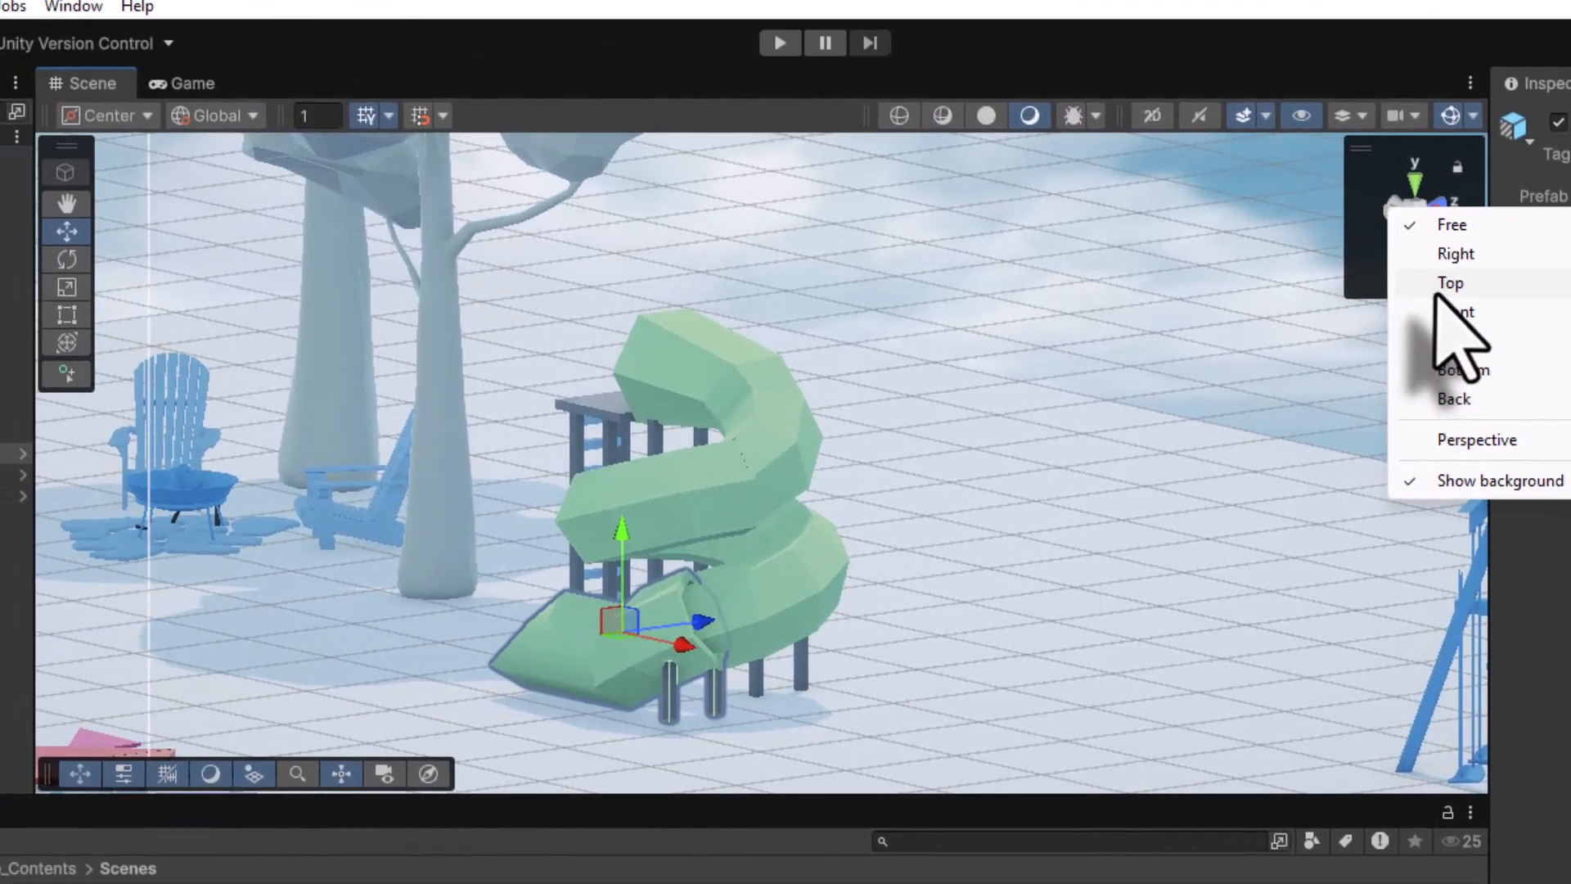
{"action": "left_click", "coordinate": [928, 321]}
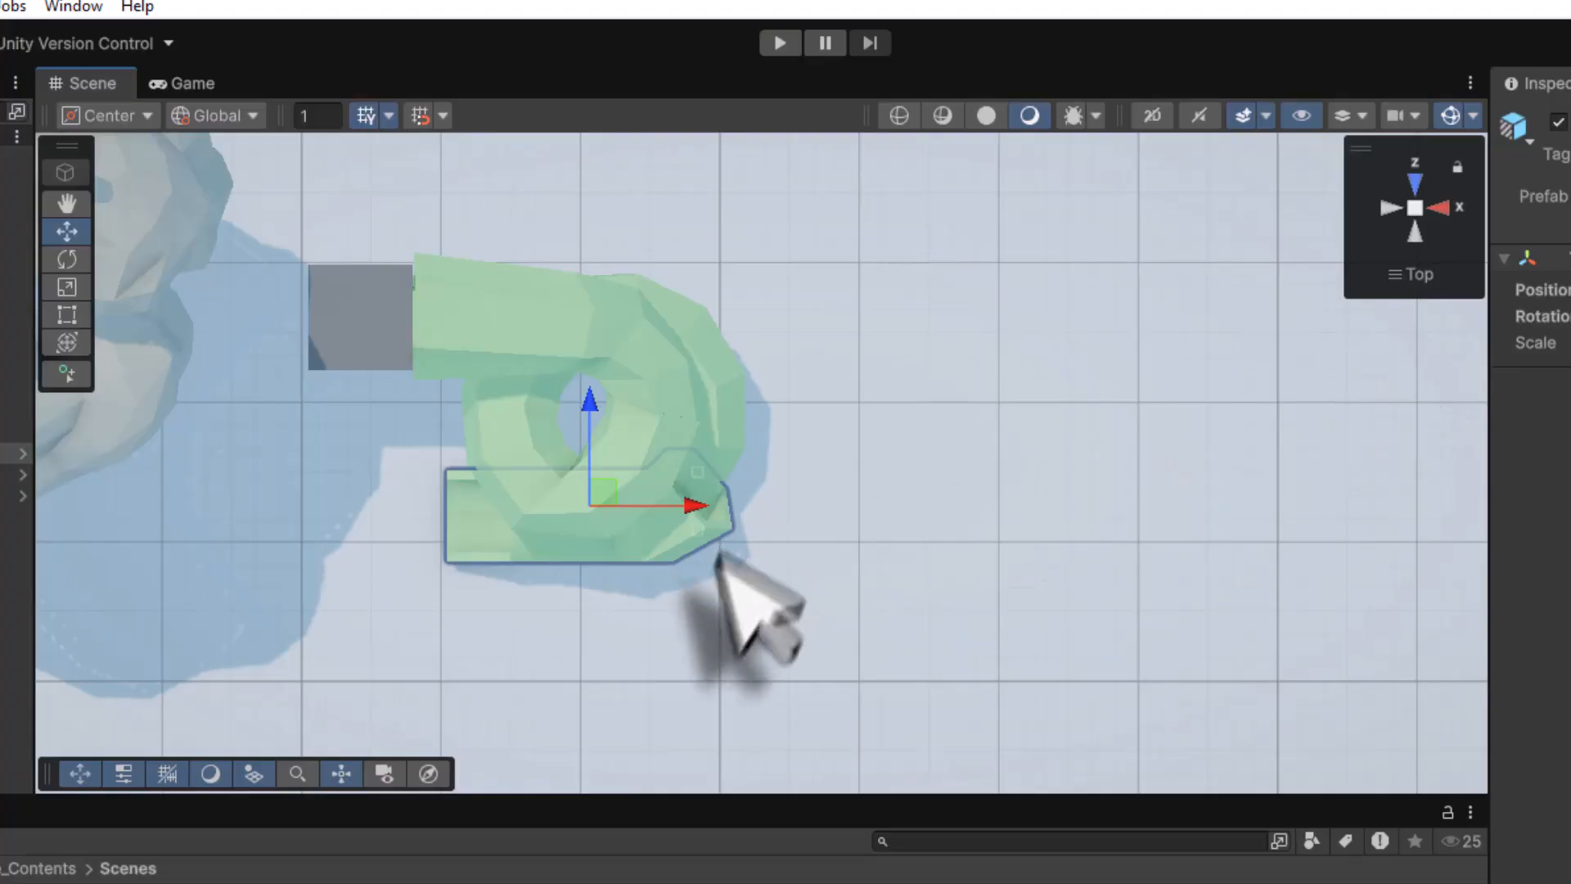
{"action": "mouse_move", "coordinate": [598, 489]}
{"action": "left_mouse_down"}
{"action": "mouse_move", "coordinate": [495, 551]}
{"action": "mouse_move", "coordinate": [519, 491]}
{"action": "mouse_move", "coordinate": [582, 473]}
{"action": "left_mouse_up"}
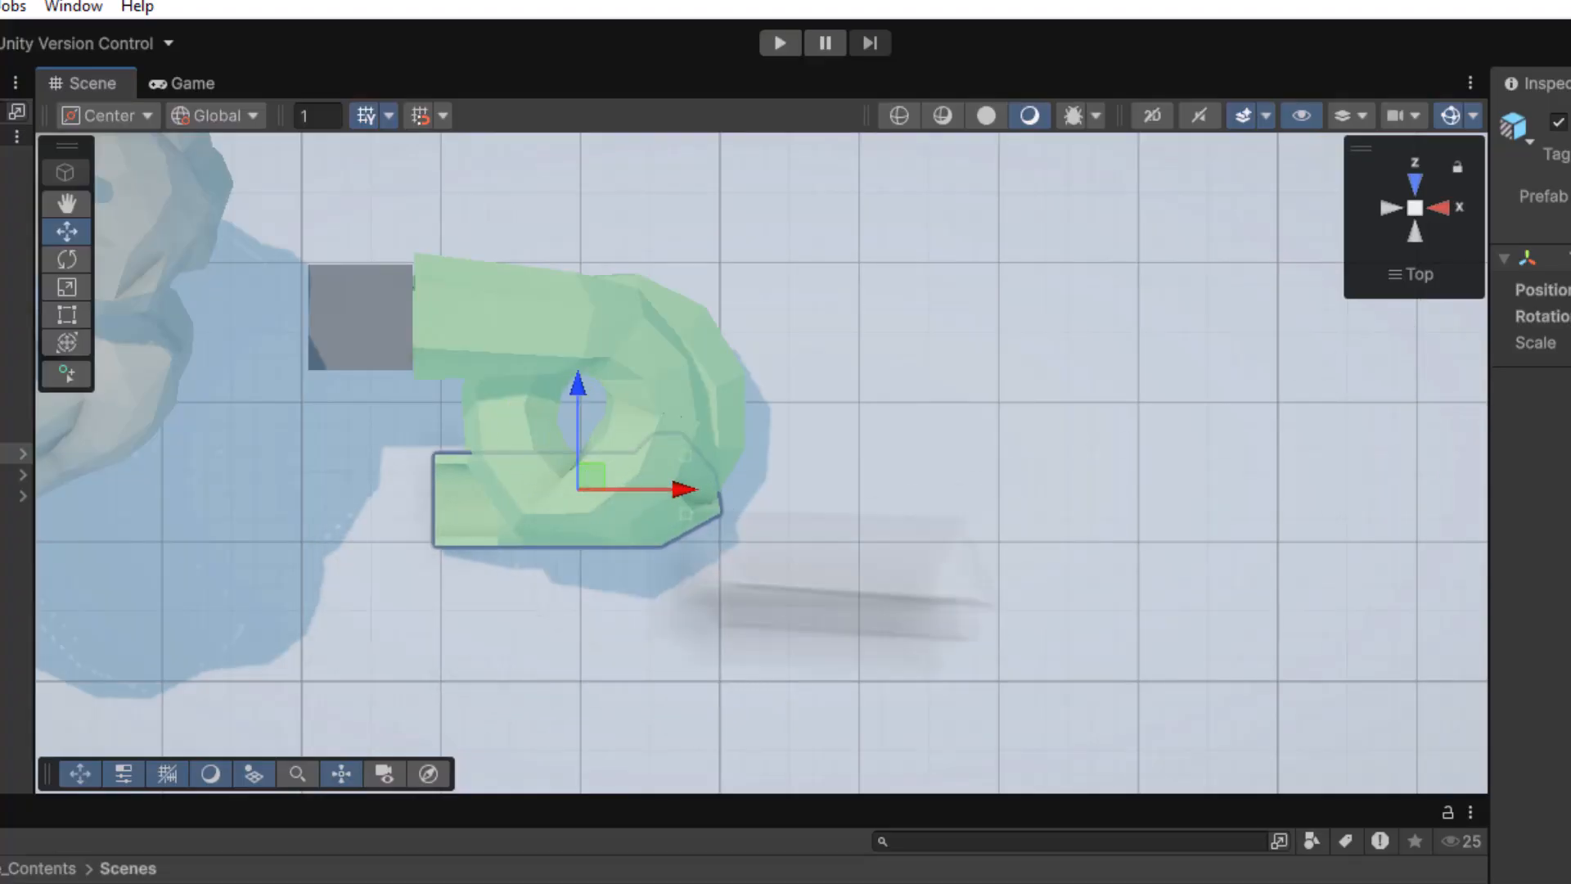
{"action": "right_click", "coordinate": [1414, 208]}
{"action": "left_click", "coordinate": [1481, 315]}
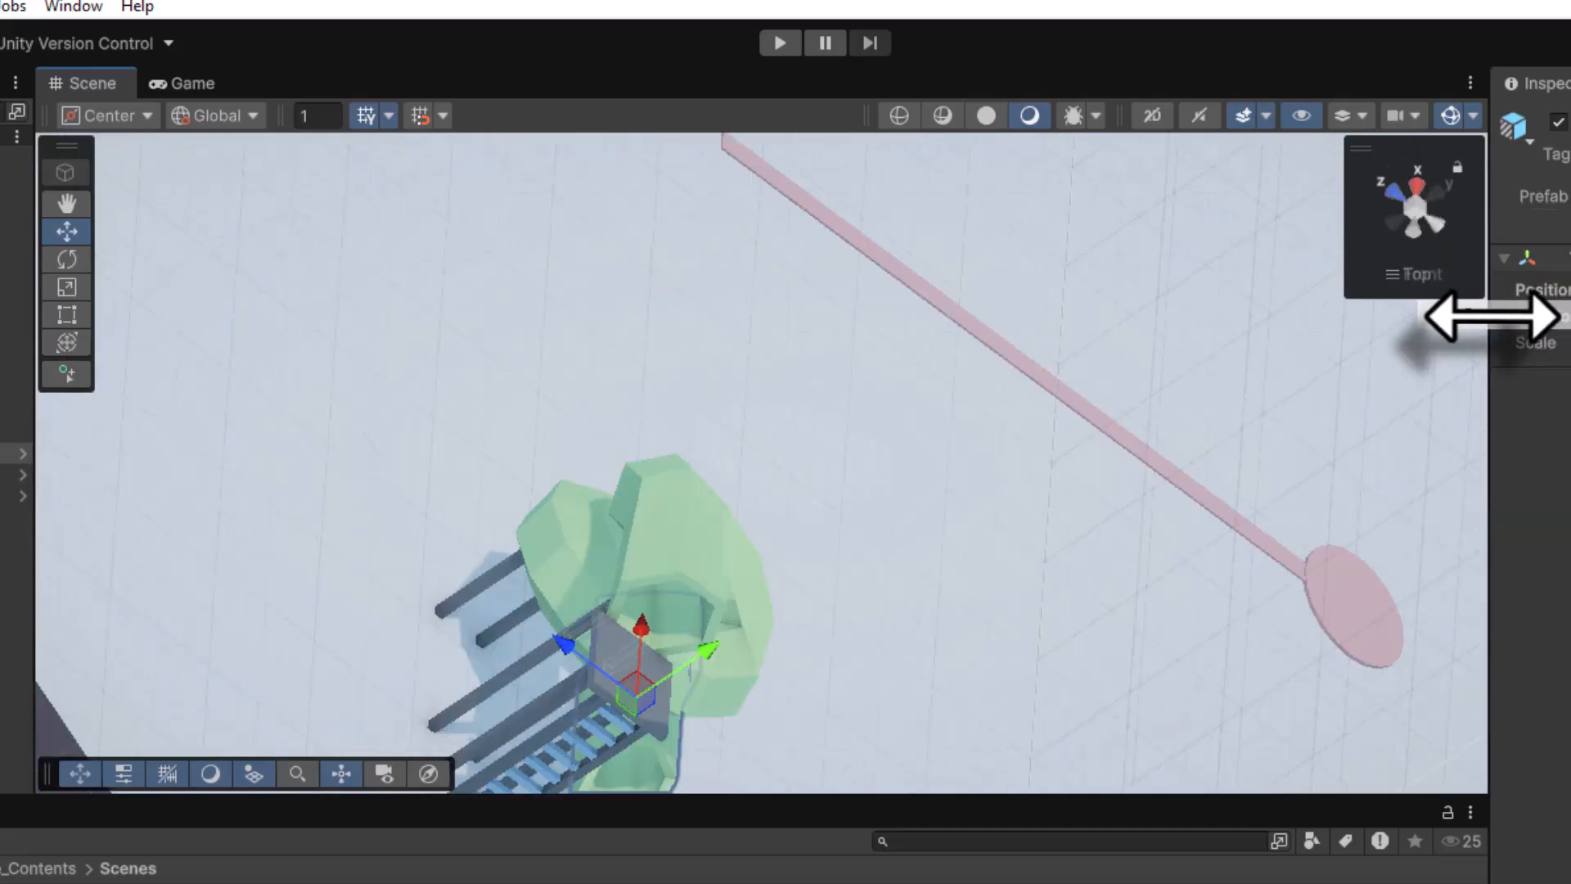
{"action": "middle_click_drag", "start_coordinate": [1032, 681], "coordinate": [845, 462]}
{"action": "scroll", "coordinate": [845, 468], "scroll_direction": "up", "scroll_amount": 5}
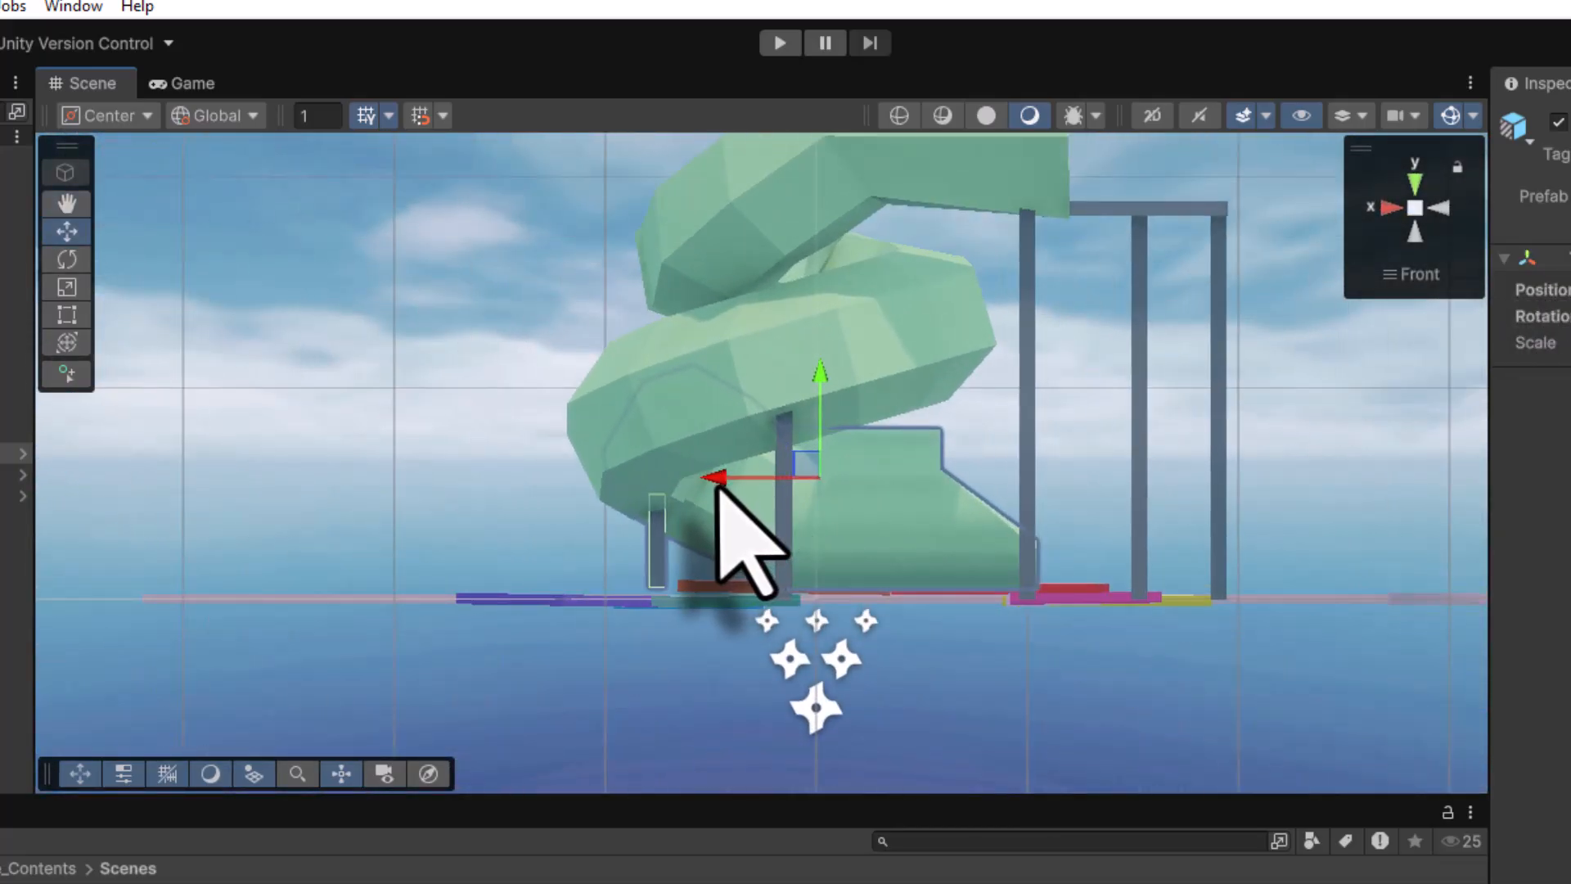
{"action": "left_click_drag", "start_coordinate": [717, 483], "coordinate": [773, 521]}
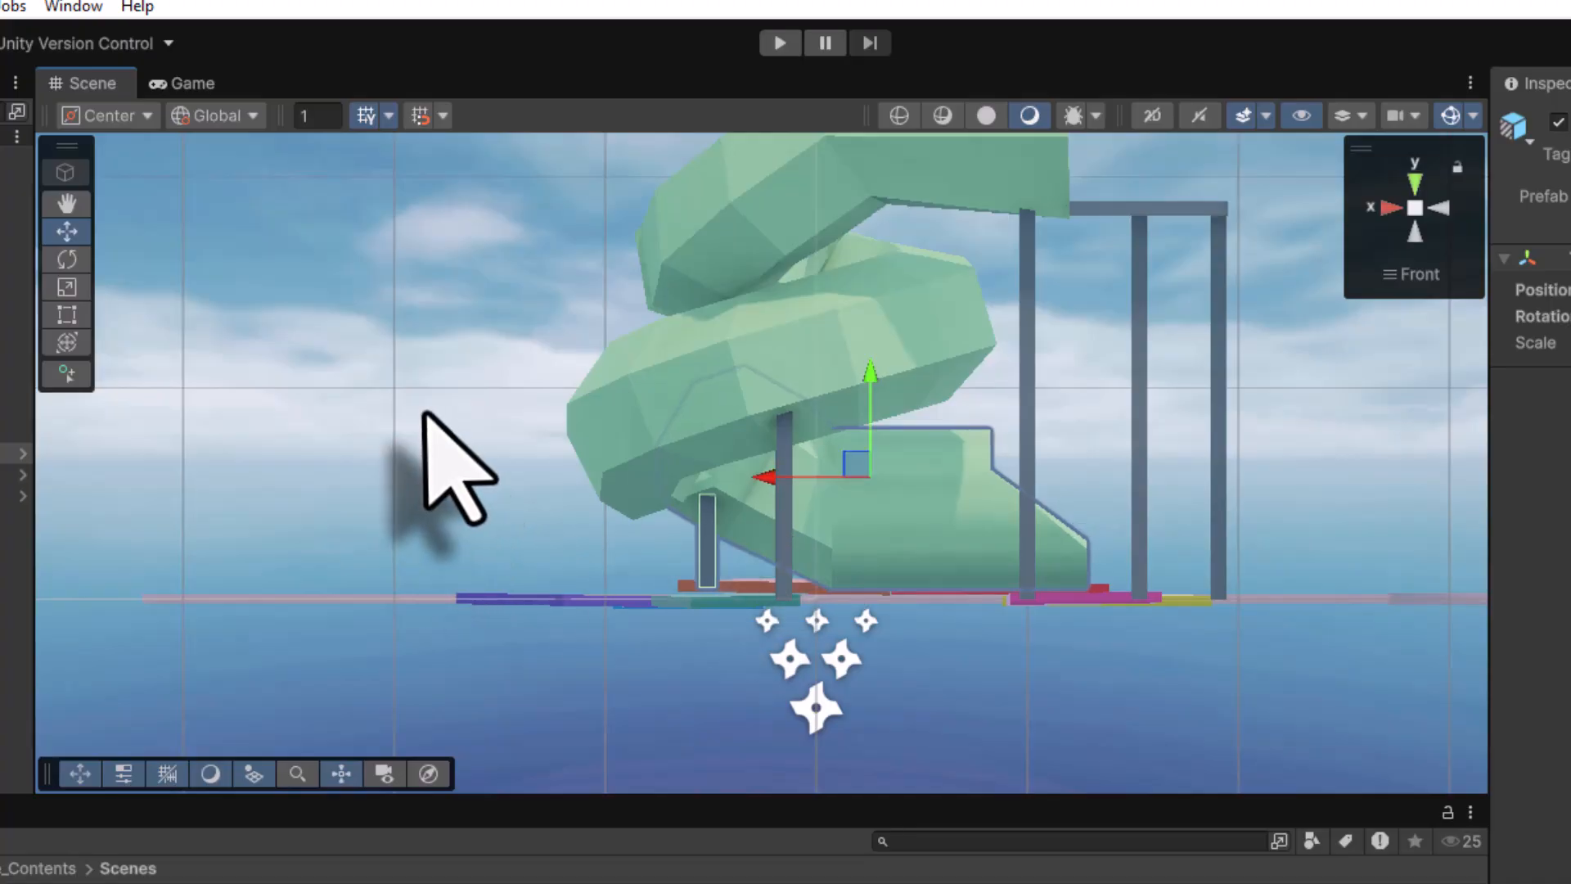
Lower the bottom piece and nudge it until it meets the spiral's lower end flush
{"action": "left_click_drag", "start_coordinate": [428, 438], "coordinate": [1569, 601], "text": "alt"}
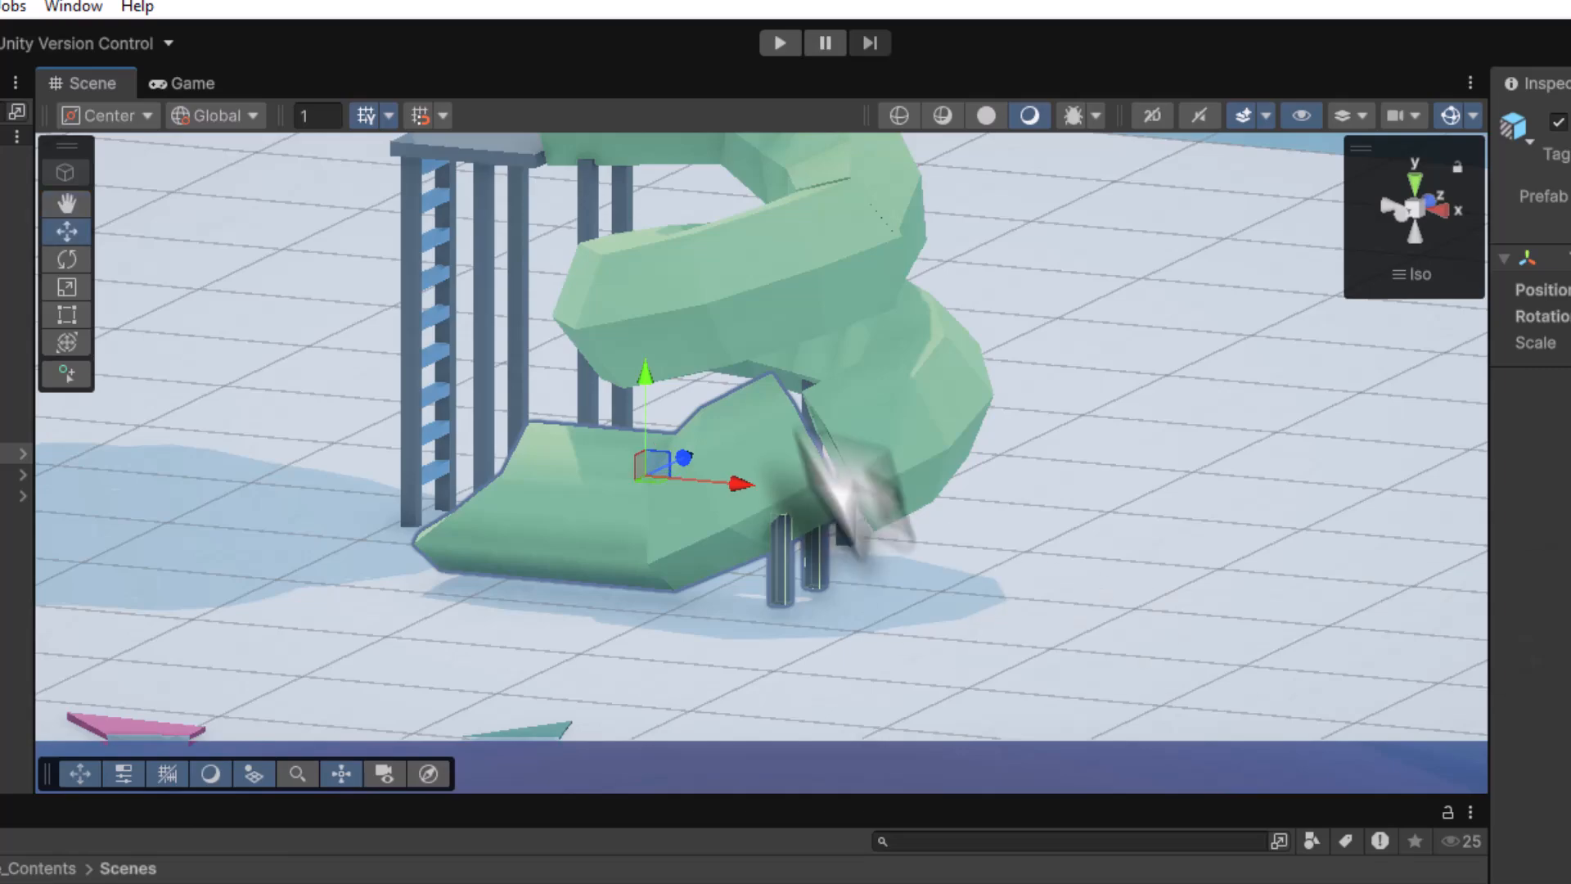
{"action": "left_click_drag", "start_coordinate": [648, 375], "coordinate": [641, 391]}
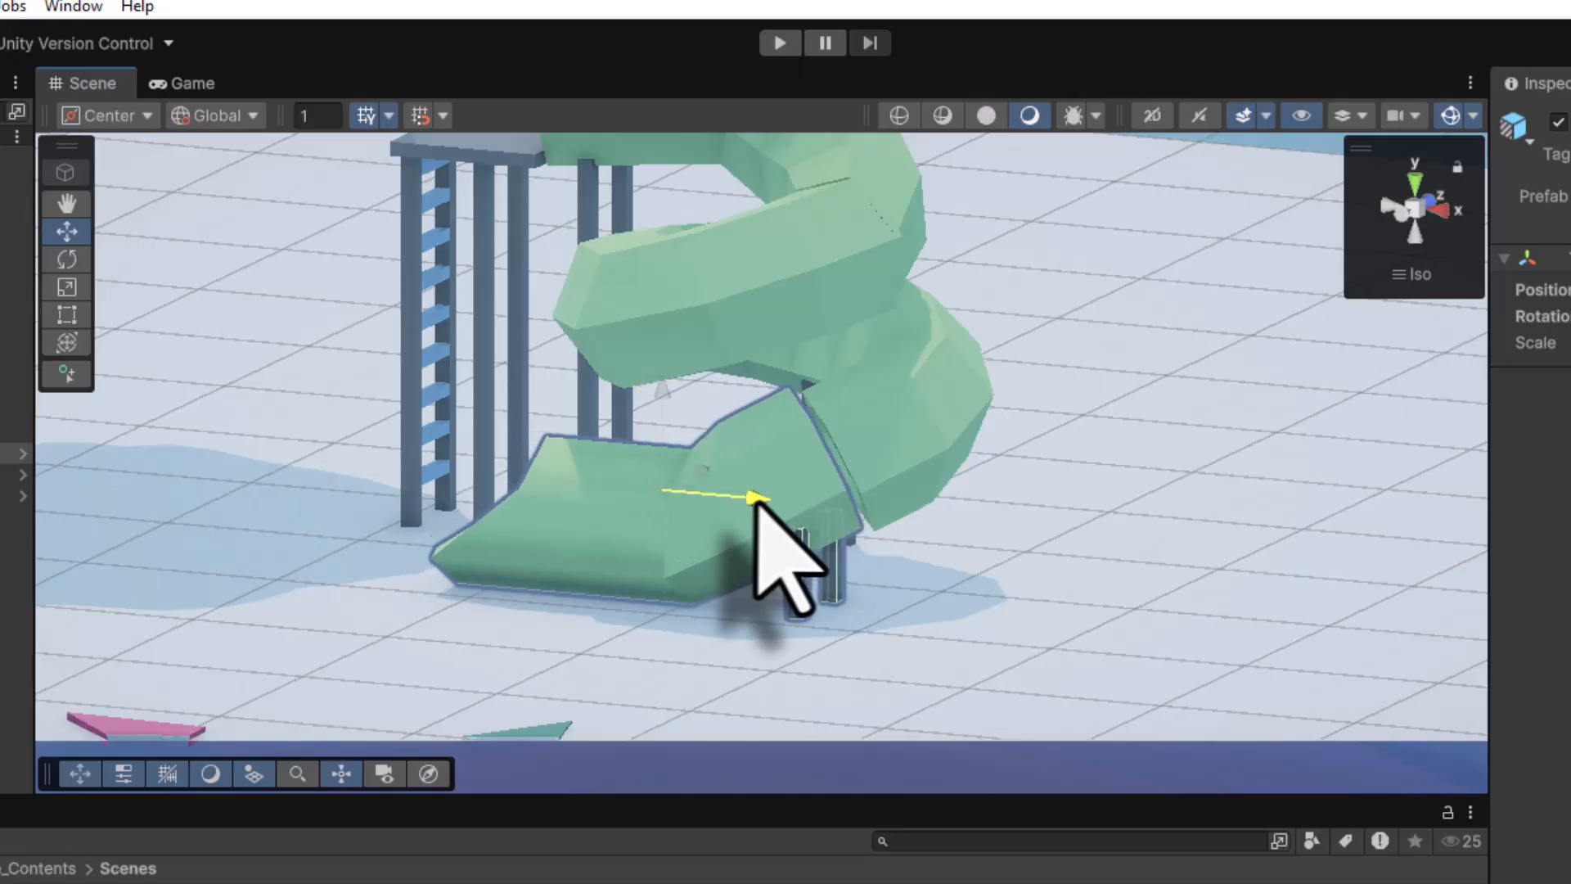
{"action": "scroll", "coordinate": [940, 524], "scroll_direction": "up", "scroll_amount": 10}
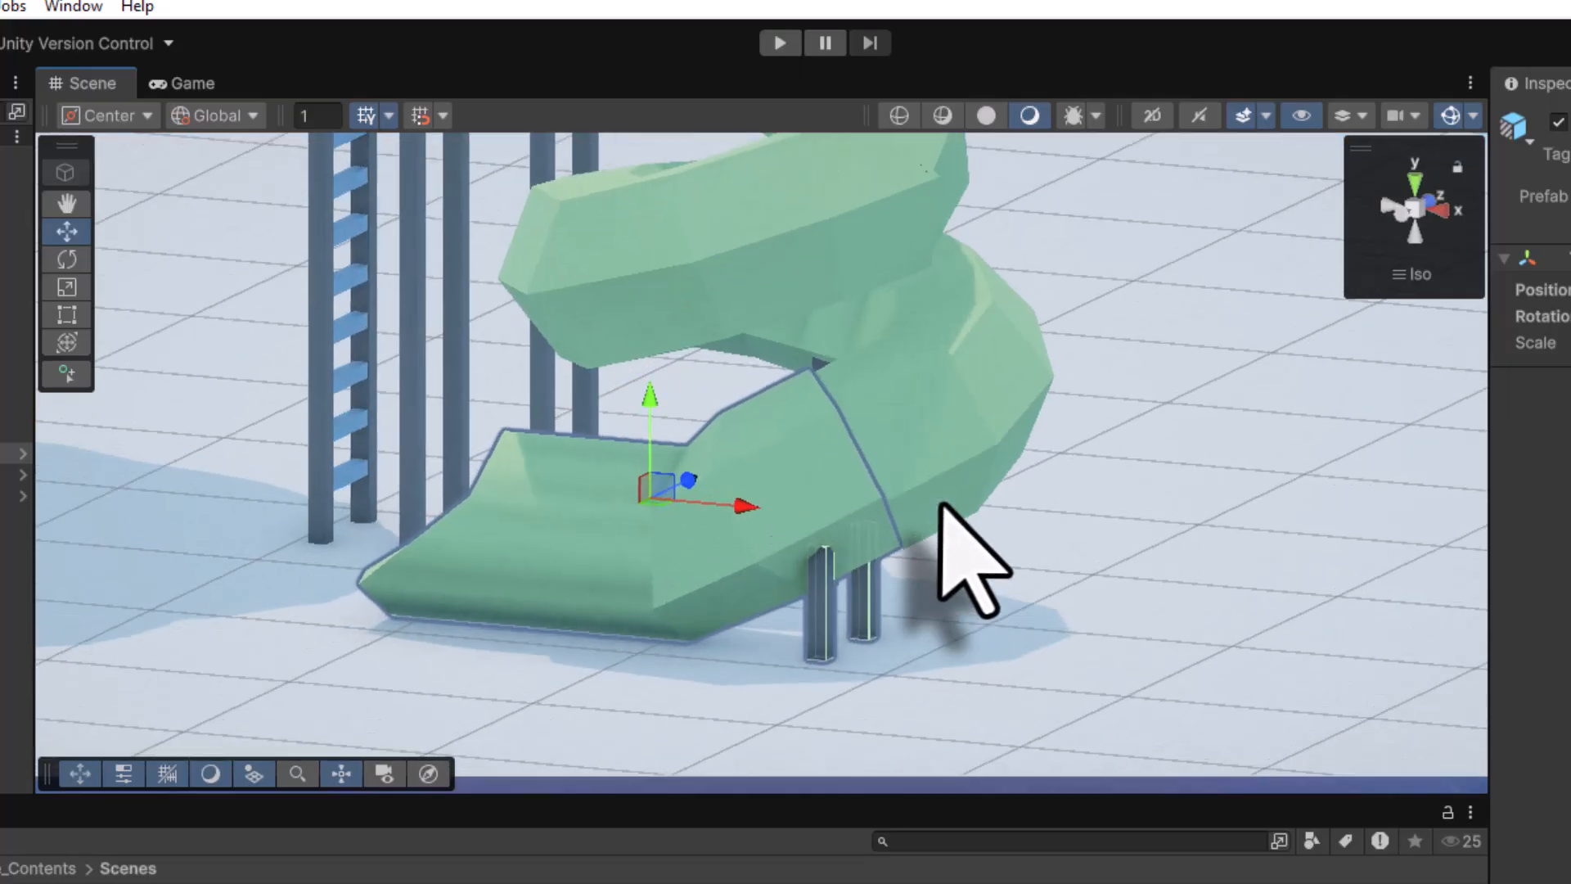
{"action": "left_click_drag", "start_coordinate": [1008, 446], "coordinate": [855, 577], "text": "alt"}
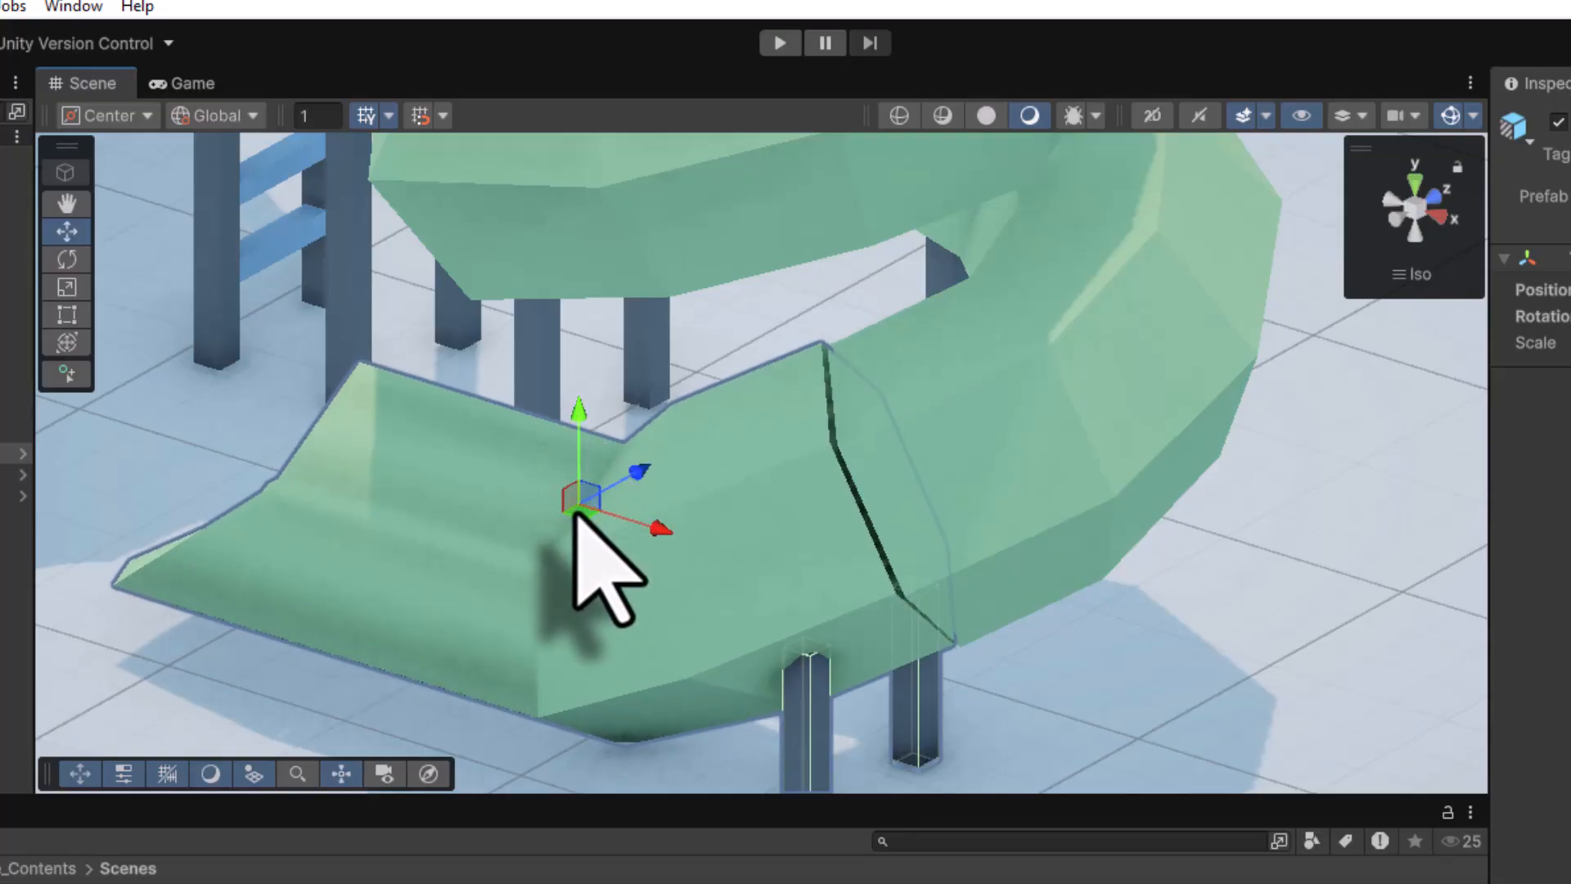
{"action": "left_click_drag", "start_coordinate": [579, 514], "coordinate": [588, 513]}
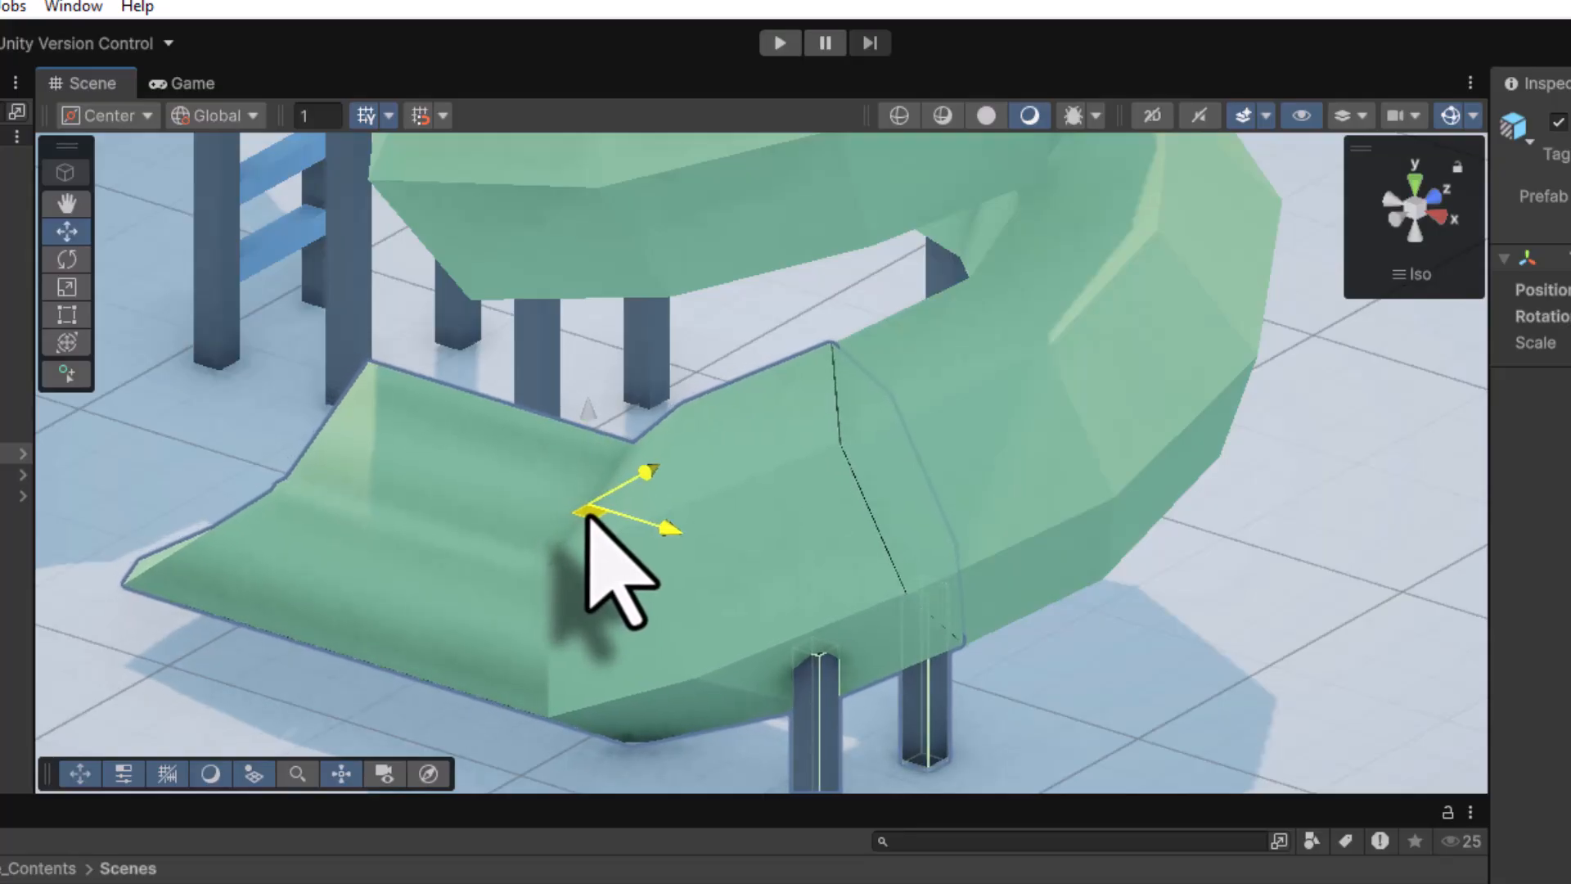
{"action": "scroll", "coordinate": [568, 533], "scroll_direction": "down", "scroll_amount": 5}
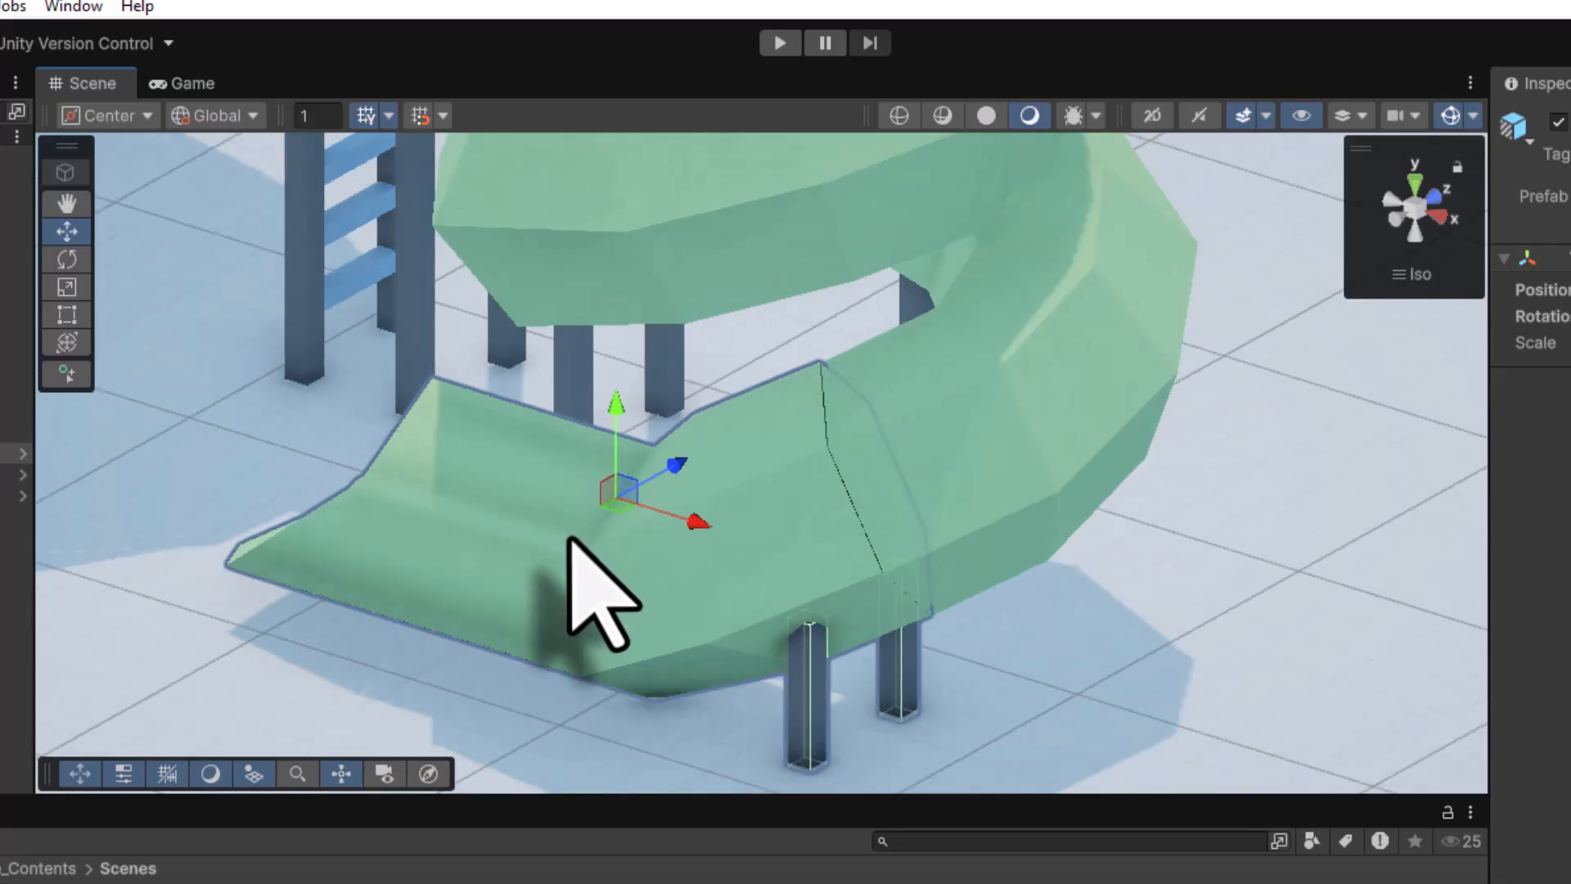
{"action": "middle_click_drag", "start_coordinate": [543, 532], "coordinate": [614, 507]}
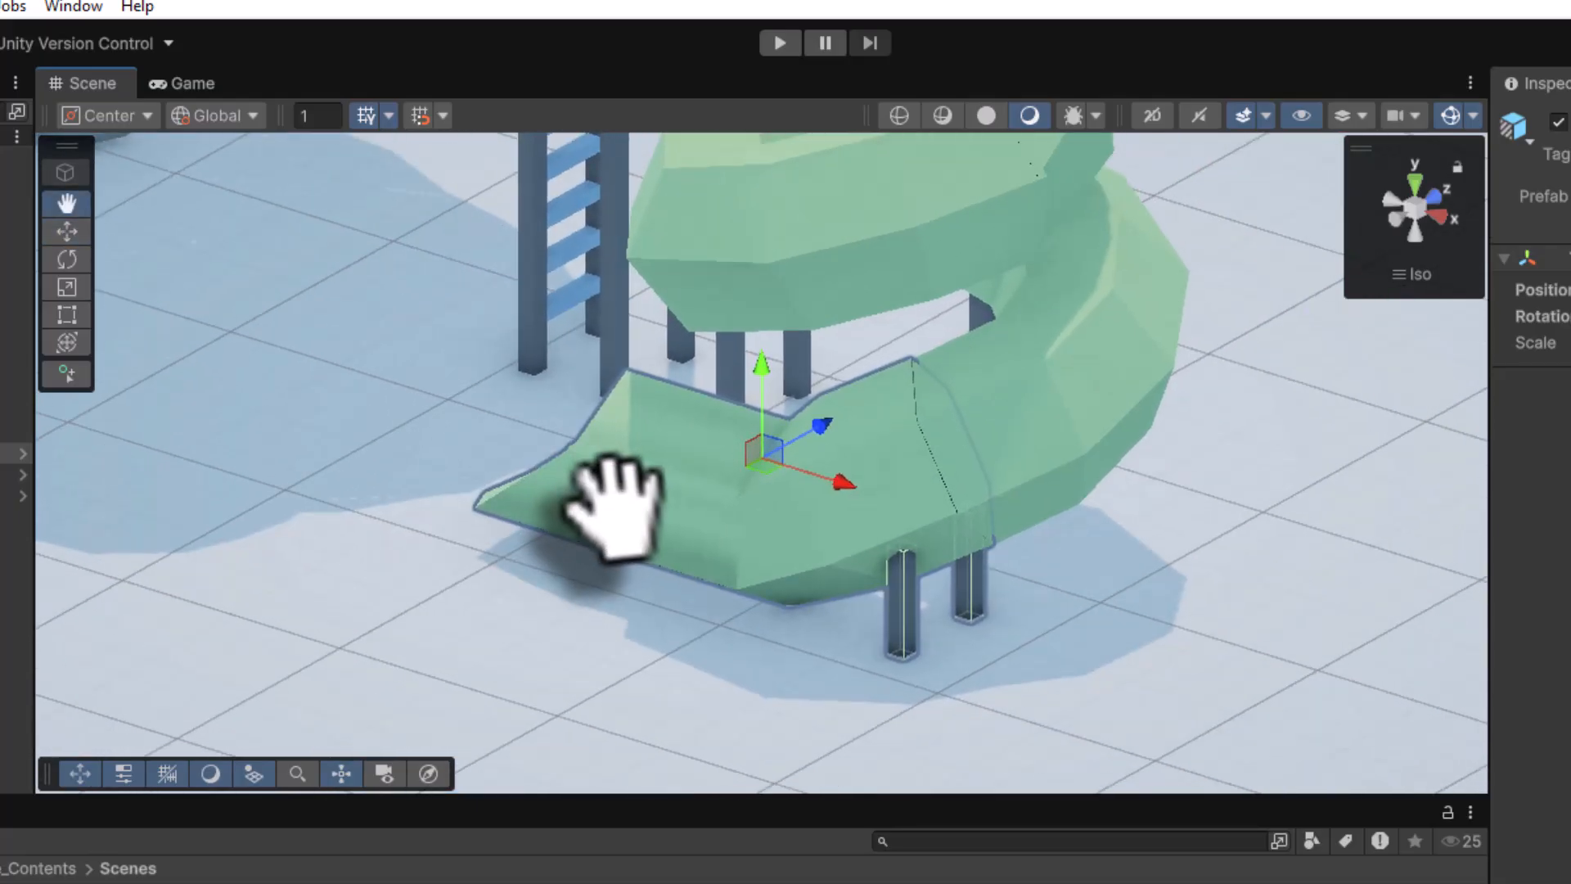
{"action": "left_click_drag", "start_coordinate": [614, 508], "coordinate": [410, 474], "text": "alt"}
{"action": "scroll", "coordinate": [410, 474], "scroll_direction": "down", "scroll_amount": 10}
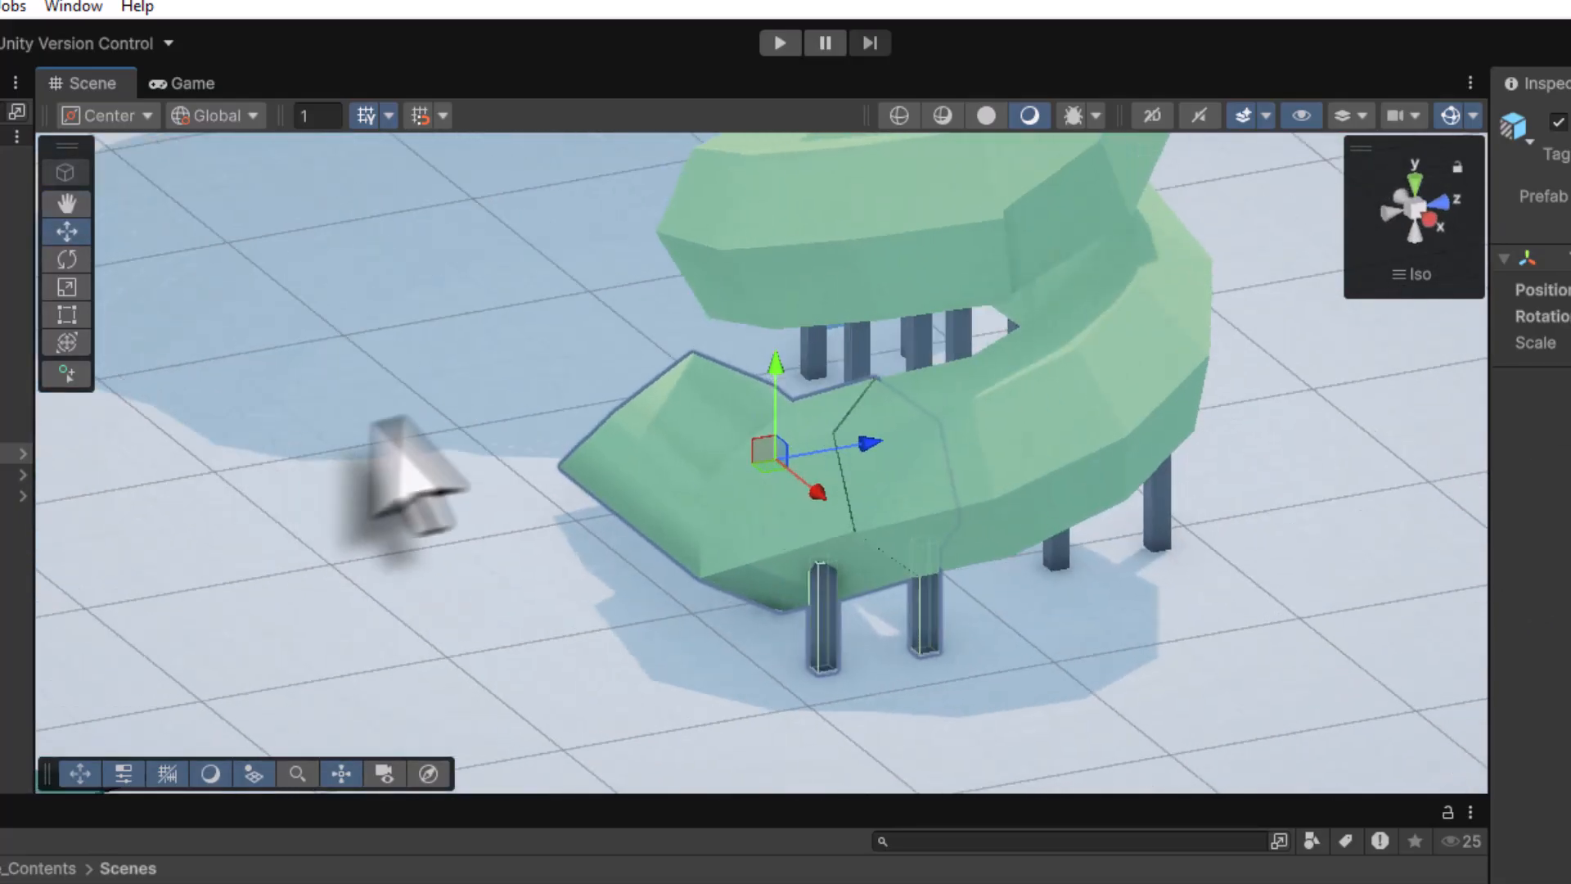
{"action": "scroll", "coordinate": [640, 342], "scroll_direction": "down", "scroll_amount": 3}
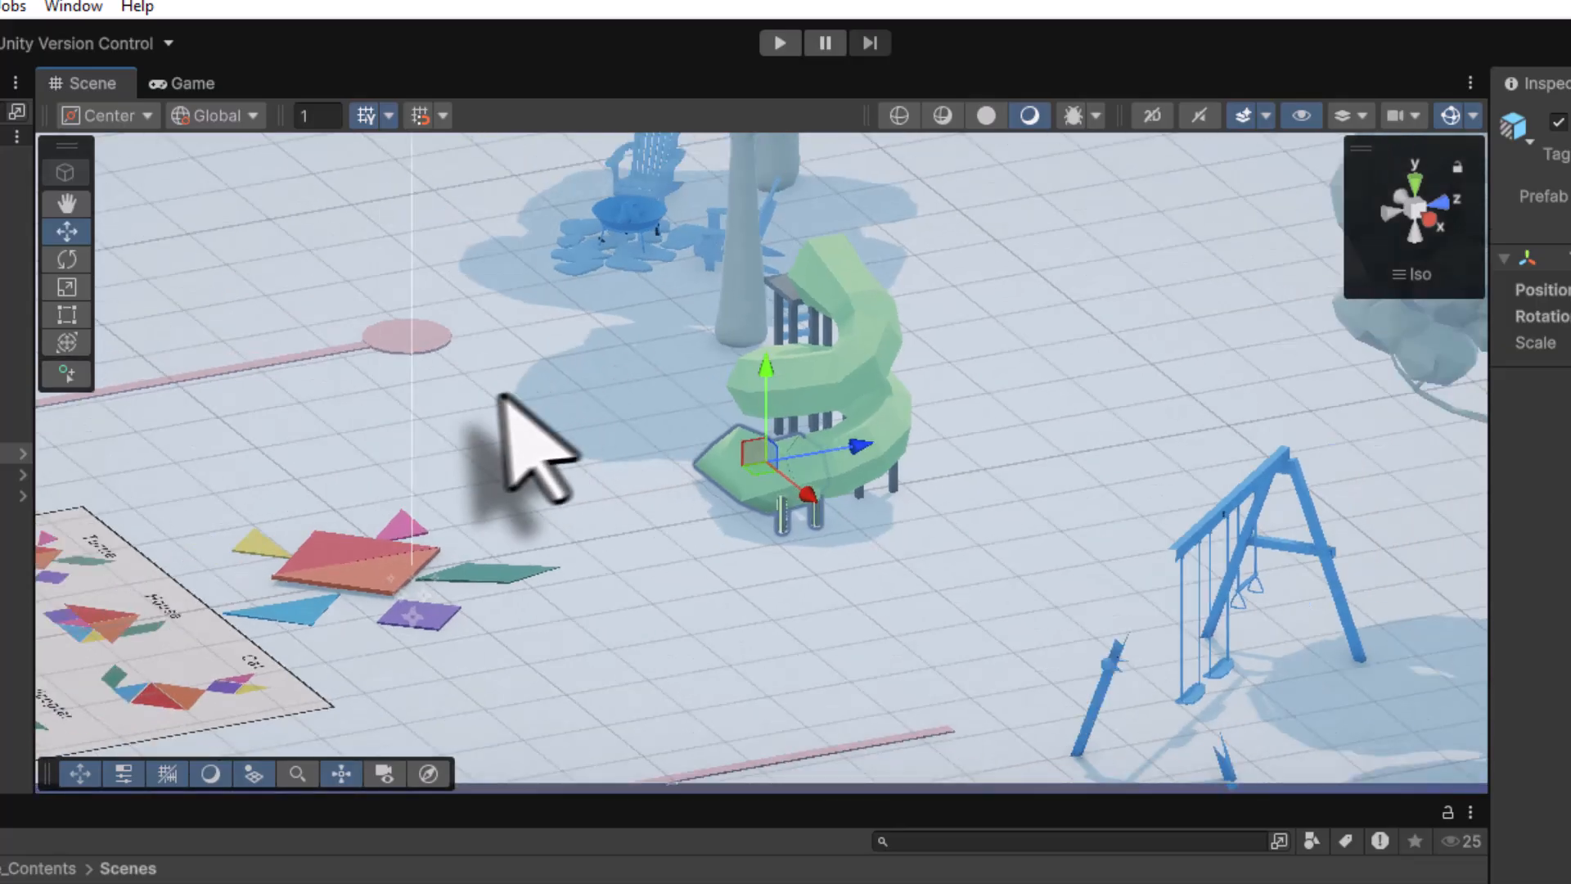
{"action": "left_click_drag", "start_coordinate": [534, 392], "coordinate": [1137, 389], "text": "alt"}
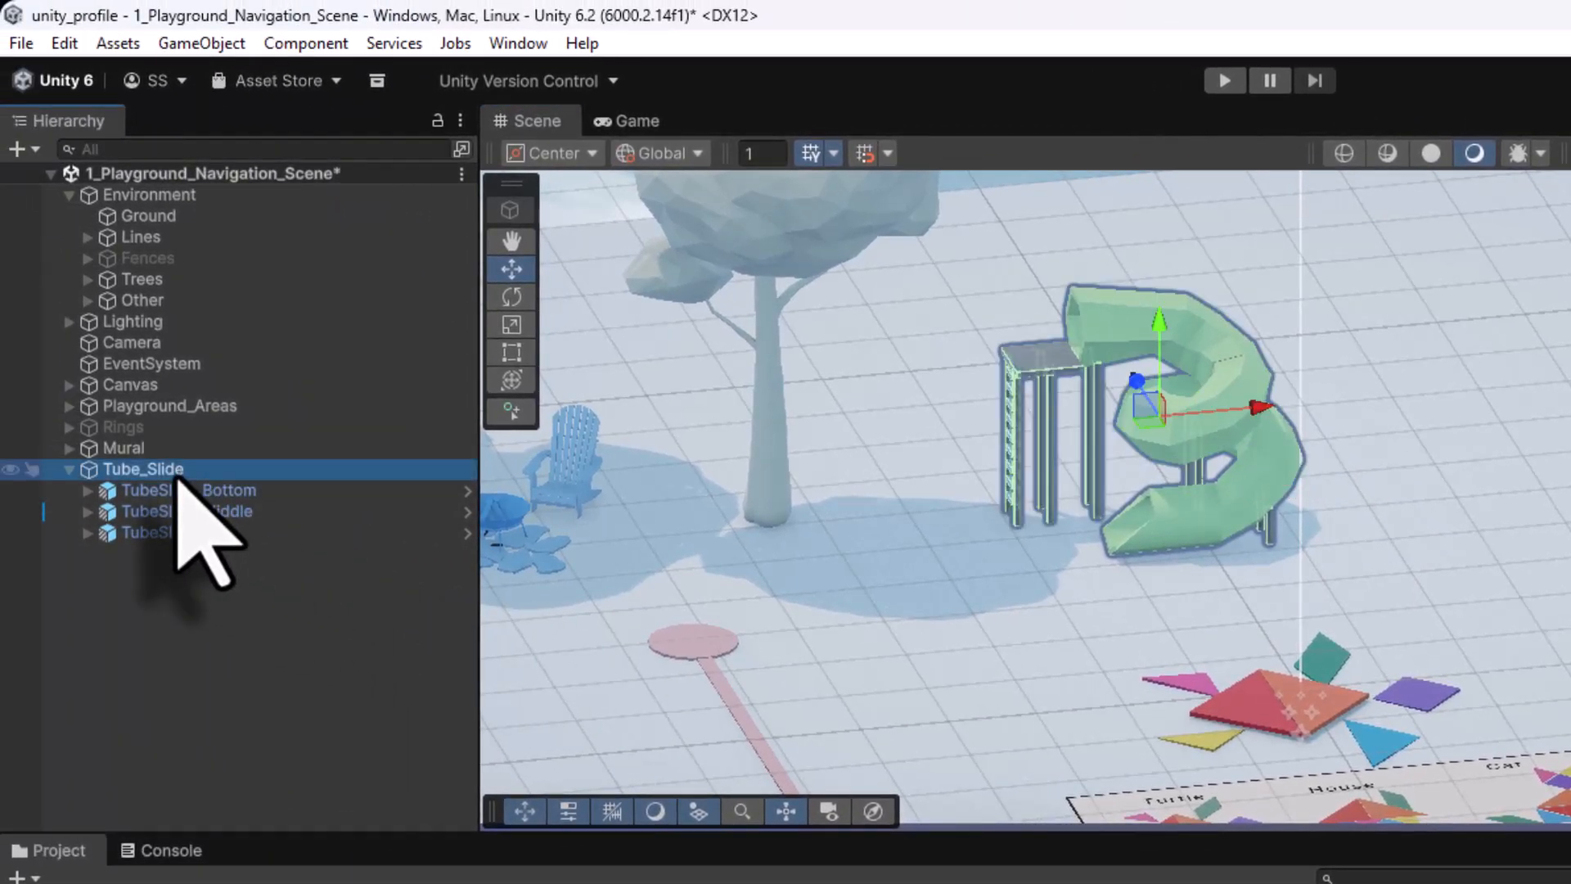
Move the whole Tube_Slide along X and Z, rotate it in Top view, and reposition it beside the ladder tower
{"action": "left_click_drag", "start_coordinate": [1258, 406], "coordinate": [1369, 398]}
{"action": "left_click_drag", "start_coordinate": [1246, 368], "coordinate": [1226, 340]}
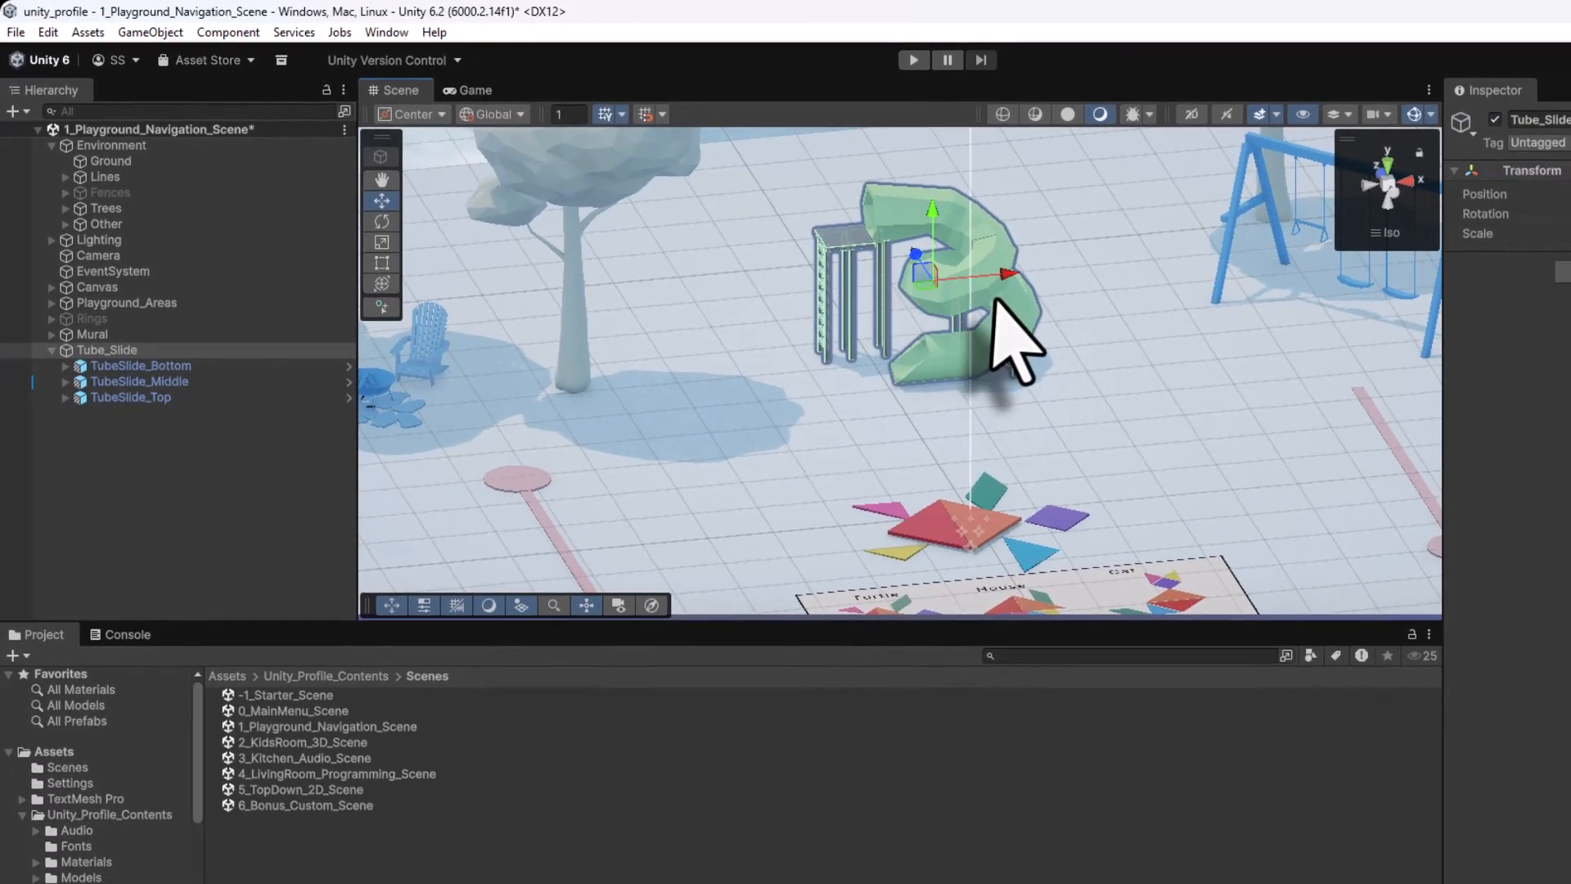
{"action": "right_click", "coordinate": [1387, 192]}
{"action": "left_click", "coordinate": [1436, 248]}
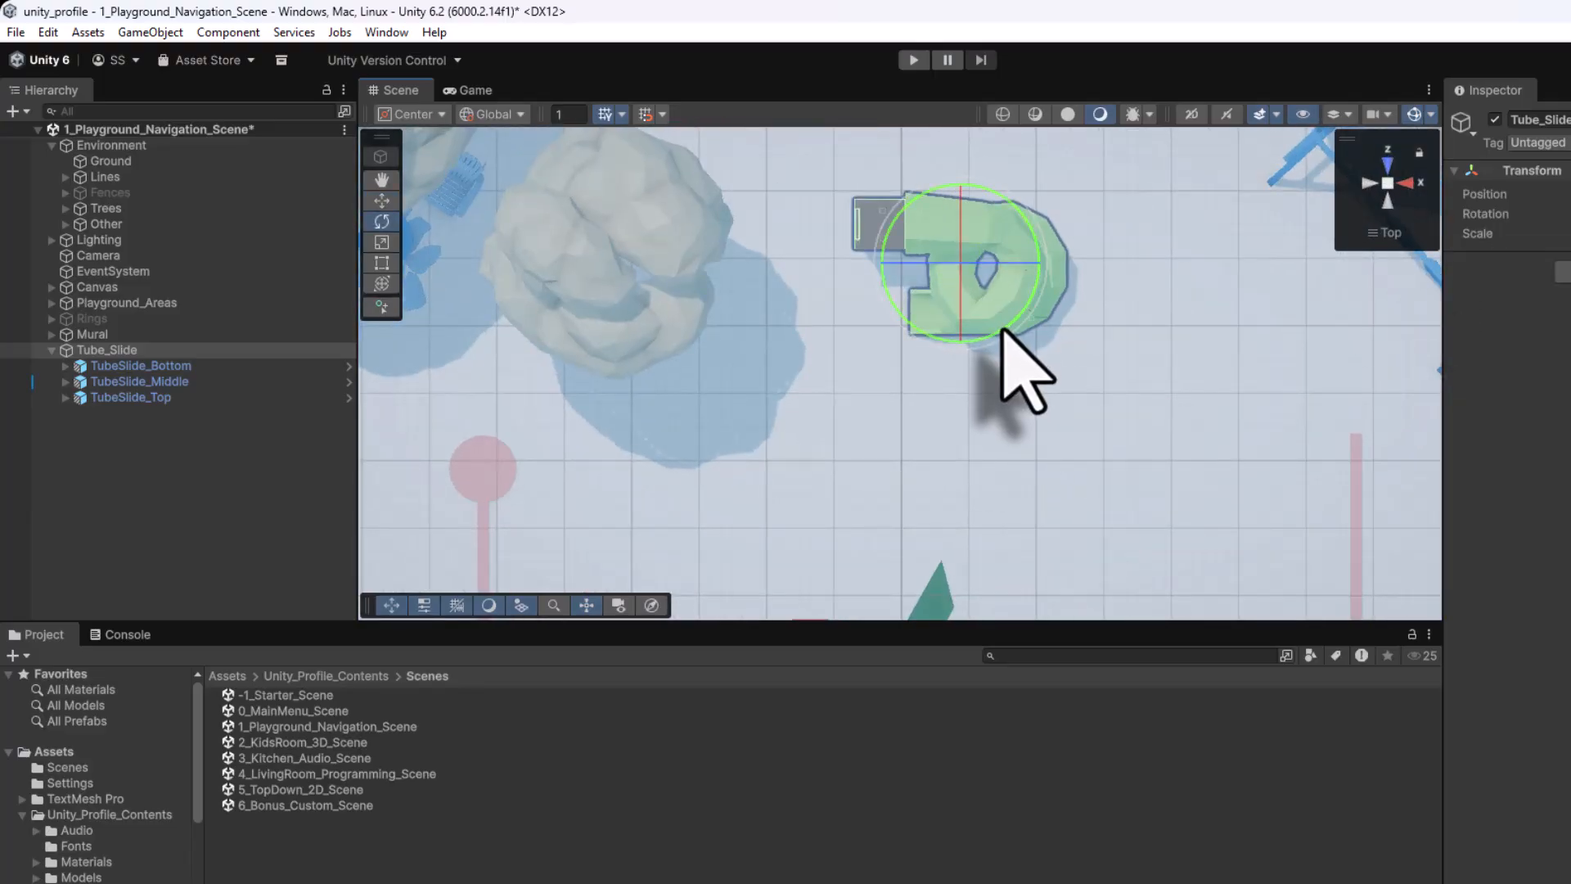
{"action": "left_click_drag", "start_coordinate": [1002, 329], "coordinate": [1050, 300]}
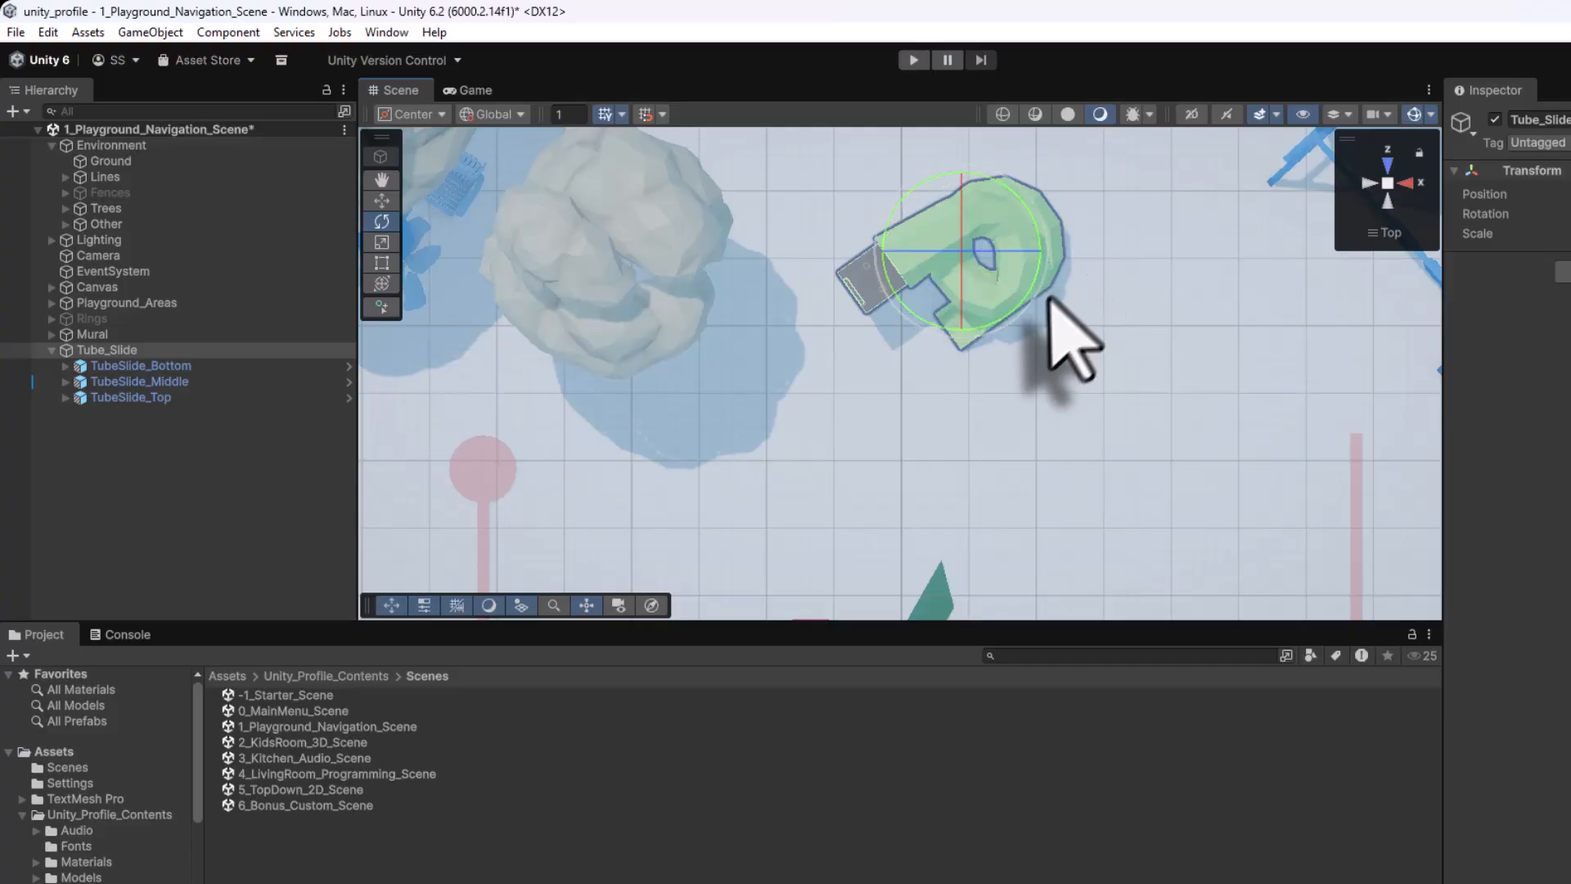
{"action": "key", "text": "w"}
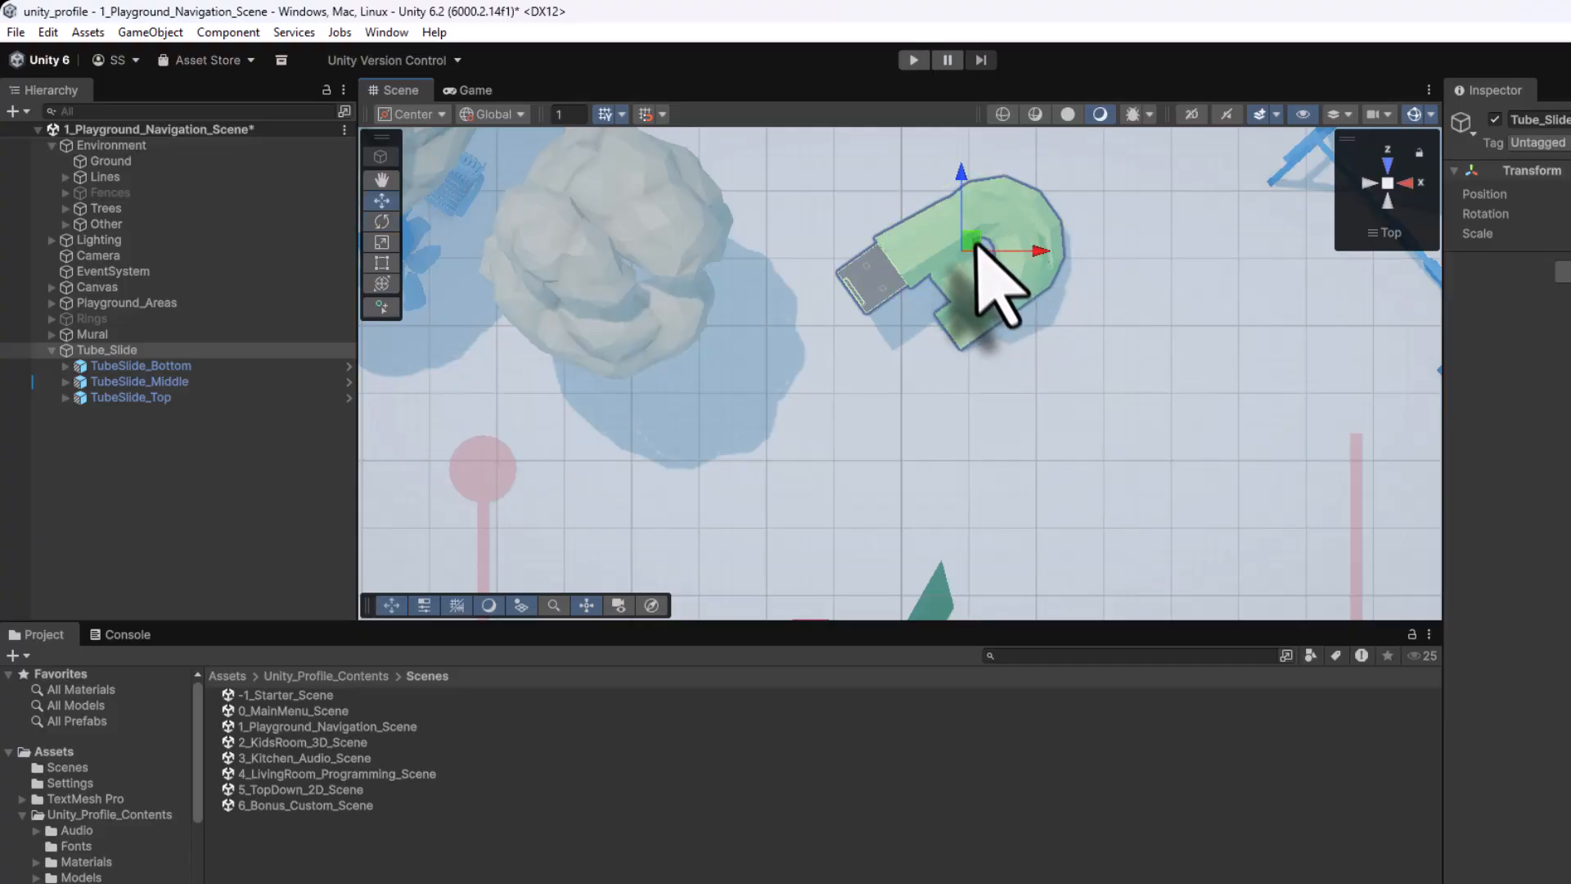
{"action": "left_click_drag", "start_coordinate": [976, 243], "coordinate": [1053, 209]}
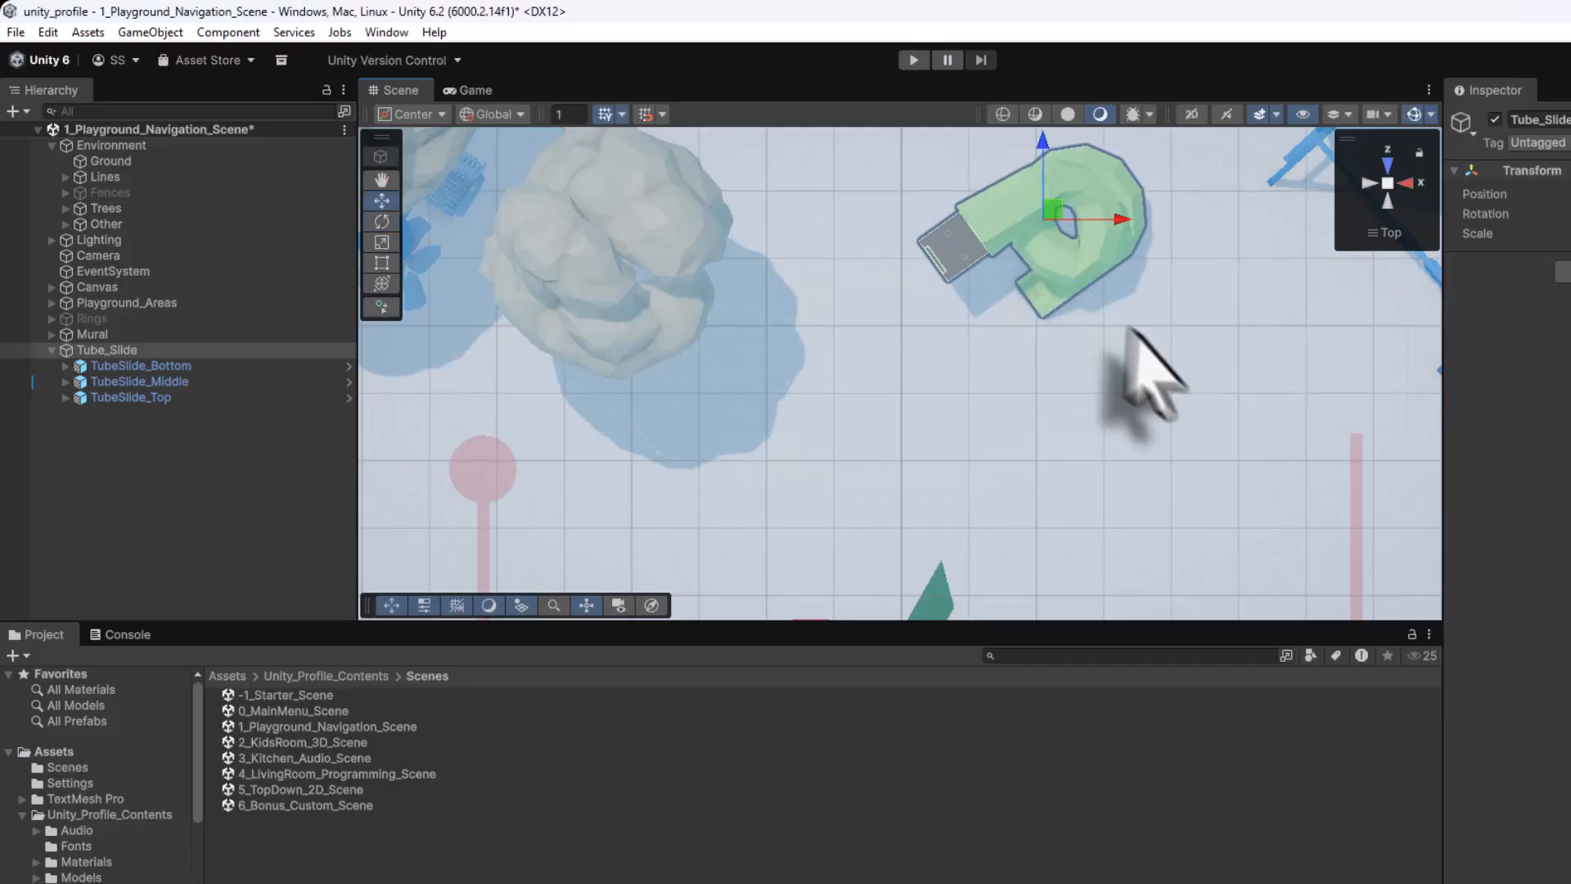
{"action": "right_click_drag", "start_coordinate": [1186, 460], "coordinate": [1200, 4]}
{"action": "right_click_drag", "start_coordinate": [916, 473], "coordinate": [917, 474]}
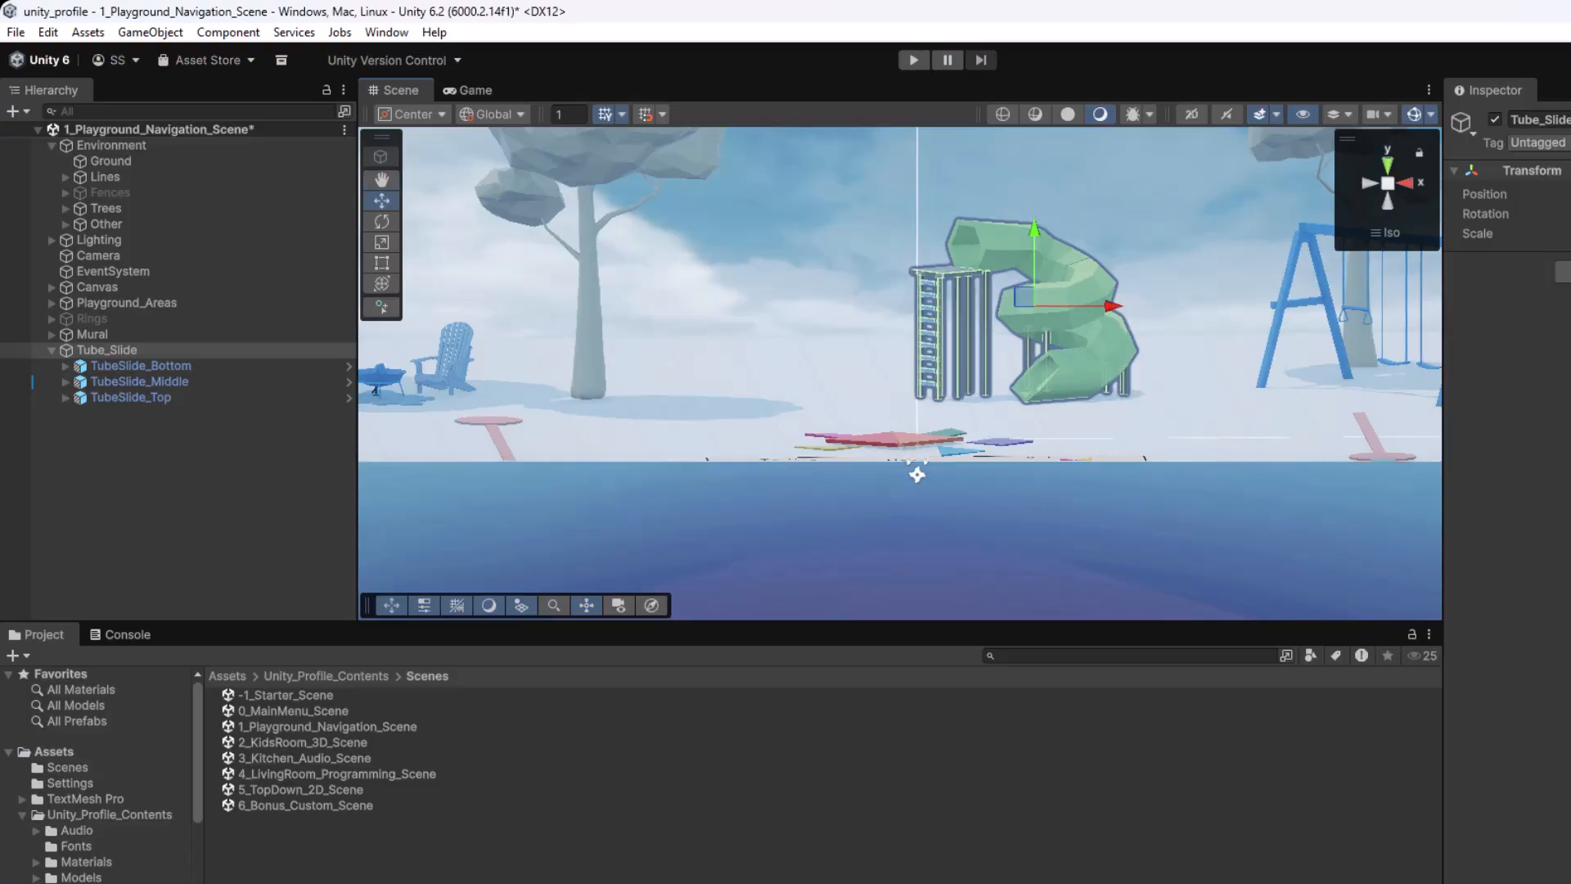
{"action": "right_click_drag", "start_coordinate": [1140, 455], "coordinate": [1230, 313]}
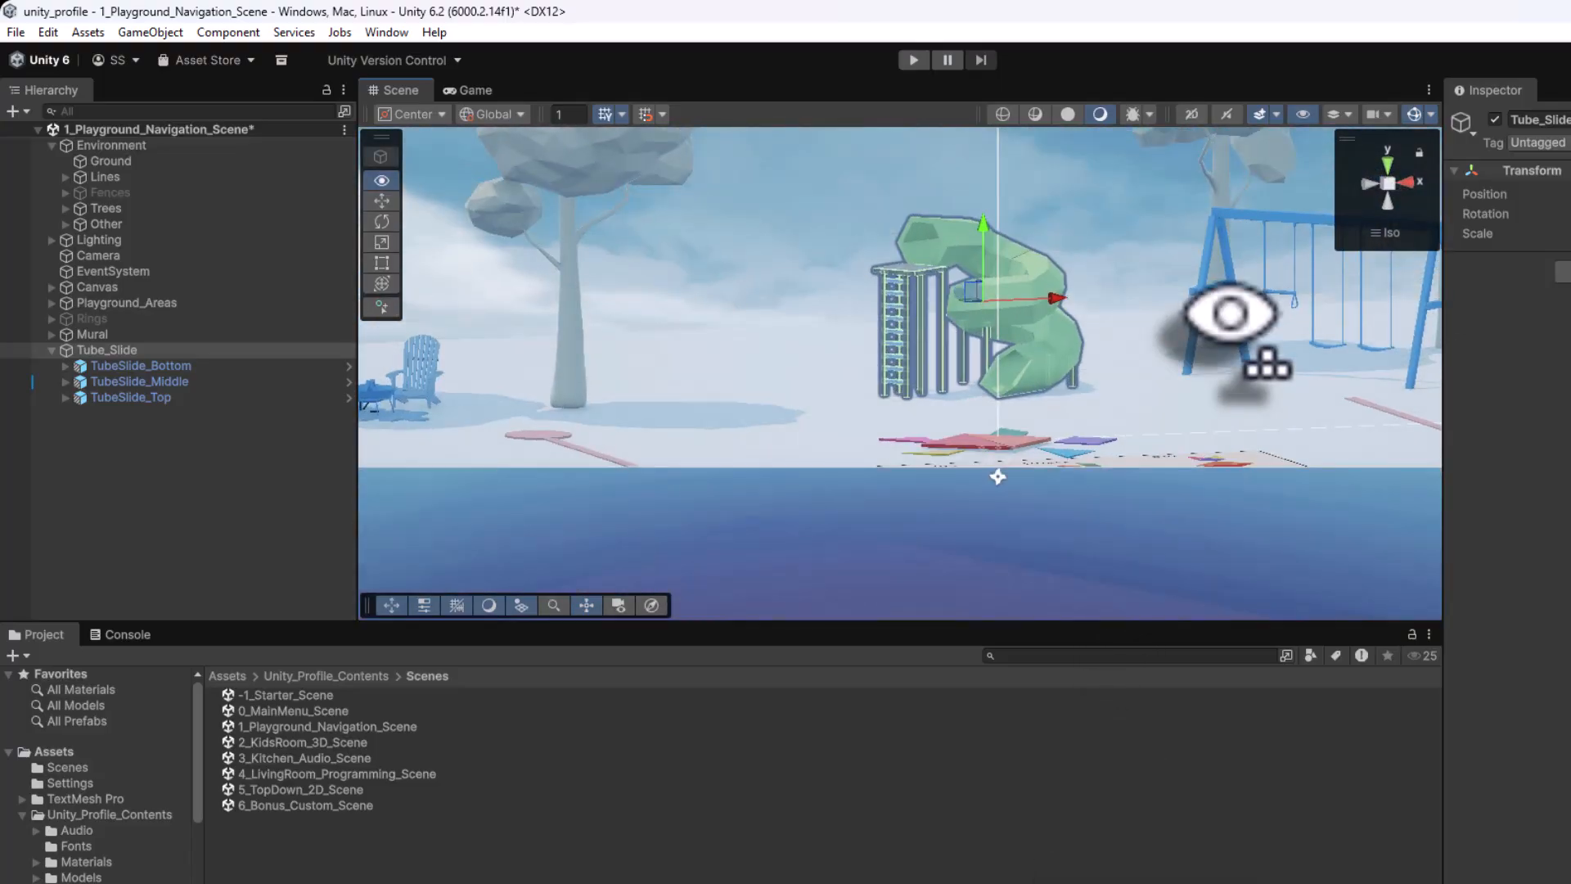
{"action": "scroll", "coordinate": [1118, 361], "scroll_direction": "up", "scroll_amount": 3}
{"action": "right_click_drag", "start_coordinate": [1112, 354], "coordinate": [1070, 426]}
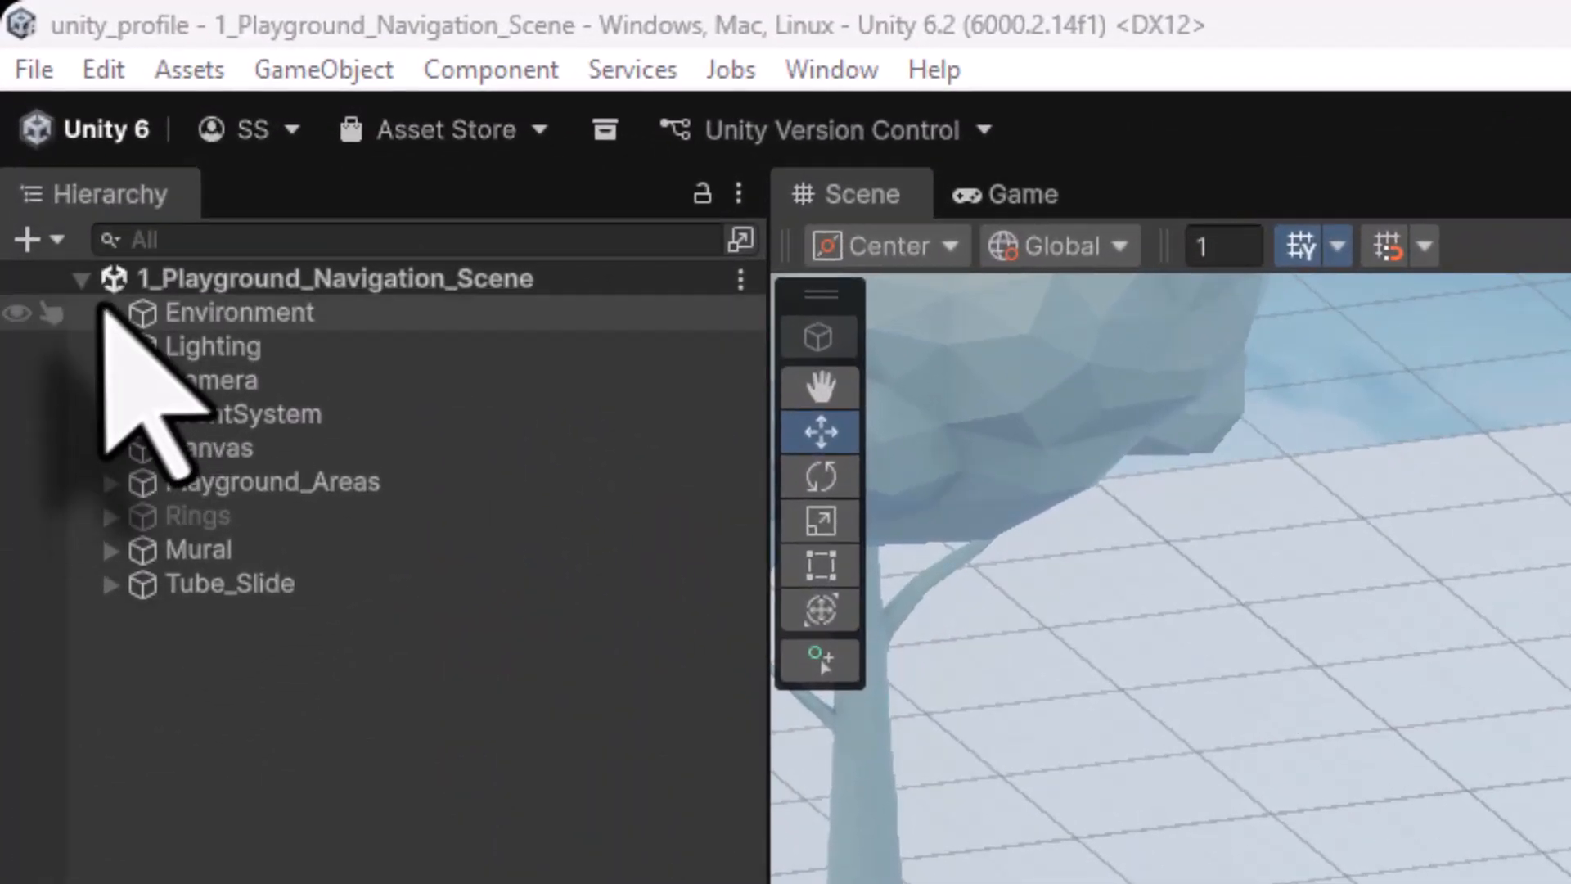
Re-activate the Fences object under Environment, check the enclosed playground, and save the scene
{"action": "left_click", "coordinate": [109, 312]}
{"action": "left_click", "coordinate": [238, 417]}
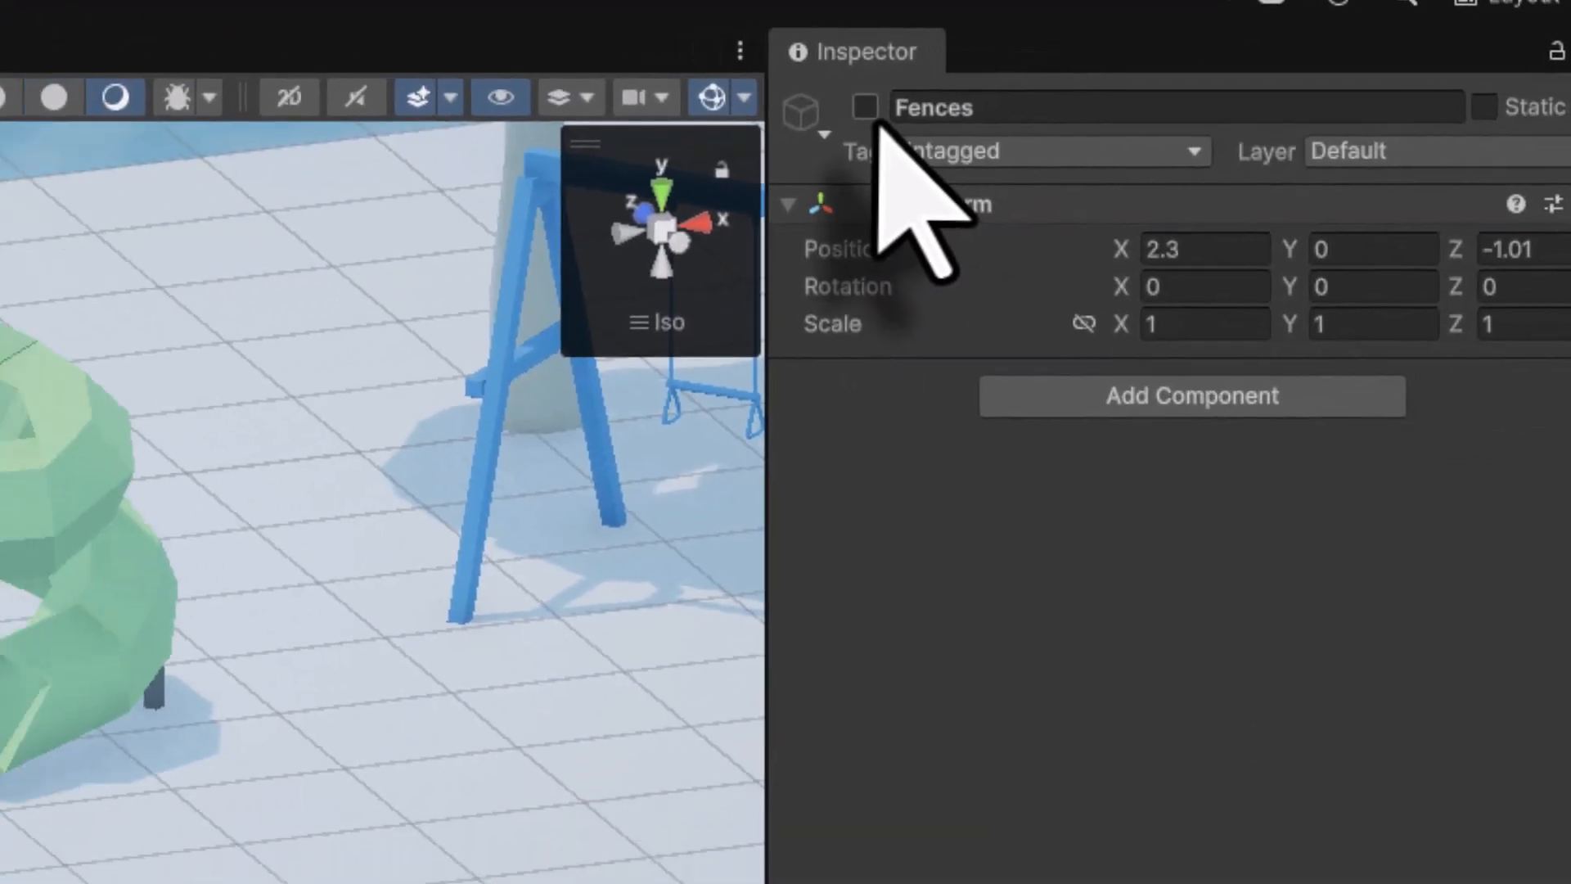
{"action": "left_click", "coordinate": [866, 108]}
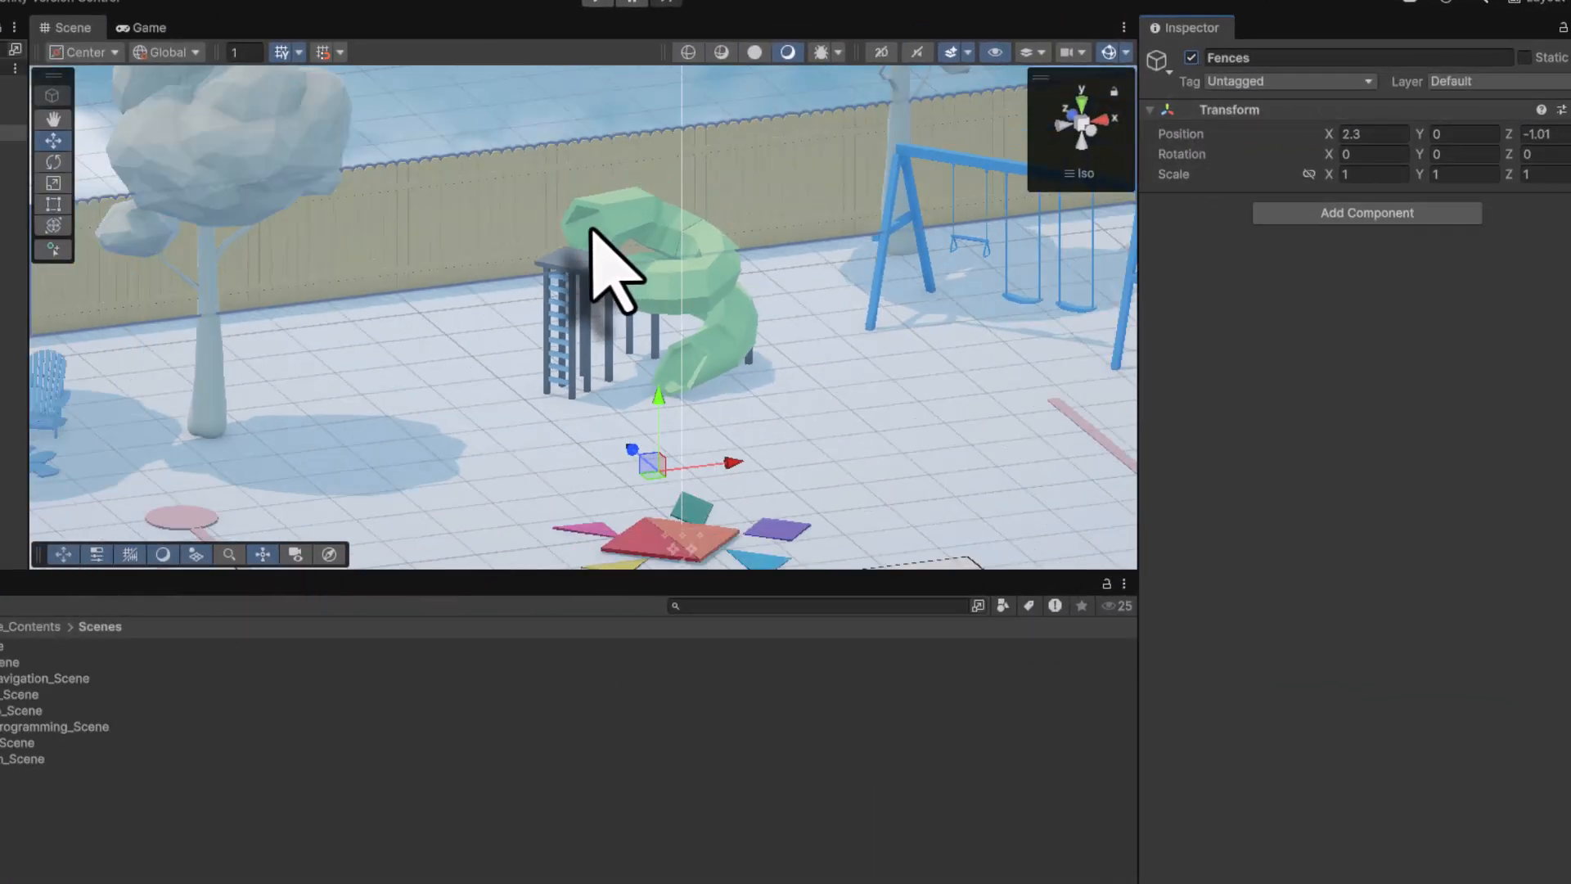
{"action": "scroll", "coordinate": [616, 270], "scroll_direction": "down", "scroll_amount": 10}
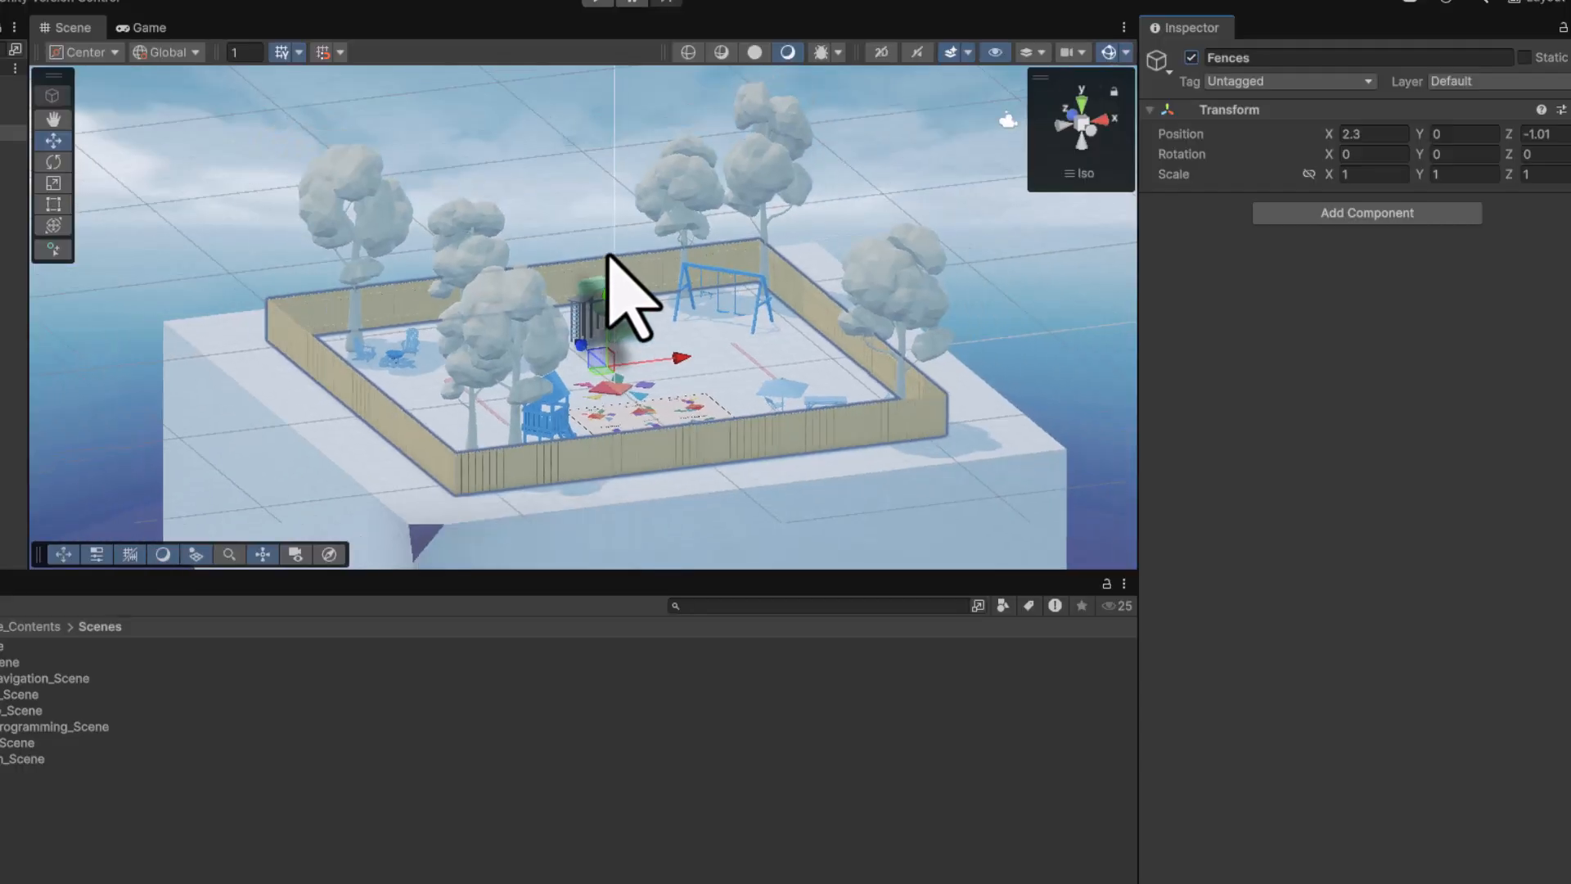
{"action": "middle_click_drag", "start_coordinate": [607, 287], "coordinate": [533, 314]}
{"action": "right_click_drag", "start_coordinate": [611, 335], "coordinate": [533, 346]}
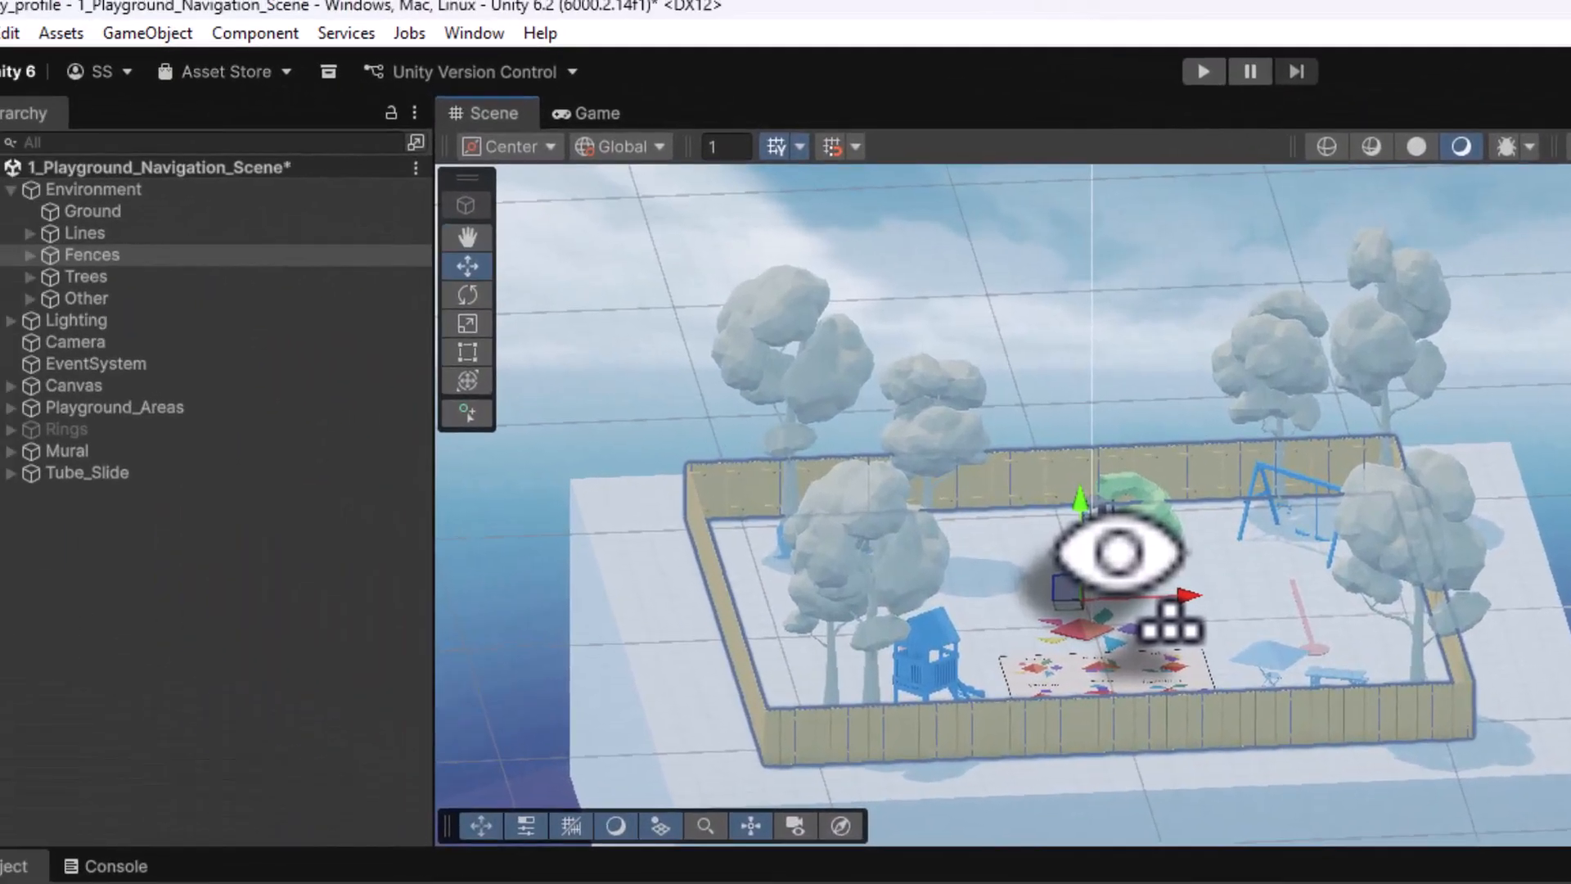
{"action": "left_click", "coordinate": [21, 49]}
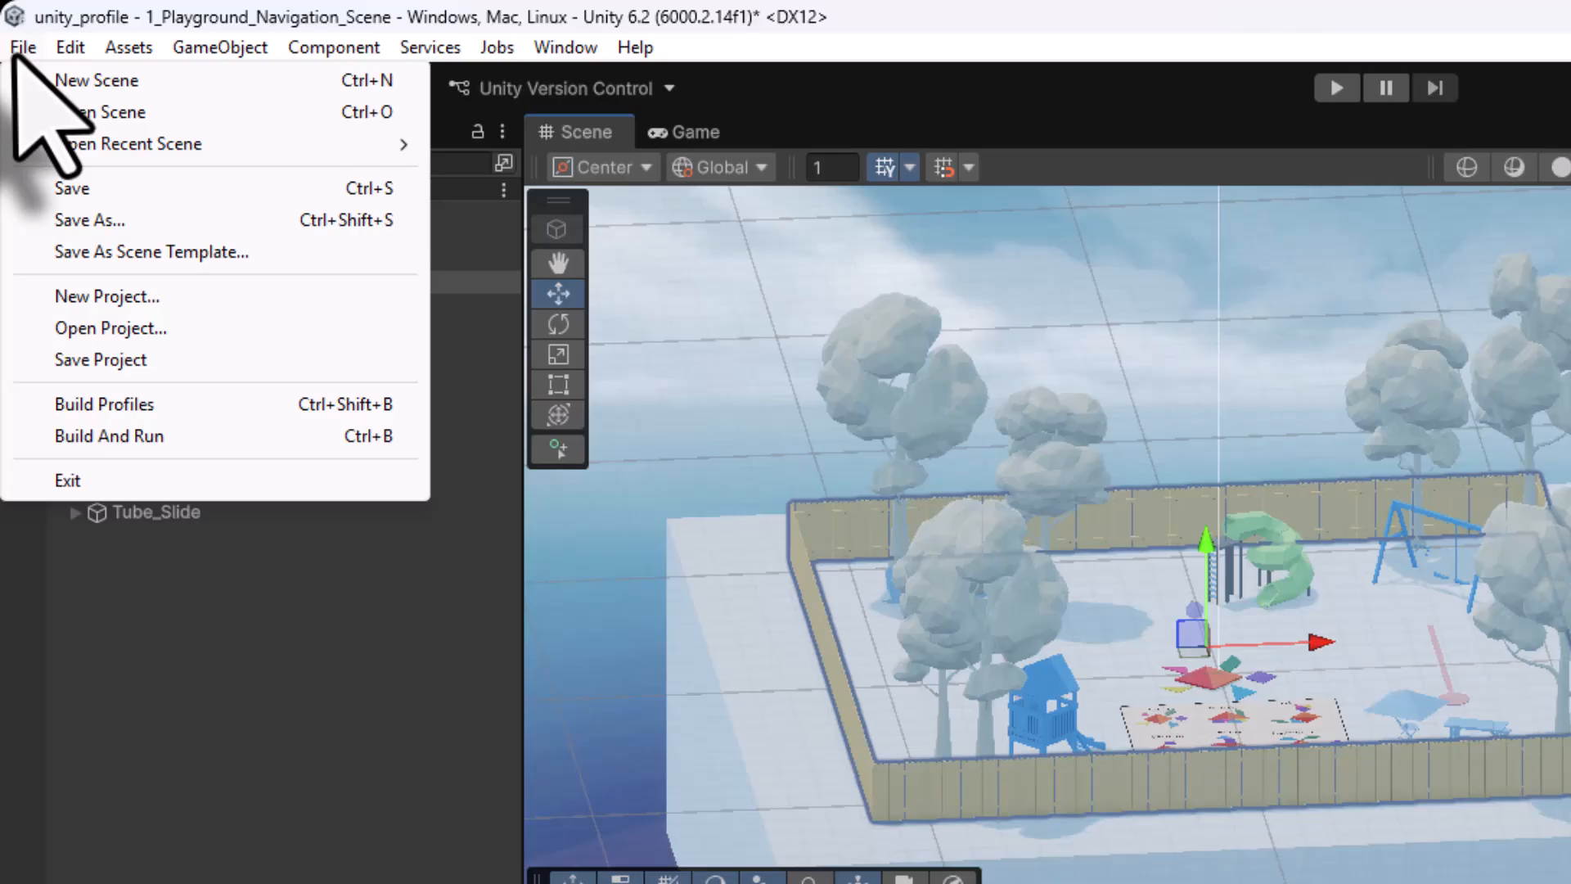
{"action": "left_click", "coordinate": [72, 189]}
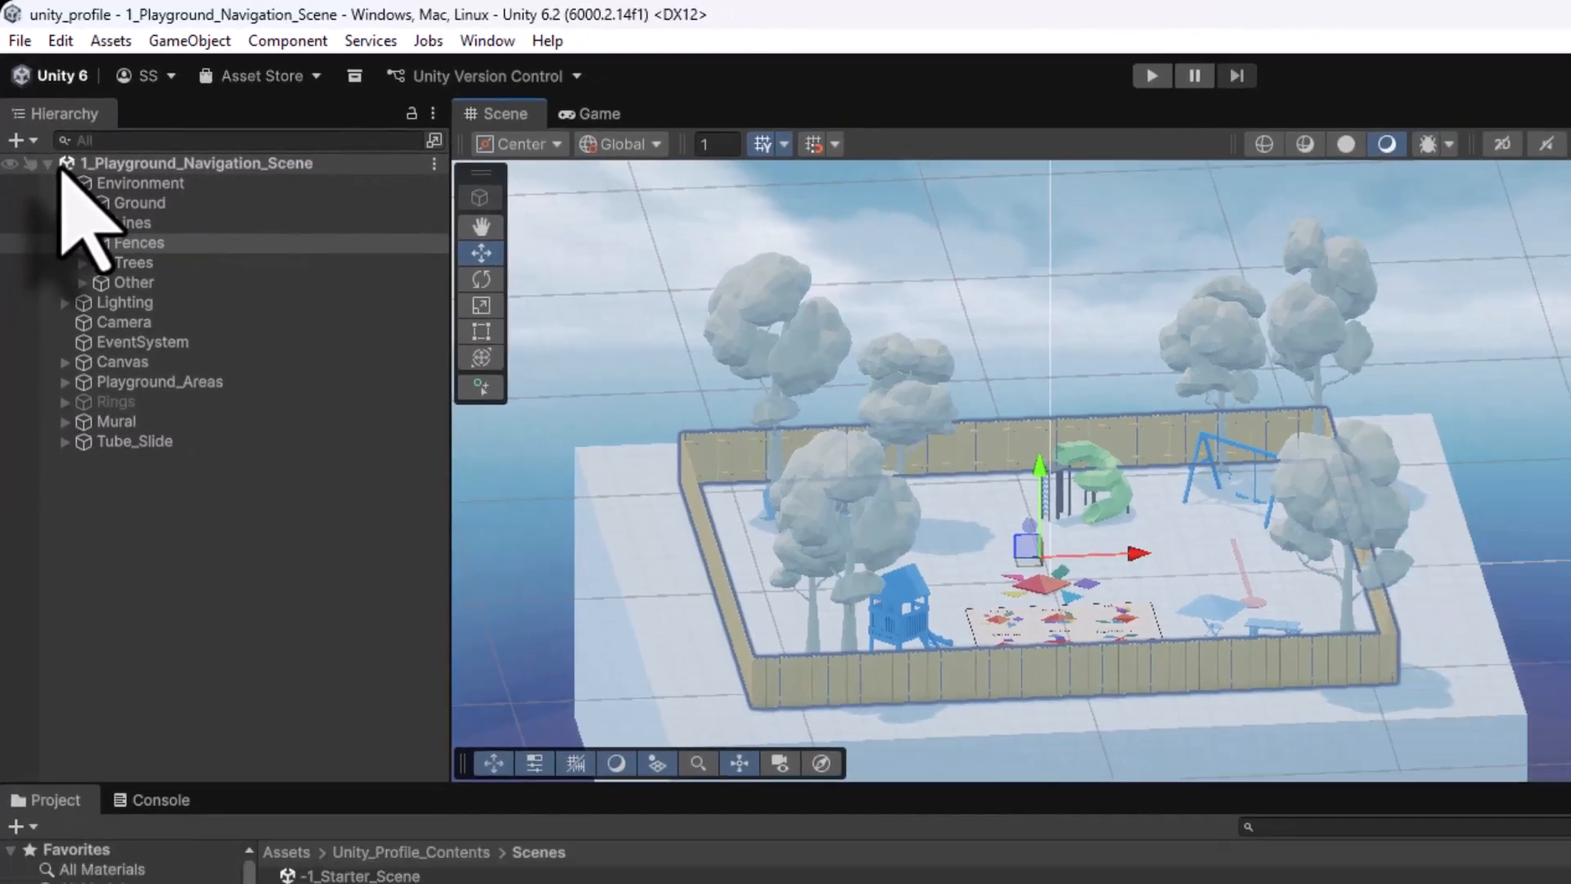